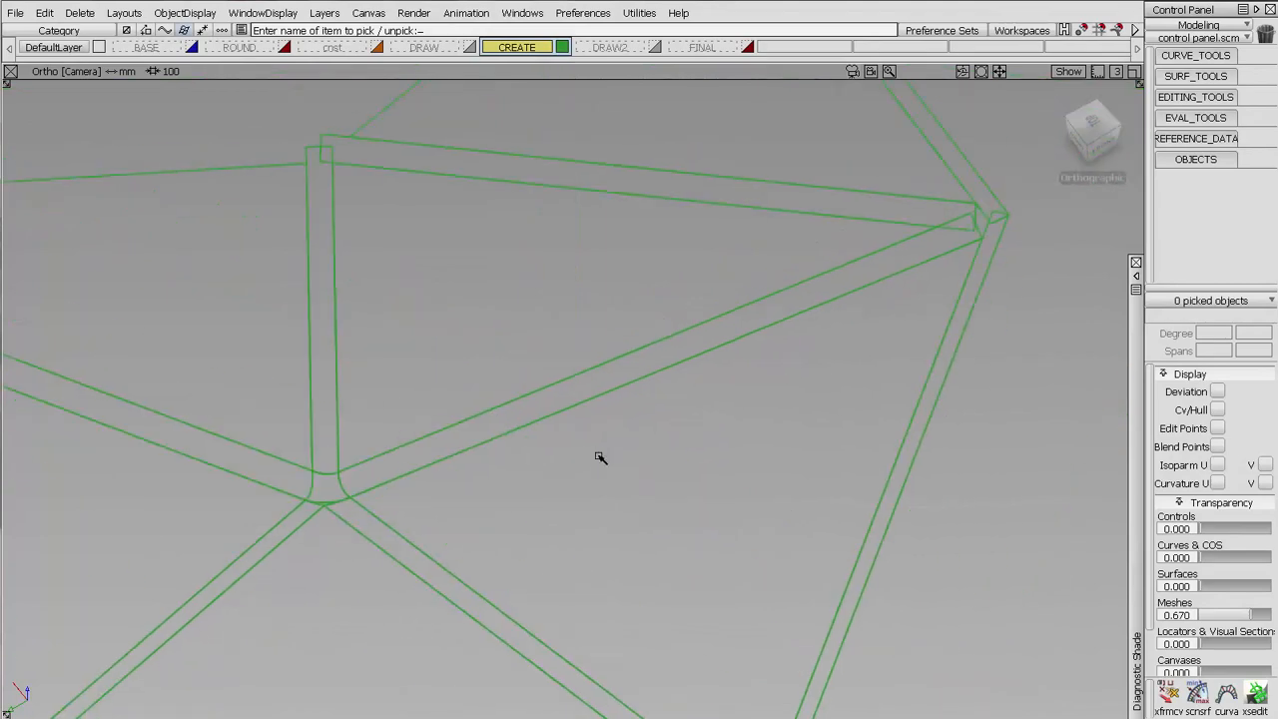
# Step: Shade the model's surfaces with the random color diagnostic shading
pyautogui.keyDown('alt'); pyautogui.keyDown('shift'); pyautogui.moveTo(887, 400); pyautogui.dragTo(735, 406); pyautogui.keyUp('shift'); pyautogui.keyUp('alt')
pyautogui.moveTo(727, 496)
pyautogui.keyDown('alt'); pyautogui.keyDown('shift'); pyautogui.mouseDown()
pyautogui.moveTo(742, 499)
pyautogui.moveTo(805, 442)
pyautogui.moveTo(747, 413)
pyautogui.moveTo(768, 417)
pyautogui.mouseUp(); pyautogui.keyUp('shift'); pyautogui.keyUp('alt')
pyautogui.click(1135, 266)
pyautogui.click(1092, 287)
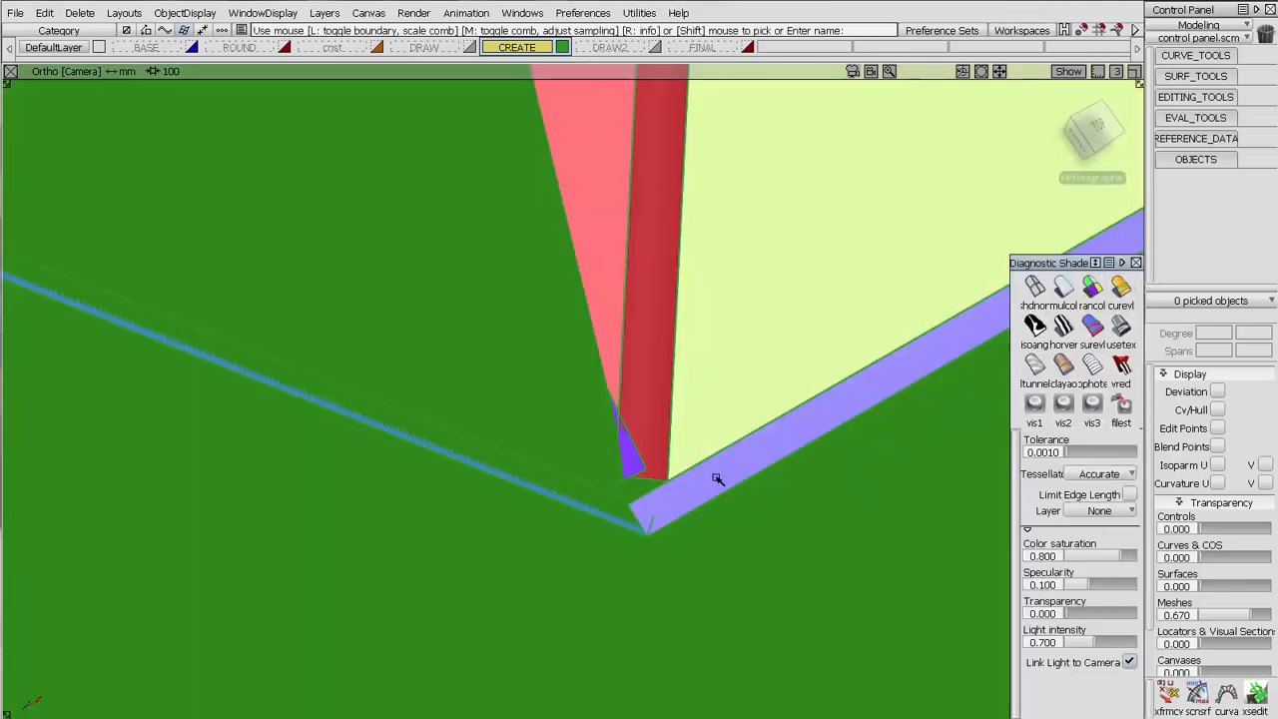
# Step: Turn off diagnostic shading on the large dark green surface that covers the area around the corner
pyautogui.keyDown('alt'); pyautogui.keyDown('shift'); pyautogui.moveTo(635, 458); pyautogui.dragTo(593, 368); pyautogui.keyUp('shift'); pyautogui.keyUp('alt')
pyautogui.keyDown('ctrl'); pyautogui.keyDown('shift'); pyautogui.moveTo(855, 542); pyautogui.dragTo(750, 540); pyautogui.keyUp('shift'); pyautogui.keyUp('ctrl')
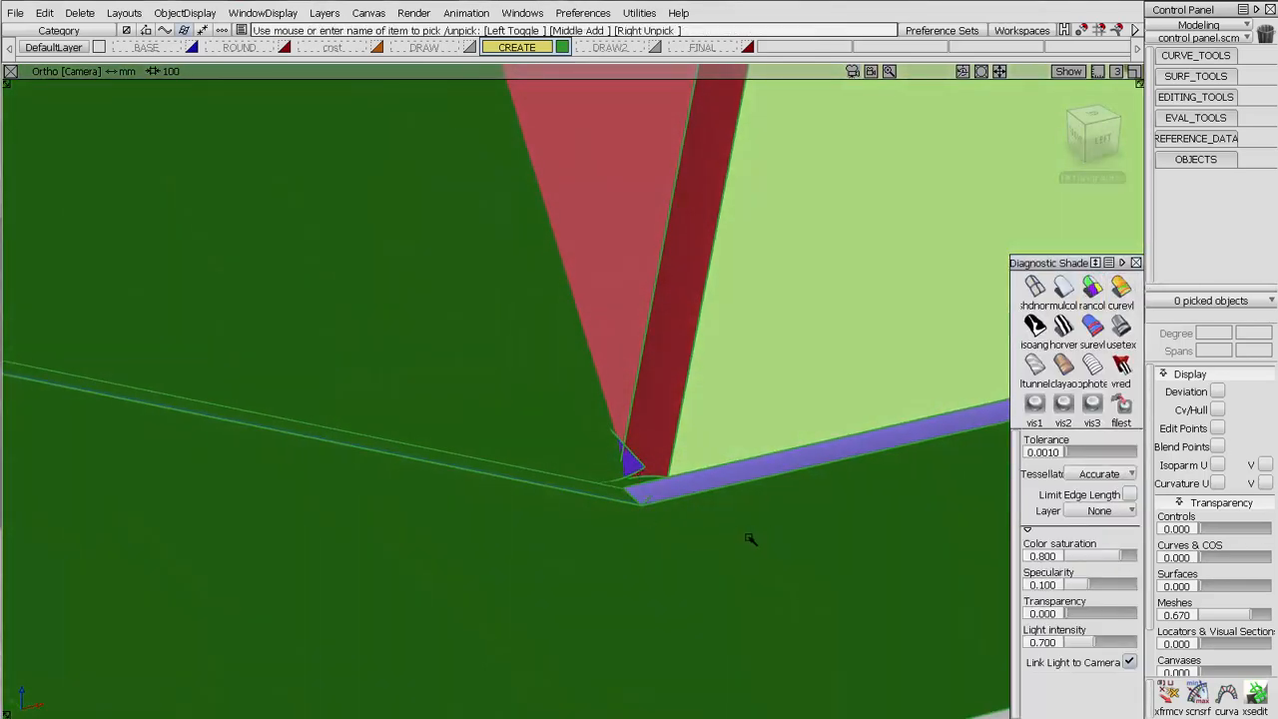
pyautogui.click(750, 540)
pyautogui.click(1035, 288)
pyautogui.moveTo(656, 616)
pyautogui.keyDown('ctrl'); pyautogui.keyDown('shift'); pyautogui.mouseDown()
pyautogui.moveTo(653, 451)
pyautogui.moveTo(673, 430)
pyautogui.moveTo(642, 510)
pyautogui.mouseUp(); pyautogui.keyUp('shift'); pyautogui.keyUp('ctrl')
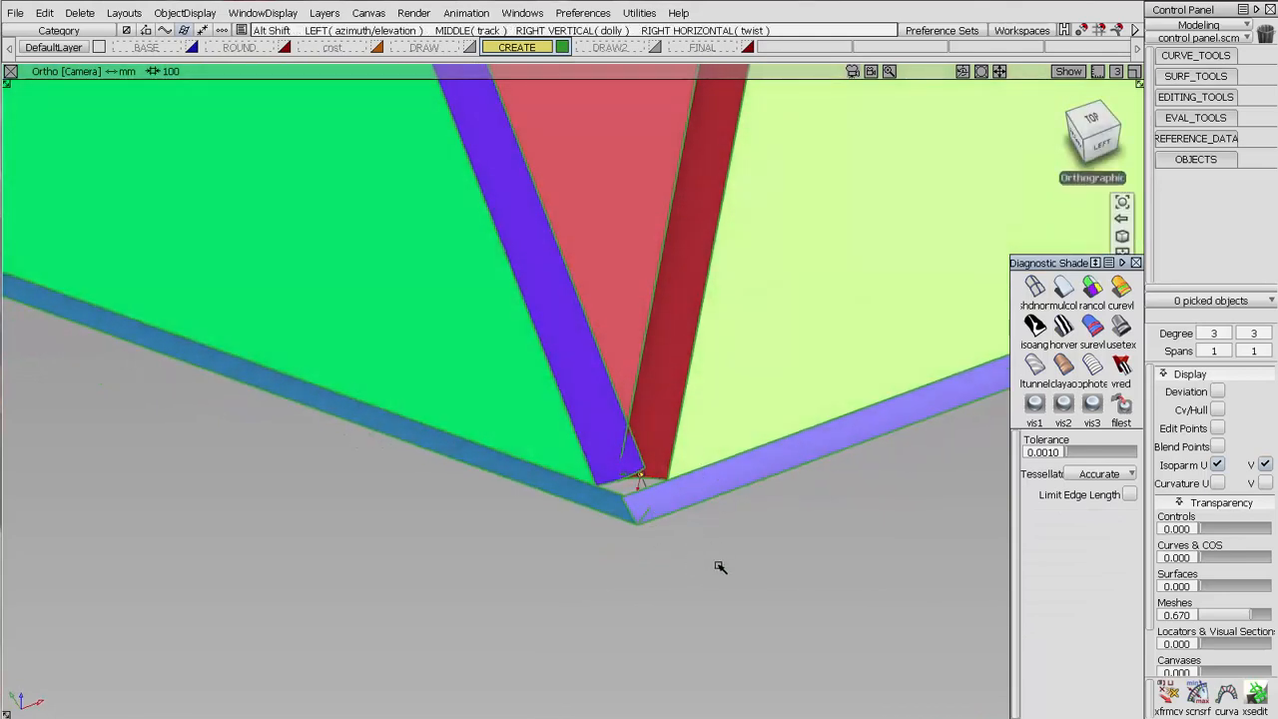
# Step: Set surface transparency to 0.900 and make the DRAW layer visible, keeping CREATE as the active layer
pyautogui.keyDown('alt'); pyautogui.keyDown('shift'); pyautogui.moveTo(719, 562); pyautogui.dragTo(599, 399); pyautogui.keyUp('shift'); pyautogui.keyUp('alt')
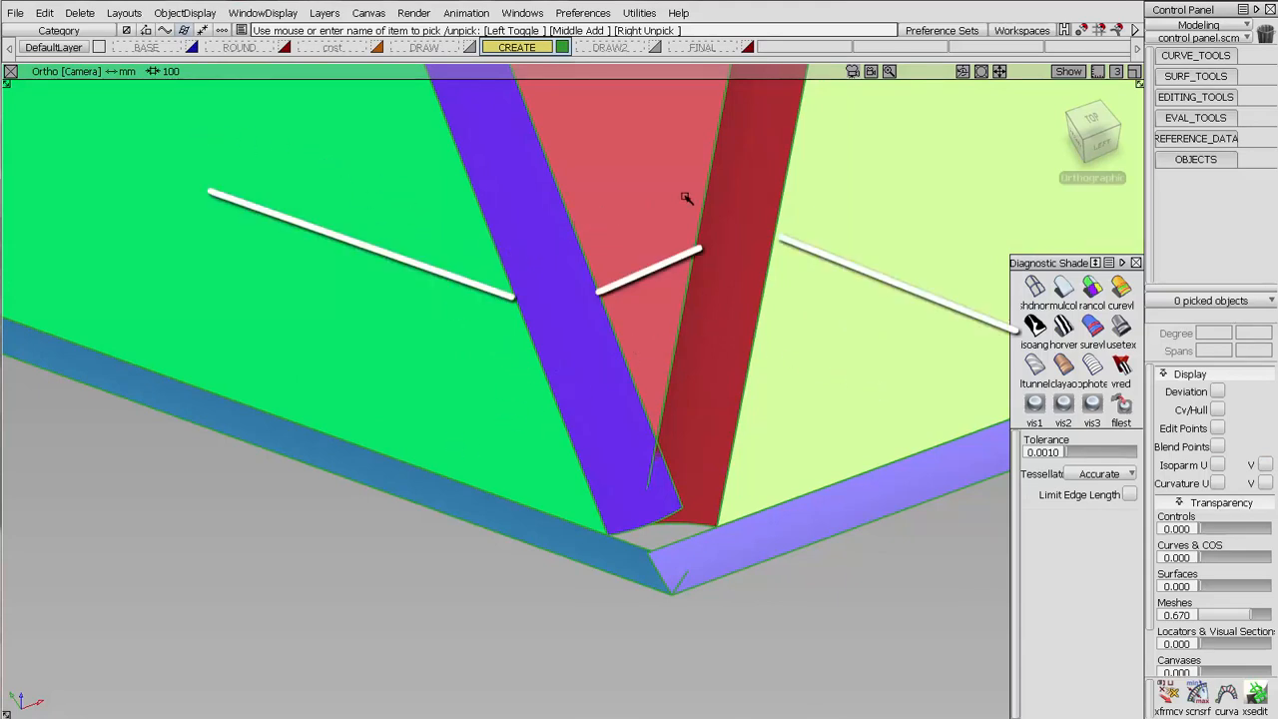
pyautogui.moveTo(728, 393)
pyautogui.keyDown('alt'); pyautogui.keyDown('shift'); pyautogui.mouseDown()
pyautogui.moveTo(696, 305)
pyautogui.moveTo(863, 539)
pyautogui.mouseUp(); pyautogui.keyUp('shift'); pyautogui.keyUp('alt')
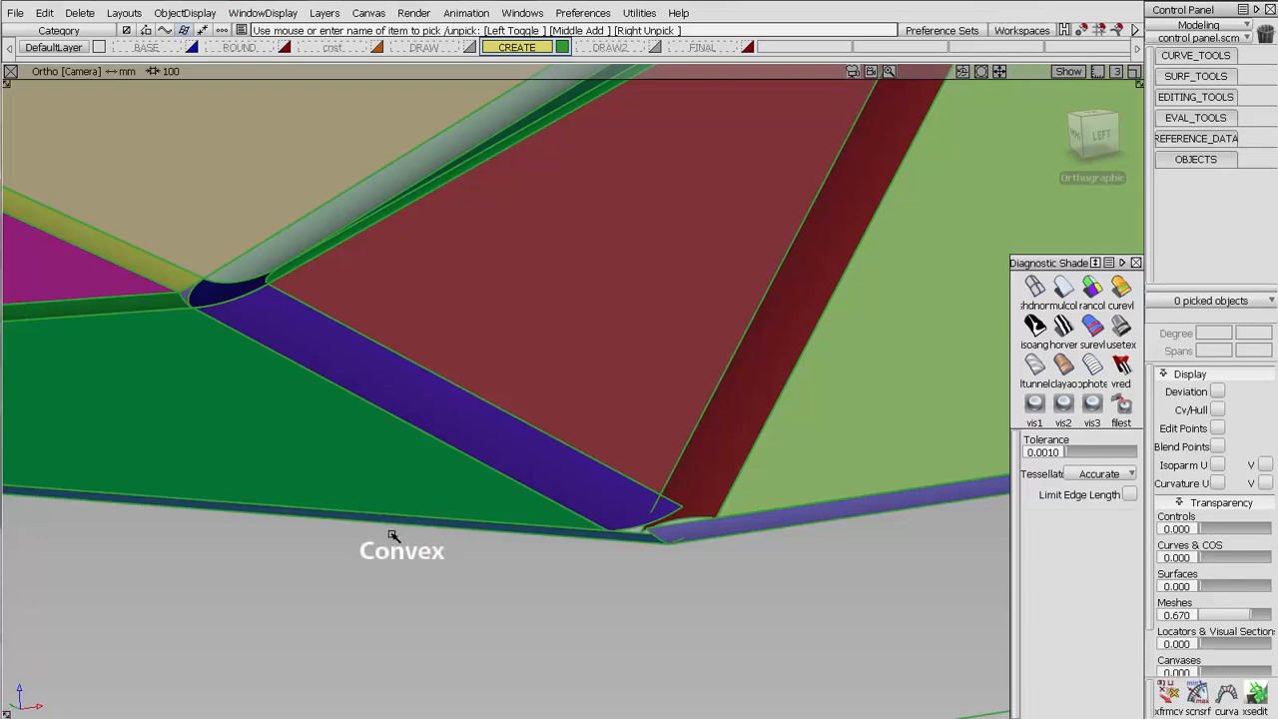
pyautogui.keyDown('alt'); pyautogui.keyDown('shift'); pyautogui.moveTo(802, 550); pyautogui.dragTo(630, 579); pyautogui.keyUp('shift'); pyautogui.keyUp('alt')
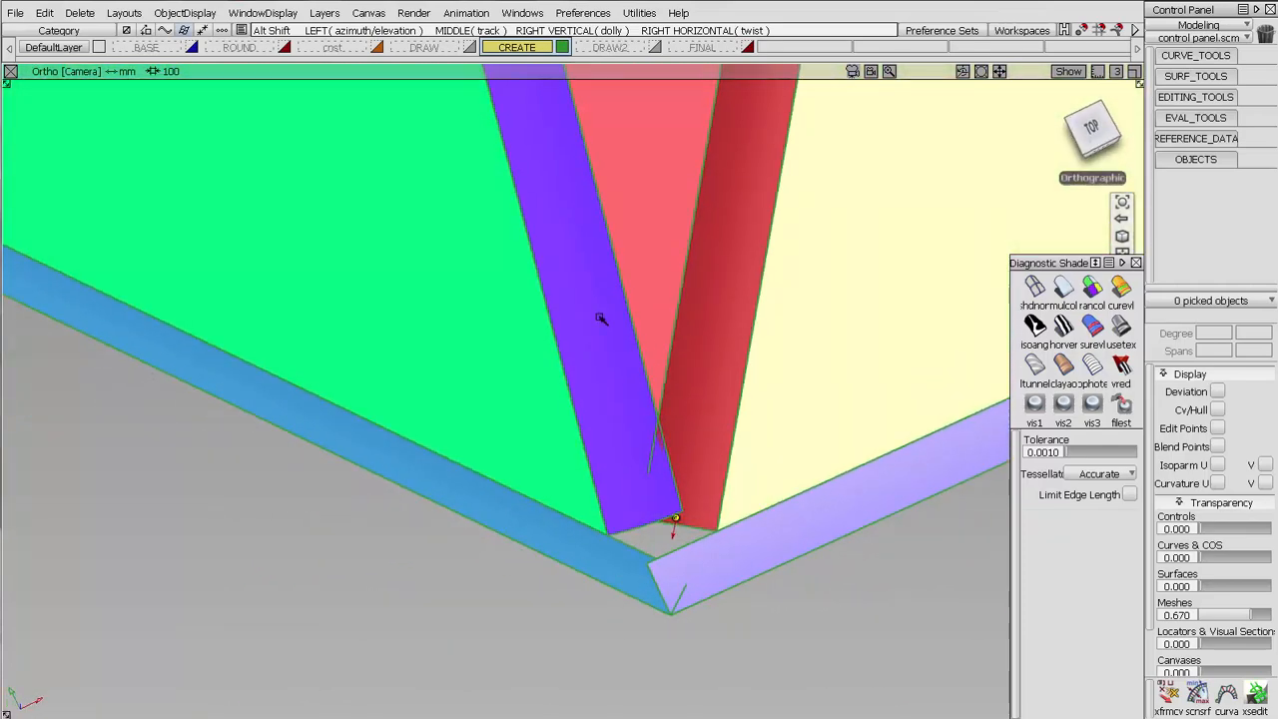
pyautogui.moveTo(1198, 587); pyautogui.dragTo(1260, 587)
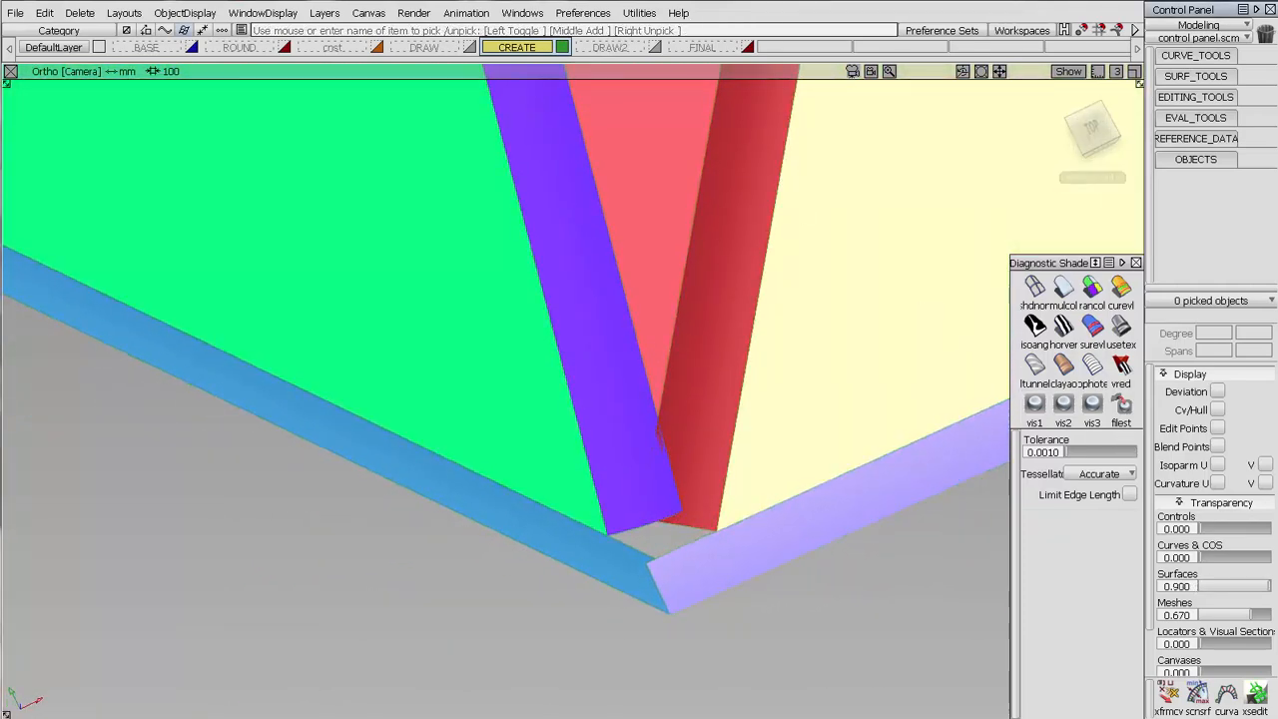
pyautogui.click(445, 49)
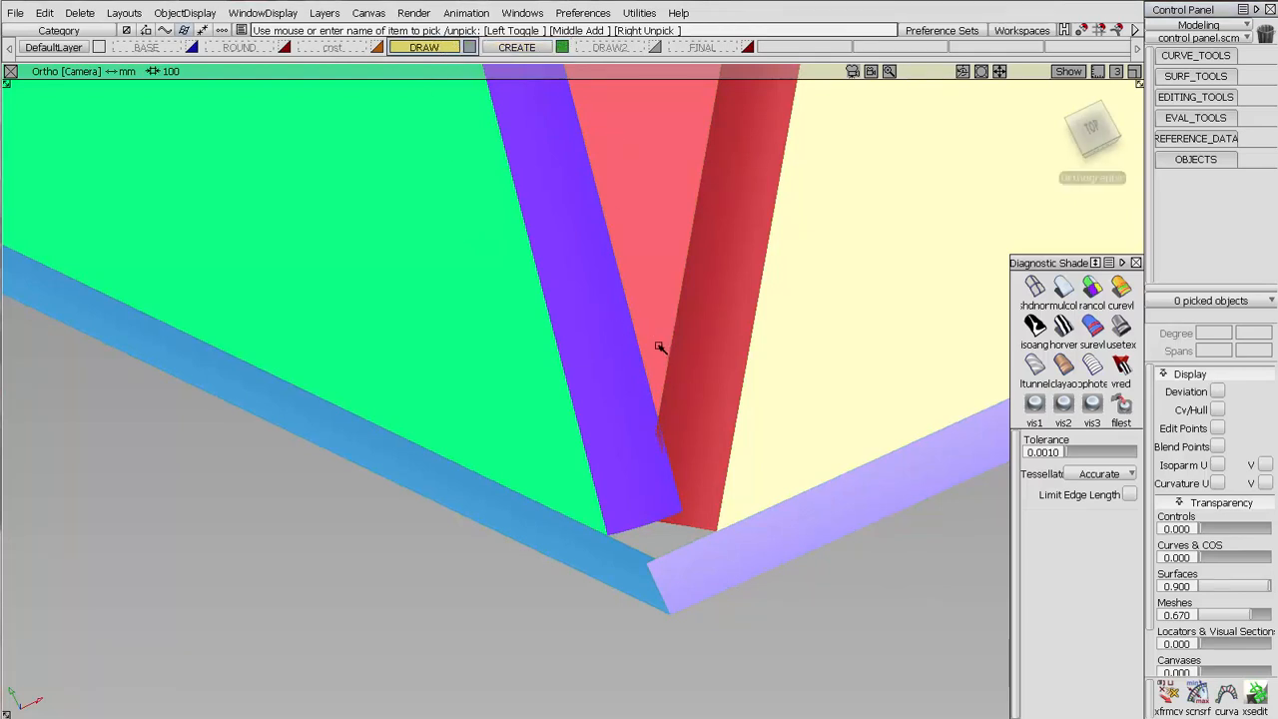
pyautogui.click(519, 48)
pyautogui.click(474, 48)
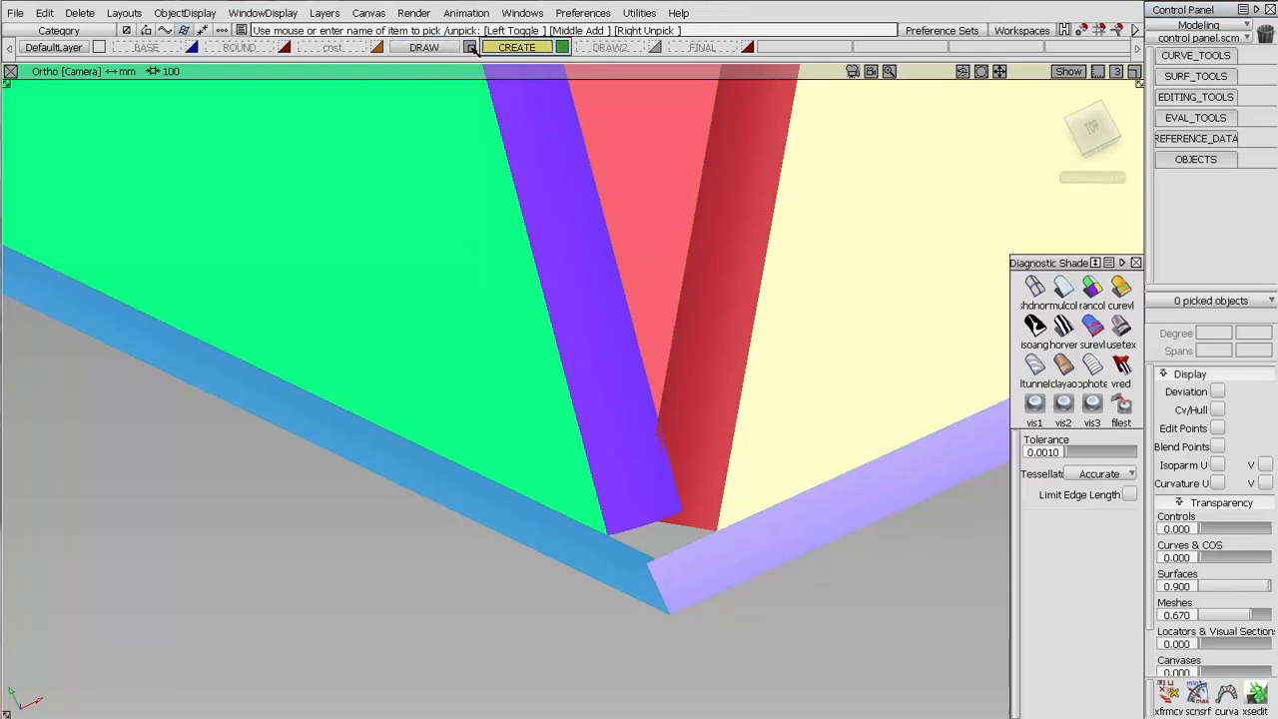
# Step: Collapse the Diagnostic Shade window and frame the open corner between the fillet strips in close-up
pyautogui.keyDown('alt'); pyautogui.keyDown('shift'); pyautogui.moveTo(675, 522); pyautogui.dragTo(725, 466); pyautogui.keyUp('shift'); pyautogui.keyUp('alt')
pyautogui.keyDown('alt'); pyautogui.keyDown('shift'); pyautogui.moveTo(724, 466); pyautogui.dragTo(681, 337, button='middle'); pyautogui.keyUp('shift'); pyautogui.keyUp('alt')
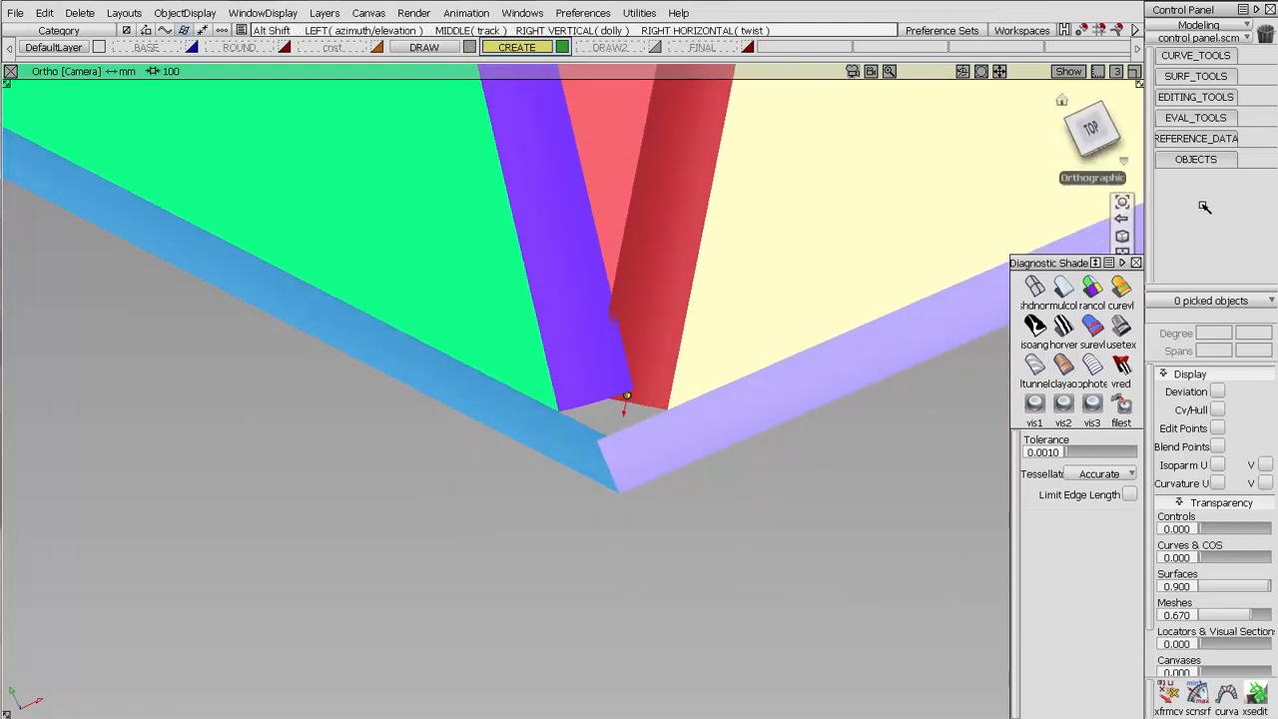
pyautogui.click(1121, 262)
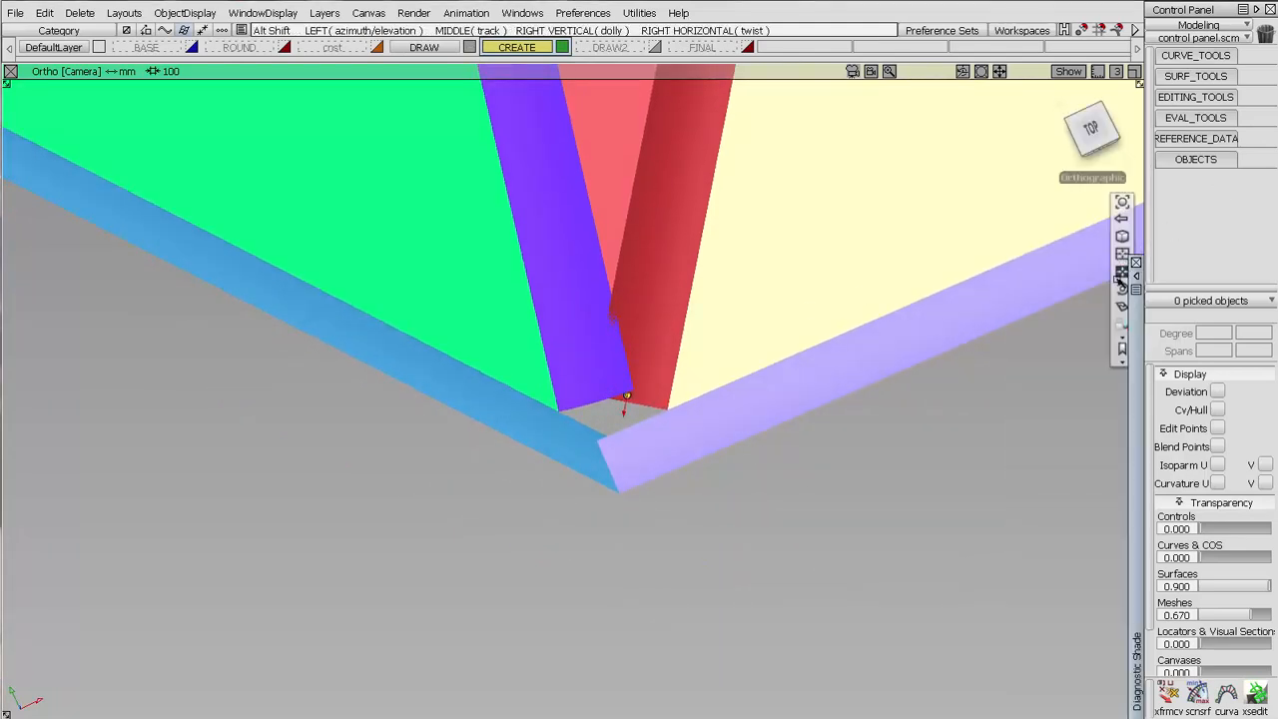
pyautogui.click(1121, 347)
pyautogui.click(1084, 407)
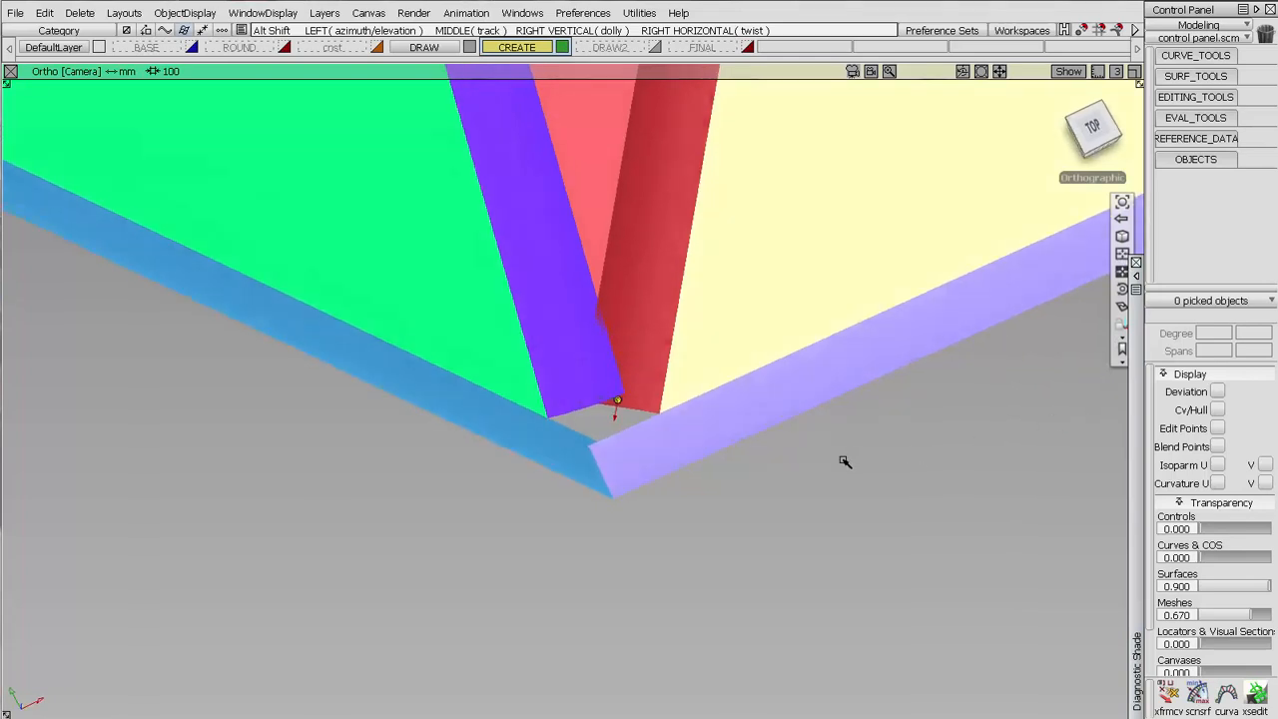
pyautogui.keyDown('alt'); pyautogui.keyDown('shift'); pyautogui.moveTo(639, 534); pyautogui.dragTo(676, 476, button='right'); pyautogui.keyUp('shift'); pyautogui.keyUp('alt')
pyautogui.keyDown('alt'); pyautogui.keyDown('shift'); pyautogui.moveTo(676, 476); pyautogui.dragTo(647, 484, button='middle'); pyautogui.keyUp('shift'); pyautogui.keyUp('alt')
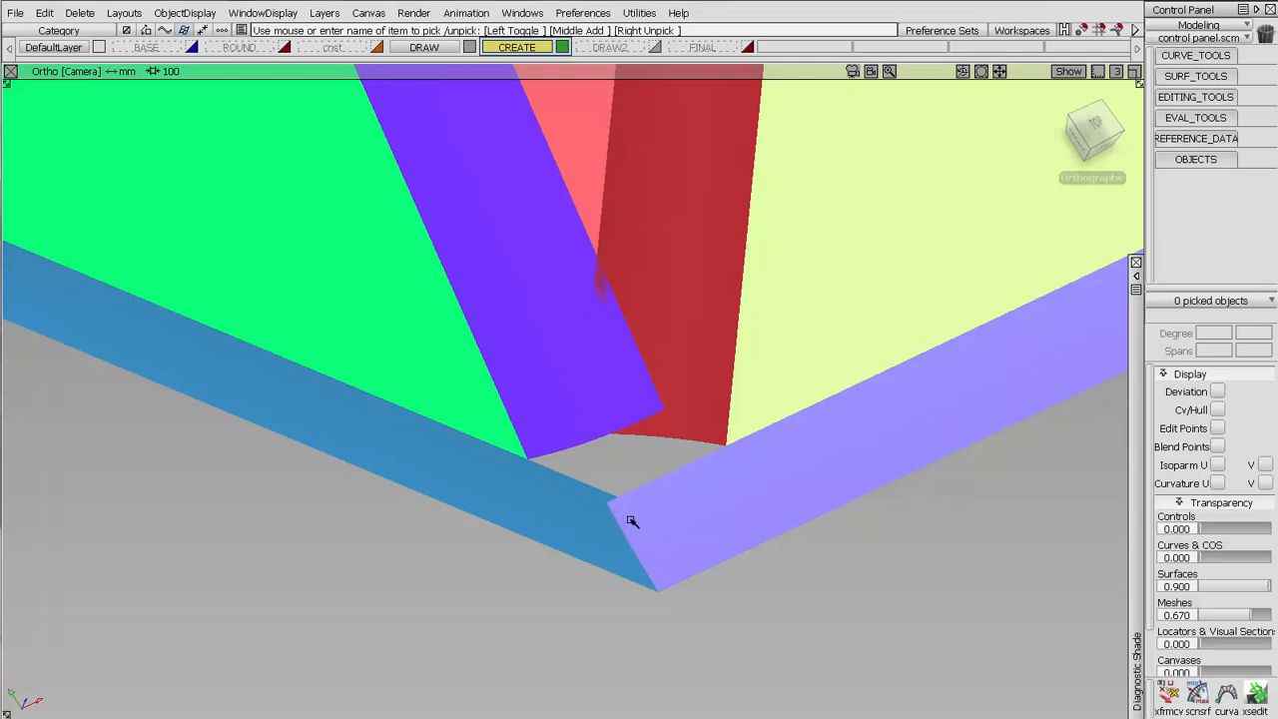
# Step: Choose the PencilRound brush in black and create a fit-to-screen overlay canvas on the current window
pyautogui.moveTo(280, 75)
pyautogui.click(171, 90)
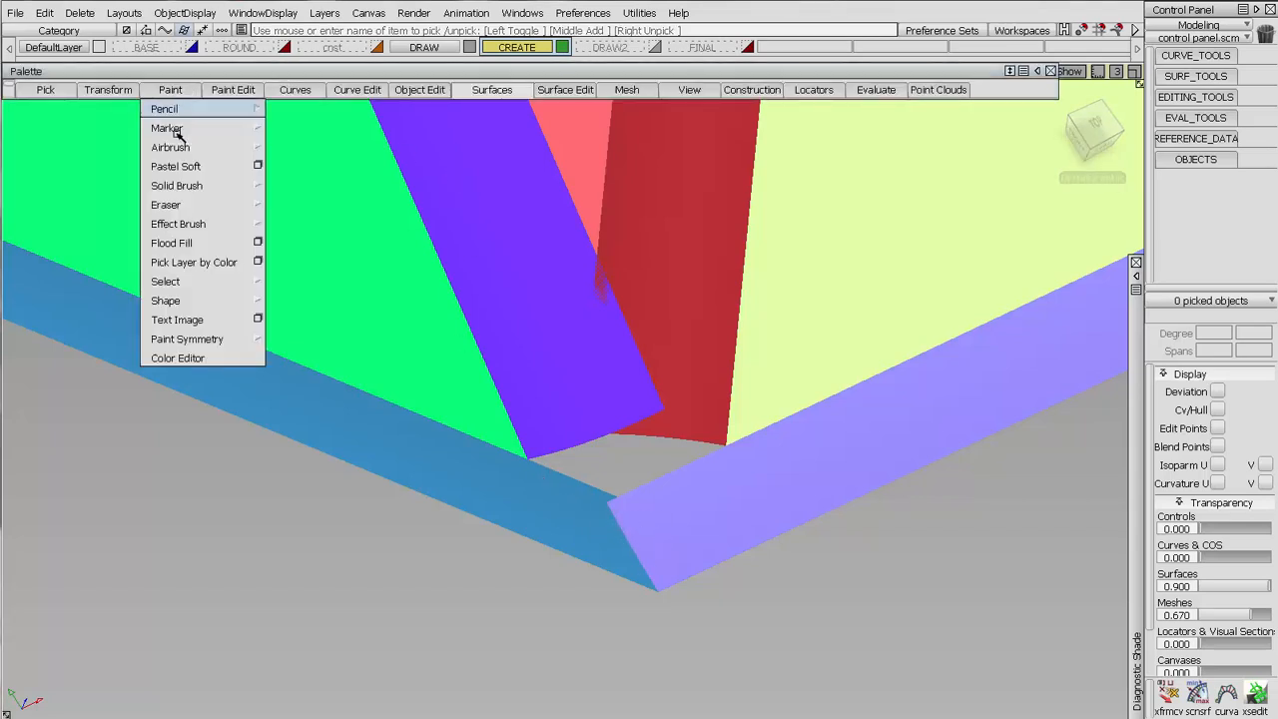
pyautogui.moveTo(214, 125)
pyautogui.click(301, 128)
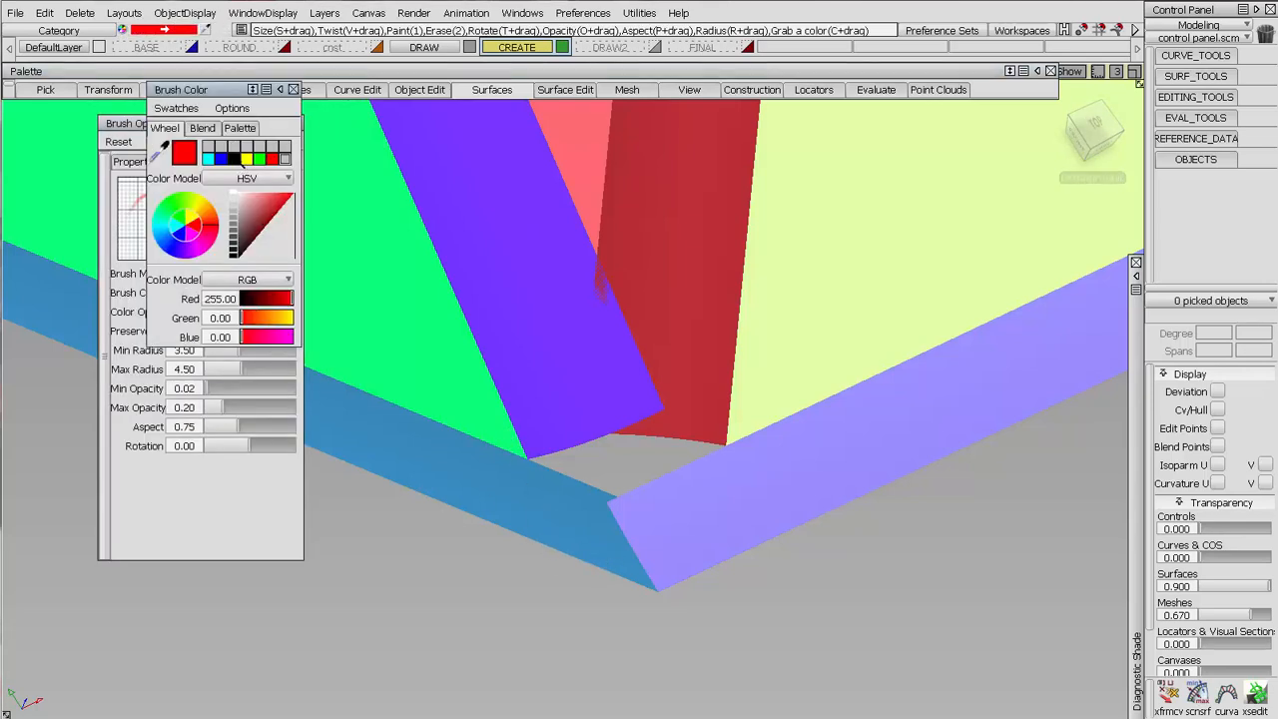
pyautogui.click(232, 158)
pyautogui.moveTo(127, 124); pyautogui.dragTo(58, 122)
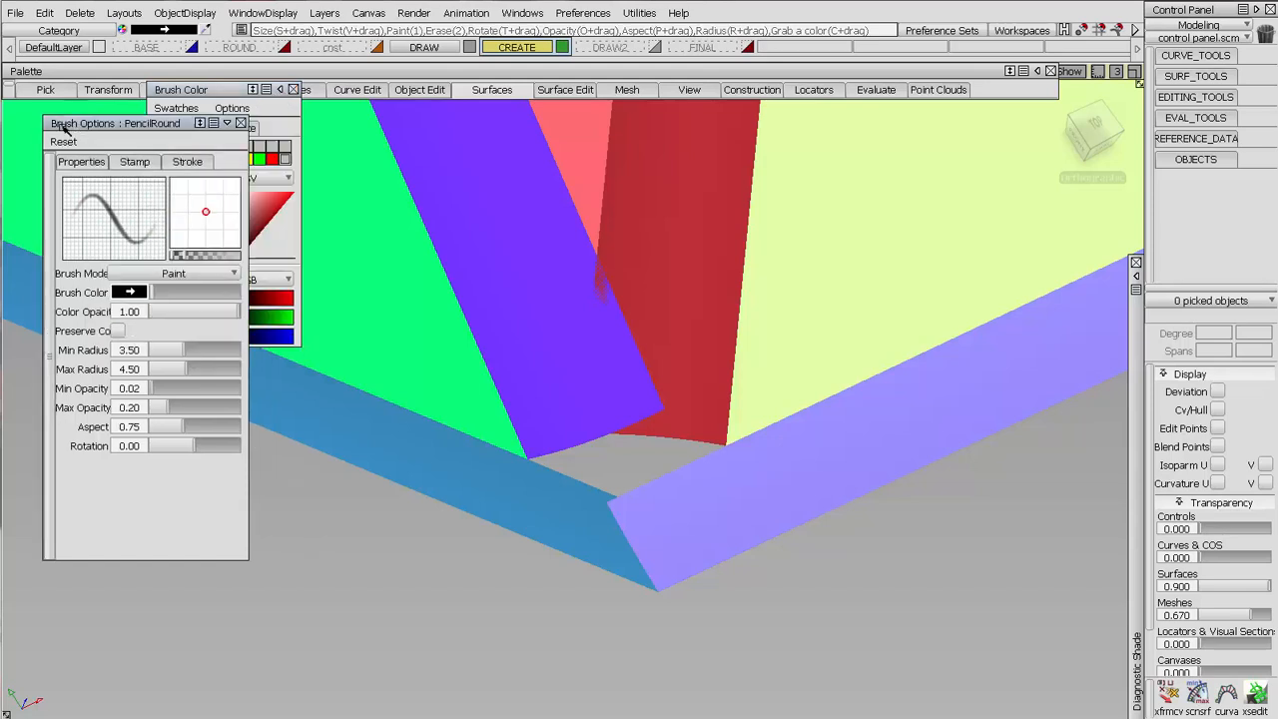
pyautogui.moveTo(151, 89); pyautogui.dragTo(118, 107)
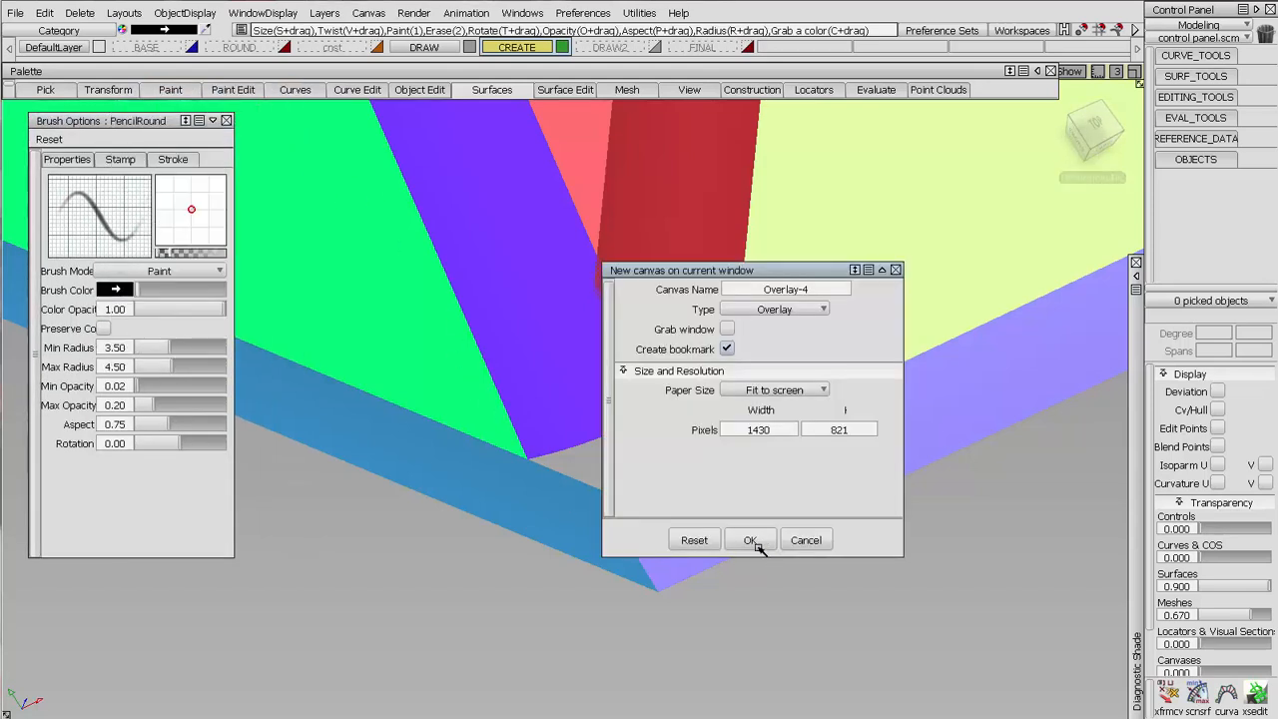
pyautogui.click(753, 542)
# Step: Draw black lines along the lower edges of the green and pale yellow faces, ending at the open corner
pyautogui.moveTo(371, 394); pyautogui.dragTo(518, 459)
pyautogui.moveTo(279, 356)
pyautogui.mouseDown()
pyautogui.moveTo(526, 457)
pyautogui.moveTo(299, 355)
pyautogui.moveTo(504, 456)
pyautogui.mouseUp()
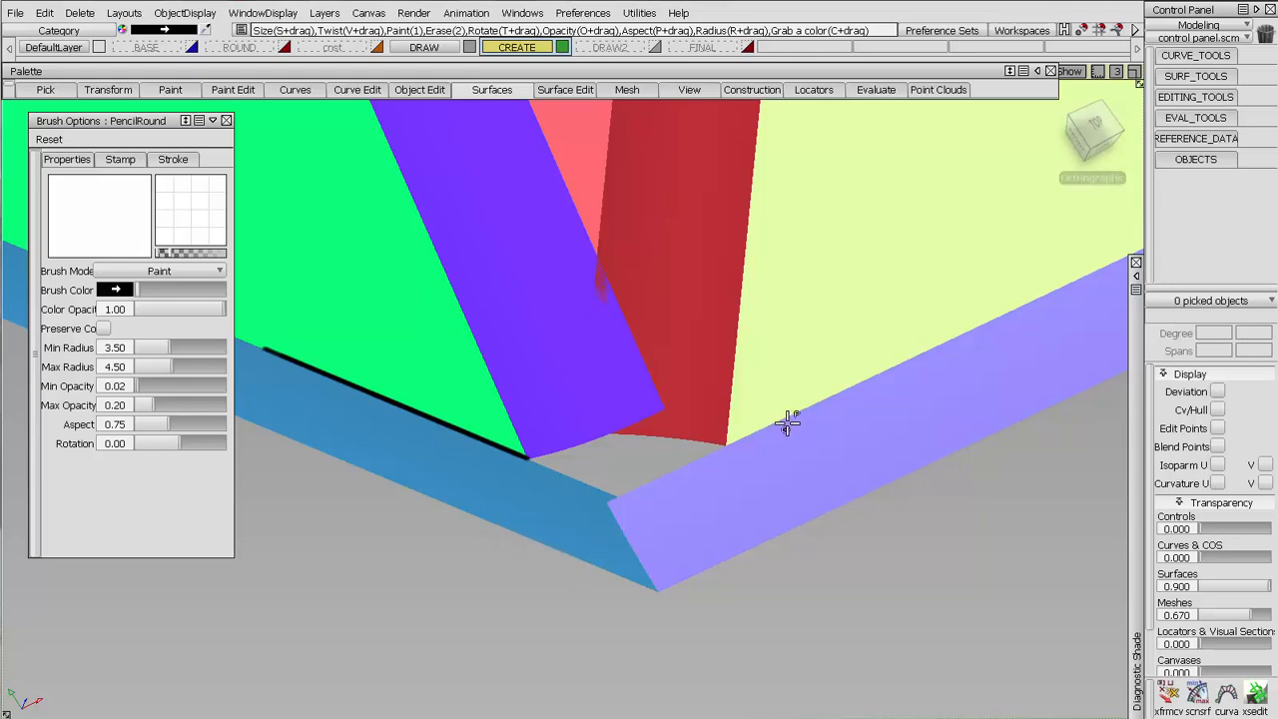
pyautogui.moveTo(850, 396)
pyautogui.mouseDown()
pyautogui.moveTo(735, 460)
pyautogui.moveTo(899, 363)
pyautogui.mouseUp()
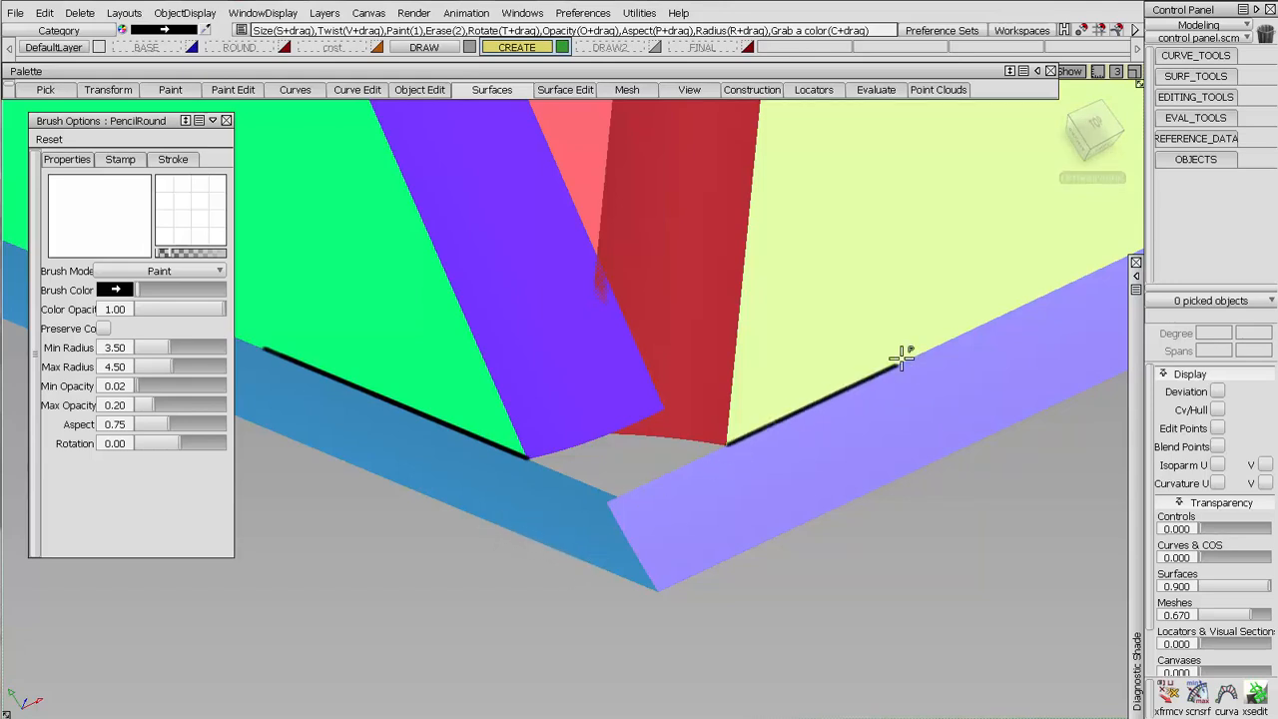
pyautogui.hotkey('ctrl', 'z')
pyautogui.moveTo(728, 448)
pyautogui.mouseDown()
pyautogui.moveTo(992, 300)
pyautogui.moveTo(975, 333)
pyautogui.mouseUp()
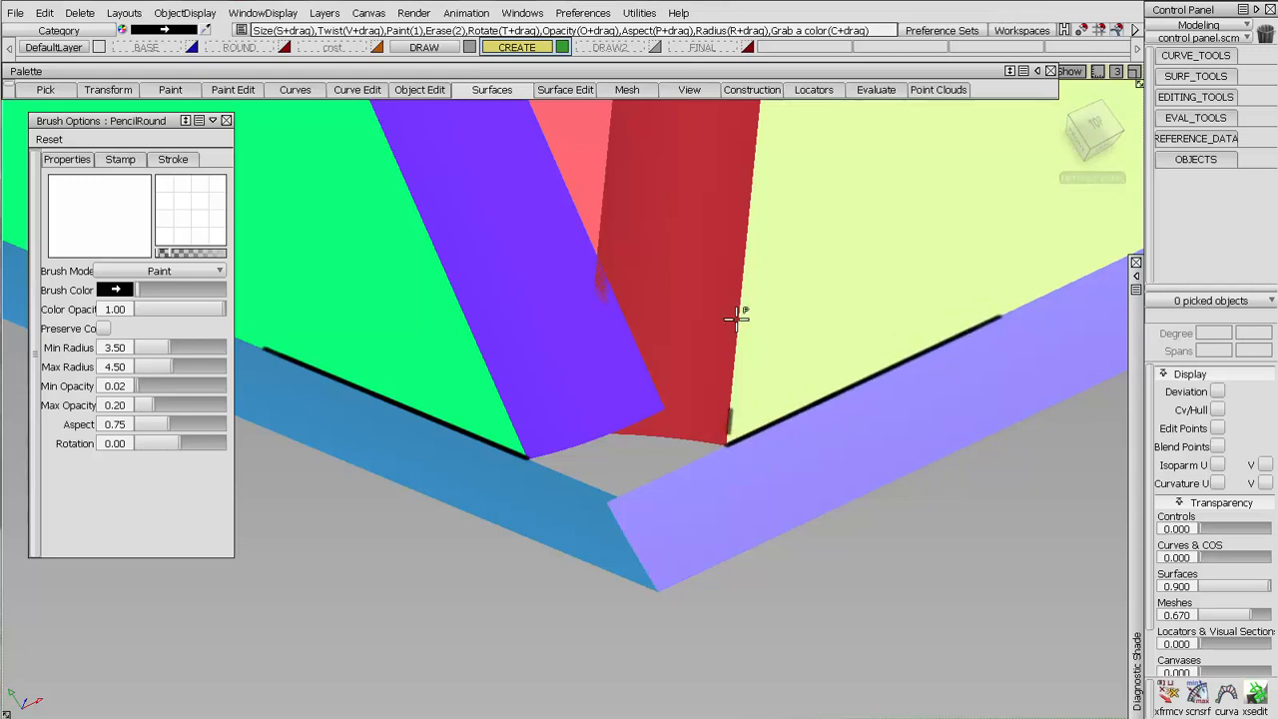
# Step: Draw black lines along the outer edges of the red and purple fillets where they meet the yellow and green faces
pyautogui.moveTo(737, 358); pyautogui.dragTo(729, 437)
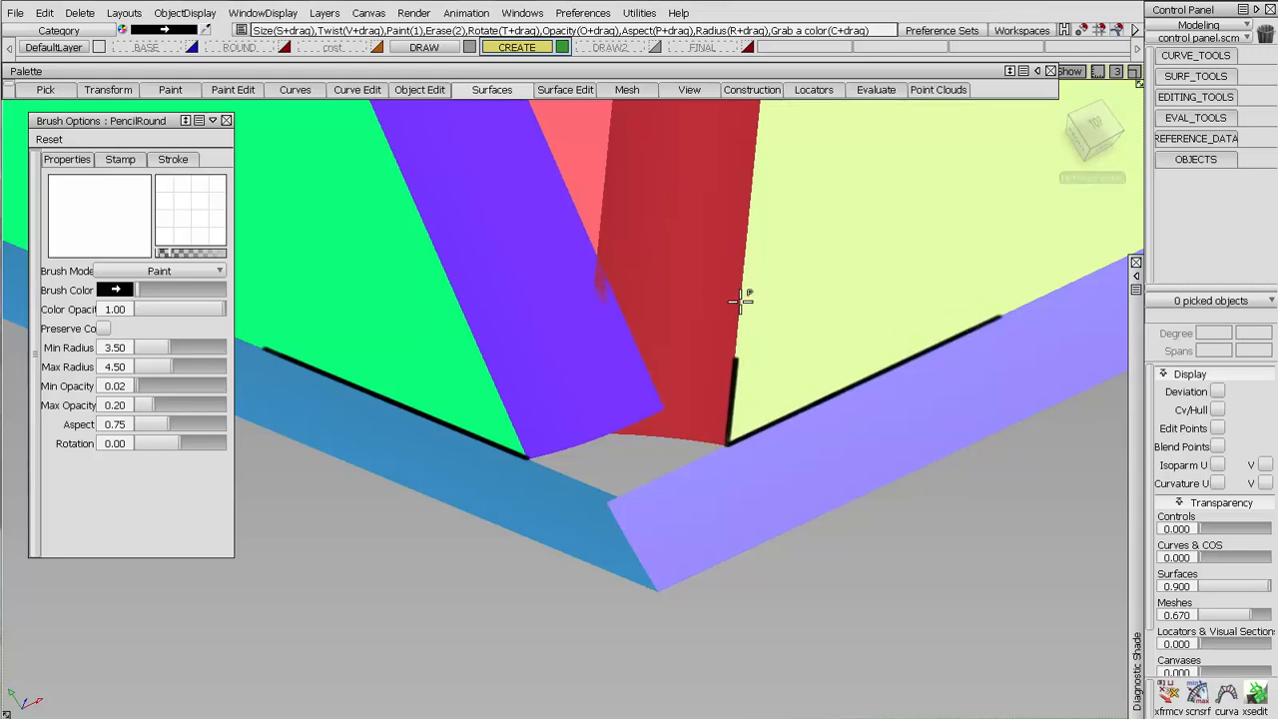
pyautogui.moveTo(736, 348)
pyautogui.mouseDown()
pyautogui.moveTo(750, 224)
pyautogui.moveTo(744, 273)
pyautogui.mouseUp()
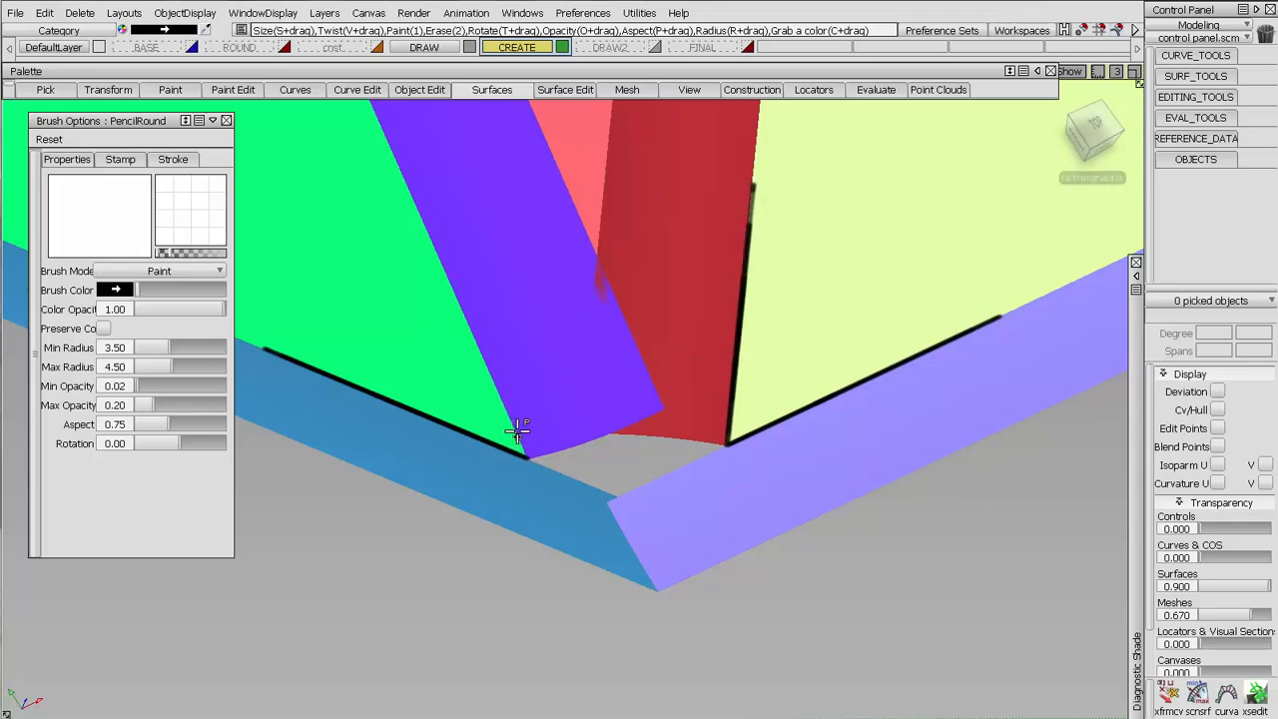
pyautogui.moveTo(519, 433); pyautogui.dragTo(377, 111)
pyautogui.moveTo(527, 456); pyautogui.dragTo(373, 102)
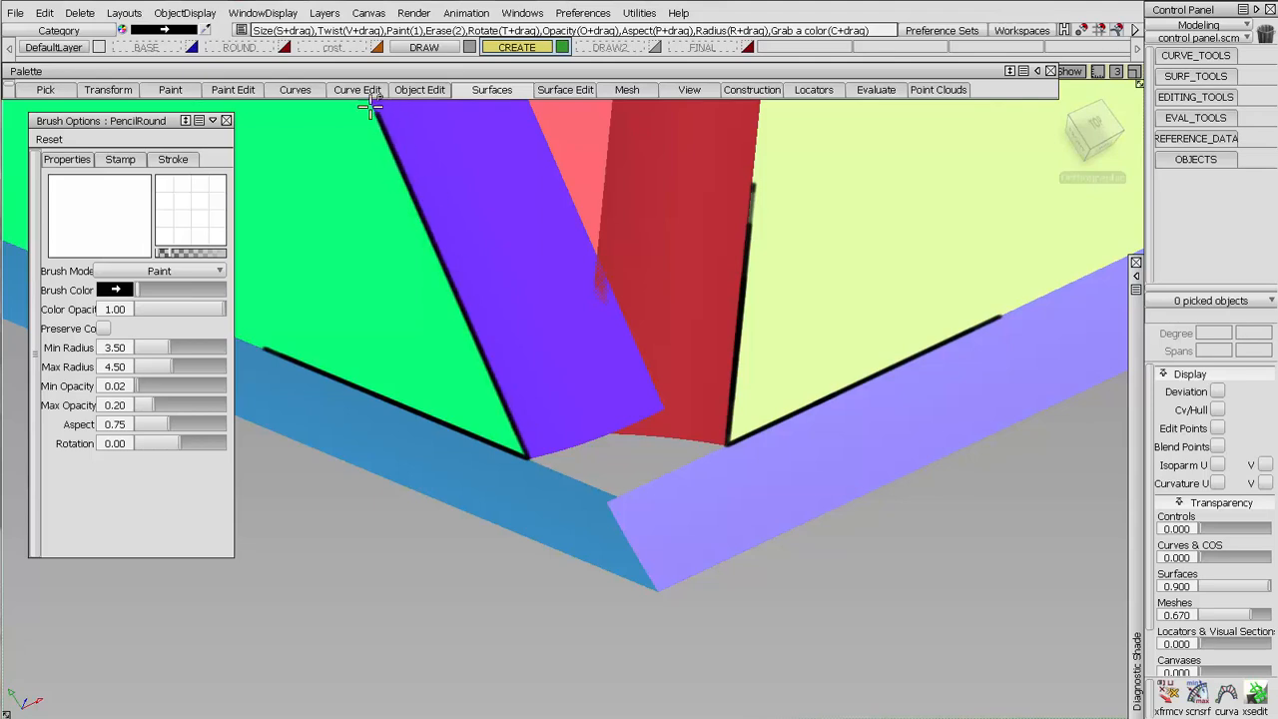
pyautogui.moveTo(750, 214)
pyautogui.mouseDown()
pyautogui.moveTo(748, 128)
pyautogui.moveTo(745, 190)
pyautogui.moveTo(769, 215)
pyautogui.mouseUp()
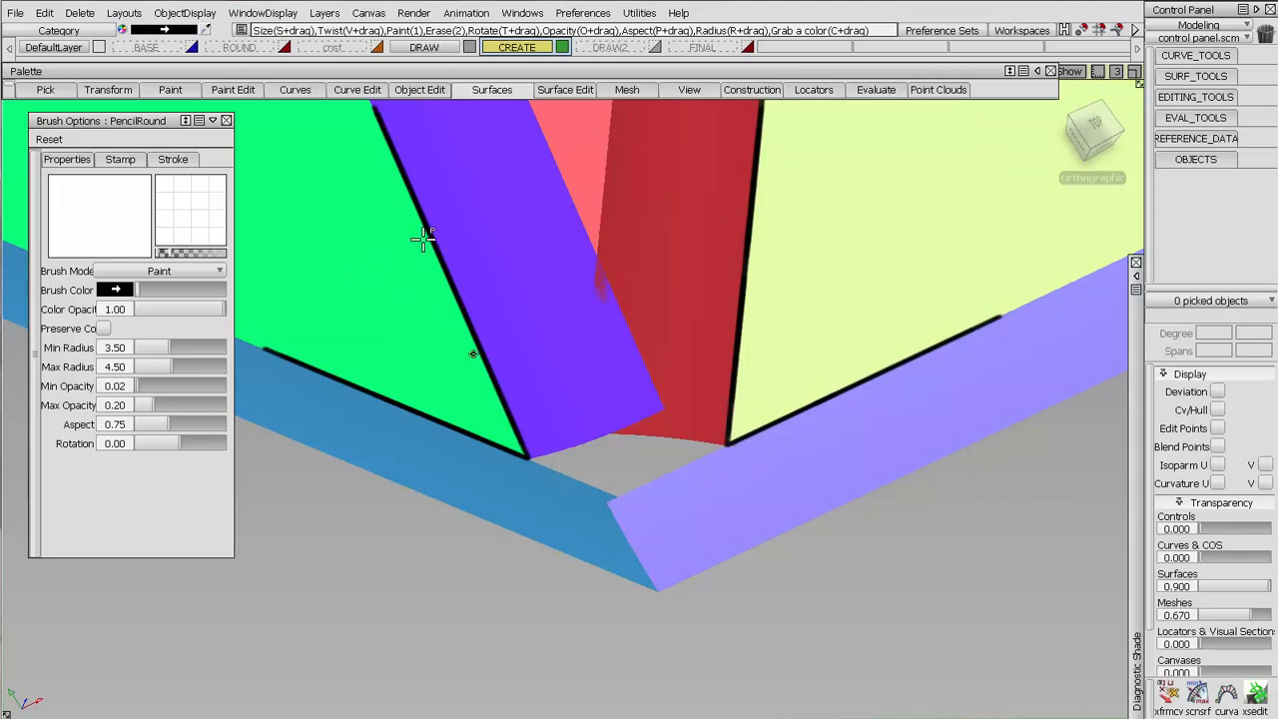
pyautogui.moveTo(427, 240); pyautogui.dragTo(474, 311)
# Step: Extend the outer edges of the purple and red fillets with yellow lines across the blue and lavender strips
pyautogui.click(116, 288)
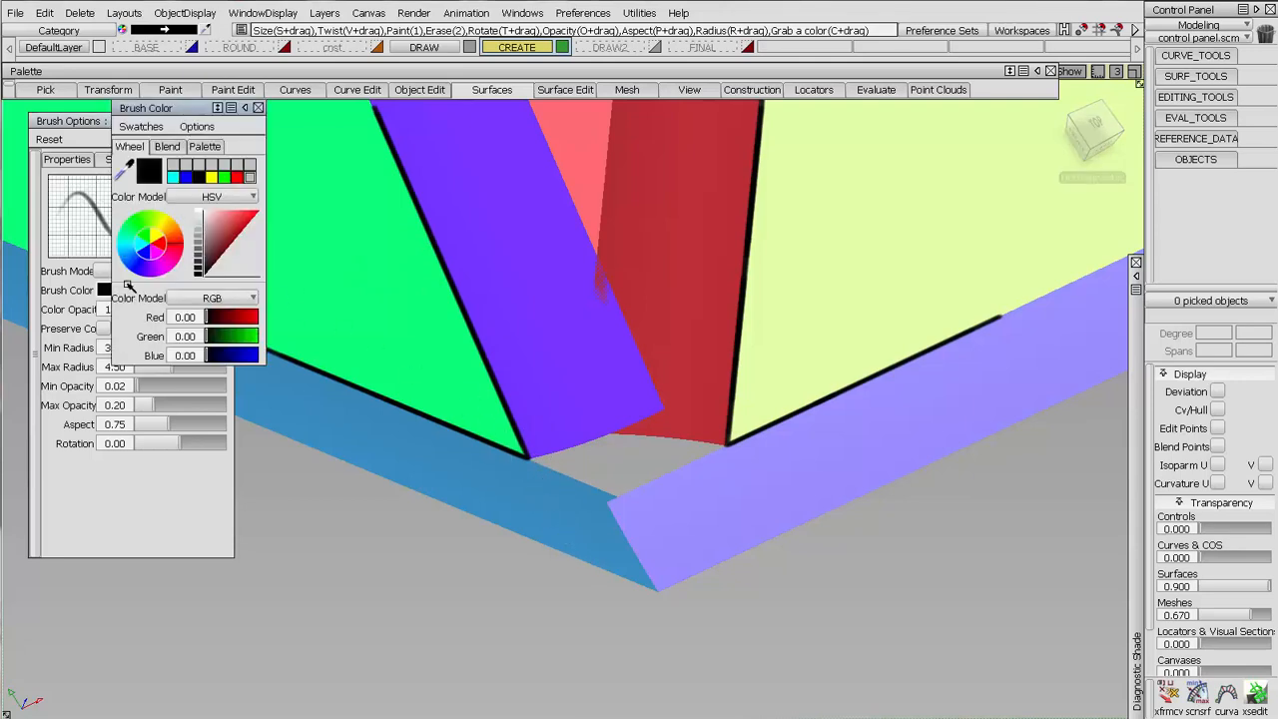
pyautogui.click(186, 177)
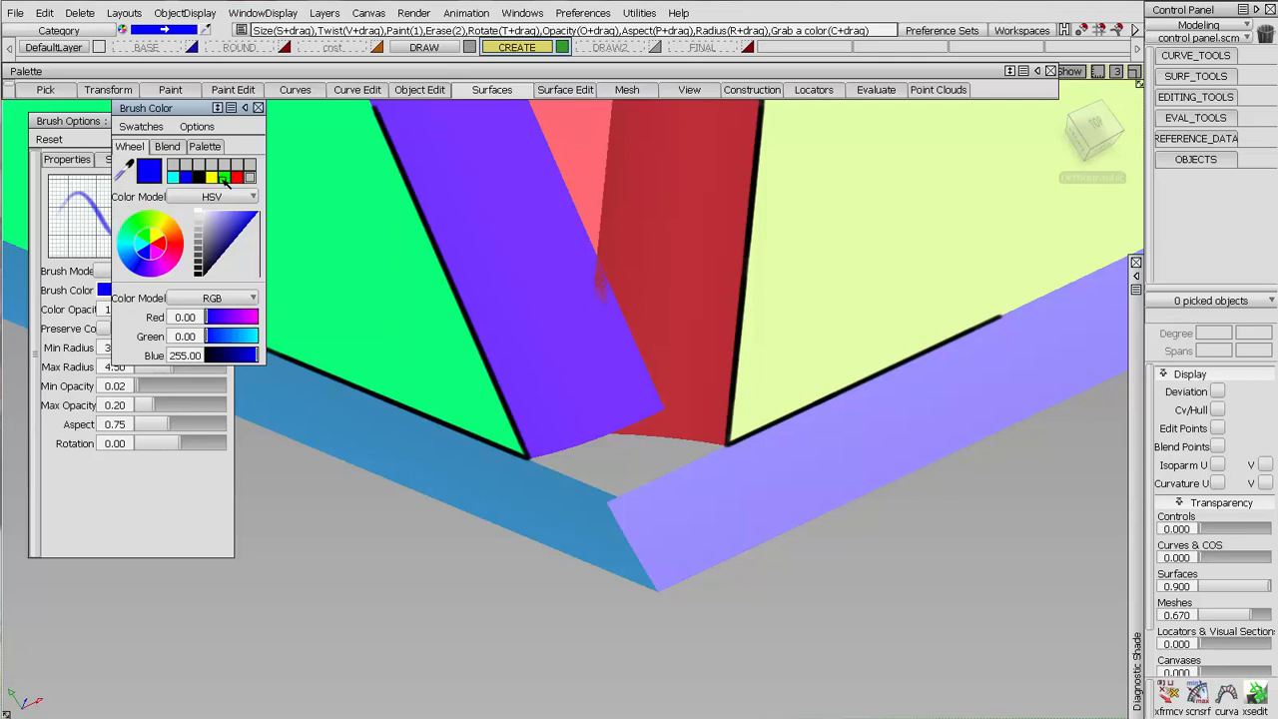
pyautogui.click(212, 178)
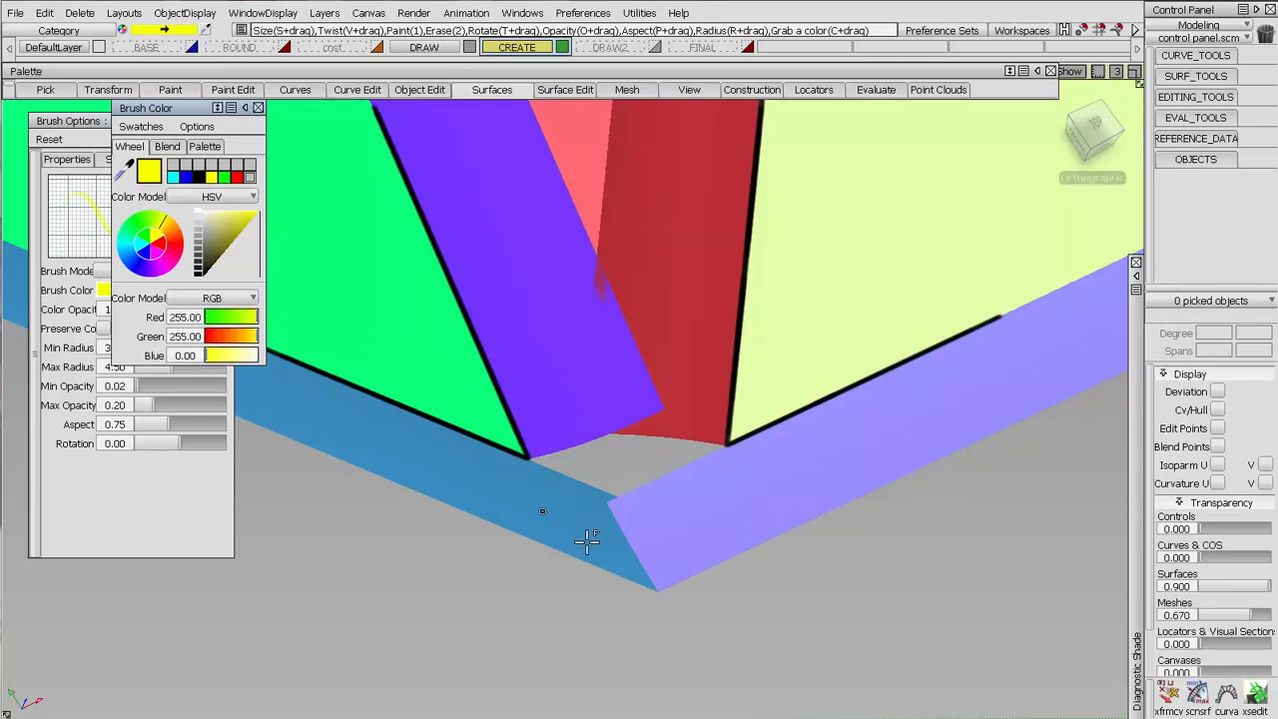
pyautogui.moveTo(535, 496); pyautogui.dragTo(572, 569)
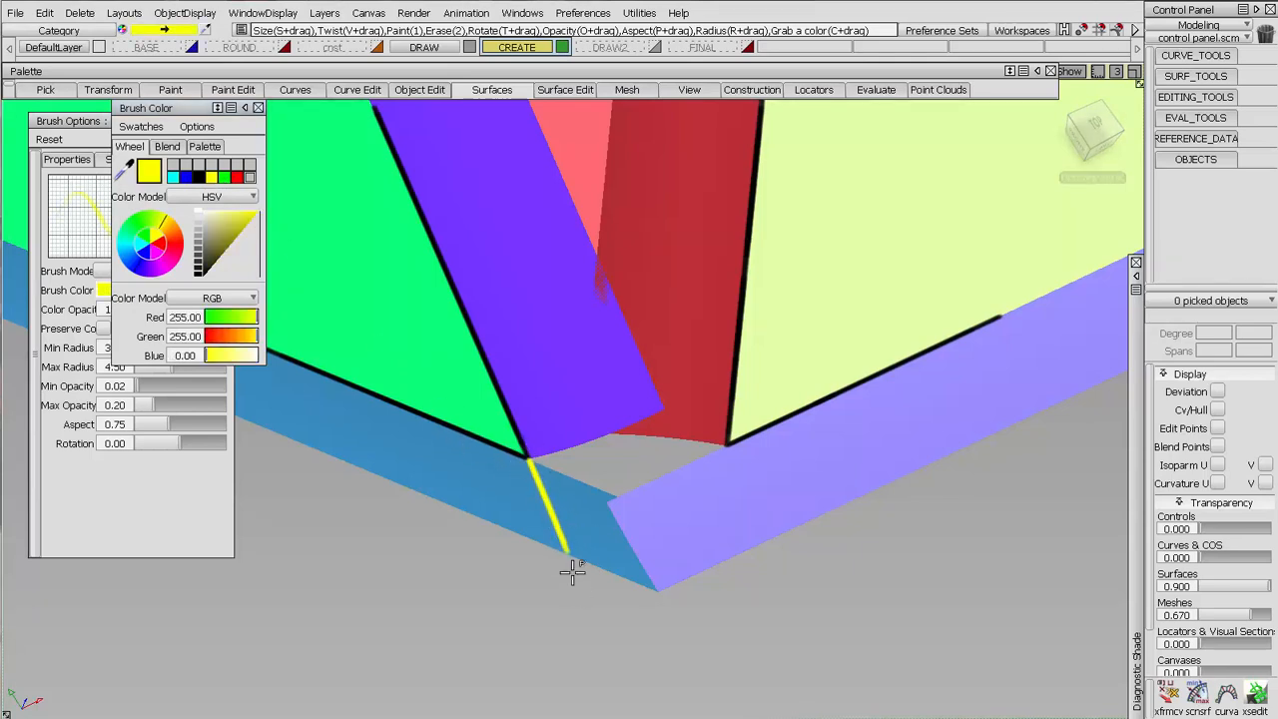
pyautogui.moveTo(729, 461); pyautogui.dragTo(734, 489)
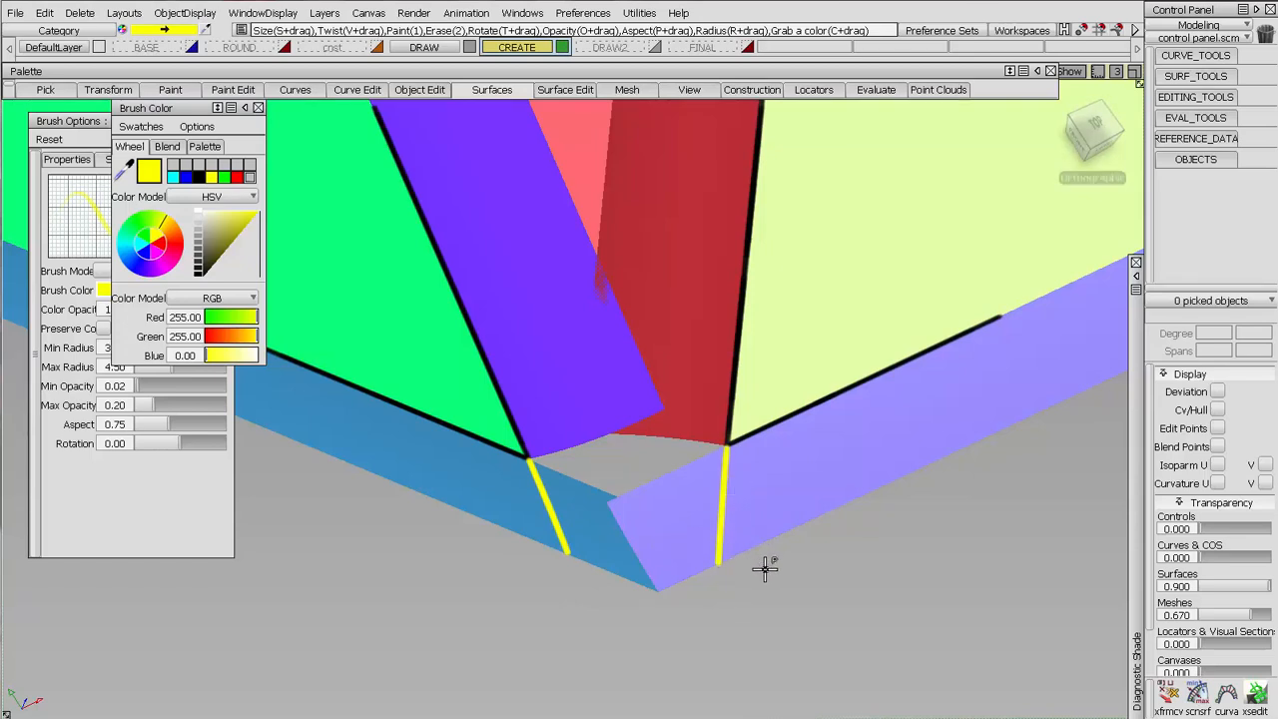
# Step: In black, trace the lower edges of the blue and lavender strips outward from the yellow lines and mark an X on each strip
pyautogui.click(200, 177)
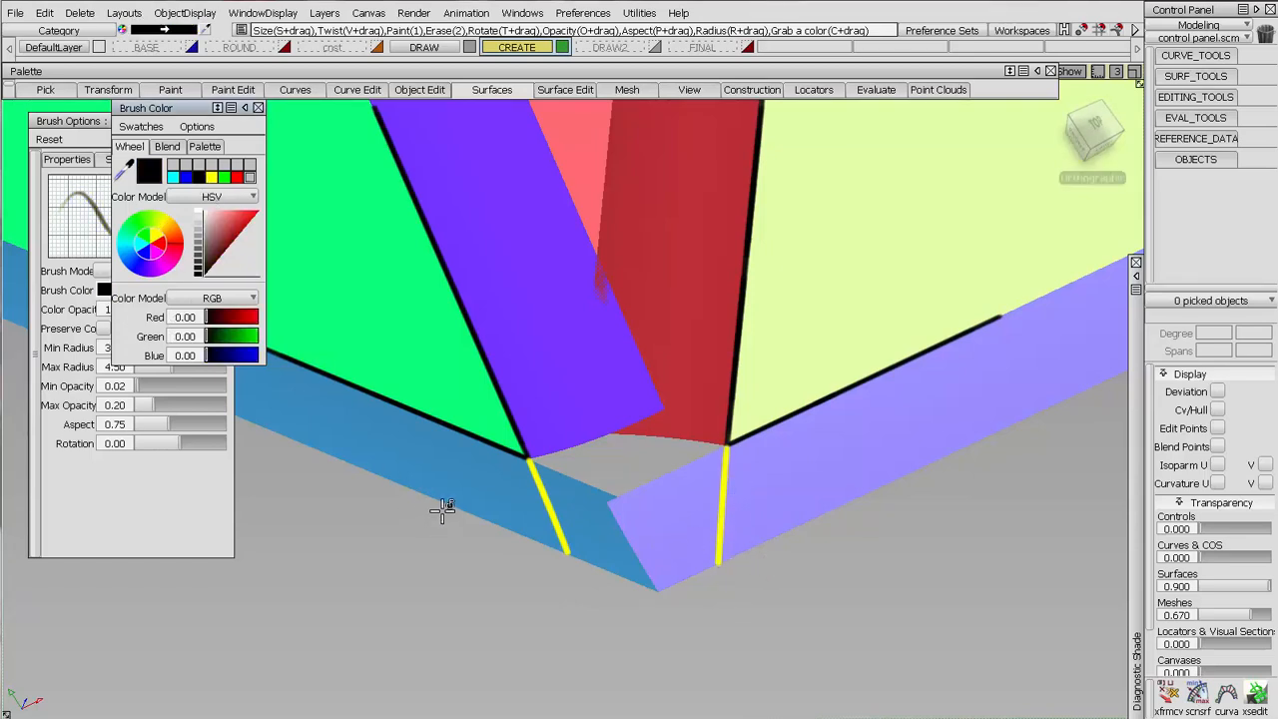
pyautogui.moveTo(445, 503)
pyautogui.mouseDown()
pyautogui.moveTo(552, 564)
pyautogui.moveTo(245, 439)
pyautogui.moveTo(342, 458)
pyautogui.moveTo(479, 513)
pyautogui.moveTo(220, 414)
pyautogui.mouseUp()
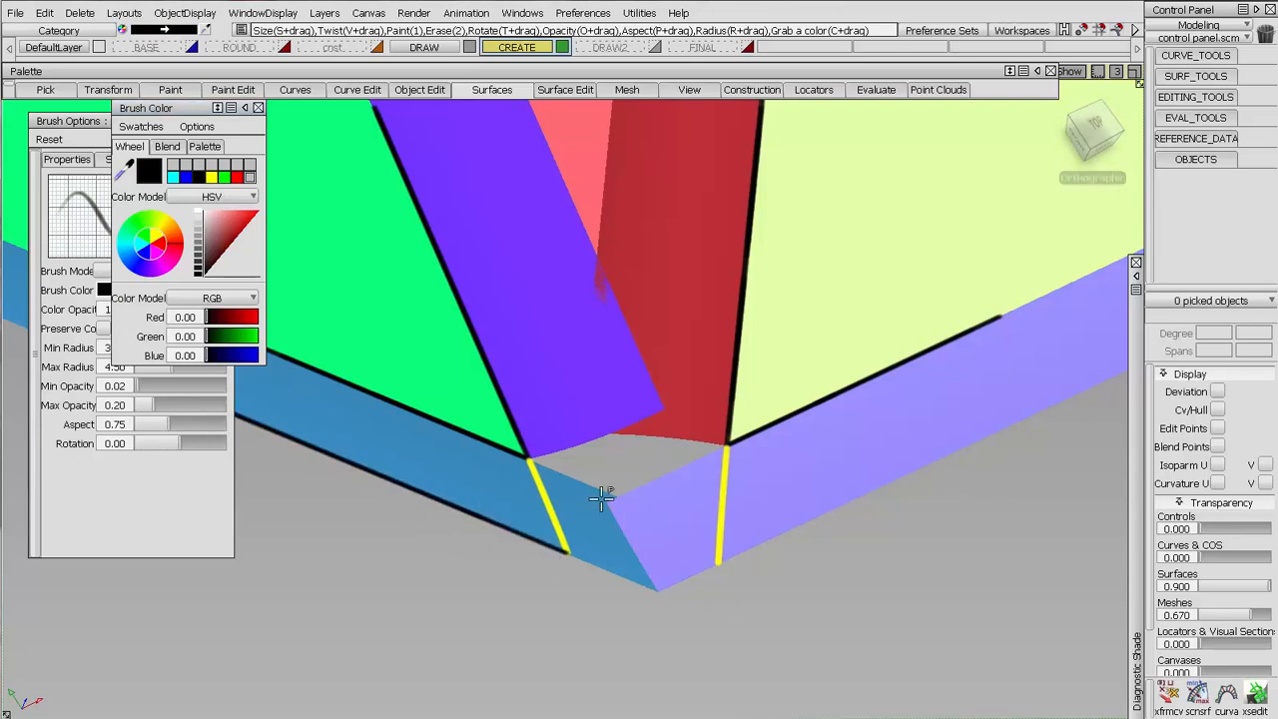
pyautogui.moveTo(721, 564); pyautogui.dragTo(1018, 428)
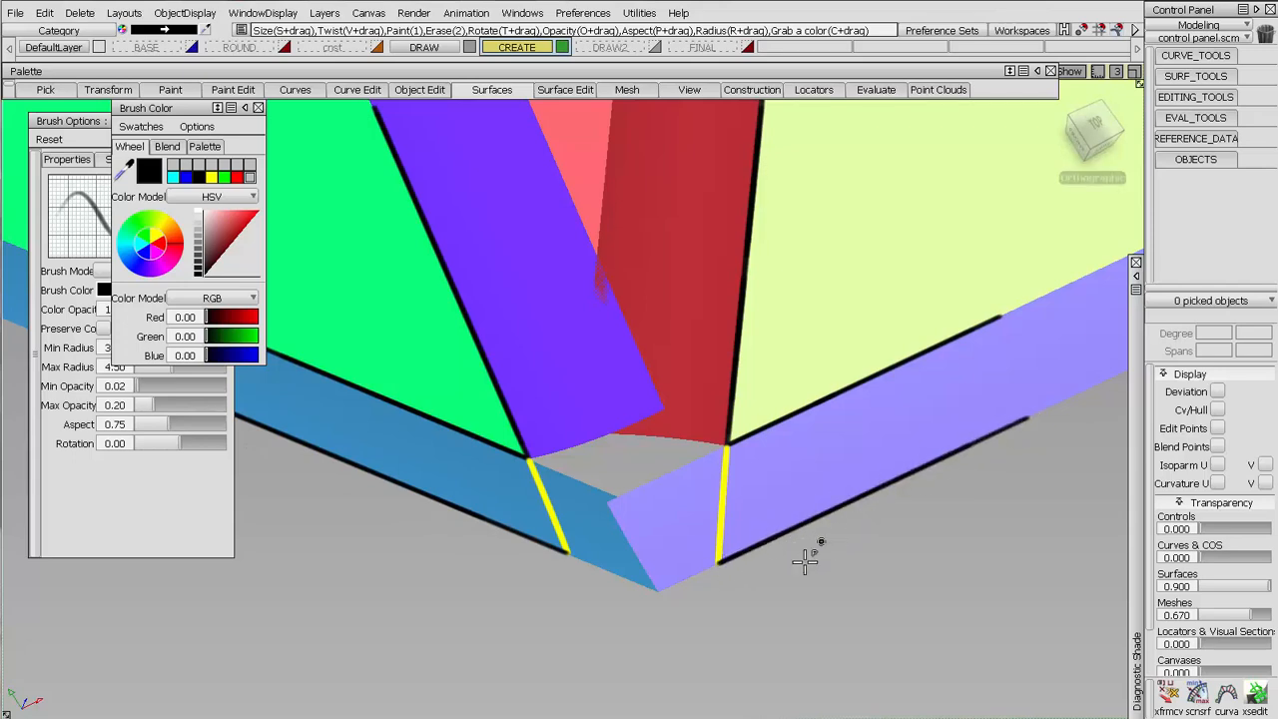
pyautogui.moveTo(466, 493); pyautogui.dragTo(502, 469)
pyautogui.moveTo(472, 470); pyautogui.dragTo(509, 496)
pyautogui.moveTo(878, 439); pyautogui.dragTo(917, 401)
pyautogui.moveTo(887, 410); pyautogui.dragTo(932, 444)
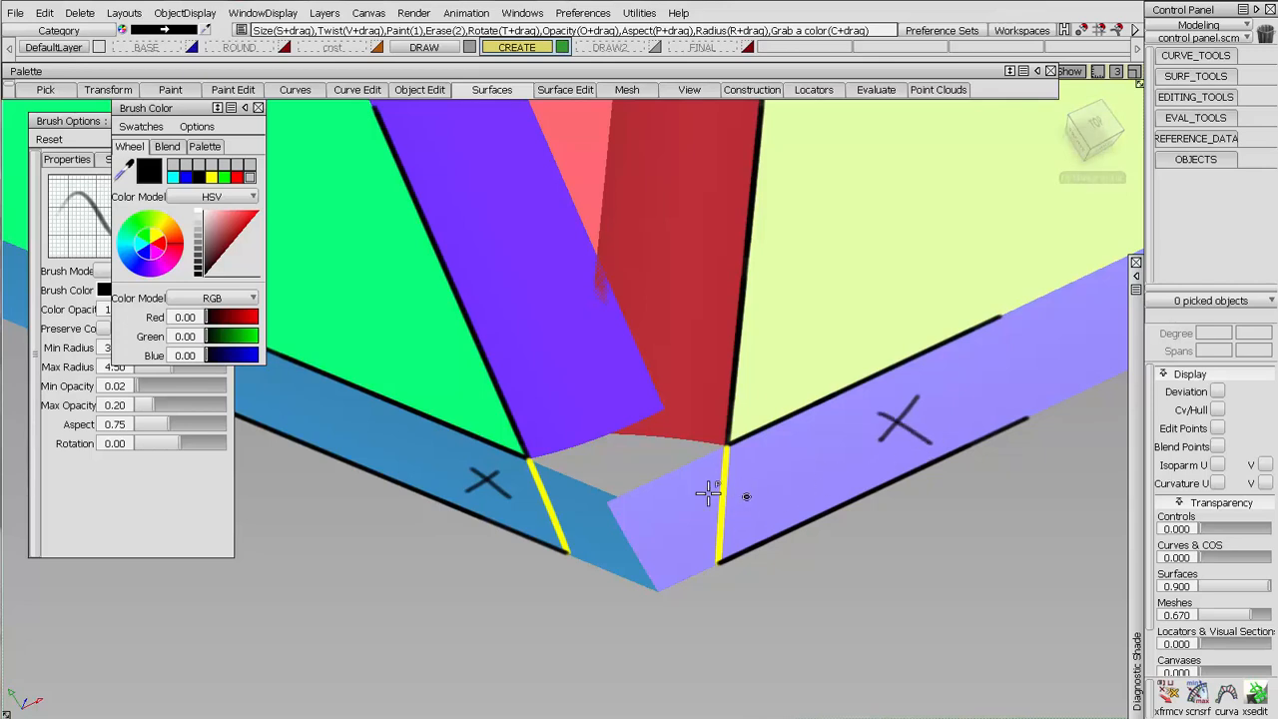
# Step: Draw two curved yellow lines joining the upper and lower ends of the yellow trim lines to outline a four-sided corner patch
pyautogui.click(212, 178)
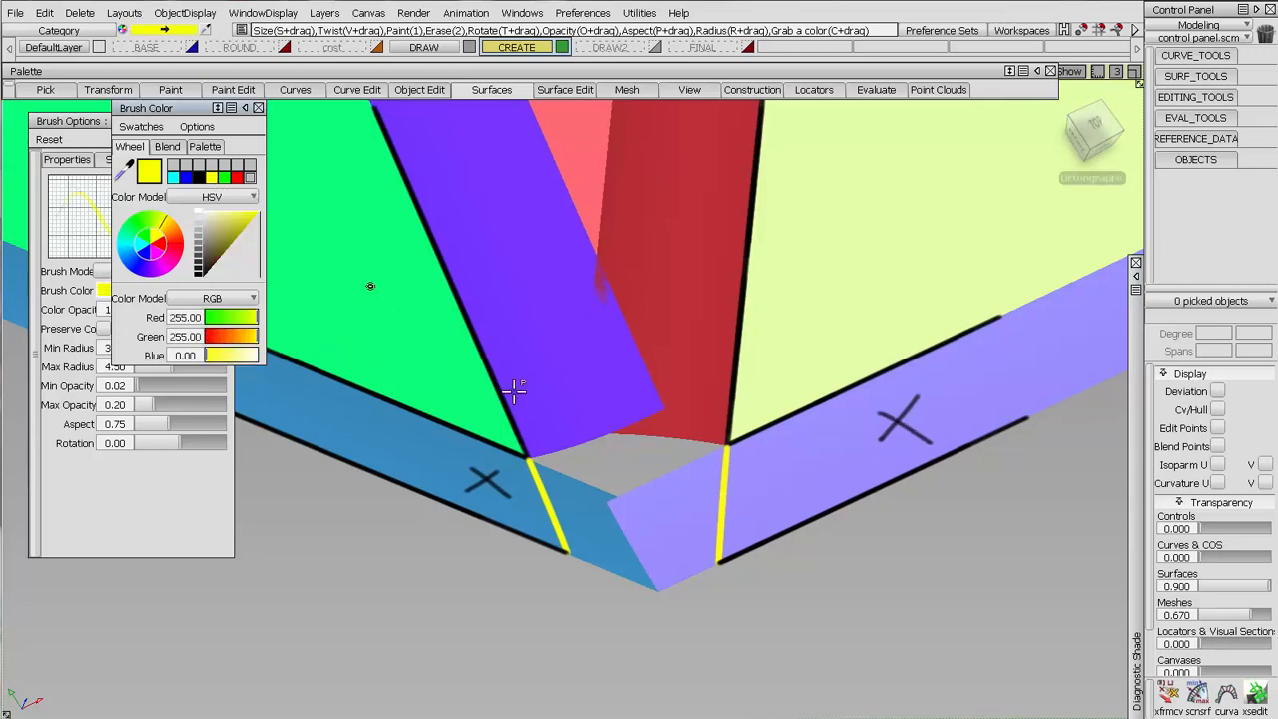
pyautogui.moveTo(611, 562); pyautogui.dragTo(724, 576)
pyautogui.moveTo(544, 467)
pyautogui.mouseDown()
pyautogui.moveTo(681, 480)
pyautogui.moveTo(743, 444)
pyautogui.mouseUp()
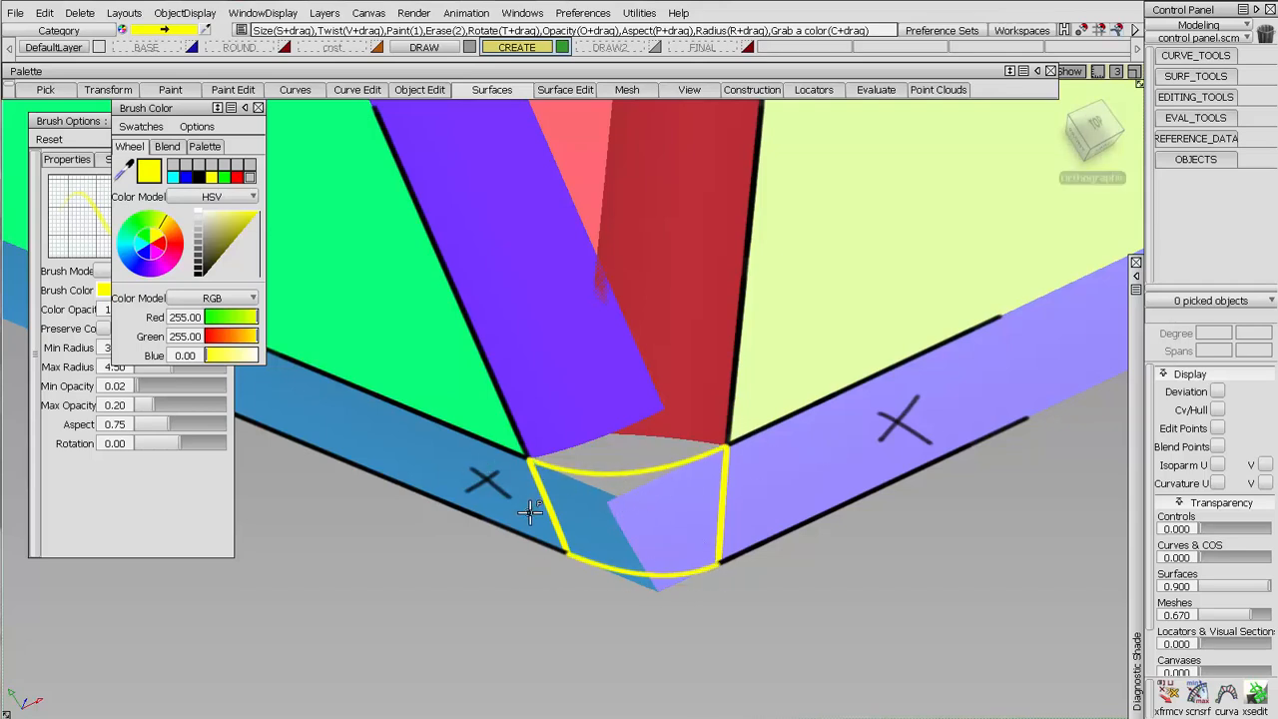
# Step: Hatch the four-sided corner patch with yellow strokes and trace the inner edges of the purple and red fillets in black down to their crossing
pyautogui.moveTo(552, 503); pyautogui.dragTo(727, 472)
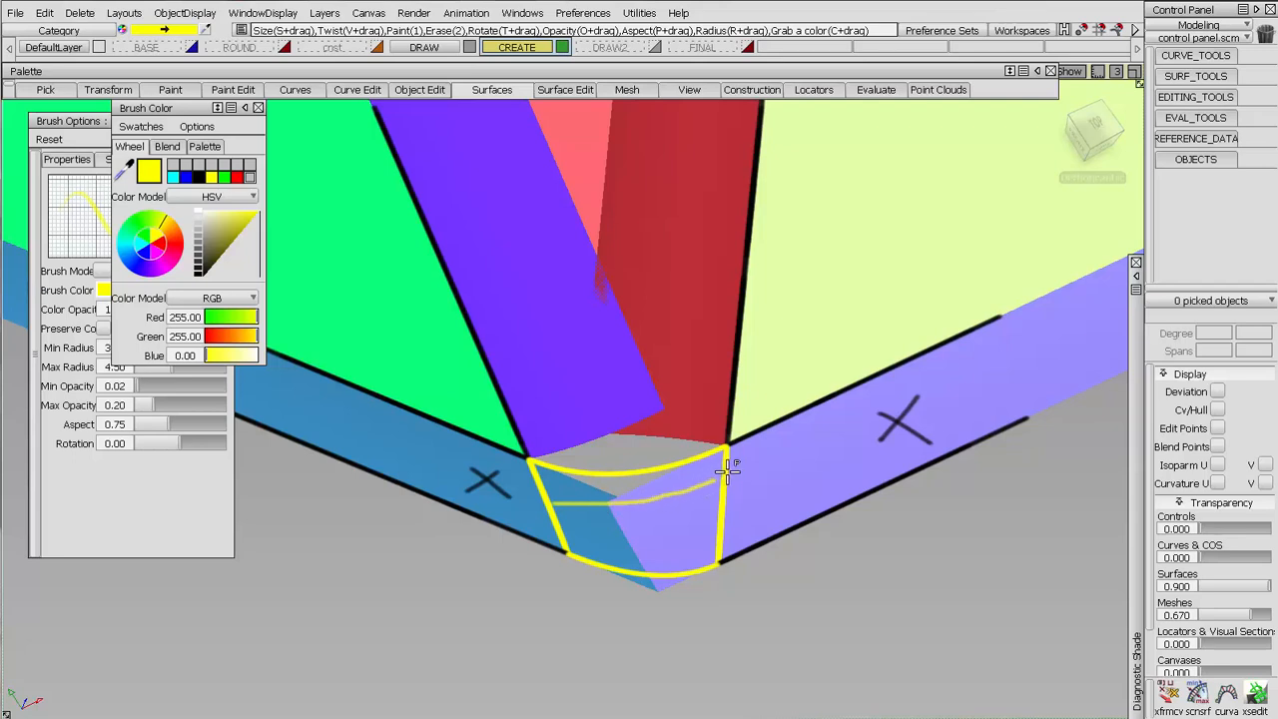
pyautogui.moveTo(569, 533)
pyautogui.mouseDown()
pyautogui.moveTo(725, 513)
pyautogui.moveTo(720, 546)
pyautogui.mouseUp()
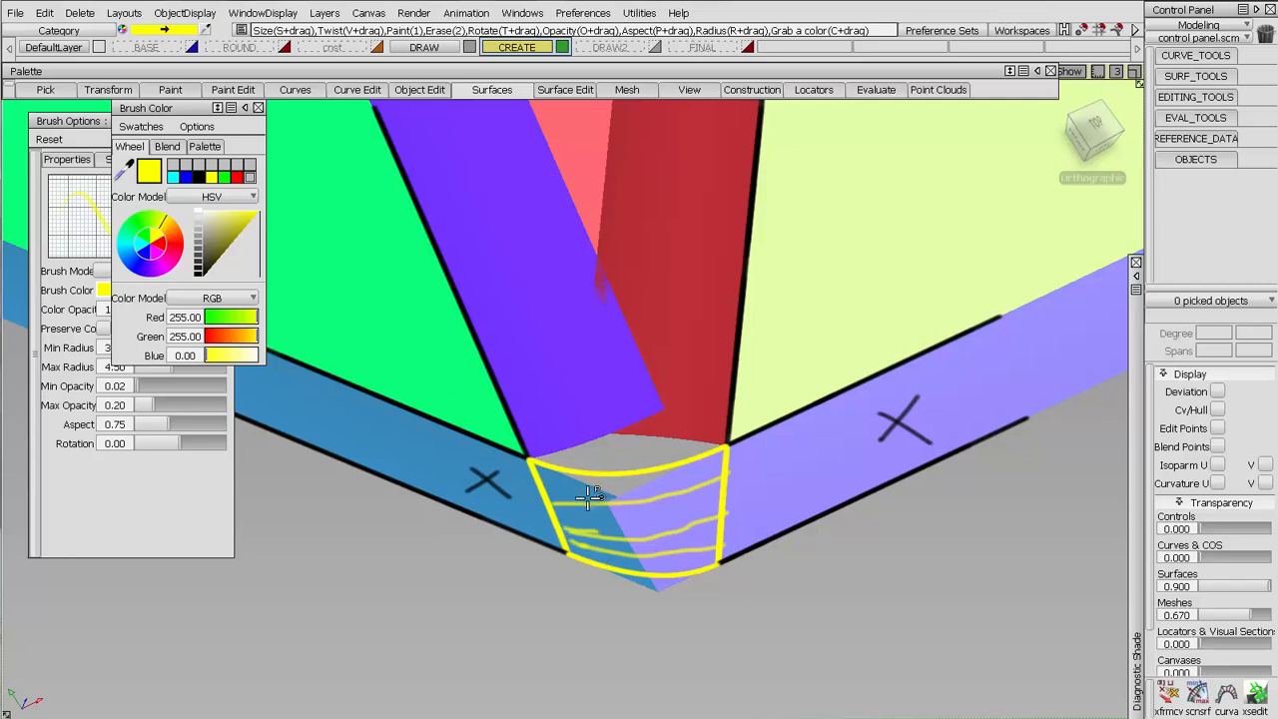
pyautogui.click(200, 178)
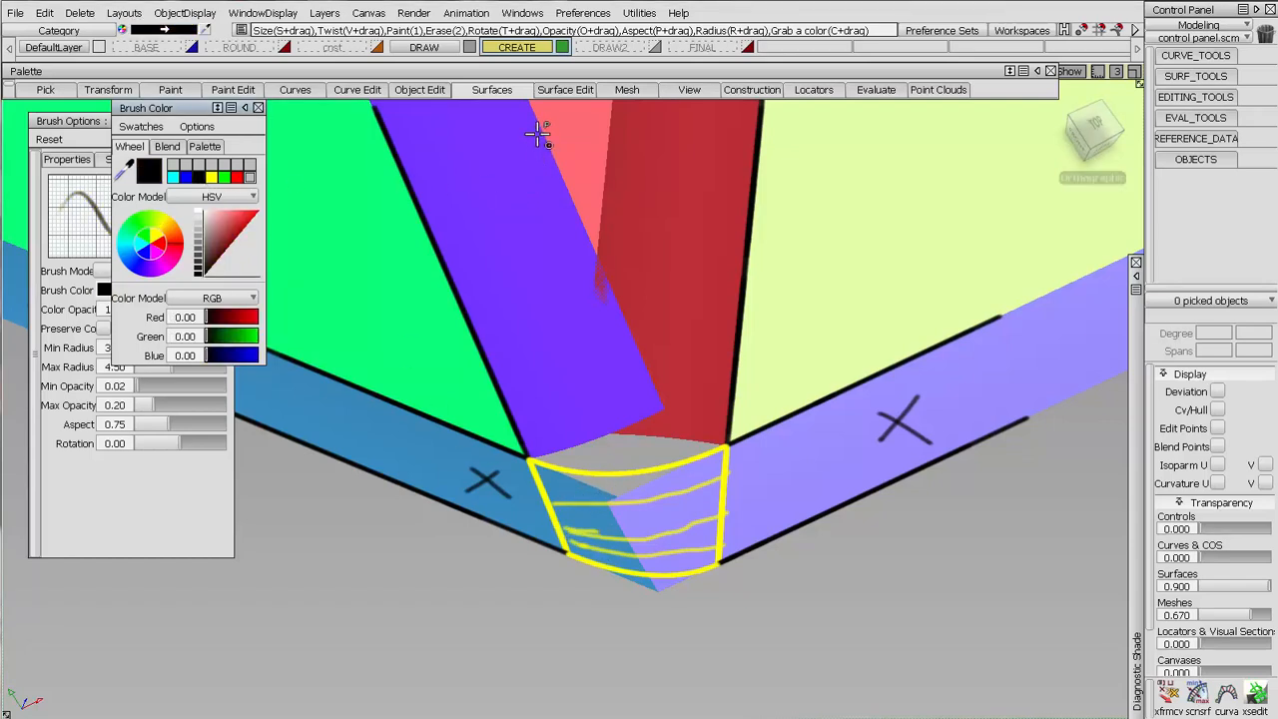
pyautogui.moveTo(544, 130)
pyautogui.mouseDown()
pyautogui.moveTo(592, 254)
pyautogui.moveTo(620, 125)
pyautogui.moveTo(599, 259)
pyautogui.mouseUp()
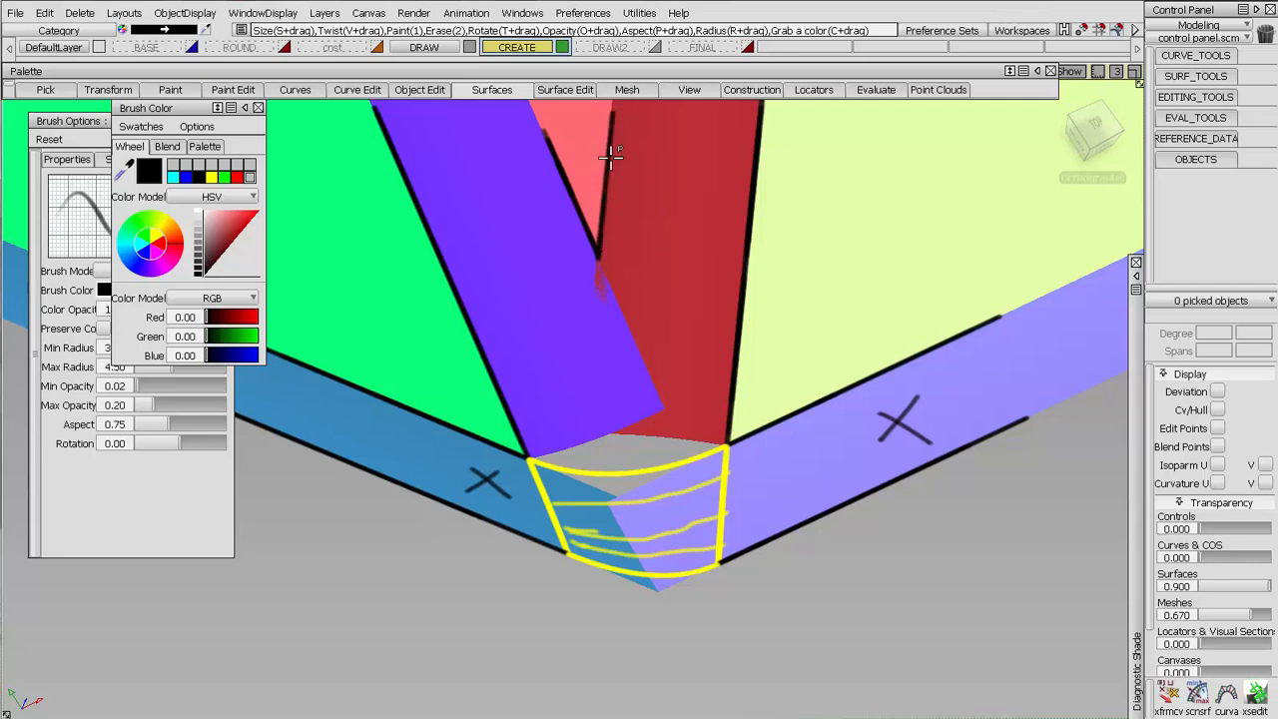
# Step: In cyan, outline an upper four-sided patch across the purple and red fillets, from their inner crossing point down to the yellow patch's upper edge
pyautogui.click(175, 177)
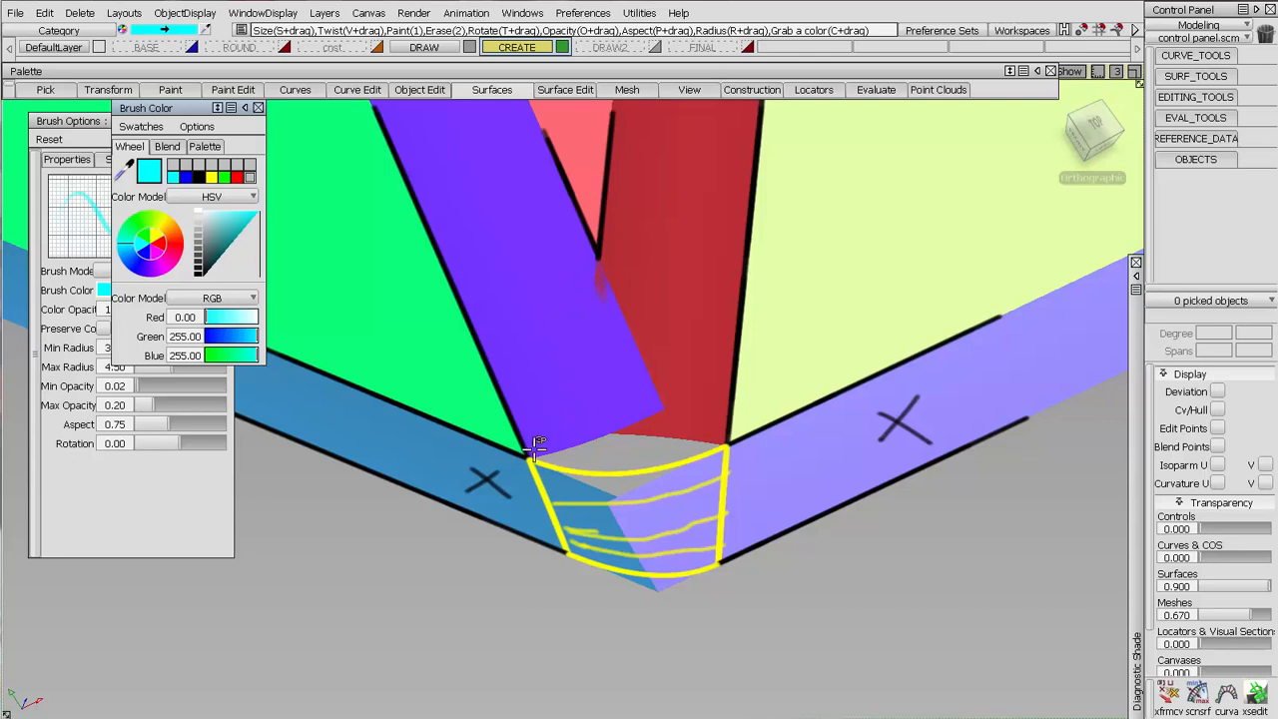
pyautogui.moveTo(597, 252)
pyautogui.mouseDown()
pyautogui.moveTo(579, 343)
pyautogui.moveTo(527, 457)
pyautogui.mouseUp()
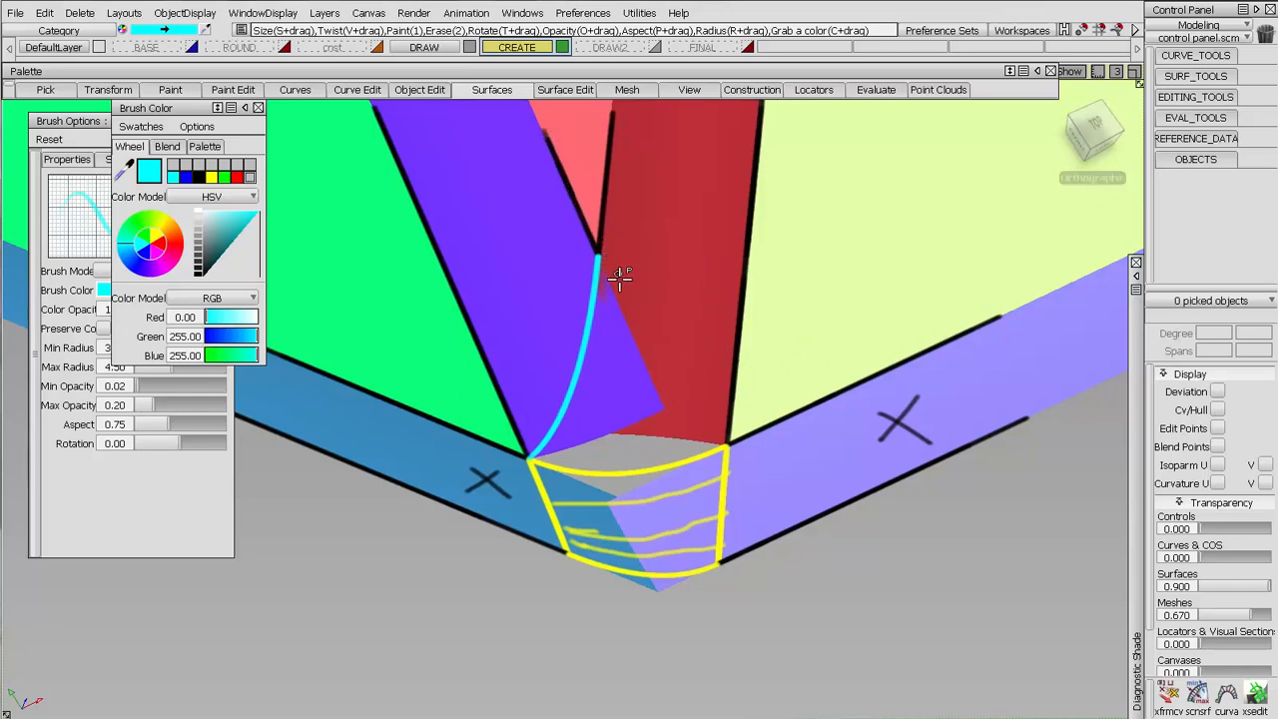
pyautogui.moveTo(619, 279); pyautogui.dragTo(759, 362)
pyautogui.moveTo(735, 360); pyautogui.dragTo(734, 394)
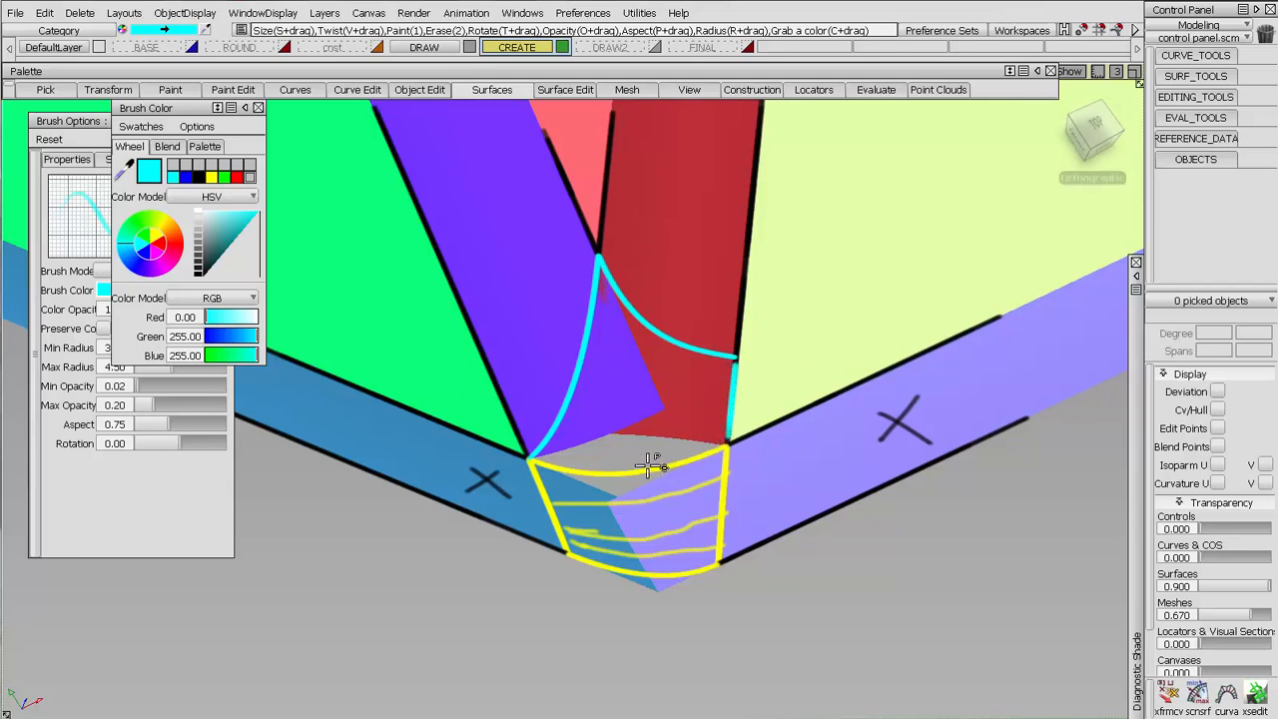
pyautogui.moveTo(539, 457); pyautogui.dragTo(724, 450)
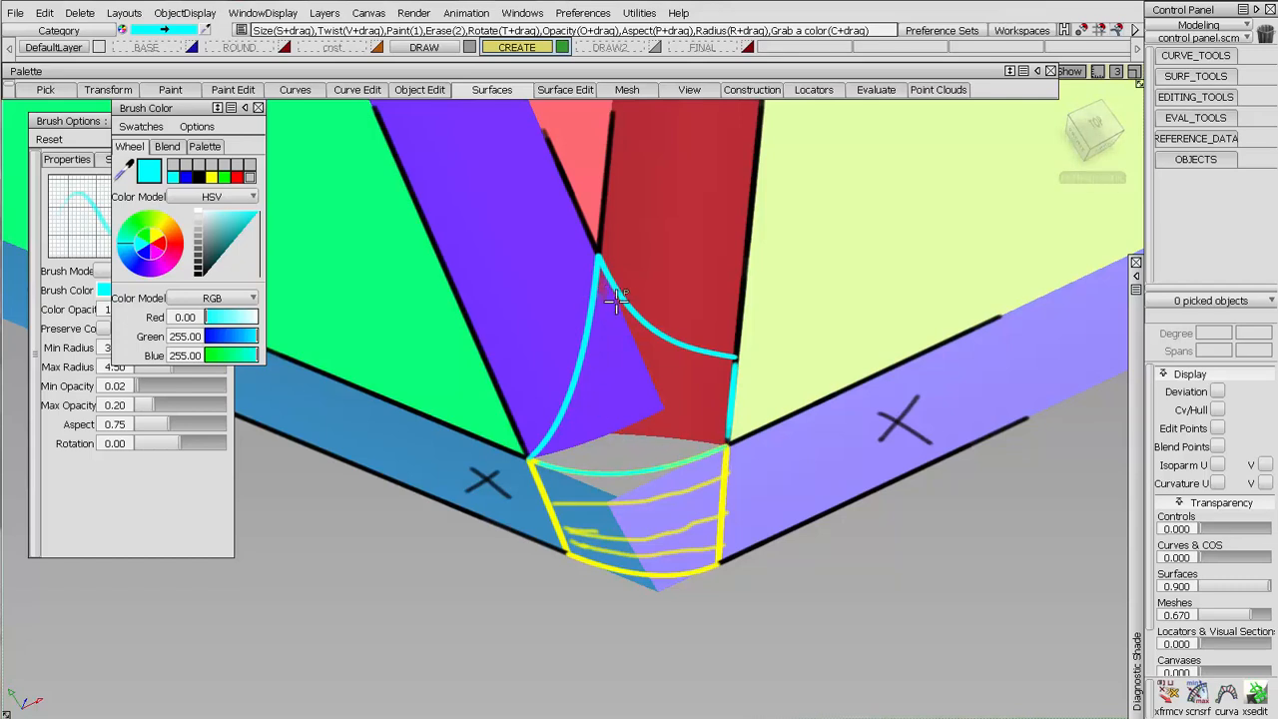
# Step: Hatch the upper patch with cyan curved strokes running from the purple fillet across to the red fillet
pyautogui.moveTo(599, 295); pyautogui.dragTo(620, 298)
pyautogui.moveTo(595, 342); pyautogui.dragTo(651, 337)
pyautogui.moveTo(582, 383); pyautogui.dragTo(687, 355)
pyautogui.moveTo(583, 422)
pyautogui.mouseDown()
pyautogui.moveTo(703, 401)
pyautogui.moveTo(721, 375)
pyautogui.mouseUp()
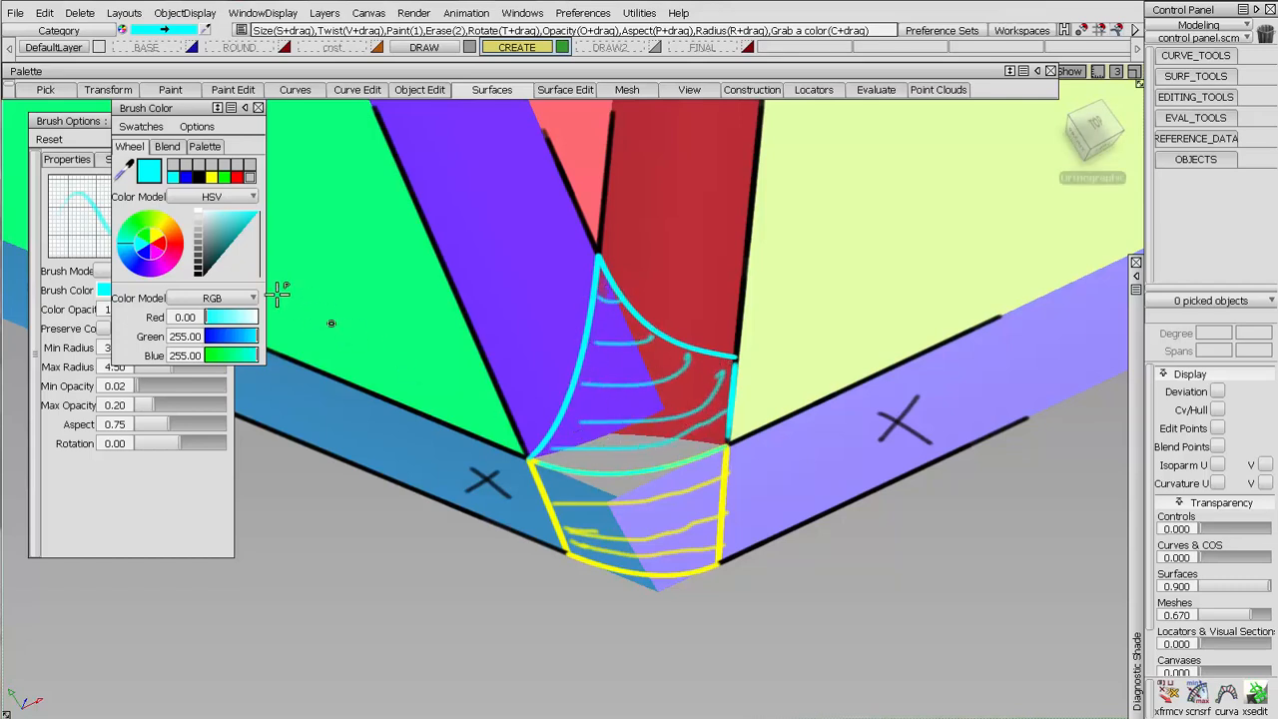
# Step: Mark short red ticks across the boundary shared by the cyan and yellow patches, and close the brush colour and brush options windows
pyautogui.click(161, 245)
pyautogui.moveTo(558, 458)
pyautogui.mouseDown()
pyautogui.moveTo(559, 479)
pyautogui.moveTo(632, 483)
pyautogui.mouseUp()
pyautogui.moveTo(664, 451)
pyautogui.mouseDown()
pyautogui.moveTo(666, 472)
pyautogui.moveTo(709, 476)
pyautogui.mouseUp()
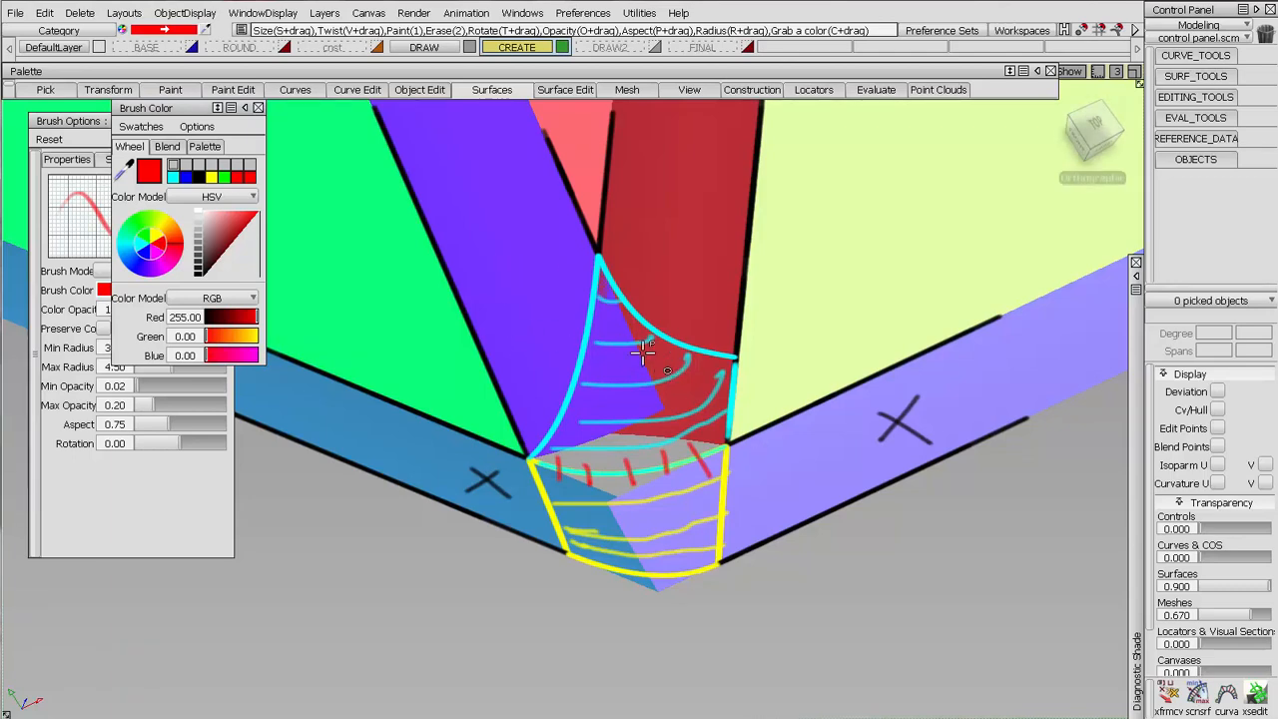
pyautogui.click(257, 107)
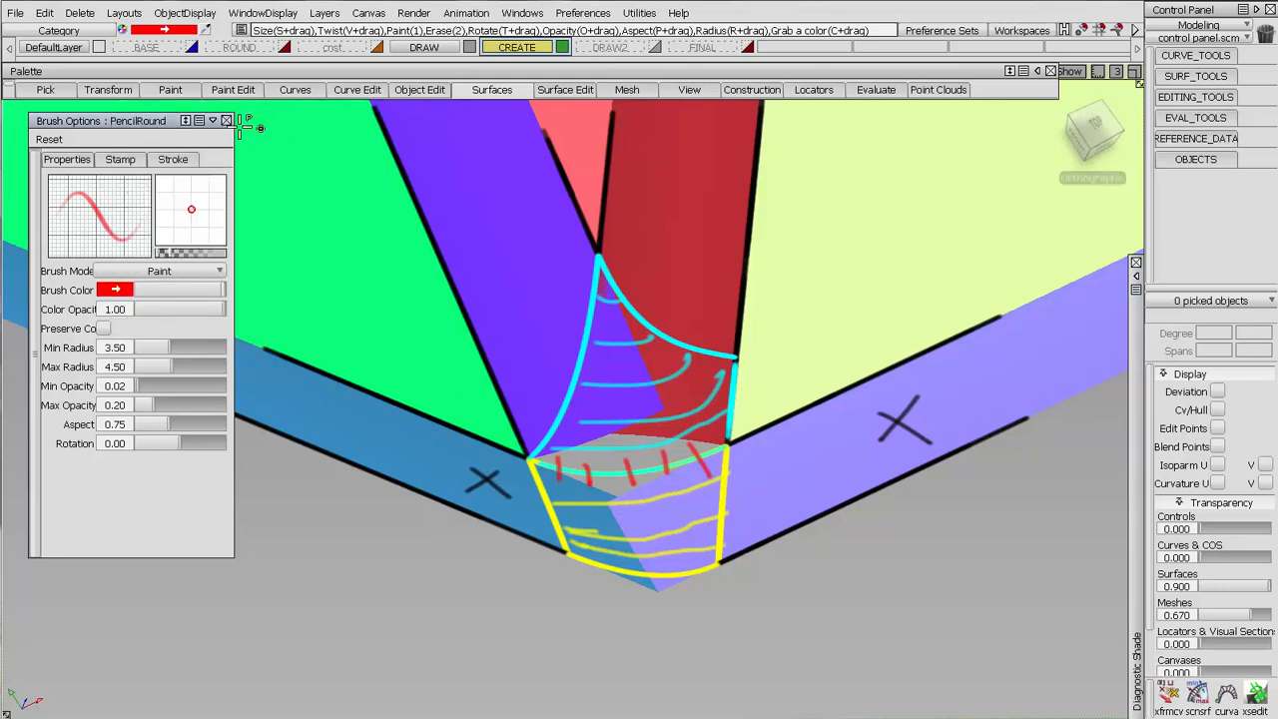
pyautogui.click(226, 119)
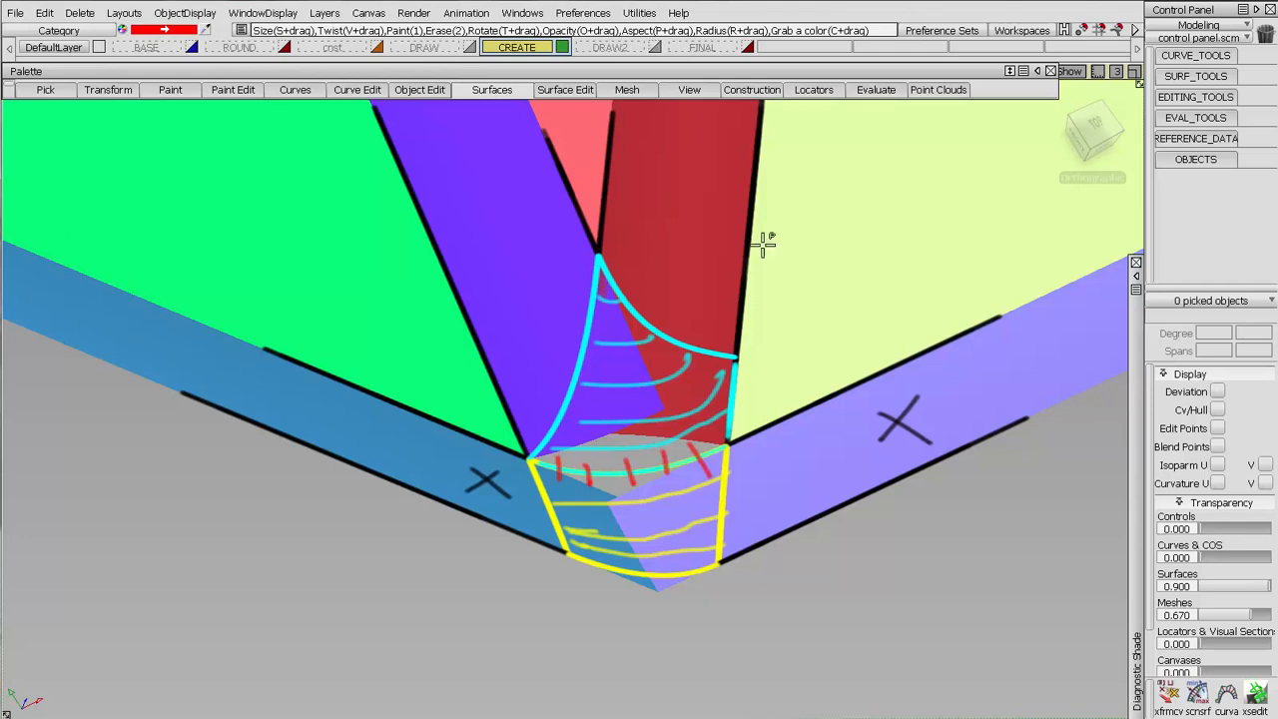
# Step: Set the surface transparency to 0 and turn off the diagnostic shading to show the model in wireframe
pyautogui.keyDown('alt'); pyautogui.keyDown('shift'); pyautogui.moveTo(641, 370); pyautogui.dragTo(696, 390); pyautogui.keyUp('shift'); pyautogui.keyUp('alt')
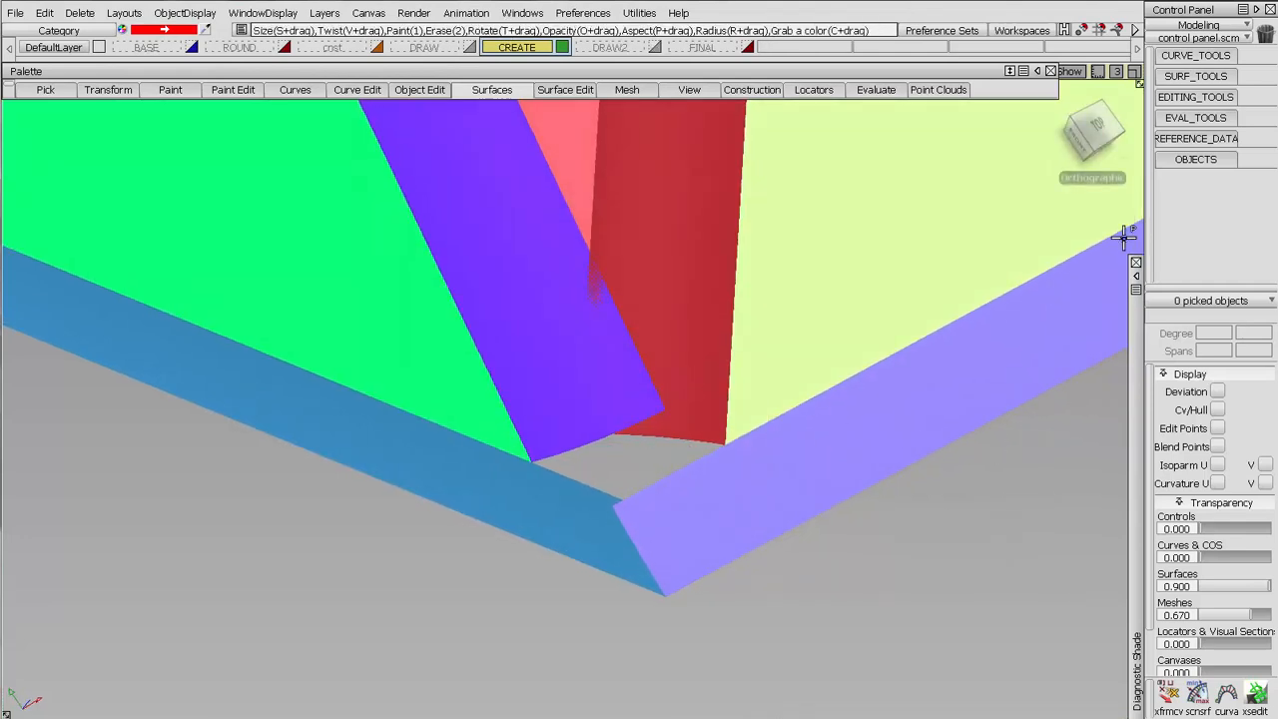
pyautogui.moveTo(1242, 586); pyautogui.dragTo(1198, 587)
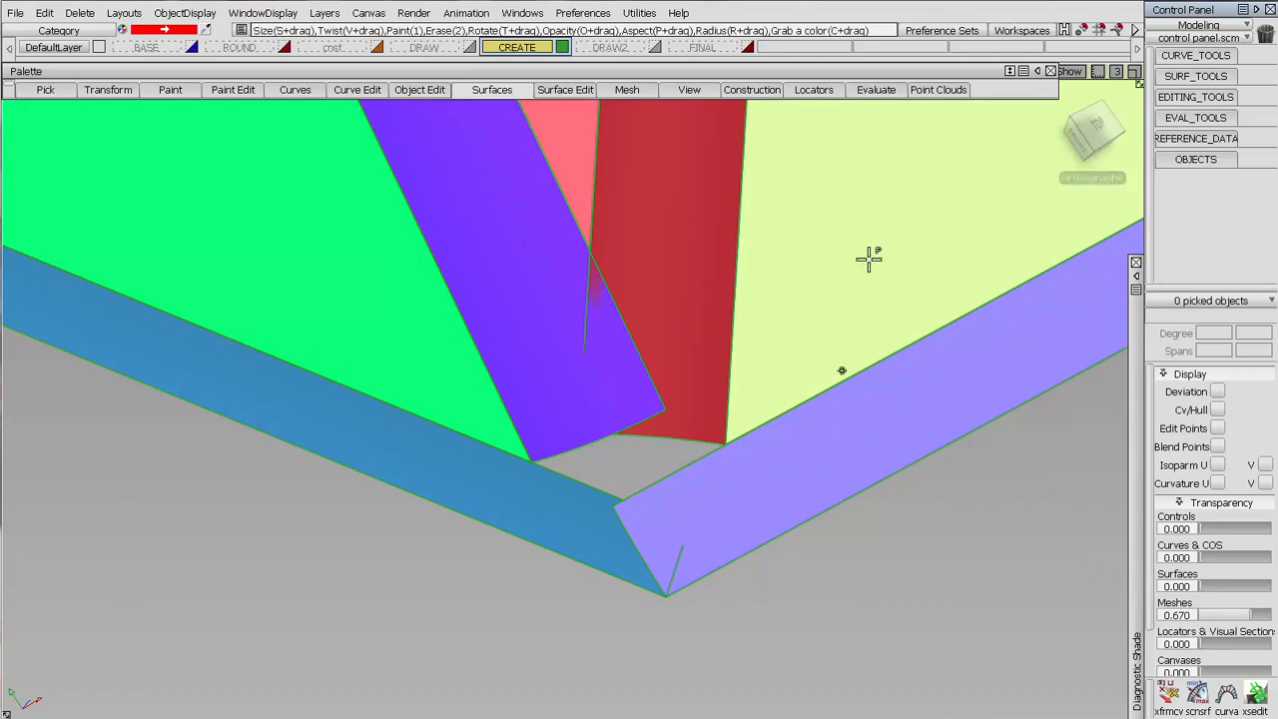
pyautogui.click(1136, 267)
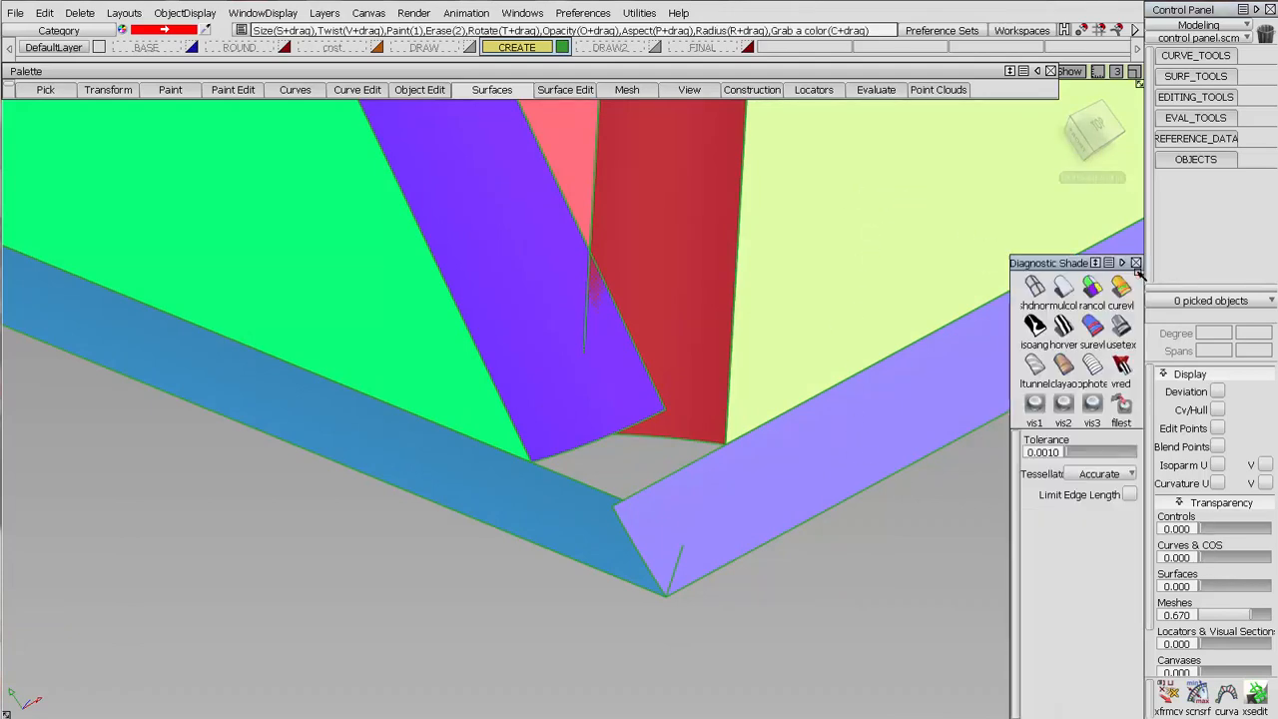
pyautogui.click(1034, 287)
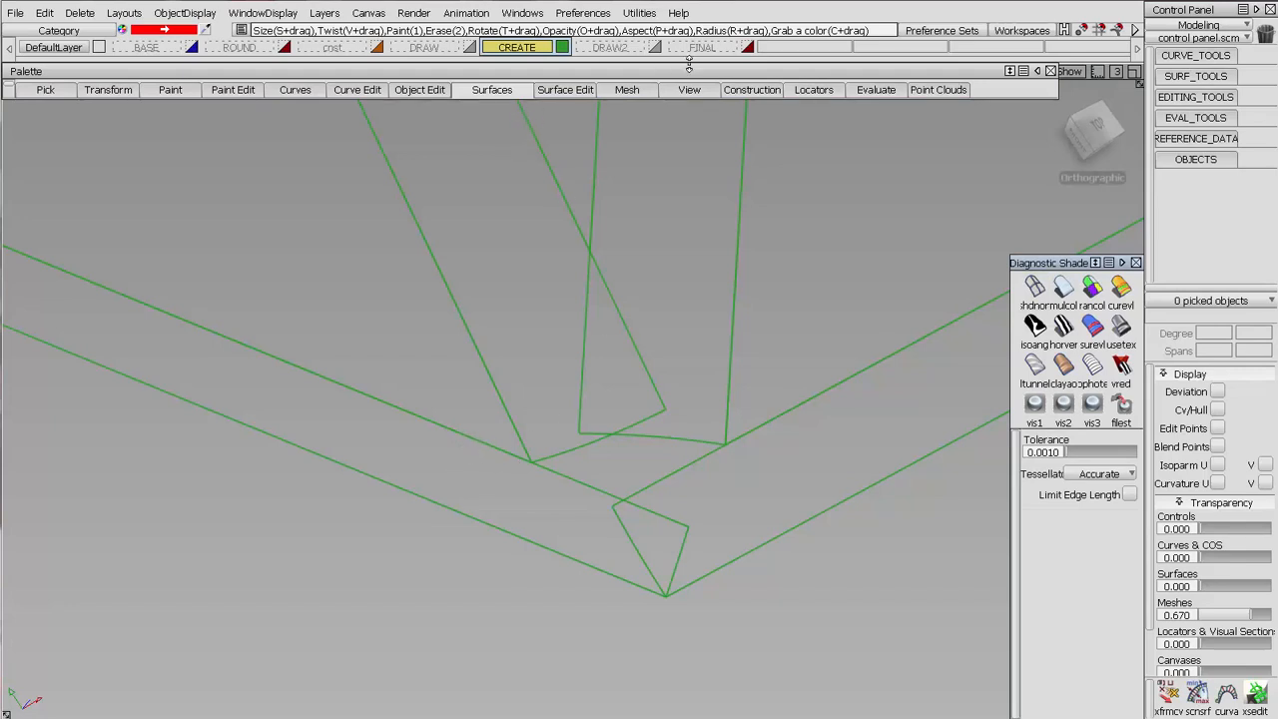
# Step: Duplicate the outer edges of the two upper fillets as separate curves, working in a view derived from the top view
pyautogui.click(1093, 128)
pyautogui.keyDown('alt'); pyautogui.keyDown('shift'); pyautogui.moveTo(750, 476); pyautogui.dragTo(725, 447, button='right'); pyautogui.keyUp('shift'); pyautogui.keyUp('alt')
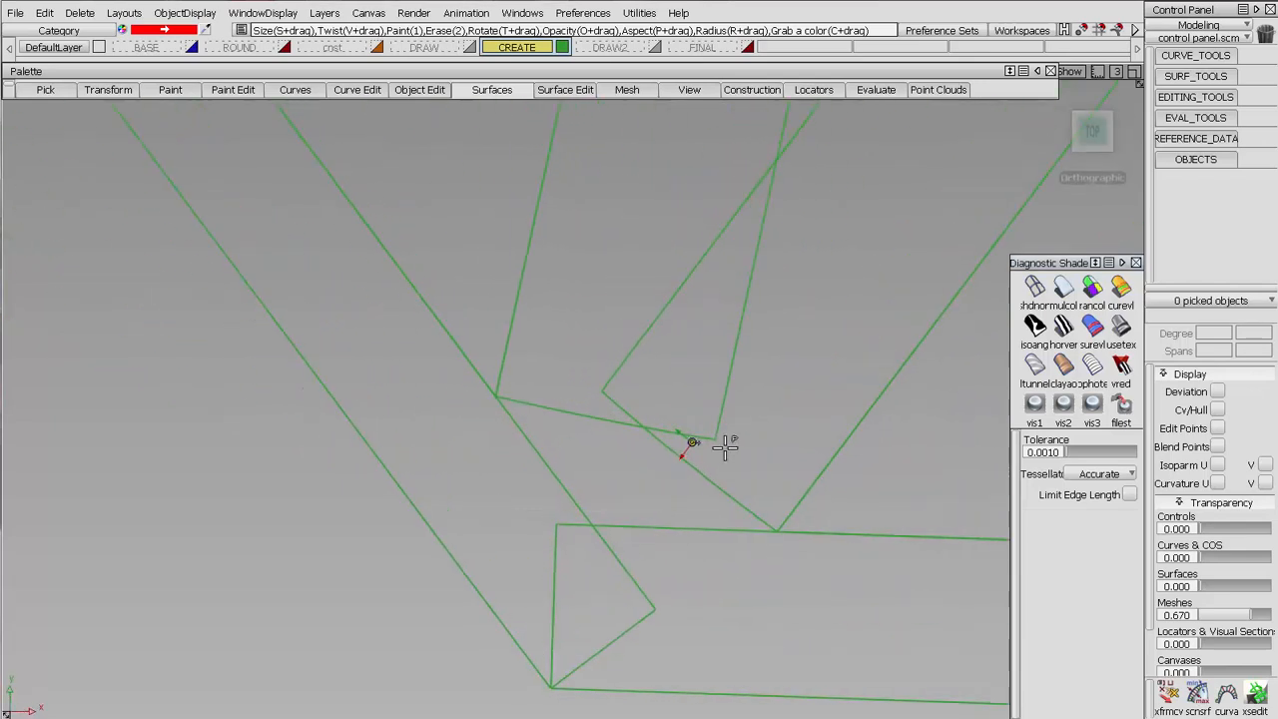
pyautogui.keyDown('alt'); pyautogui.keyDown('shift'); pyautogui.moveTo(725, 448); pyautogui.dragTo(790, 453); pyautogui.keyUp('shift'); pyautogui.keyUp('alt')
pyautogui.keyDown('alt'); pyautogui.keyDown('shift'); pyautogui.moveTo(790, 453); pyautogui.dragTo(787, 315, button='middle'); pyautogui.keyUp('shift'); pyautogui.keyUp('alt')
pyautogui.click(1188, 57)
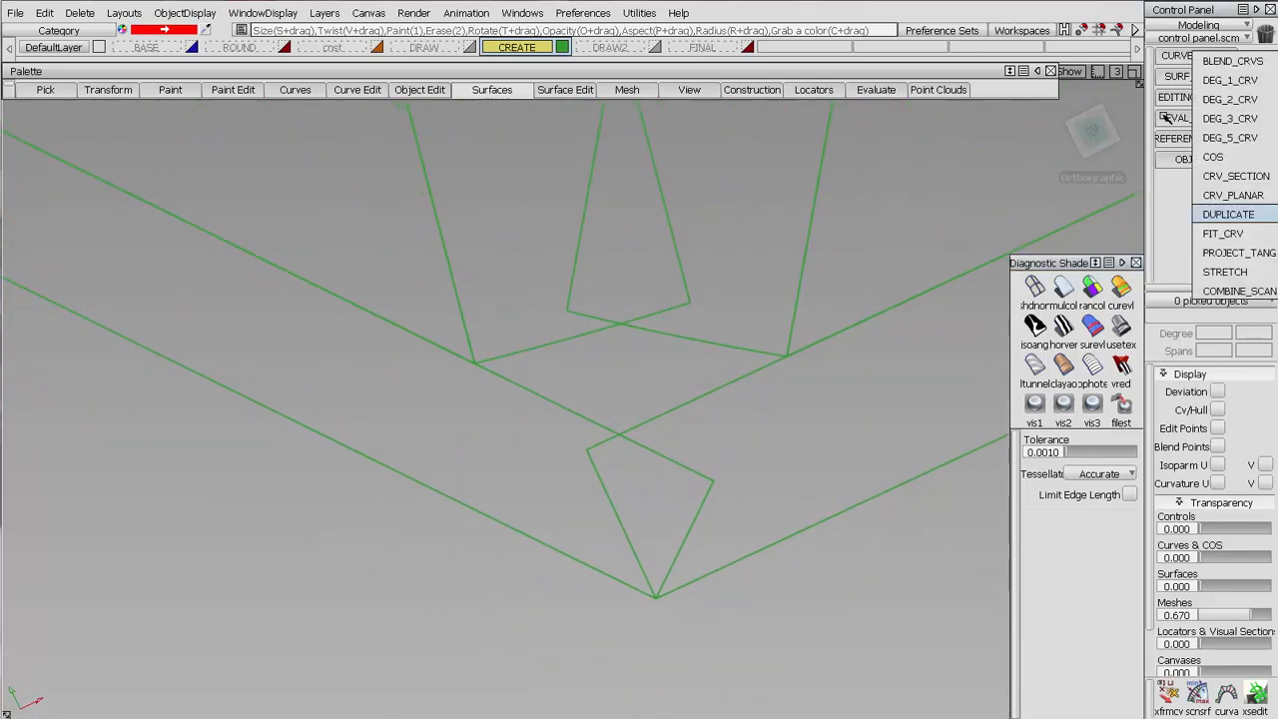
pyautogui.click(1214, 206)
pyautogui.click(799, 291)
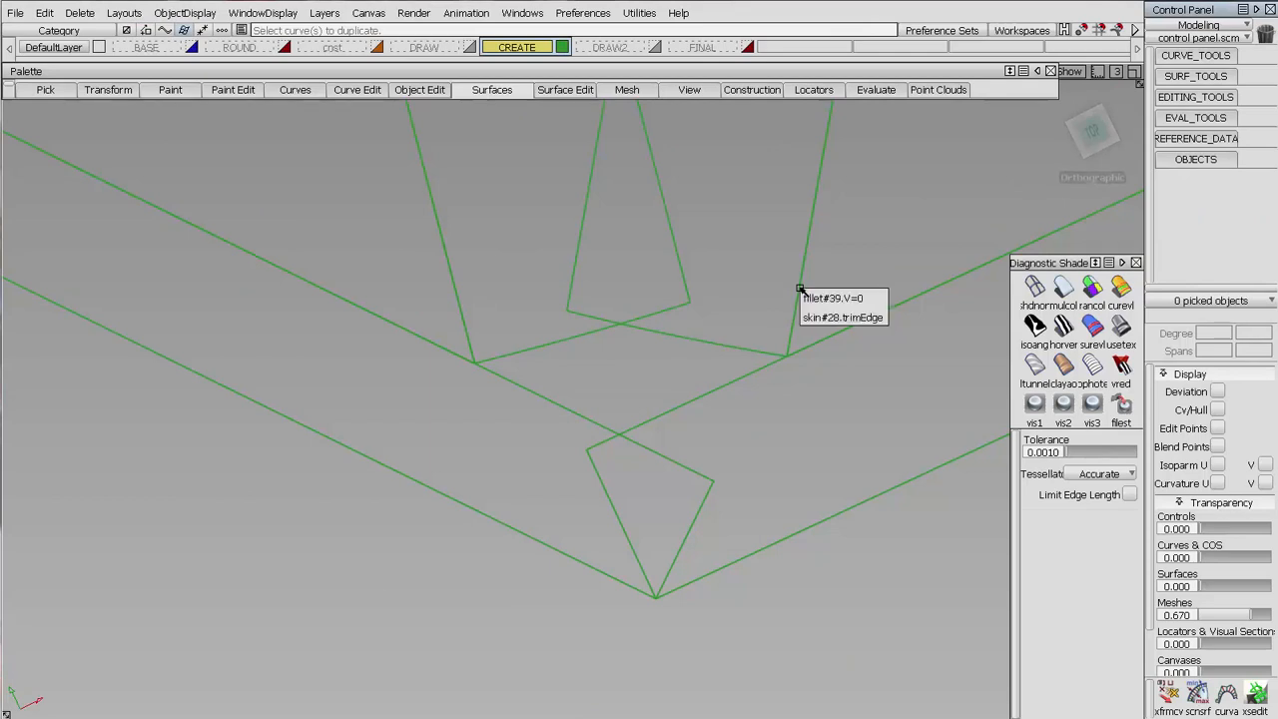
pyautogui.click(813, 298)
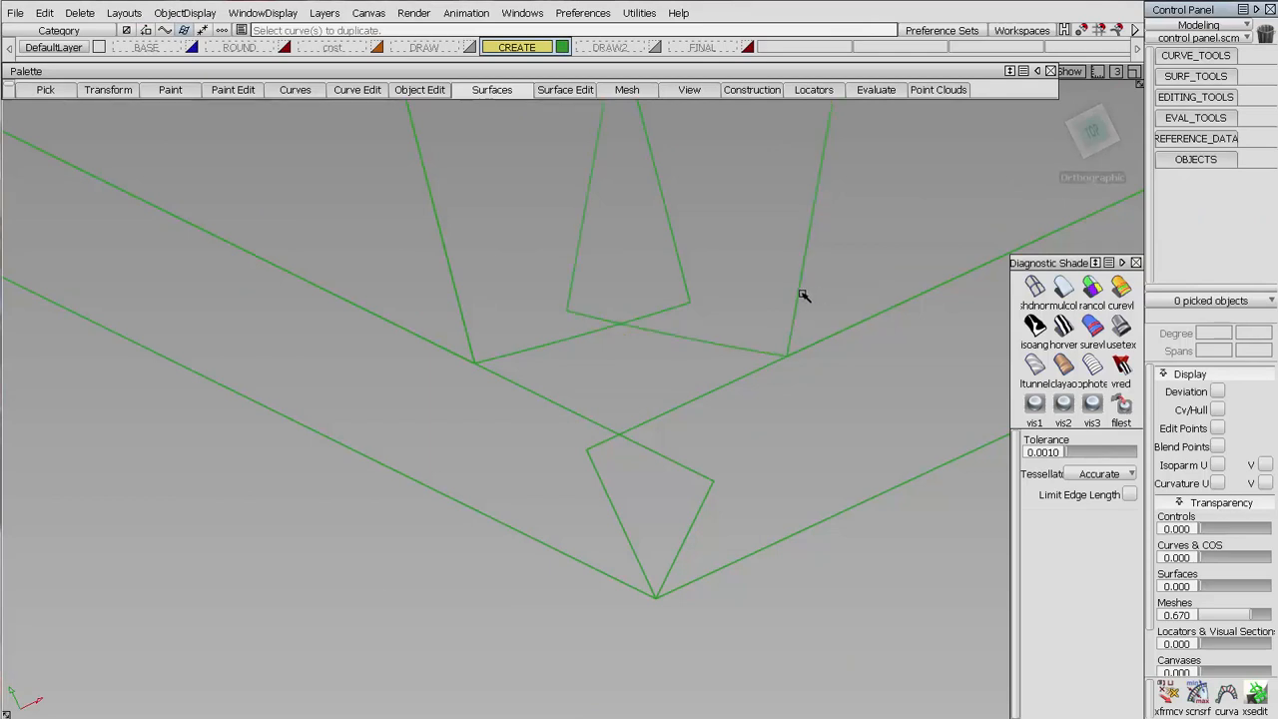
pyautogui.click(460, 296)
pyautogui.click(499, 322)
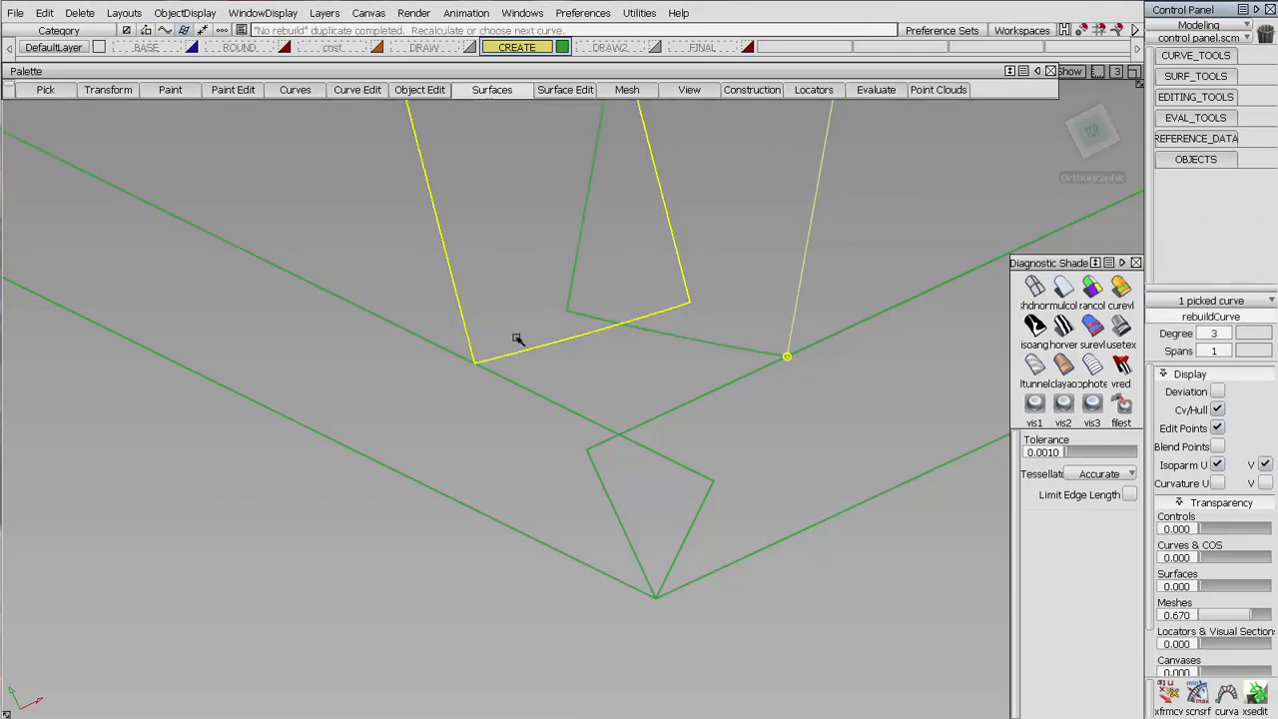
# Step: Extend both duplicated curves as new curves across the lower fillet strips to their lower edges, by about 1.02 mm and 0.88 mm
pyautogui.click(1164, 97)
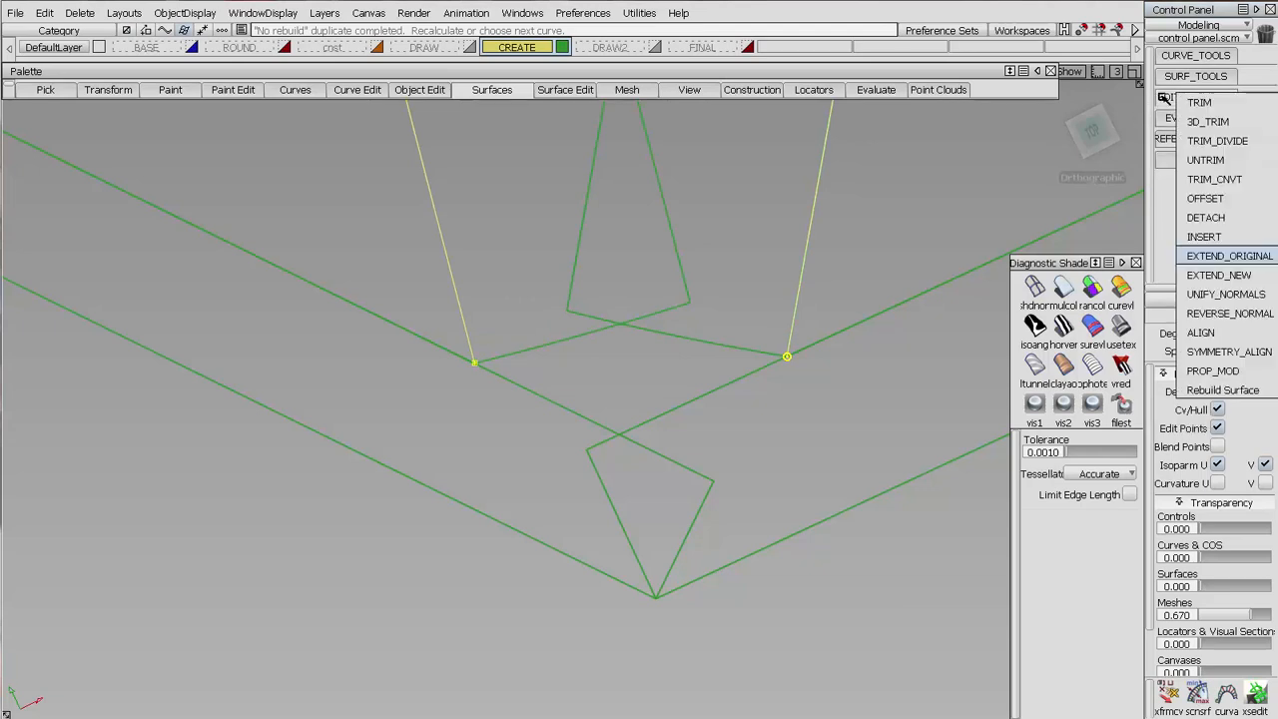
pyautogui.click(1219, 275)
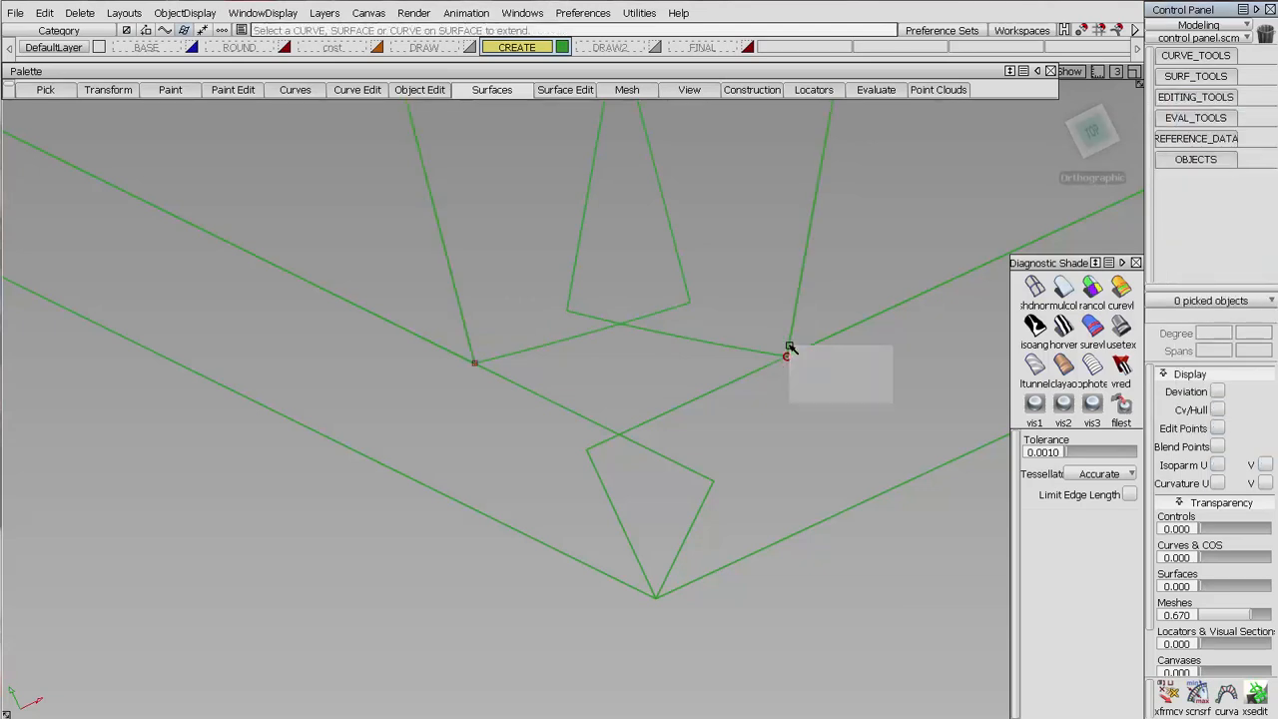
pyautogui.click(788, 348)
pyautogui.click(885, 368)
pyautogui.moveTo(749, 550); pyautogui.dragTo(754, 557)
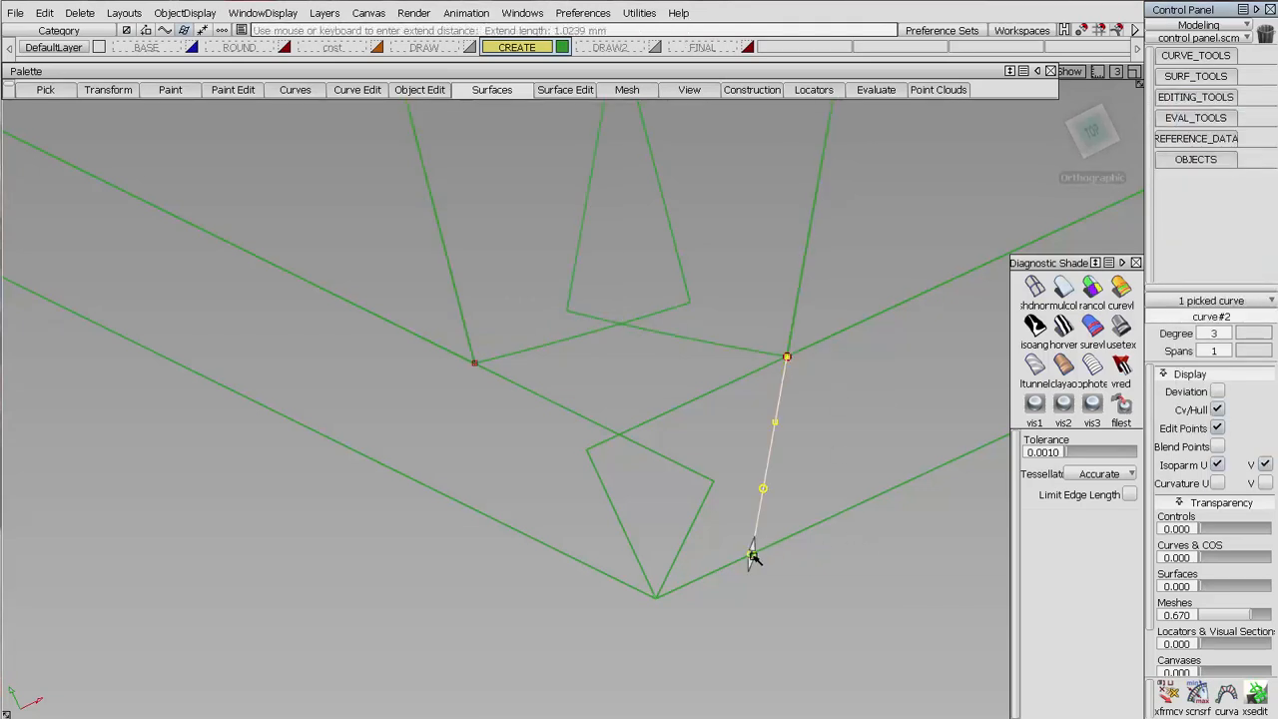
pyautogui.click(474, 357)
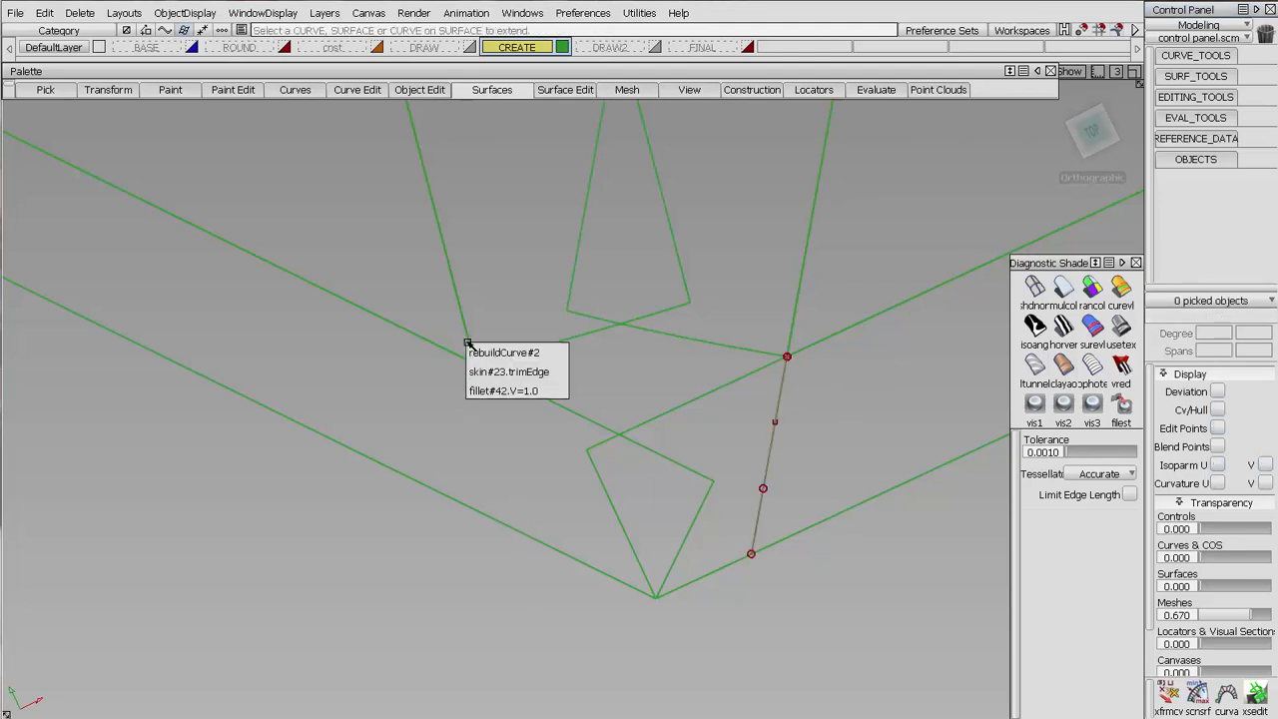
pyautogui.click(499, 373)
pyautogui.click(518, 530)
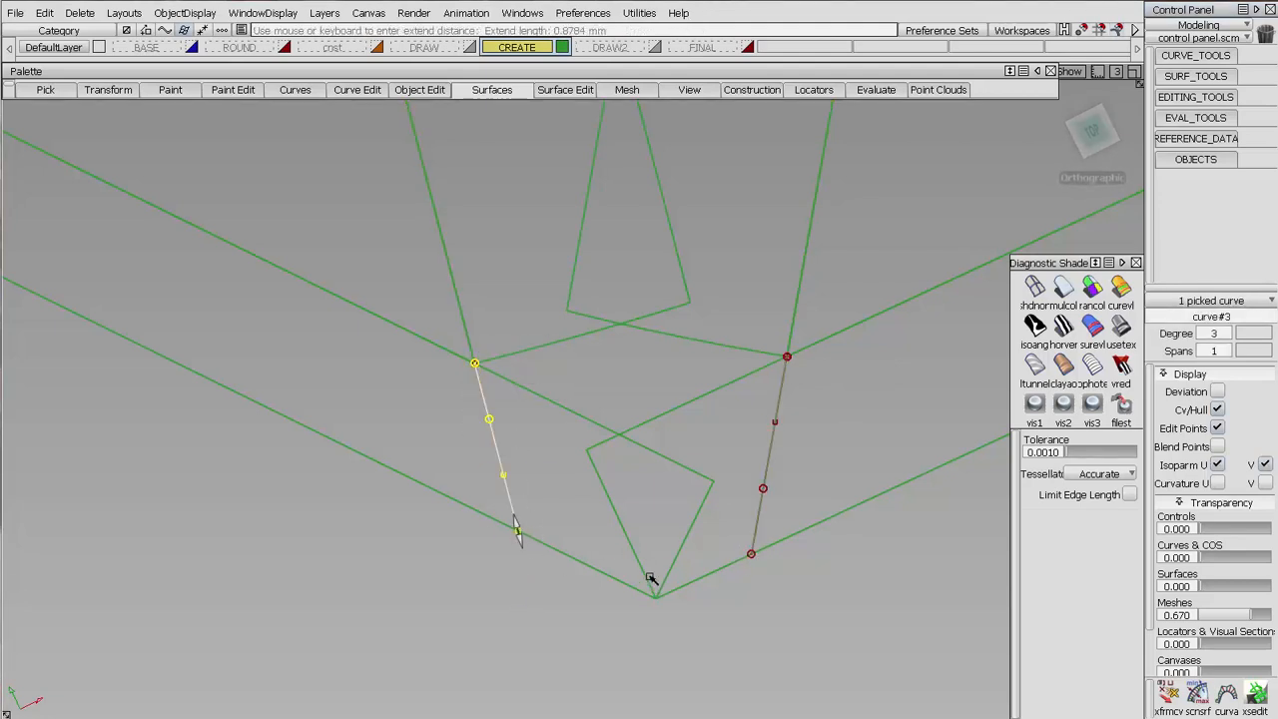
pyautogui.keyDown('ctrl'); pyautogui.keyDown('shift'); pyautogui.moveTo(653, 579); pyautogui.dragTo(684, 333); pyautogui.keyUp('shift'); pyautogui.keyUp('ctrl')
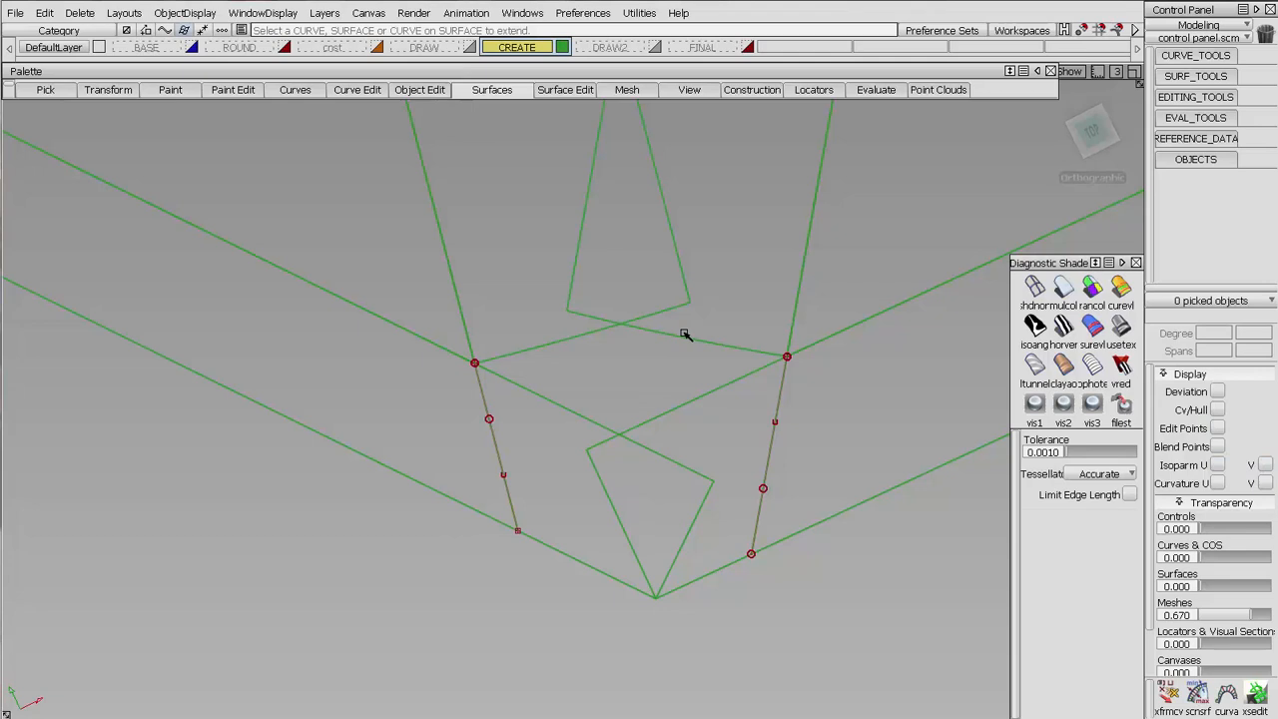
# Step: Trim-convert the lavender strip at its extended curve, projecting along the view vector and keeping the portion away from the corner
pyautogui.click(1165, 96)
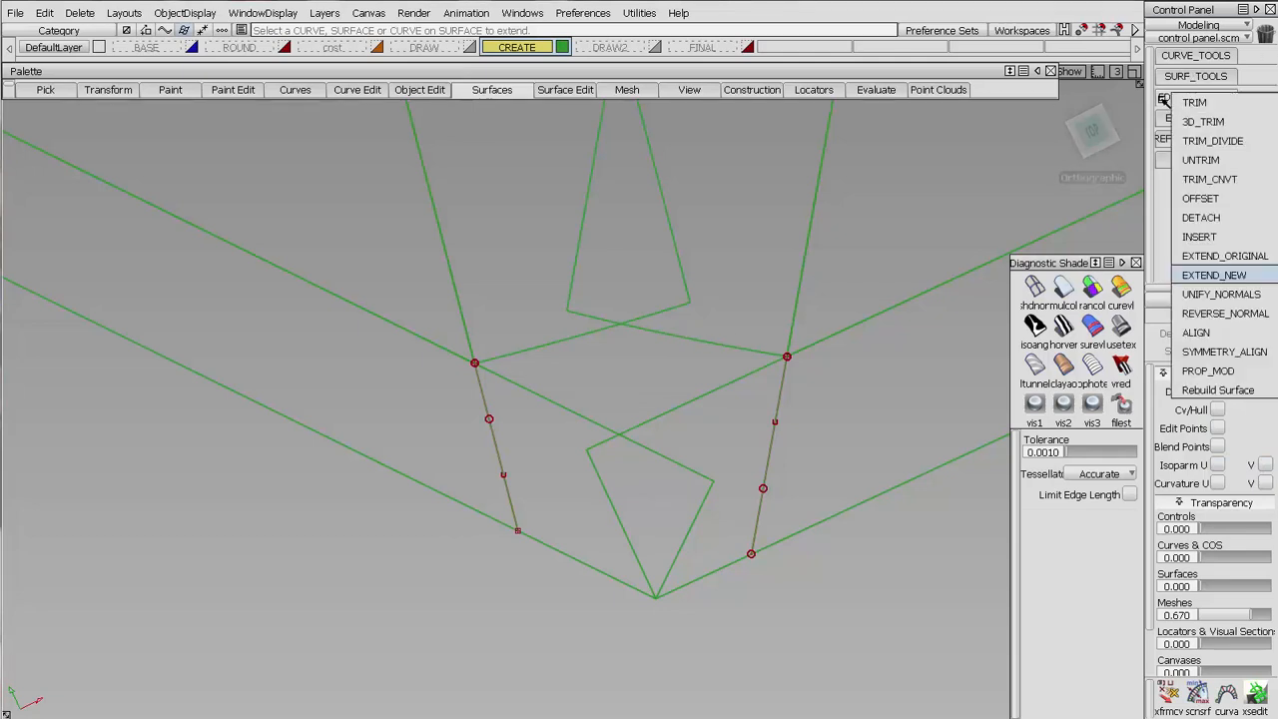
pyautogui.doubleClick(1208, 179)
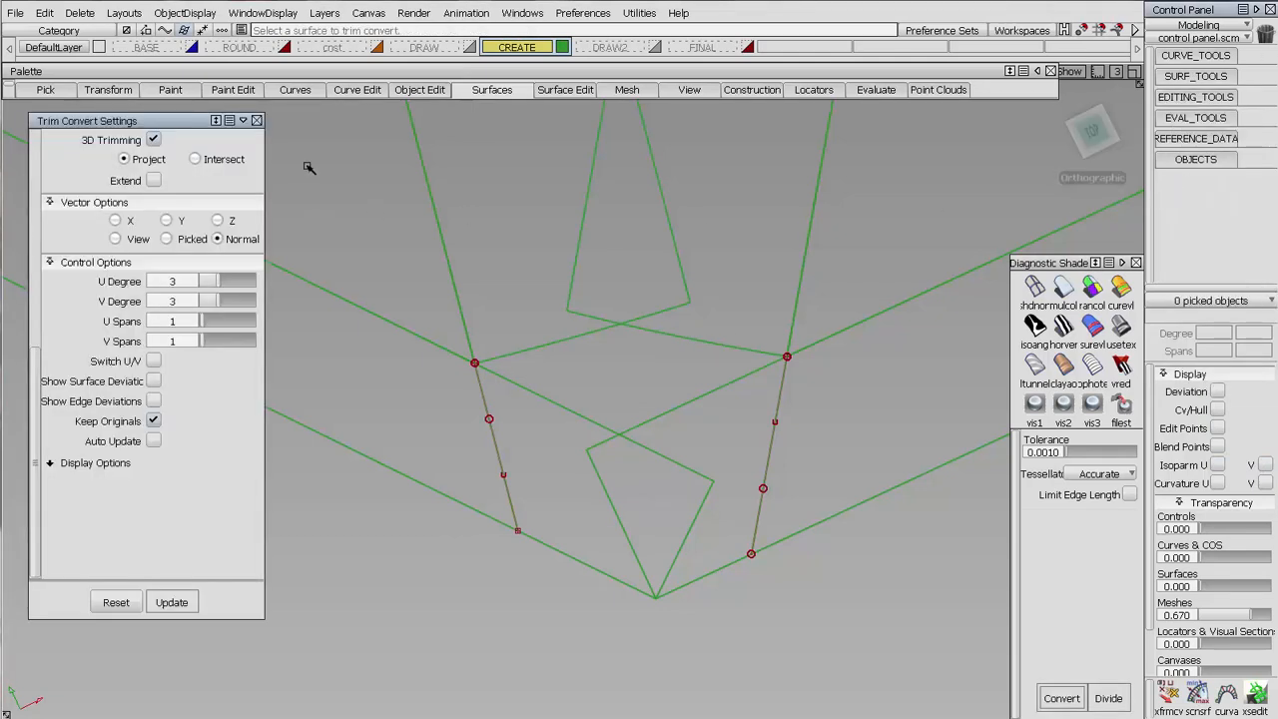
pyautogui.click(158, 238)
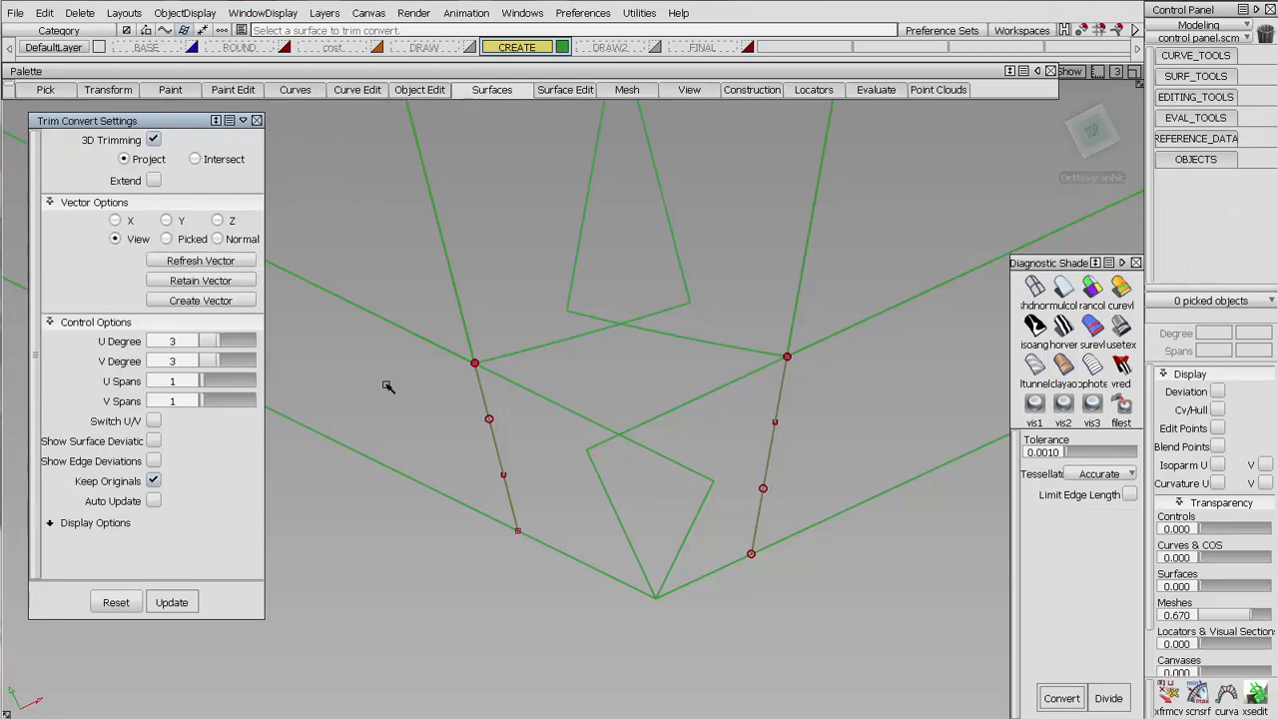
pyautogui.click(622, 529)
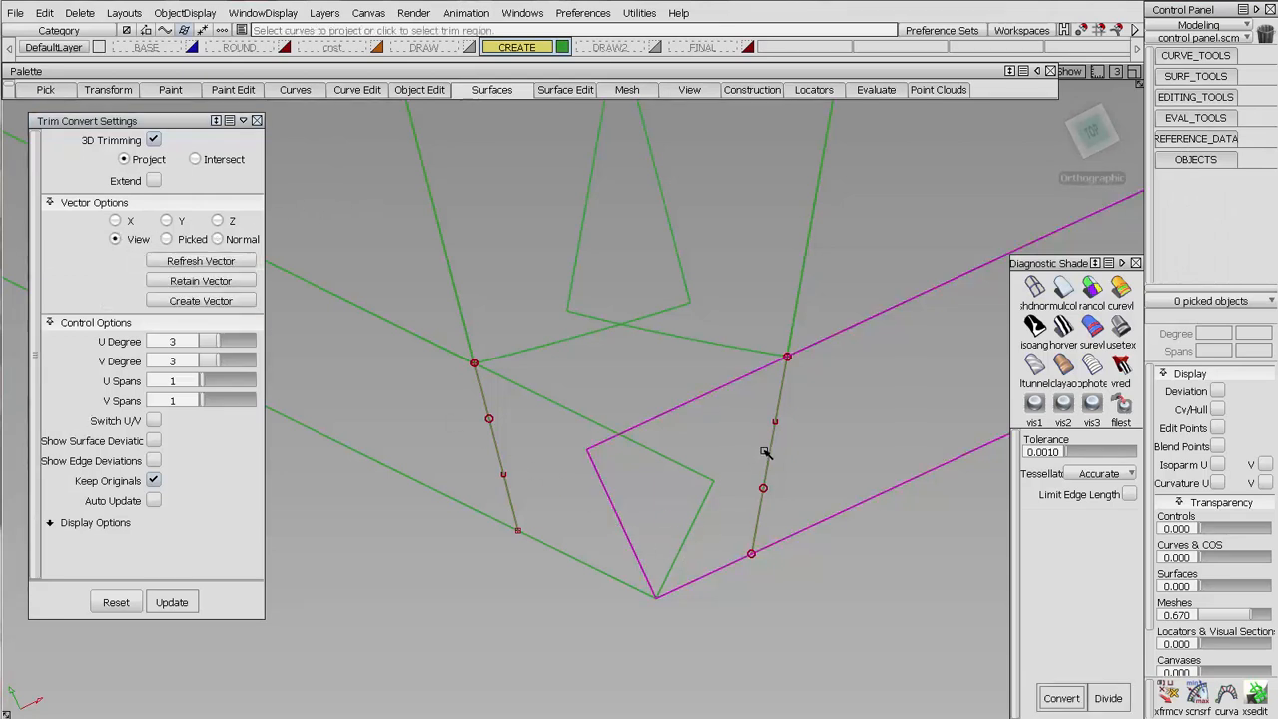
pyautogui.click(768, 450)
pyautogui.click(842, 412)
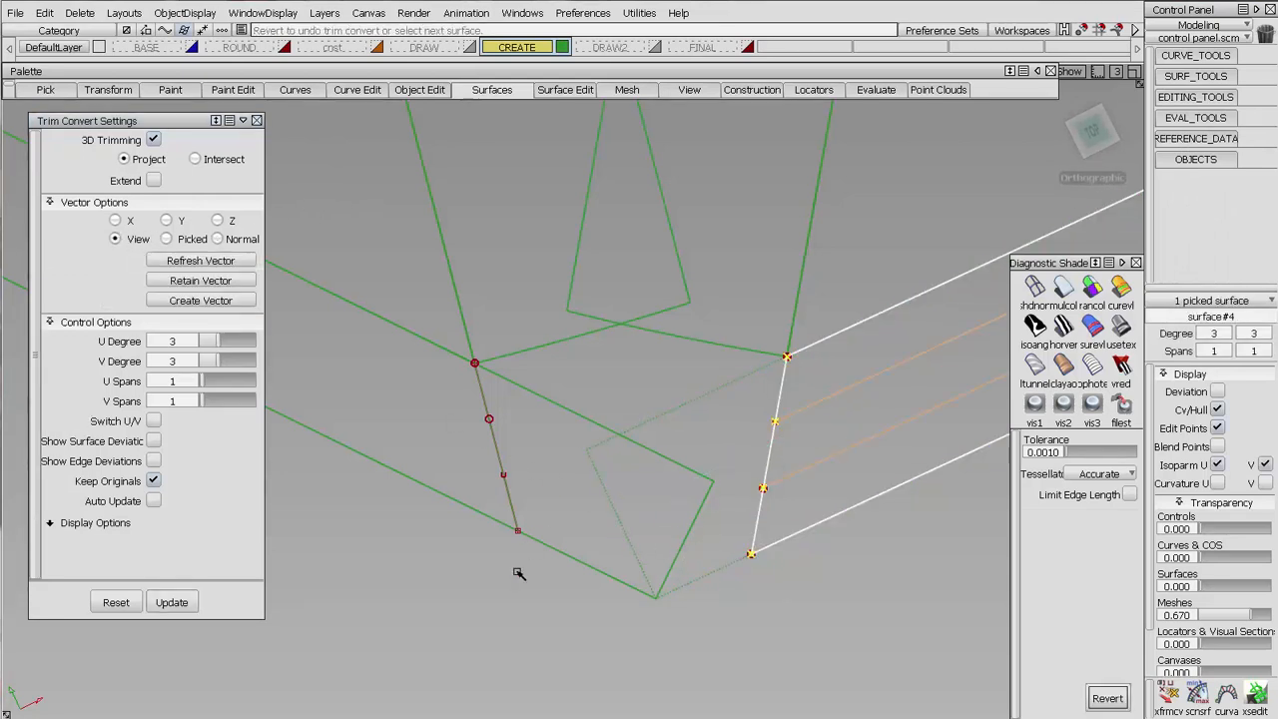
# Step: Trim-convert the blue strip at its extended curve, keeping the portion away from the corner
pyautogui.click(503, 461)
pyautogui.click(695, 517)
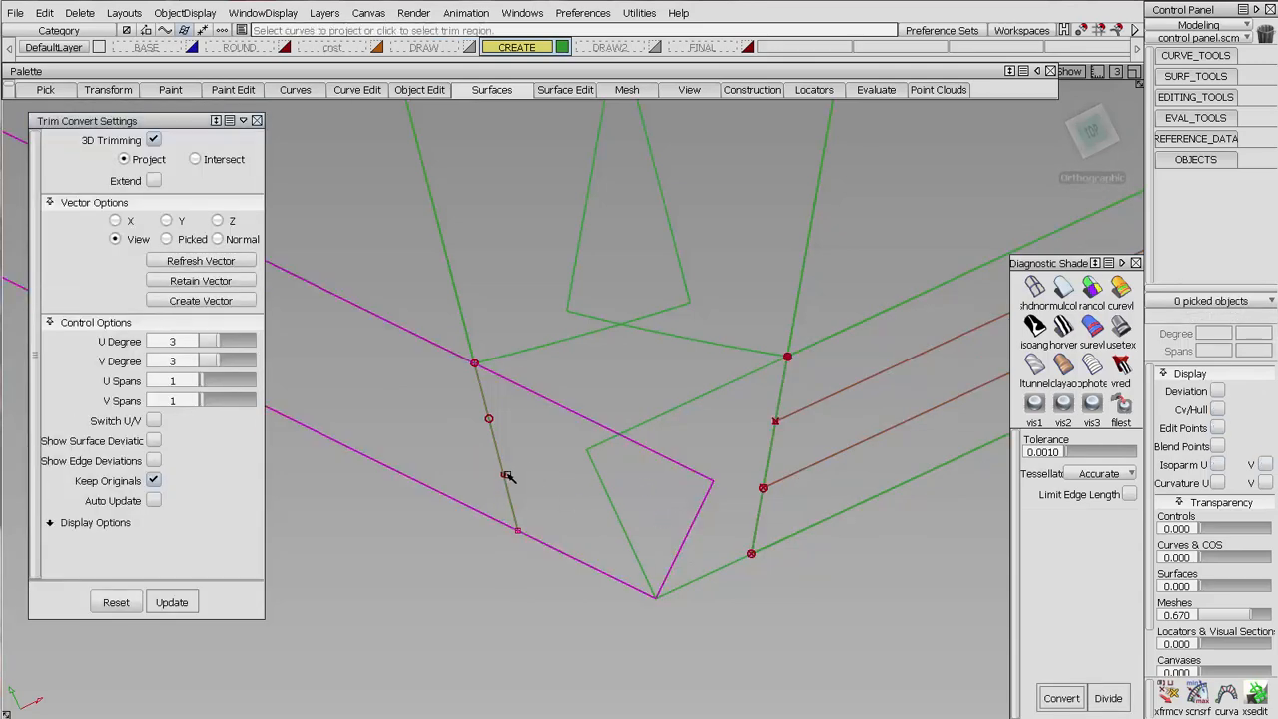
pyautogui.click(507, 477)
pyautogui.click(421, 418)
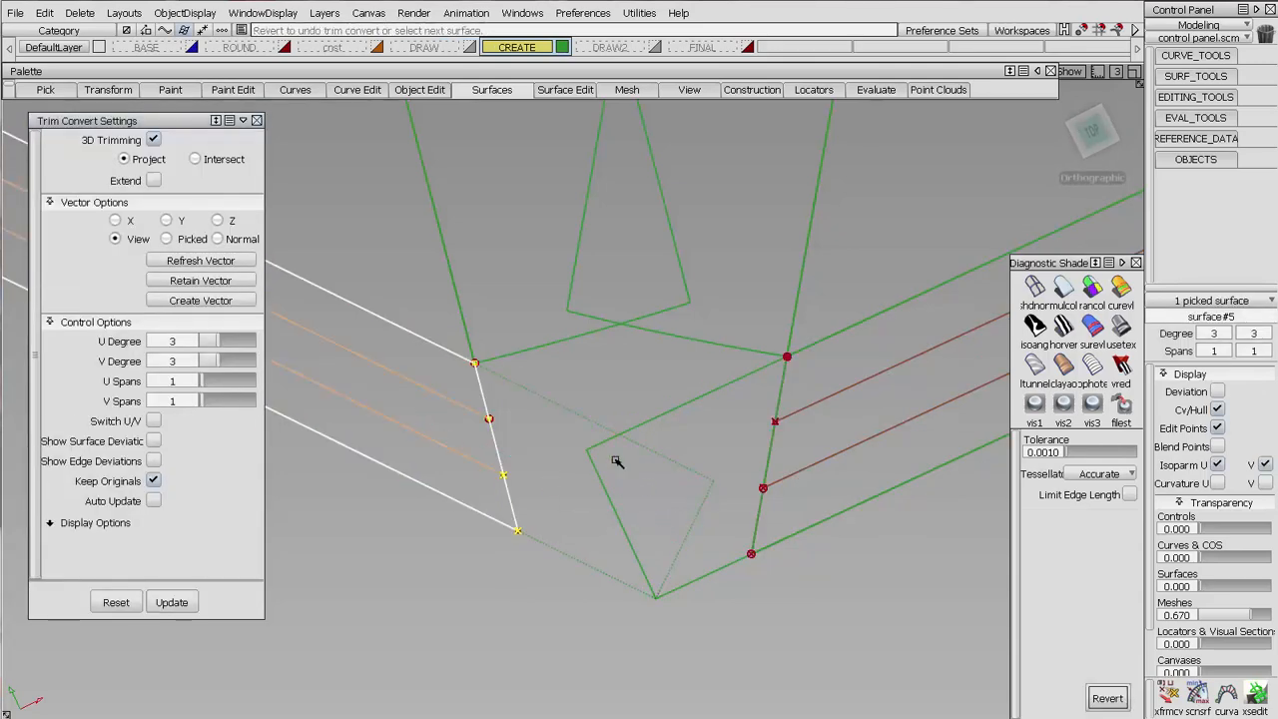
# Step: Assign the two original untrimmed lower fillet strips to the DRAW2 layer
pyautogui.click(616, 461)
pyautogui.press('Escape')
pyautogui.moveTo(610, 513); pyautogui.dragTo(699, 509)
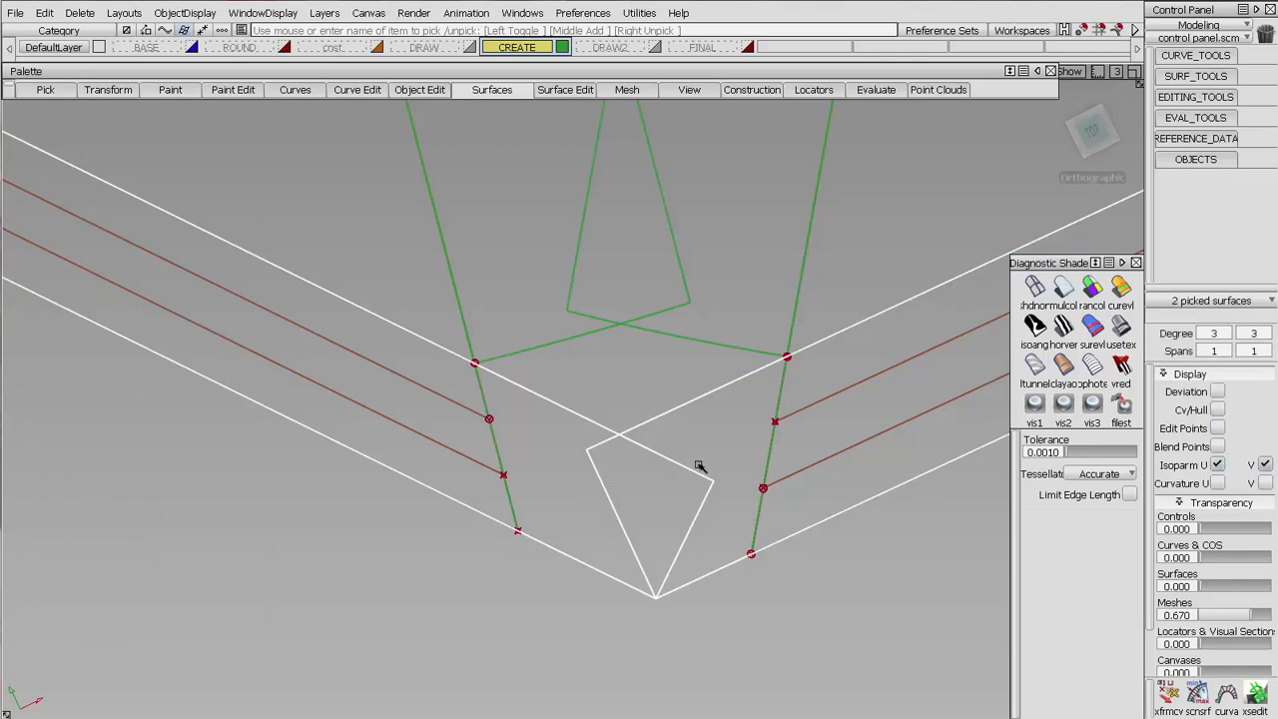
pyautogui.rightClick(605, 55)
pyautogui.click(604, 62)
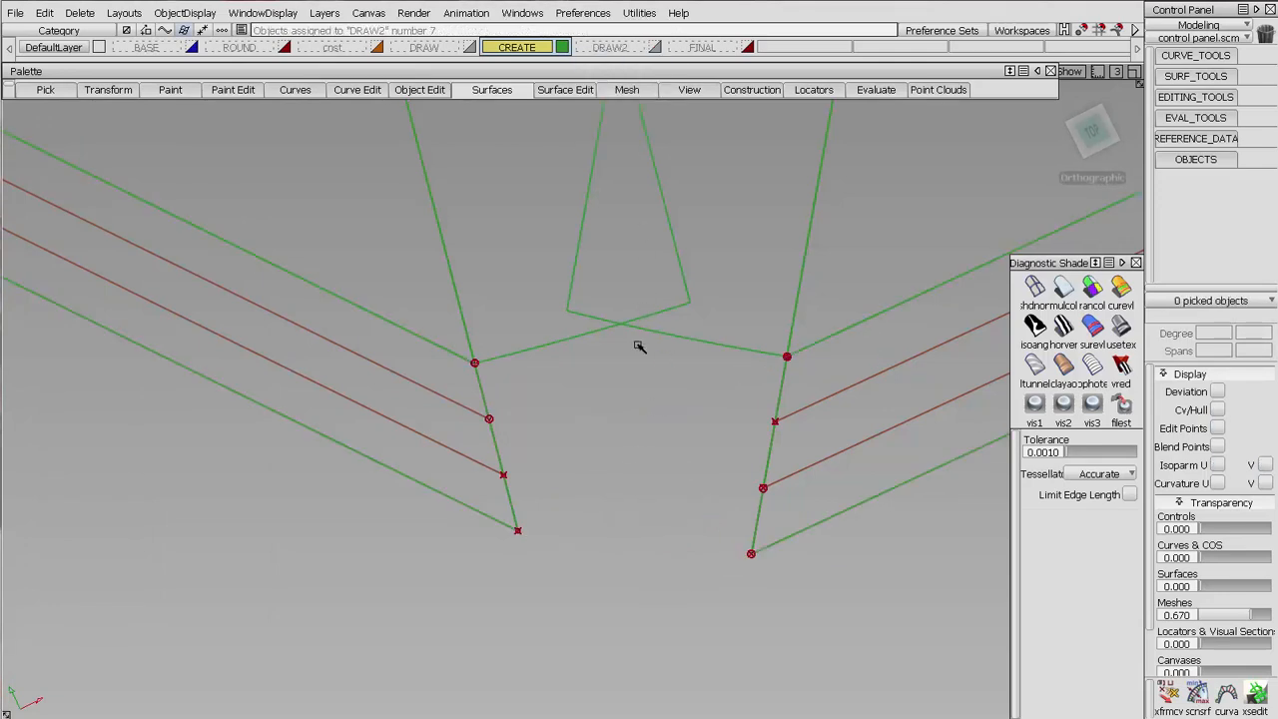
# Step: Pick the extended curves used for trimming around the corner and delete them
pyautogui.keyDown('ctrl'); pyautogui.keyDown('shift'); pyautogui.moveTo(589, 355); pyautogui.dragTo(411, 355); pyautogui.keyUp('shift'); pyautogui.keyUp('ctrl')
pyautogui.moveTo(256, 278); pyautogui.dragTo(761, 431)
pyautogui.press('Delete')
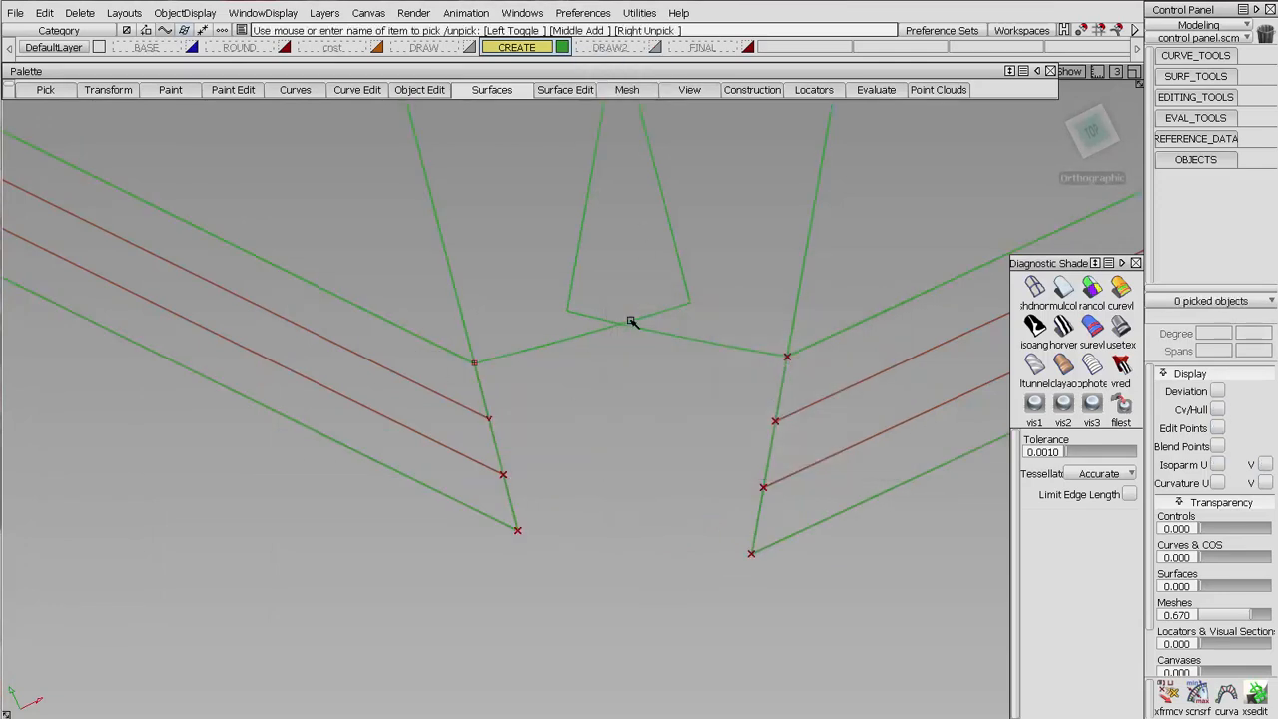
# Step: Create a Freeform Blend surface between the trimmed ends of the two lower strips, G1 Tangent on both sides, and show its CVs and hull
pyautogui.click(507, 89)
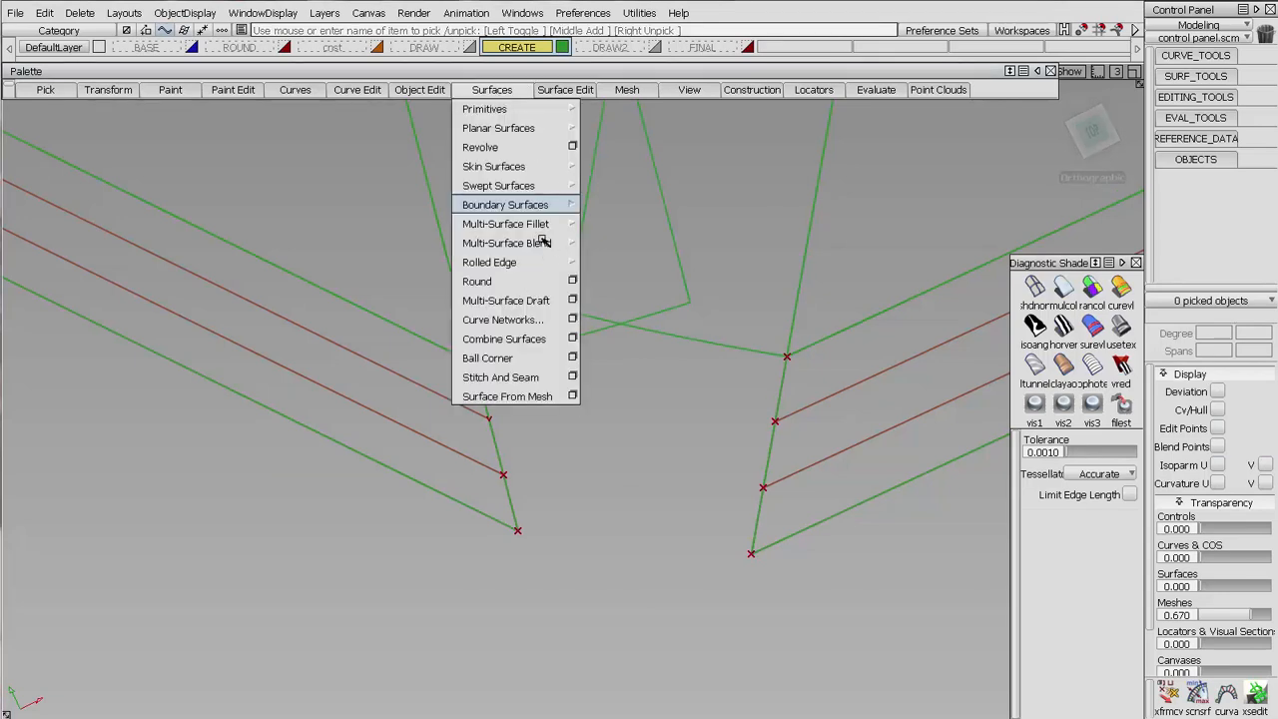
pyautogui.moveTo(520, 225)
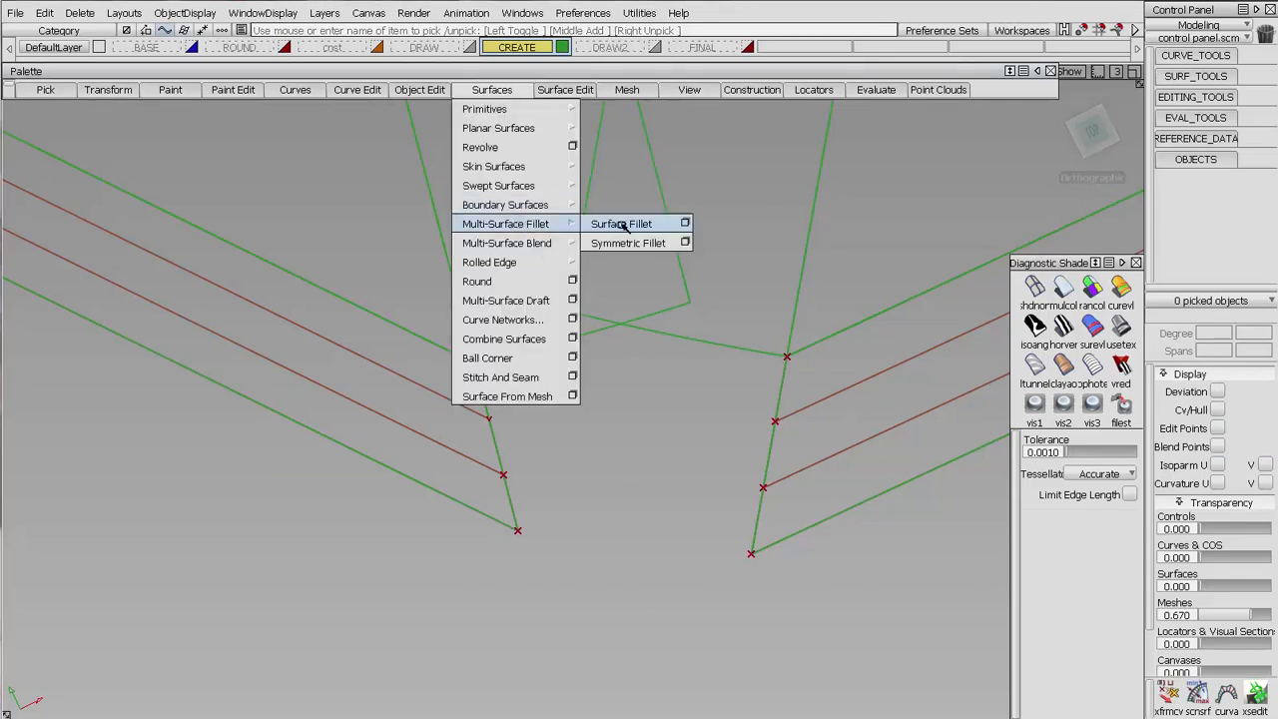
pyautogui.moveTo(542, 245)
pyautogui.click(635, 245)
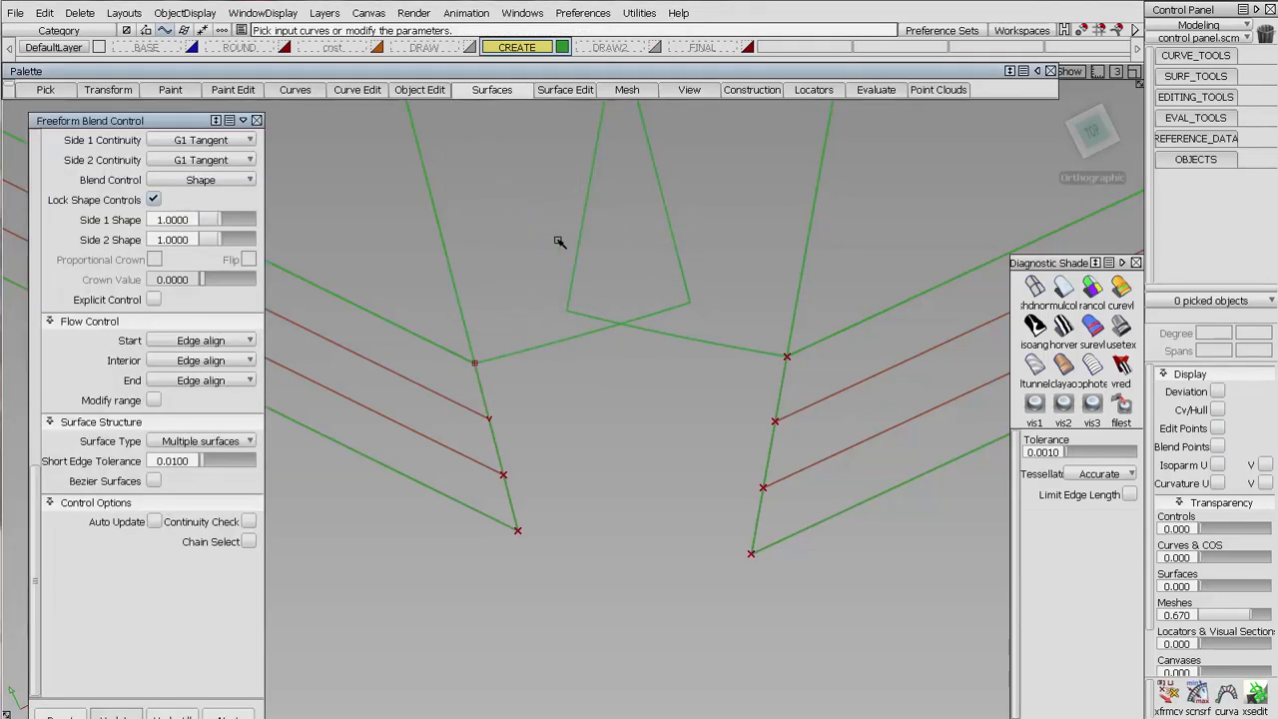
pyautogui.click(502, 475)
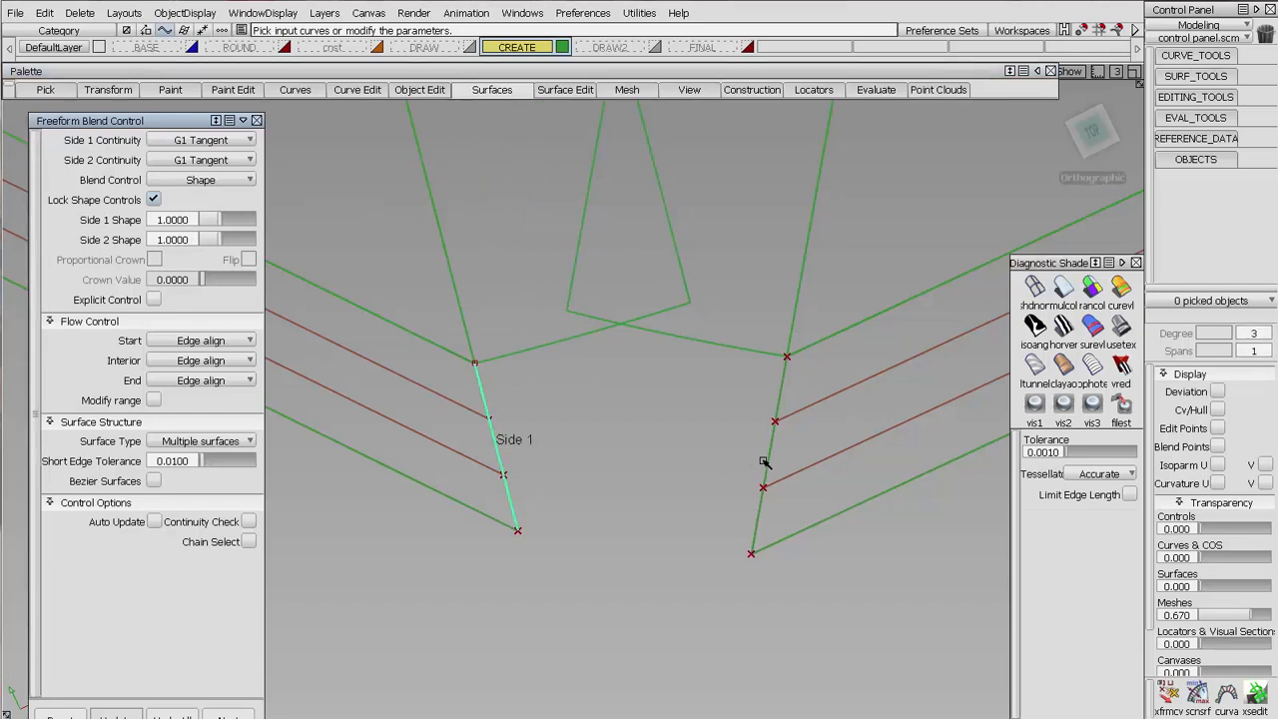
pyautogui.click(766, 464)
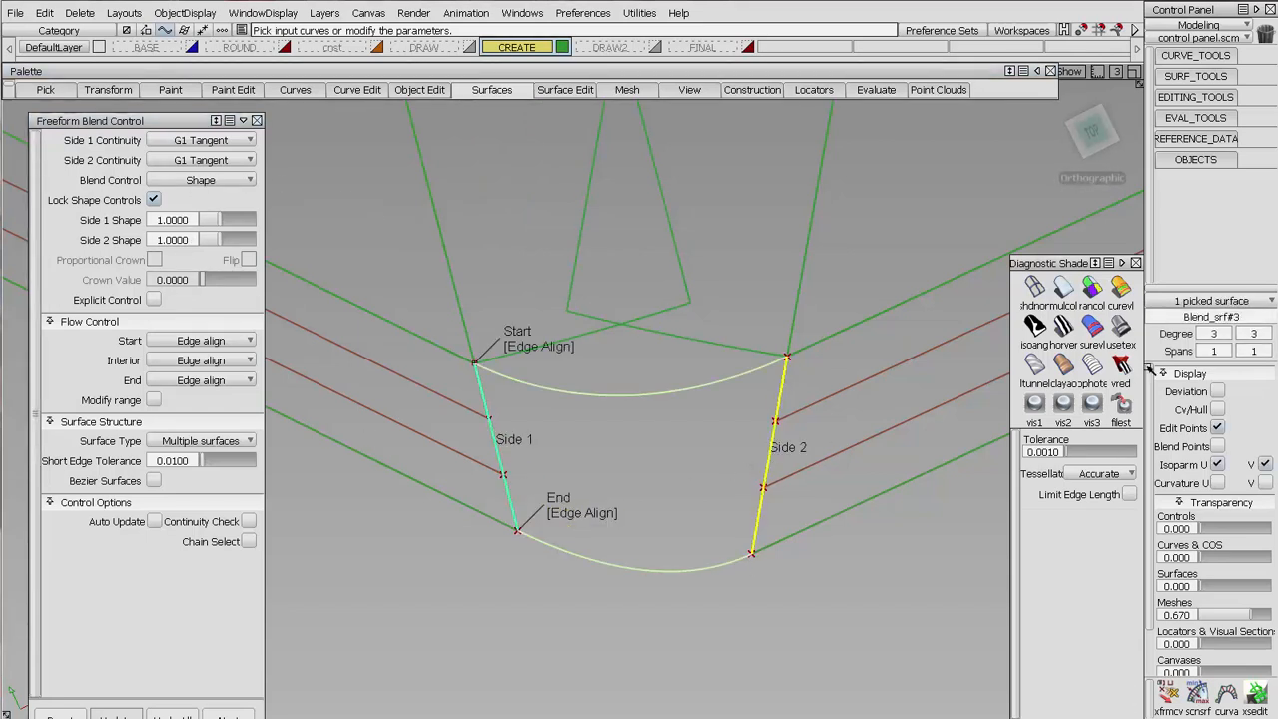
pyautogui.click(1220, 409)
# Step: Shade the surfaces in random colours and inspect how the new blend meets the neighbouring fillets from several angles
pyautogui.keyDown('ctrl'); pyautogui.keyDown('shift'); pyautogui.moveTo(690, 477); pyautogui.dragTo(712, 371); pyautogui.keyUp('shift'); pyautogui.keyUp('ctrl')
pyautogui.keyDown('alt'); pyautogui.keyDown('shift'); pyautogui.moveTo(716, 339); pyautogui.dragTo(744, 502, button='right'); pyautogui.keyUp('shift'); pyautogui.keyUp('alt')
pyautogui.keyDown('alt'); pyautogui.keyDown('shift'); pyautogui.moveTo(745, 502); pyautogui.dragTo(757, 528, button='middle'); pyautogui.keyUp('shift'); pyautogui.keyUp('alt')
pyautogui.moveTo(680, 496)
pyautogui.keyDown('alt'); pyautogui.keyDown('shift'); pyautogui.mouseDown()
pyautogui.moveTo(755, 485)
pyautogui.moveTo(718, 390)
pyautogui.moveTo(756, 282)
pyautogui.moveTo(708, 324)
pyautogui.moveTo(721, 250)
pyautogui.mouseUp(); pyautogui.keyUp('shift'); pyautogui.keyUp('alt')
pyautogui.click(1090, 289)
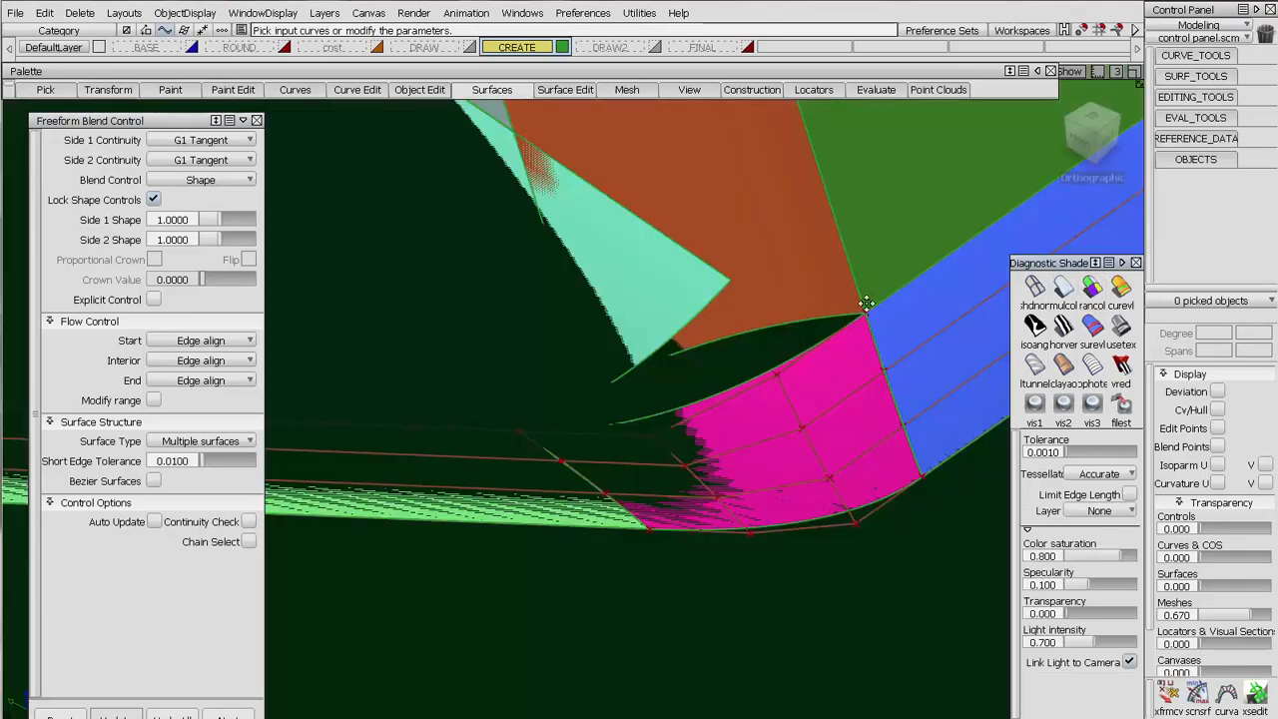
pyautogui.keyDown('alt'); pyautogui.keyDown('shift'); pyautogui.moveTo(864, 304); pyautogui.dragTo(851, 365, button='middle'); pyautogui.keyUp('shift'); pyautogui.keyUp('alt')
pyautogui.click(988, 338)
pyautogui.moveTo(852, 364)
pyautogui.keyDown('ctrl'); pyautogui.keyDown('shift'); pyautogui.mouseDown()
pyautogui.moveTo(923, 352)
pyautogui.moveTo(688, 319)
pyautogui.moveTo(687, 266)
pyautogui.moveTo(861, 351)
pyautogui.mouseUp(); pyautogui.keyUp('shift'); pyautogui.keyUp('ctrl')
pyautogui.click(1034, 287)
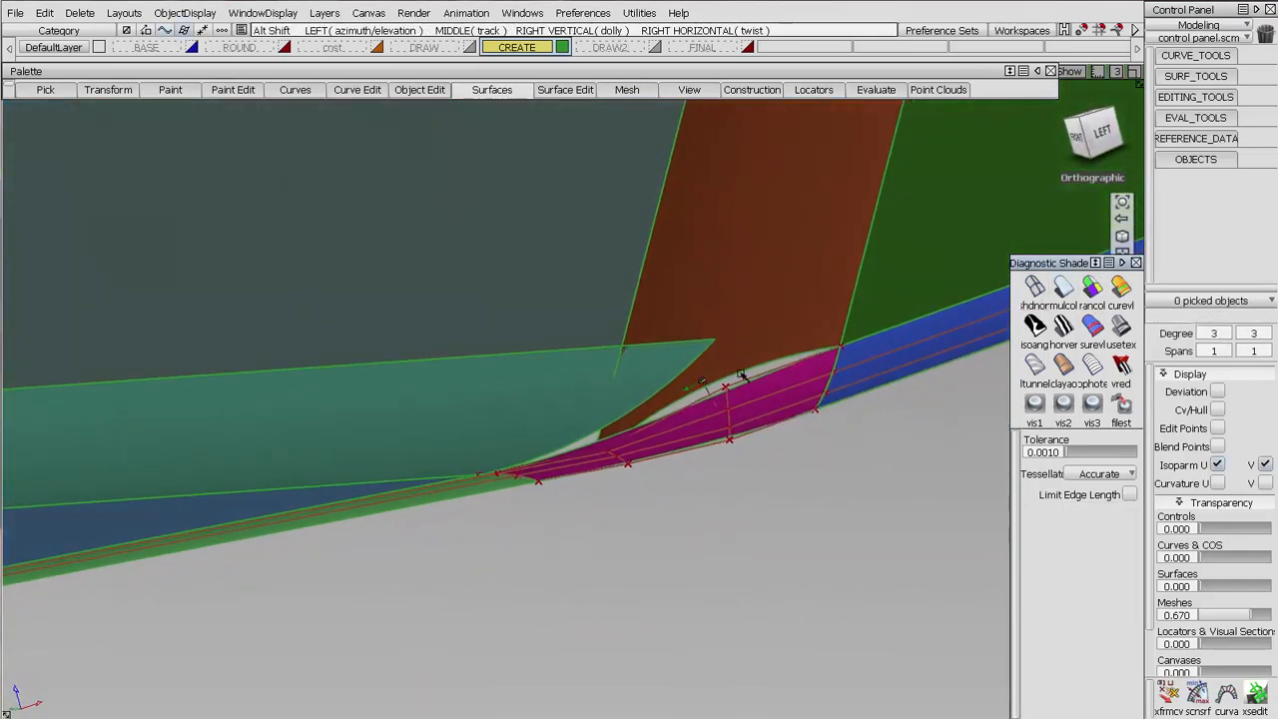
pyautogui.keyDown('alt'); pyautogui.keyDown('shift'); pyautogui.moveTo(769, 368); pyautogui.dragTo(629, 469); pyautogui.keyUp('shift'); pyautogui.keyUp('alt')
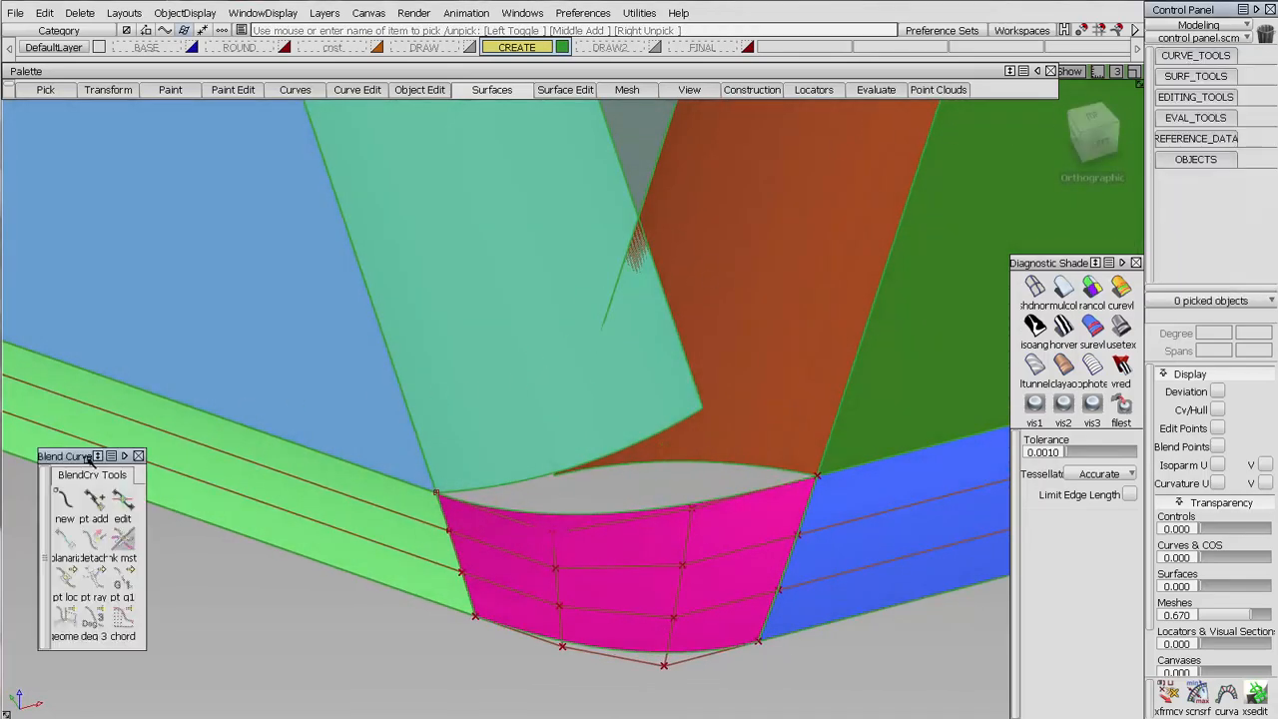
# Step: Start a degree 3 G1 blend curve at the crossing of the two upper fillets, using geometry direction along the orange-red fillet's edge
pyautogui.click(65, 504)
pyautogui.moveTo(650, 181); pyautogui.dragTo(648, 186)
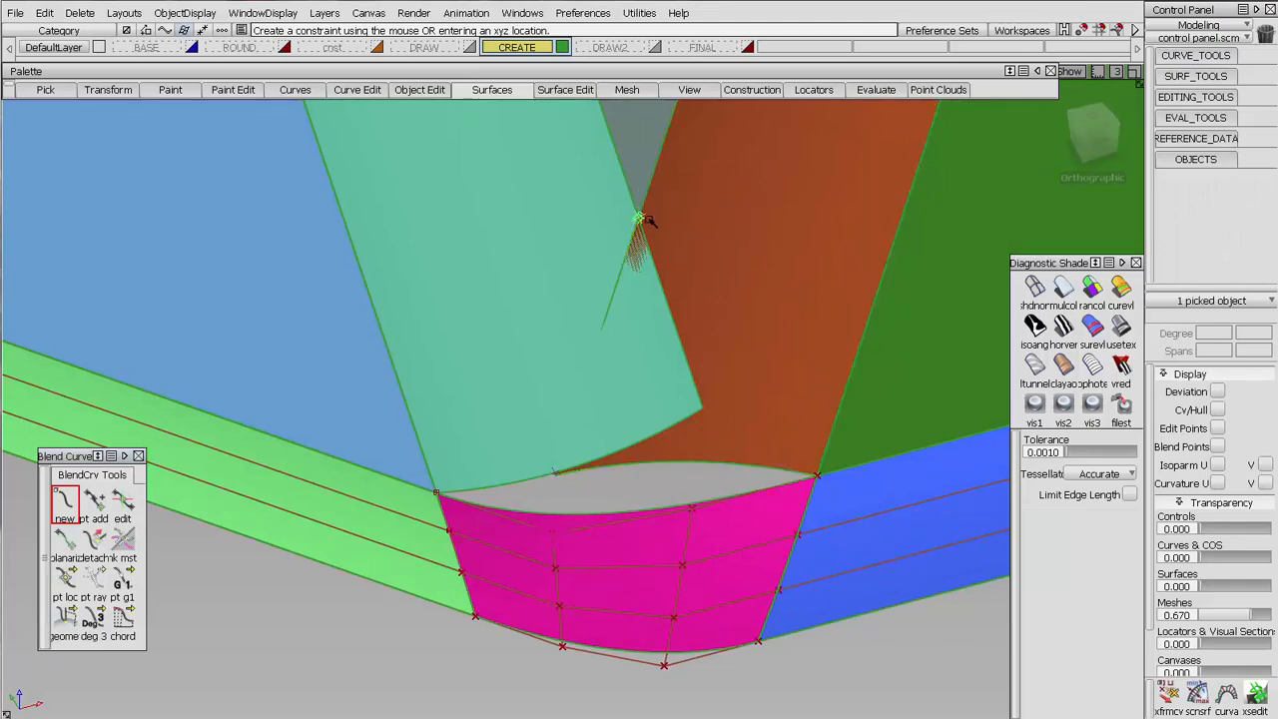
pyautogui.keyDown('alt'); pyautogui.keyDown('shift'); pyautogui.moveTo(545, 278); pyautogui.dragTo(593, 371); pyautogui.keyUp('shift'); pyautogui.keyUp('alt')
pyautogui.keyDown('alt'); pyautogui.keyDown('shift'); pyautogui.moveTo(609, 437); pyautogui.dragTo(649, 522, button='middle'); pyautogui.keyUp('shift'); pyautogui.keyUp('alt')
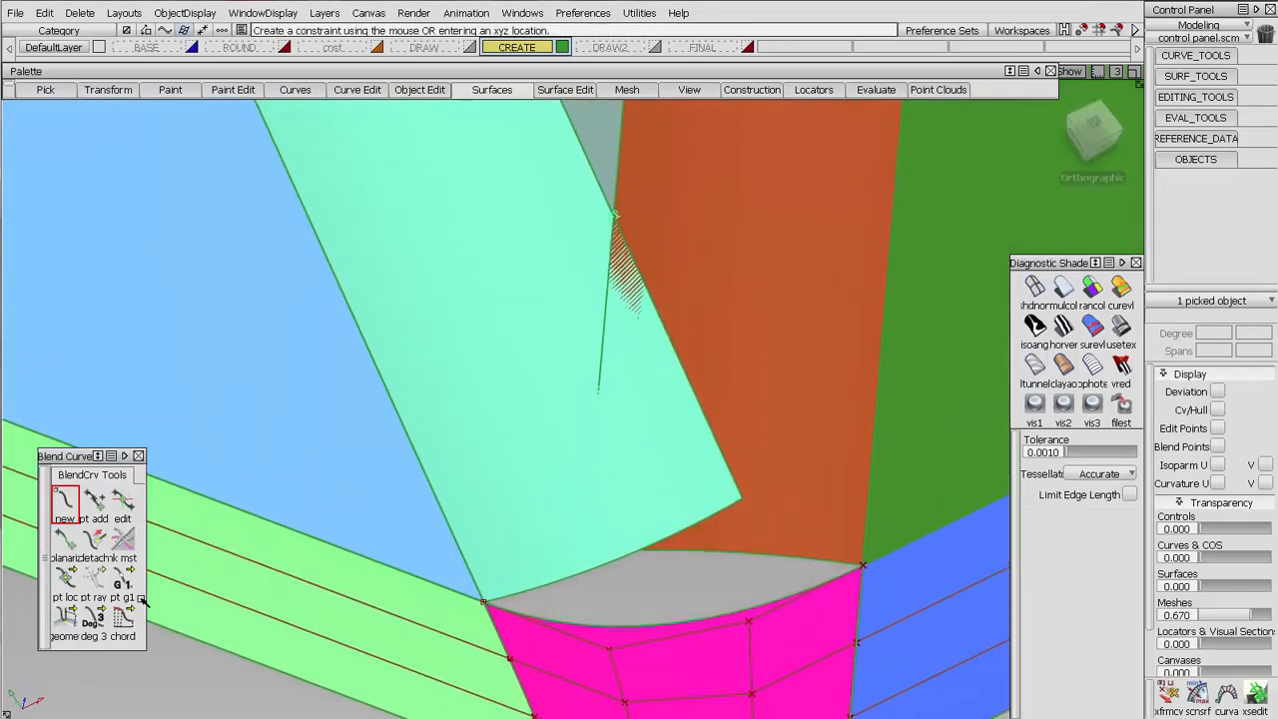
pyautogui.click(124, 585)
pyautogui.moveTo(76, 582); pyautogui.dragTo(152, 584)
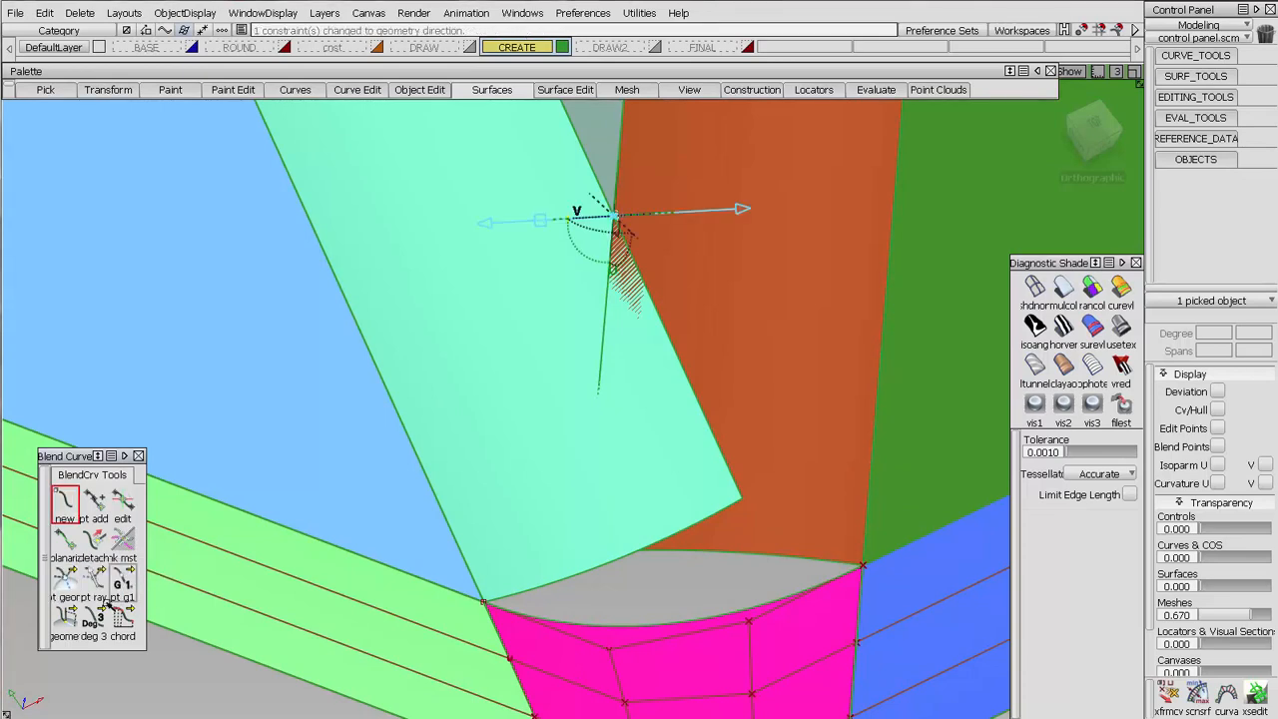
pyautogui.click(93, 617)
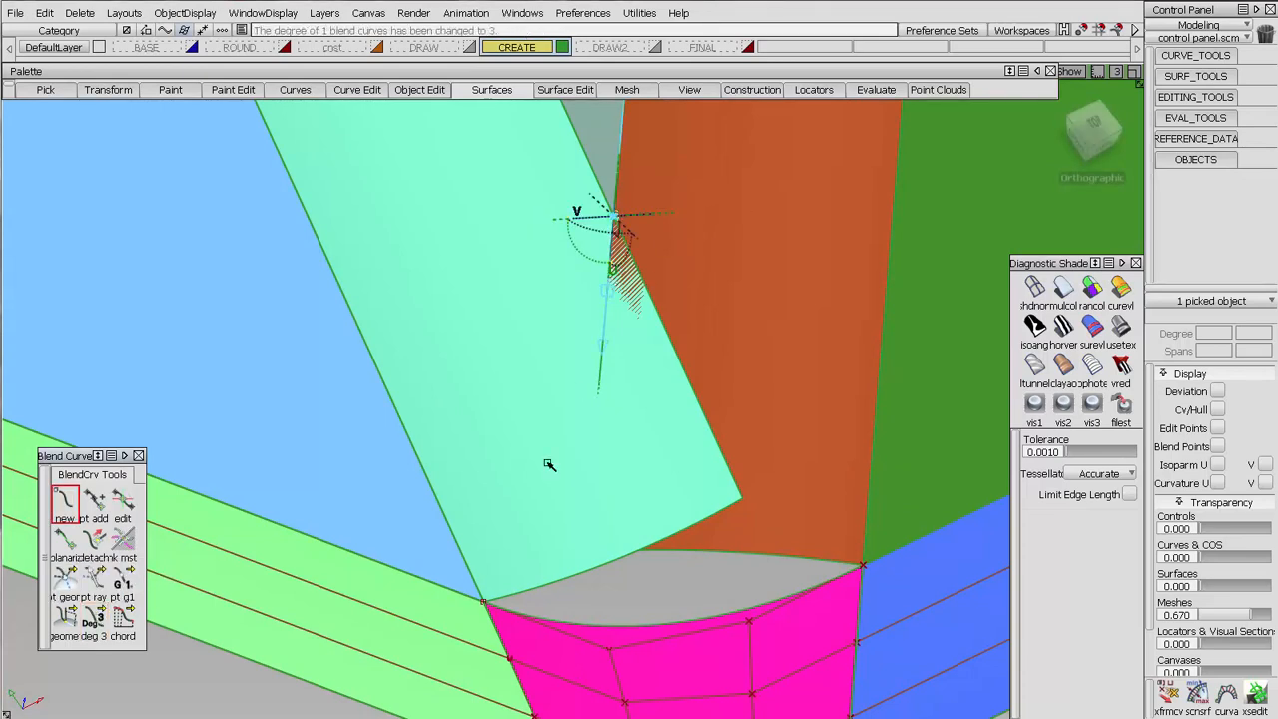
# Step: Place the blend curve's end at the teal fillet's lower outer corner and constrain it as G1 with geometry direction
pyautogui.click(518, 592)
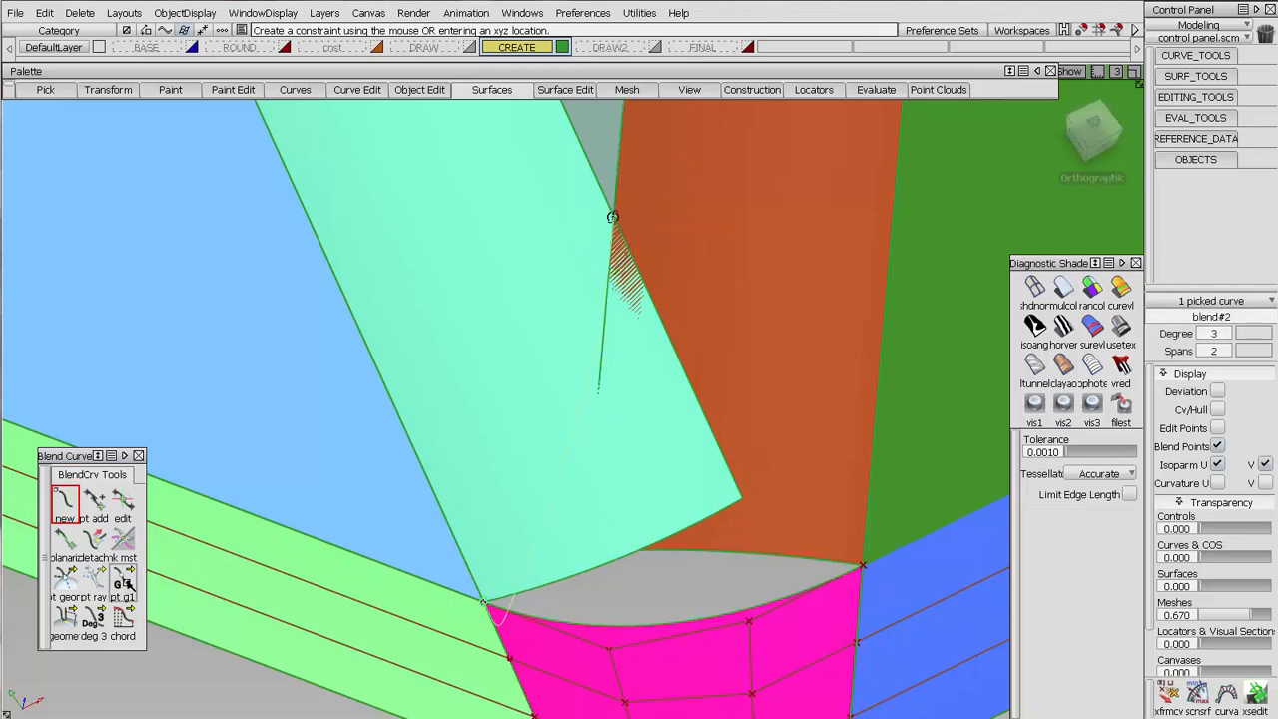
pyautogui.click(117, 583)
pyautogui.click(66, 582)
pyautogui.click(530, 592)
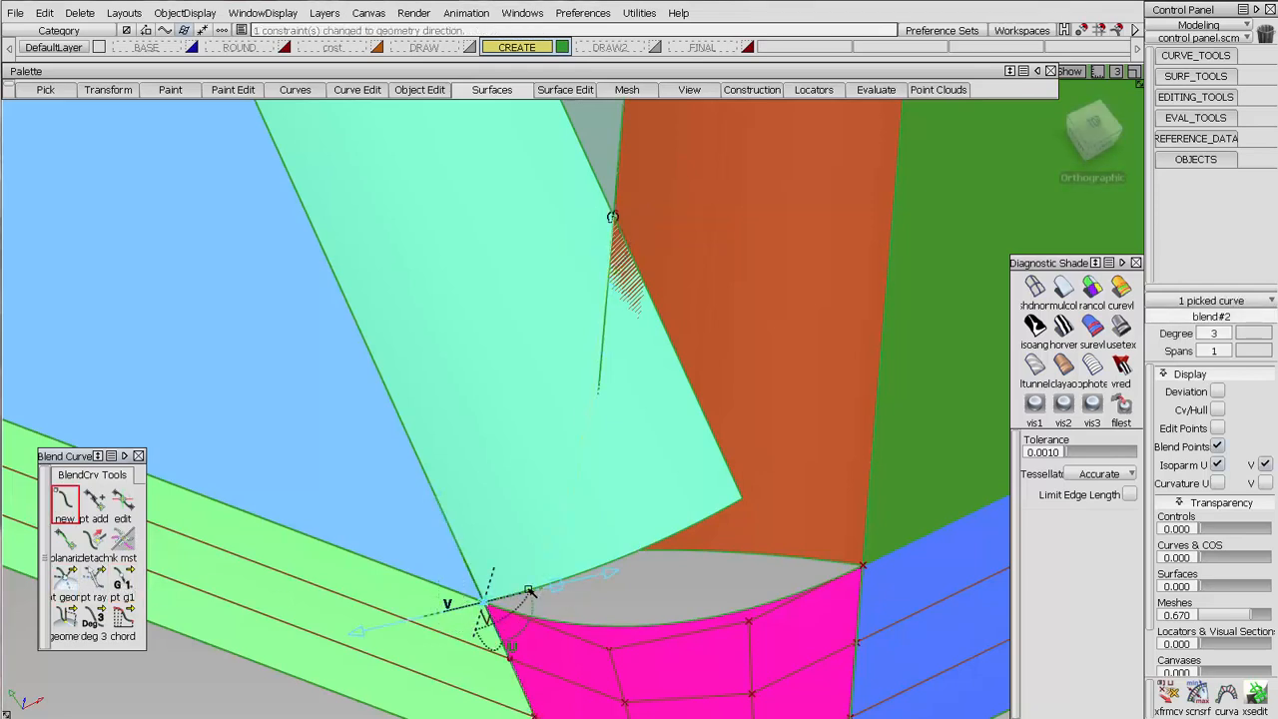
# Step: Angle the blend curve's end tangent diagonally across the teal fillet and display the curve's CVs and hull
pyautogui.keyDown('alt'); pyautogui.keyDown('shift'); pyautogui.moveTo(734, 549); pyautogui.dragTo(714, 599); pyautogui.keyUp('shift'); pyautogui.keyUp('alt')
pyautogui.keyDown('alt'); pyautogui.keyDown('shift'); pyautogui.moveTo(556, 631); pyautogui.dragTo(579, 570, button='middle'); pyautogui.keyUp('shift'); pyautogui.keyUp('alt')
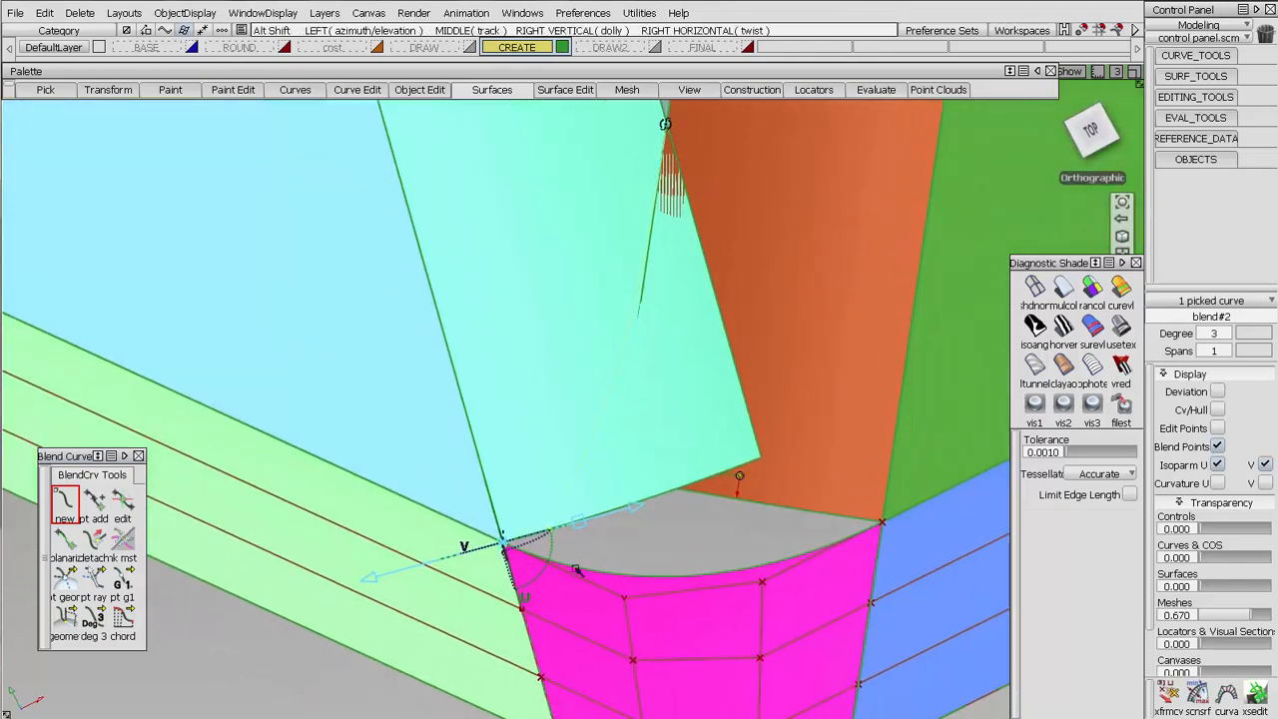
pyautogui.moveTo(530, 589); pyautogui.dragTo(537, 589)
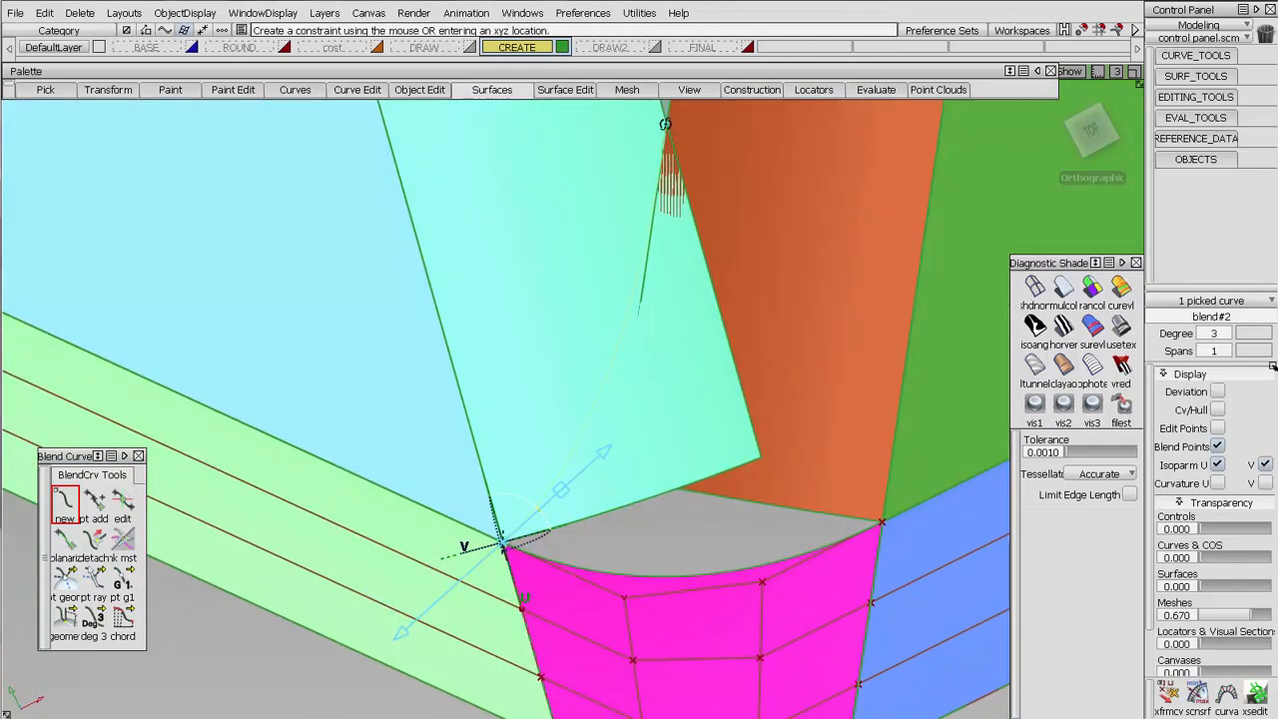
pyautogui.click(1217, 409)
pyautogui.press('Escape')
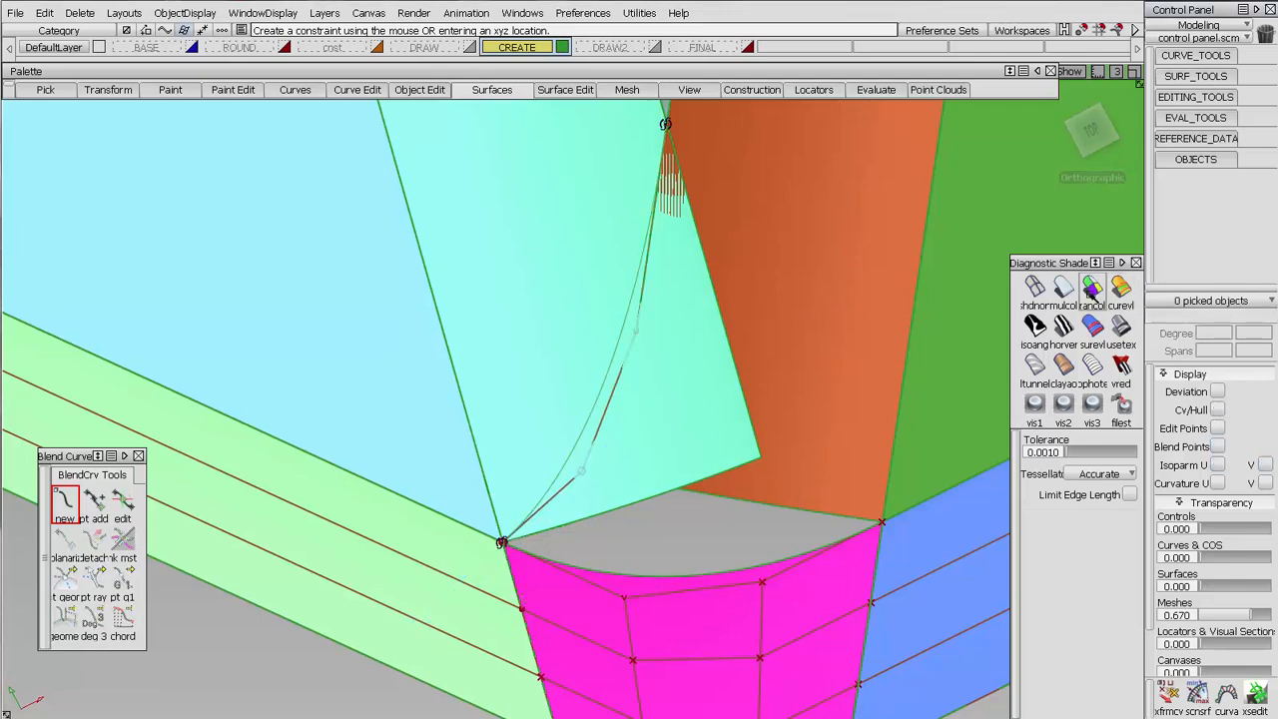
# Step: Switch the corner surfaces to plain grey shading and examine the blend curve against the open gap
pyautogui.click(1064, 286)
pyautogui.keyDown('alt'); pyautogui.keyDown('shift'); pyautogui.moveTo(878, 504); pyautogui.dragTo(589, 507, button='right'); pyautogui.keyUp('shift'); pyautogui.keyUp('alt')
pyautogui.keyDown('ctrl'); pyautogui.keyDown('shift'); pyautogui.moveTo(587, 505); pyautogui.dragTo(593, 622); pyautogui.keyUp('shift'); pyautogui.keyUp('ctrl')
pyautogui.click(720, 574)
pyautogui.click(1035, 289)
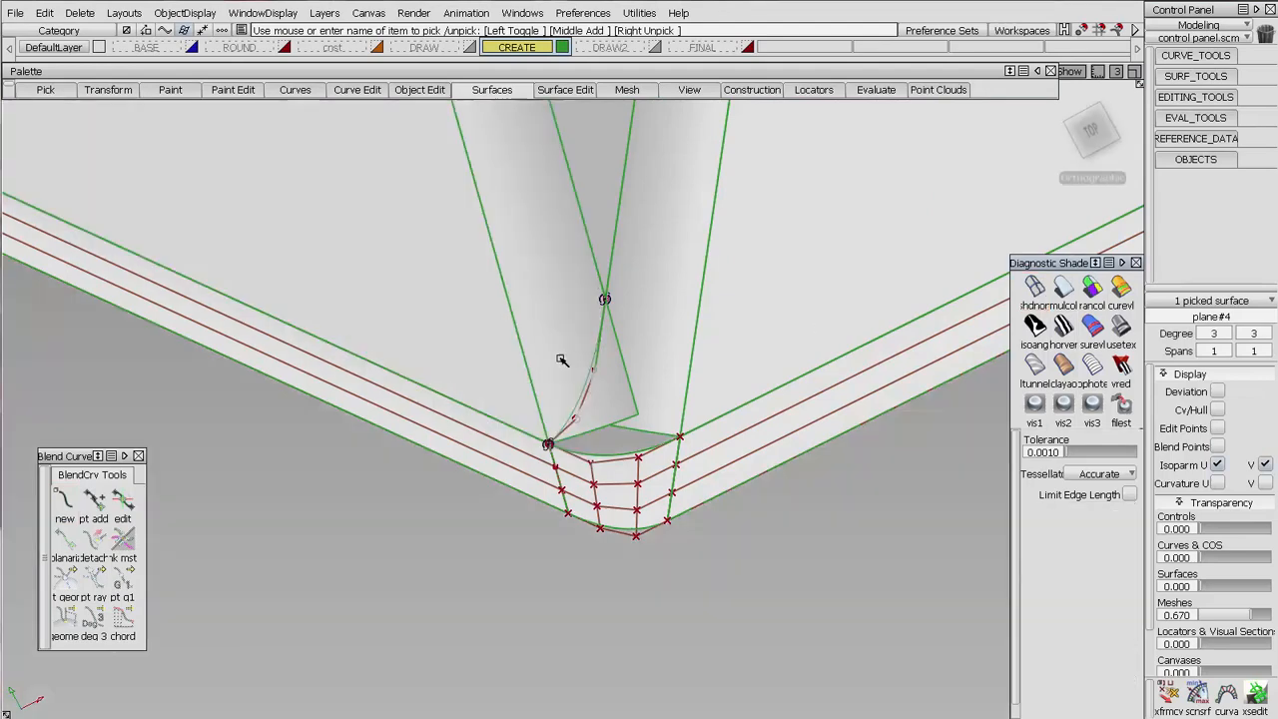
pyautogui.click(664, 405)
pyautogui.keyDown('alt'); pyautogui.keyDown('shift'); pyautogui.moveTo(664, 408); pyautogui.dragTo(659, 370, button='right'); pyautogui.keyUp('shift'); pyautogui.keyUp('alt')
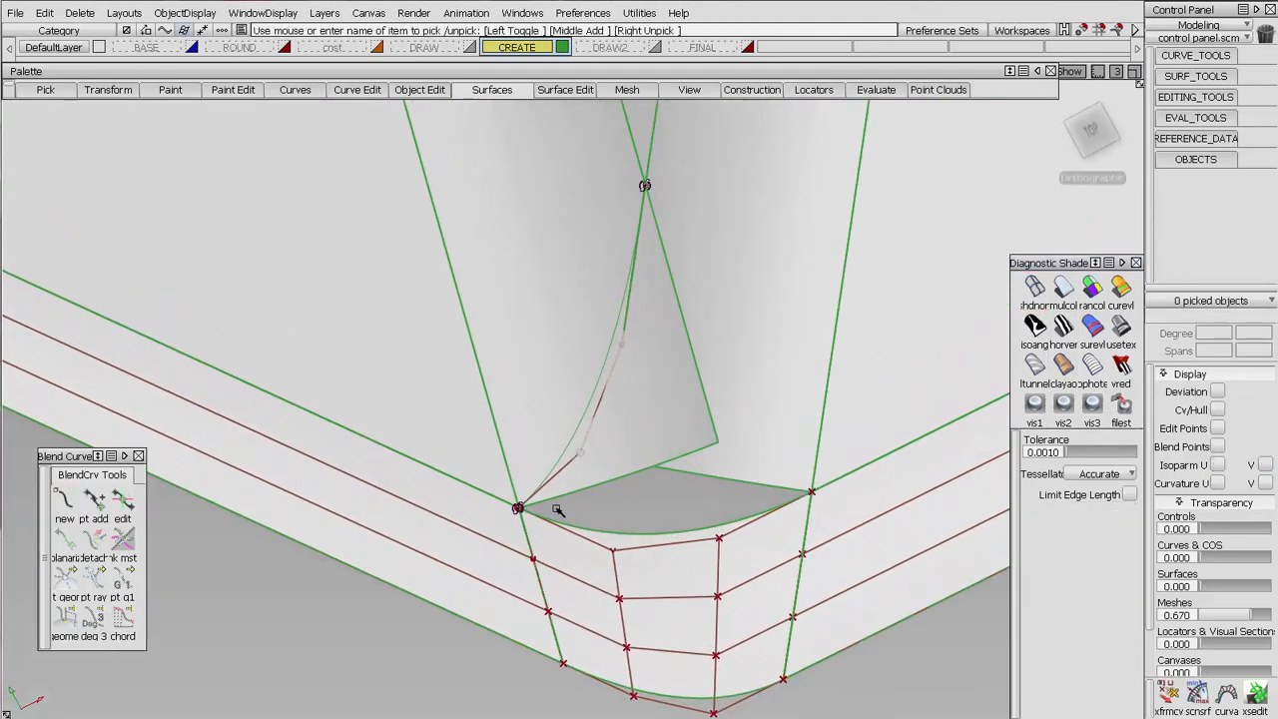
# Step: Show the CVs and hull of the upper fillet beneath the blend curve and view the corner unshaded from the side
pyautogui.click(599, 343)
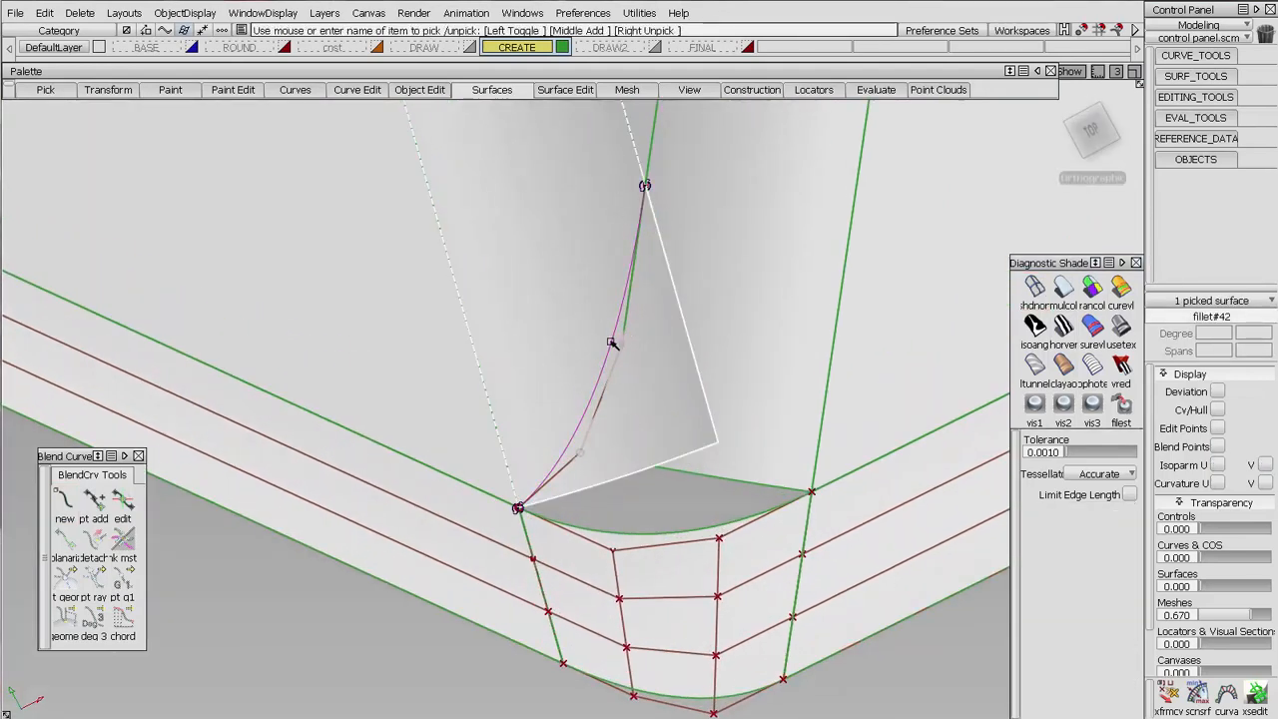
pyautogui.keyDown('ctrl'); pyautogui.keyDown('shift'); pyautogui.click(708, 255); pyautogui.keyUp('shift'); pyautogui.keyUp('ctrl')
pyautogui.keyDown('ctrl'); pyautogui.keyDown('shift'); pyautogui.moveTo(708, 269); pyautogui.dragTo(696, 330); pyautogui.keyUp('shift'); pyautogui.keyUp('ctrl')
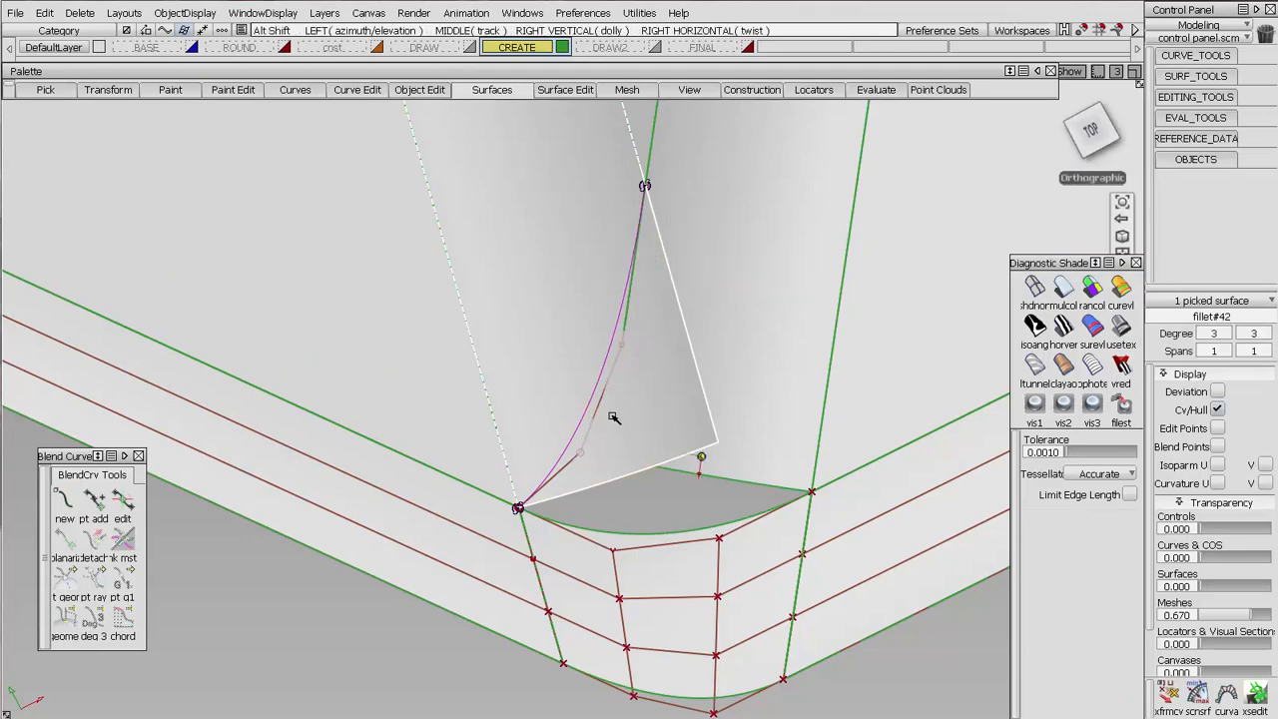
pyautogui.keyDown('alt'); pyautogui.keyDown('shift'); pyautogui.moveTo(691, 455); pyautogui.dragTo(759, 389); pyautogui.keyUp('shift'); pyautogui.keyUp('alt')
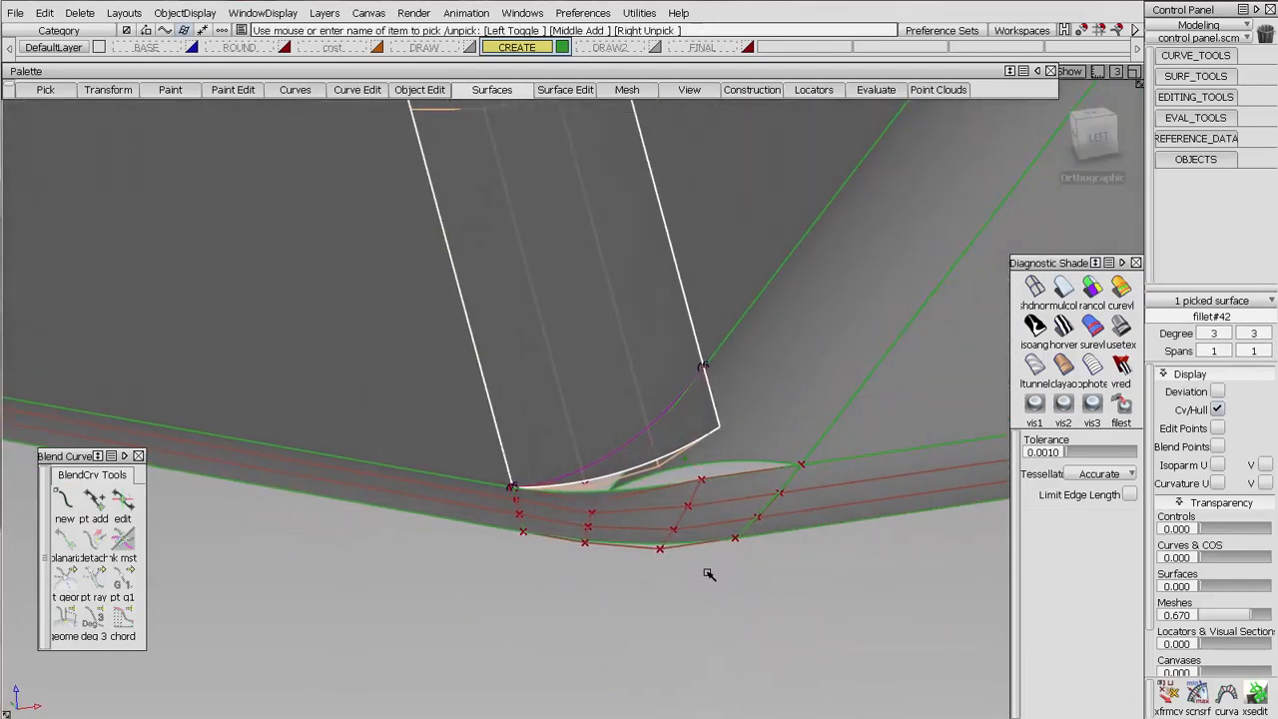
pyautogui.click(707, 573)
pyautogui.keyDown('alt'); pyautogui.keyDown('shift'); pyautogui.moveTo(762, 513); pyautogui.dragTo(787, 474, button='right'); pyautogui.keyUp('shift'); pyautogui.keyUp('alt')
pyautogui.keyDown('alt'); pyautogui.keyDown('shift'); pyautogui.moveTo(786, 474); pyautogui.dragTo(713, 379, button='middle'); pyautogui.keyUp('shift'); pyautogui.keyUp('alt')
pyautogui.click(1034, 289)
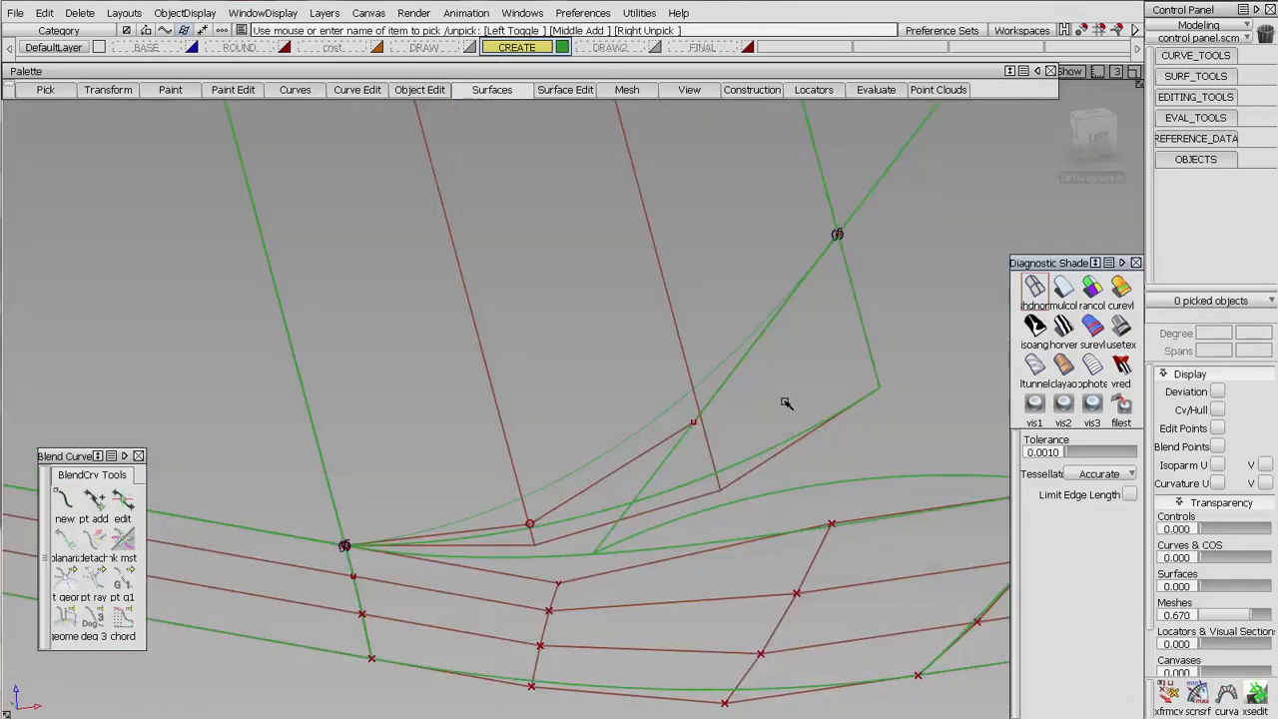
pyautogui.keyDown('alt'); pyautogui.keyDown('shift'); pyautogui.moveTo(681, 463); pyautogui.dragTo(679, 483); pyautogui.keyUp('shift'); pyautogui.keyUp('alt')
# Step: Adjust the tangent lengths at both ends of the blend curve to line its CVs up with the fillet's hull lines
pyautogui.click(122, 502)
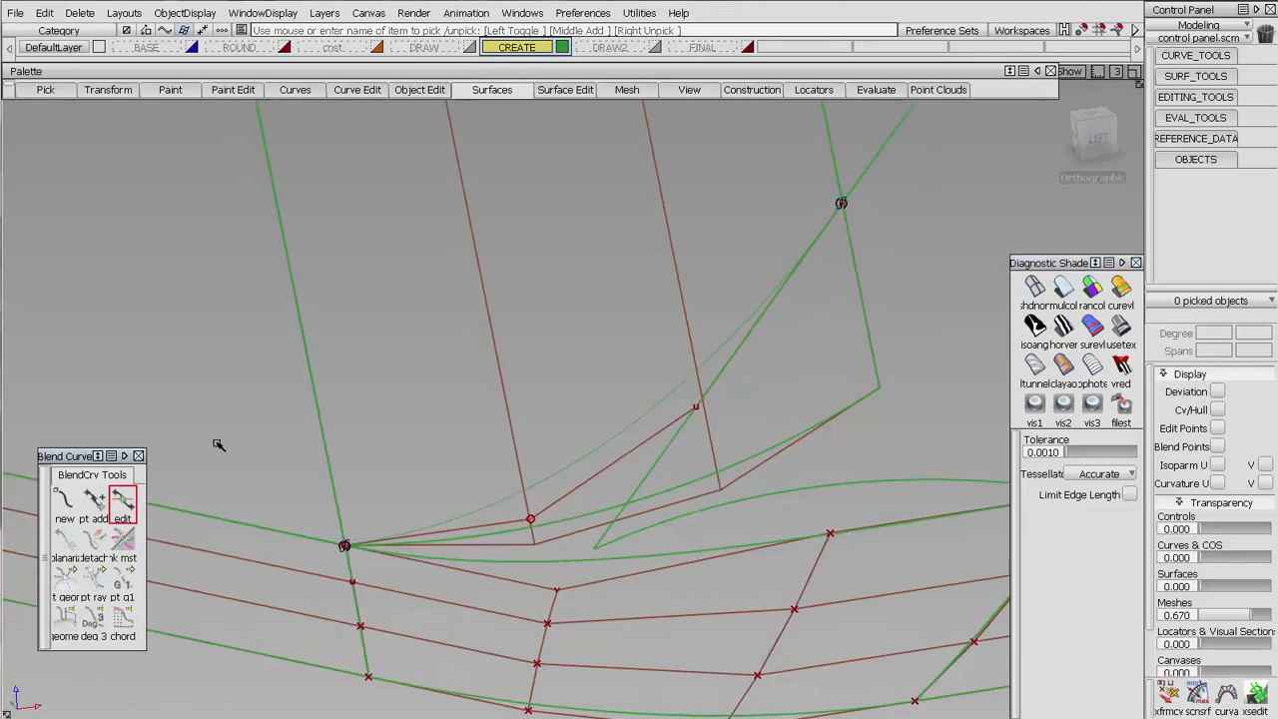
pyautogui.click(344, 546)
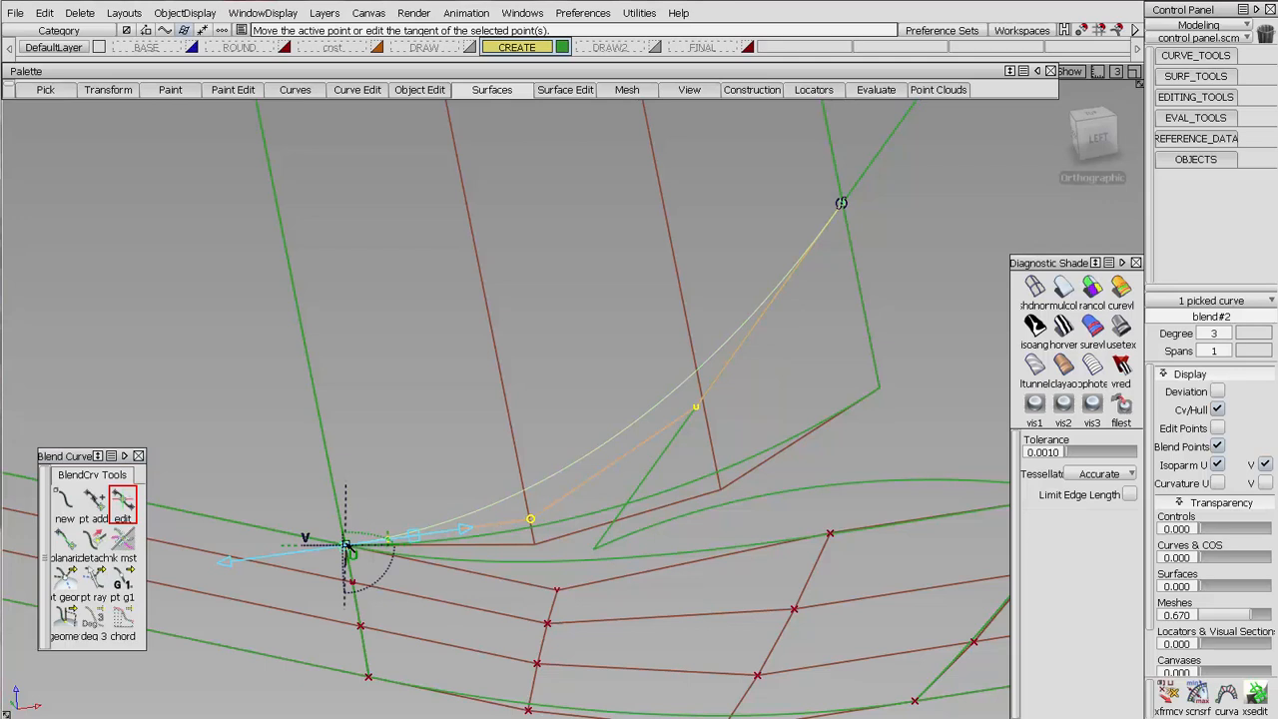
pyautogui.click(416, 540)
pyautogui.moveTo(413, 538); pyautogui.dragTo(415, 538)
pyautogui.click(842, 203)
pyautogui.moveTo(815, 245); pyautogui.dragTo(812, 252)
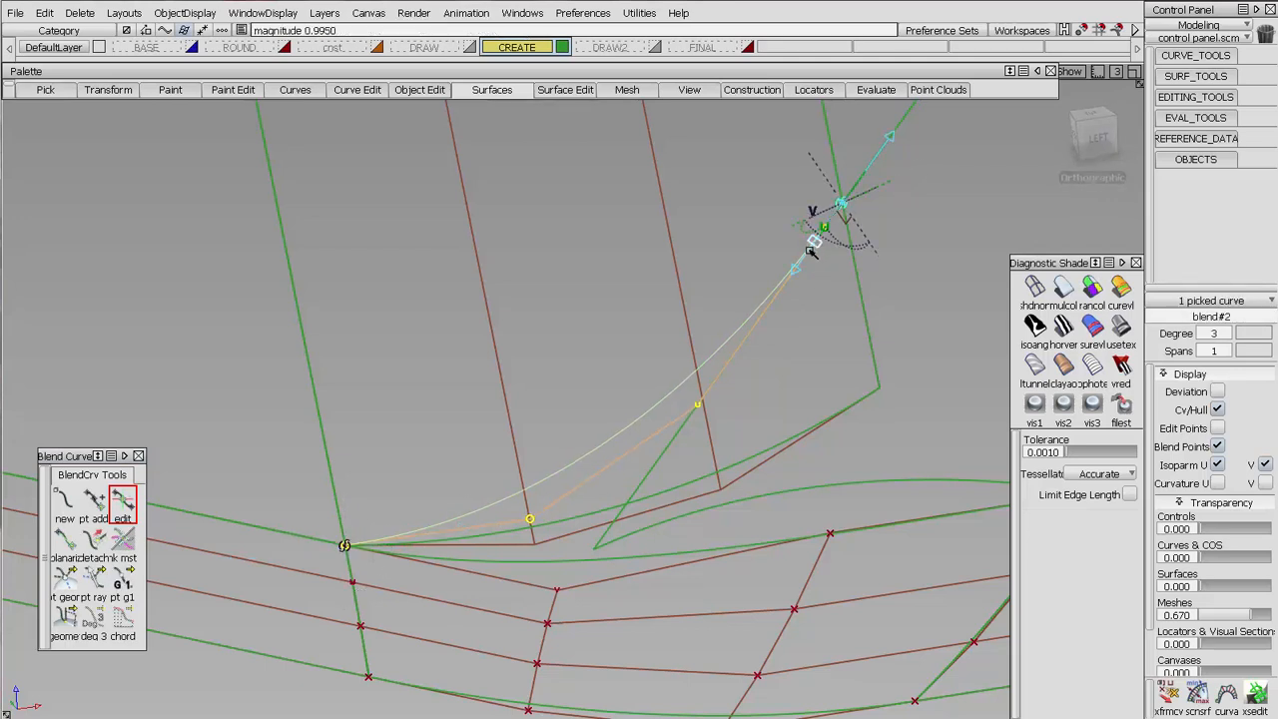
pyautogui.keyDown('ctrl'); pyautogui.keyDown('shift'); pyautogui.moveTo(752, 436); pyautogui.dragTo(718, 283); pyautogui.keyUp('shift'); pyautogui.keyUp('ctrl')
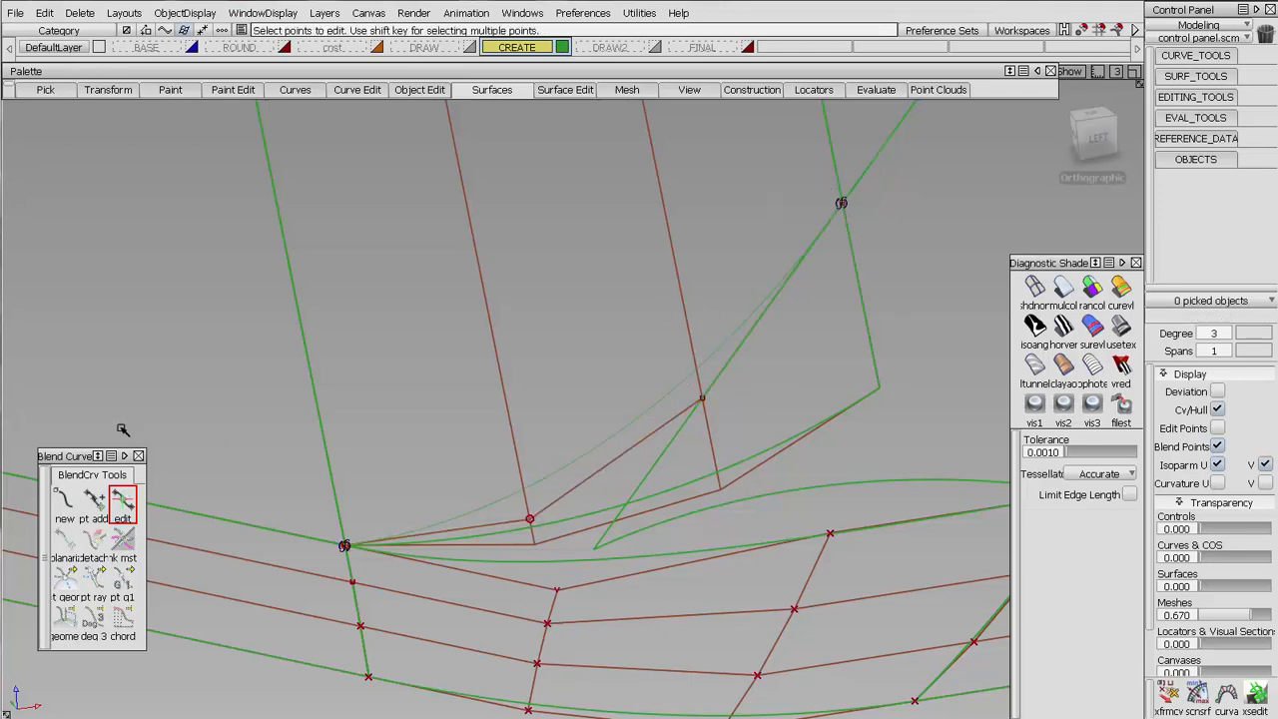
# Step: Start a new blend curve at the corner on fillet#42's V edge and align its start tangent with the geometry's U direction
pyautogui.click(65, 501)
pyautogui.click(832, 139)
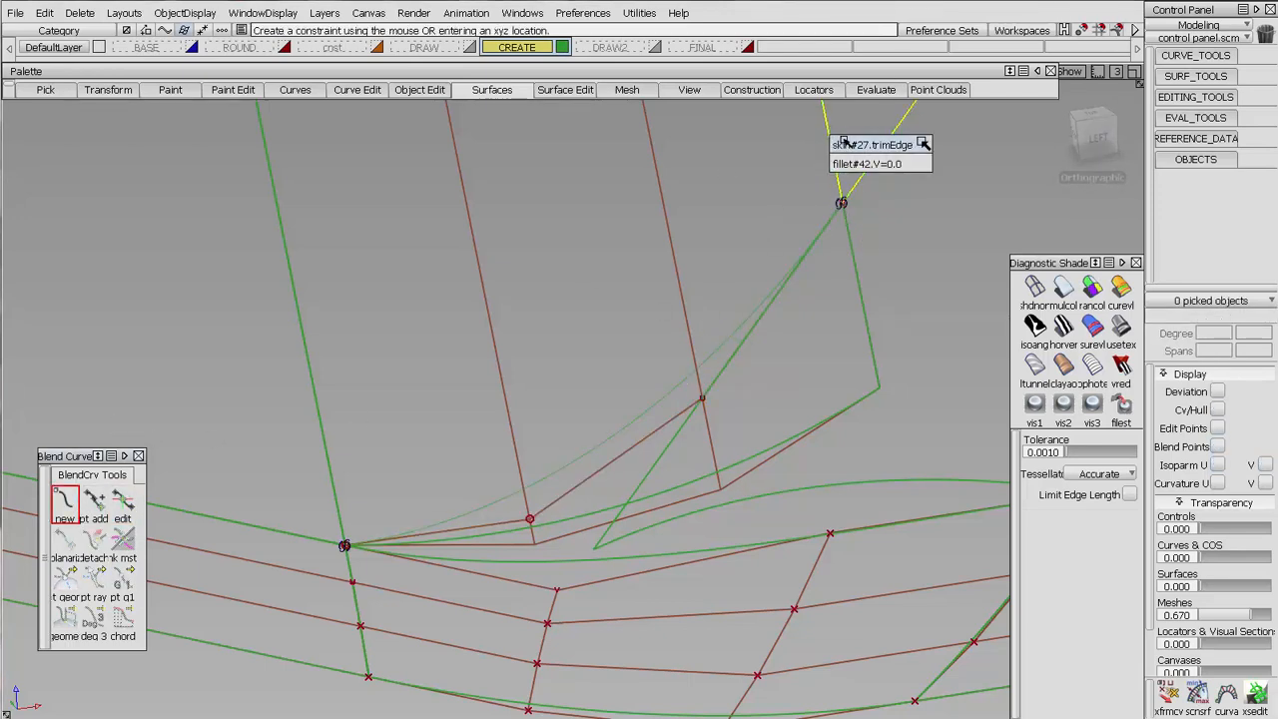
pyautogui.click(844, 163)
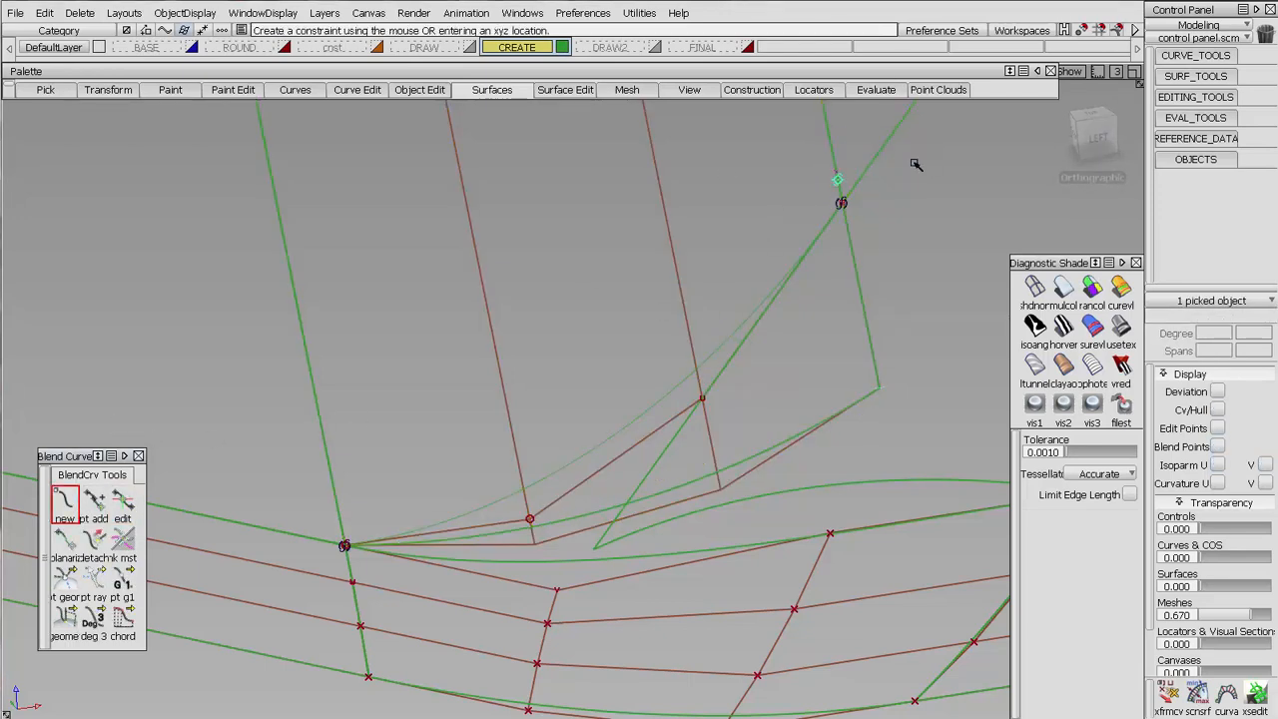
pyautogui.click(122, 582)
pyautogui.click(65, 582)
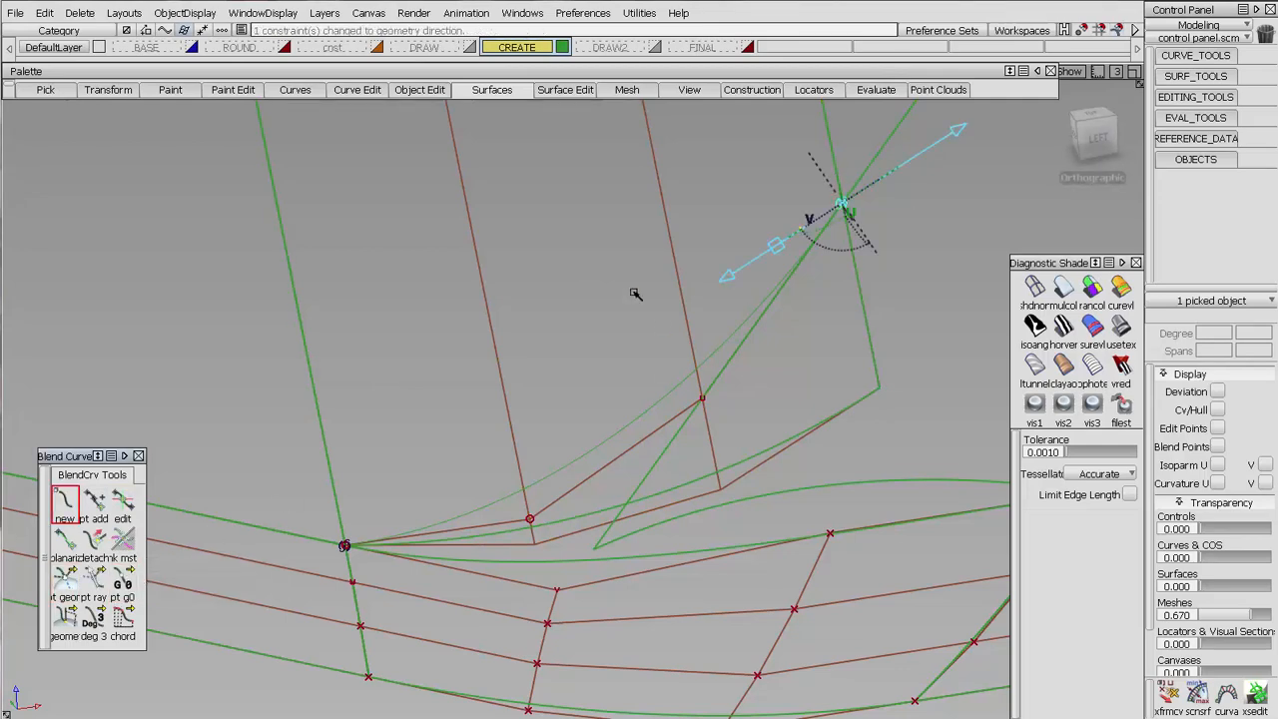
pyautogui.keyDown('alt'); pyautogui.keyDown('shift'); pyautogui.moveTo(636, 294); pyautogui.dragTo(889, 382); pyautogui.keyUp('shift'); pyautogui.keyUp('alt')
pyautogui.keyDown('alt'); pyautogui.keyDown('shift'); pyautogui.moveTo(419, 110); pyautogui.dragTo(518, 341, button='middle'); pyautogui.keyUp('shift'); pyautogui.keyUp('alt')
pyautogui.click(532, 389)
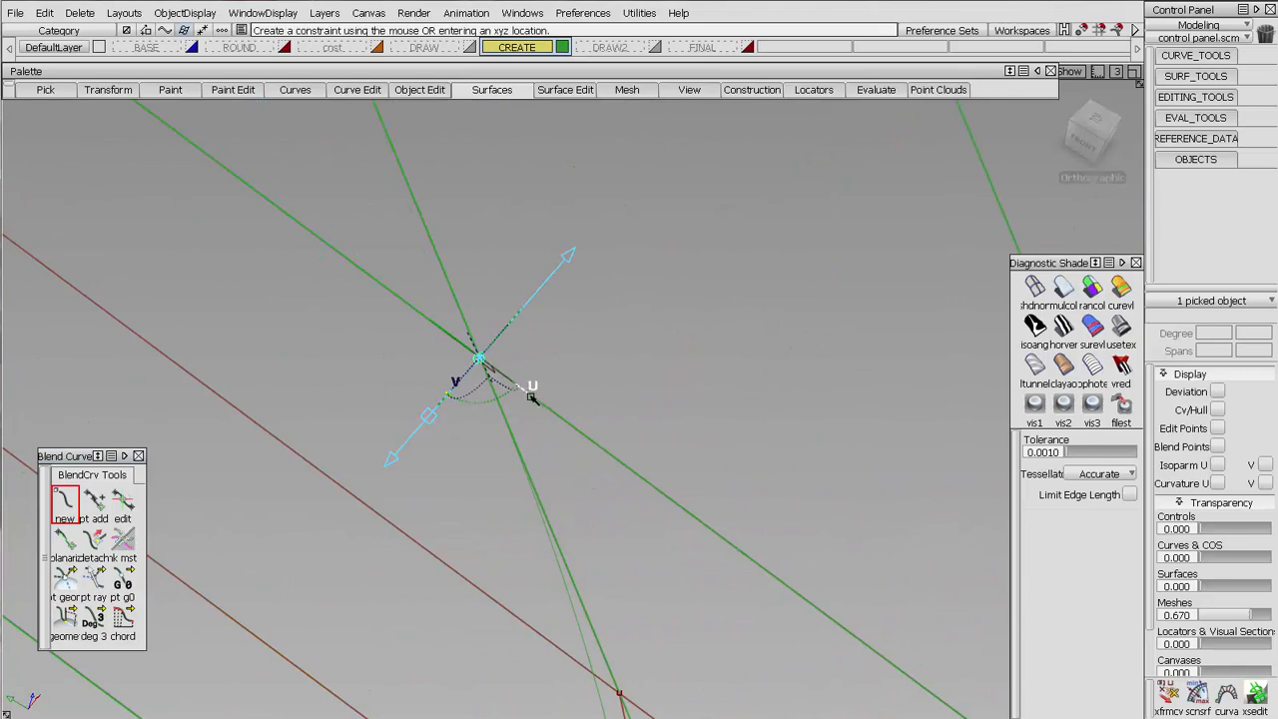
# Step: End the blend curve on the far V edge of fillet#39 and display its CVs and hull
pyautogui.keyDown('alt'); pyautogui.keyDown('shift'); pyautogui.moveTo(735, 427); pyautogui.dragTo(683, 427, button='right'); pyautogui.keyUp('shift'); pyautogui.keyUp('alt')
pyautogui.click(664, 391)
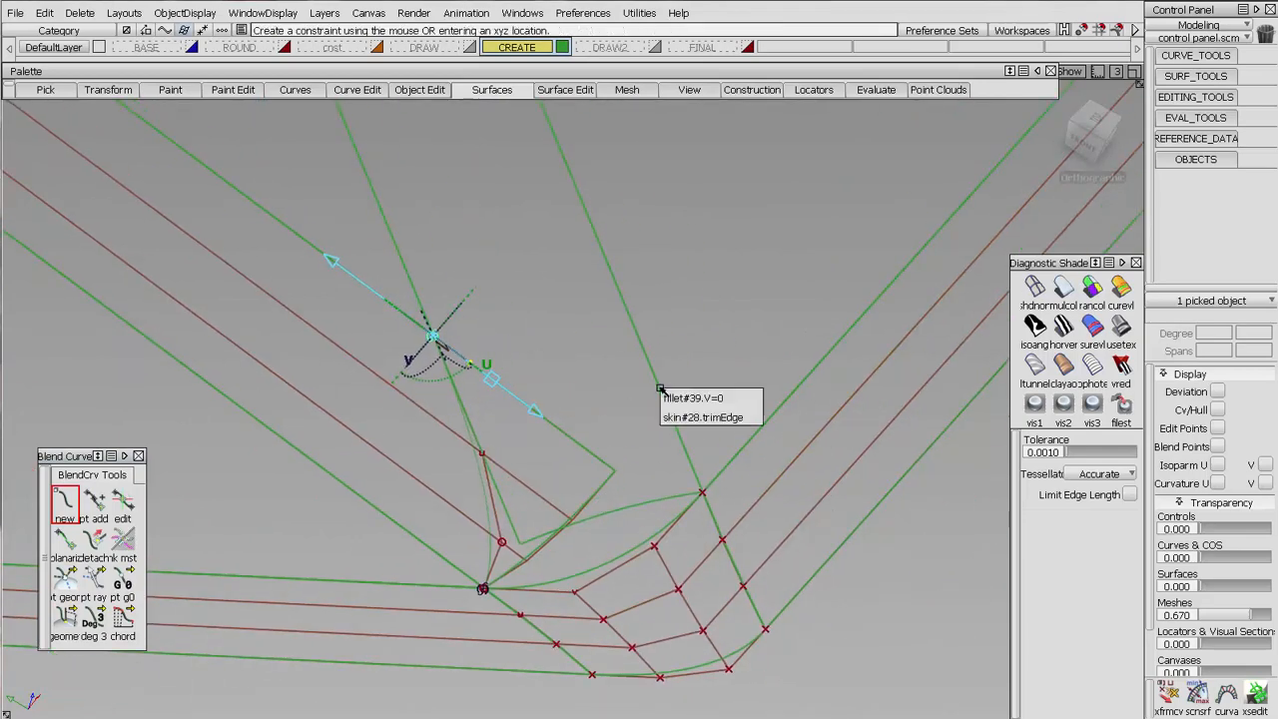
pyautogui.click(752, 397)
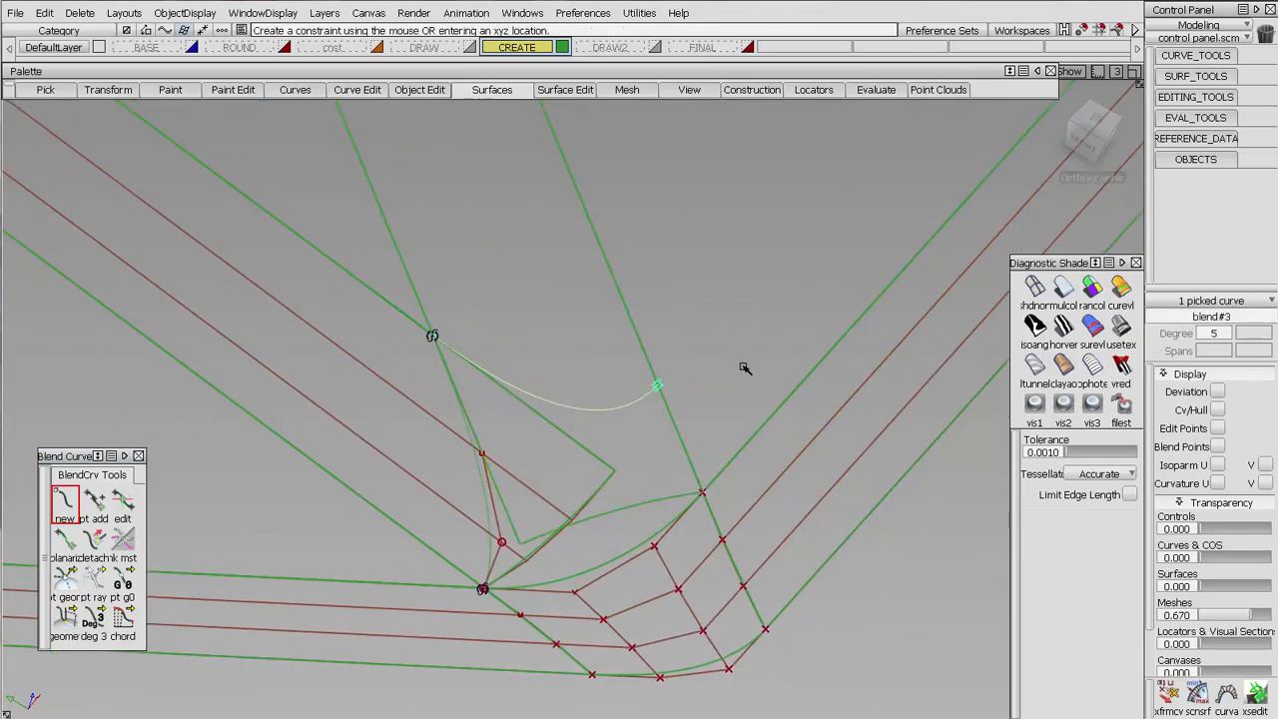
pyautogui.click(1218, 409)
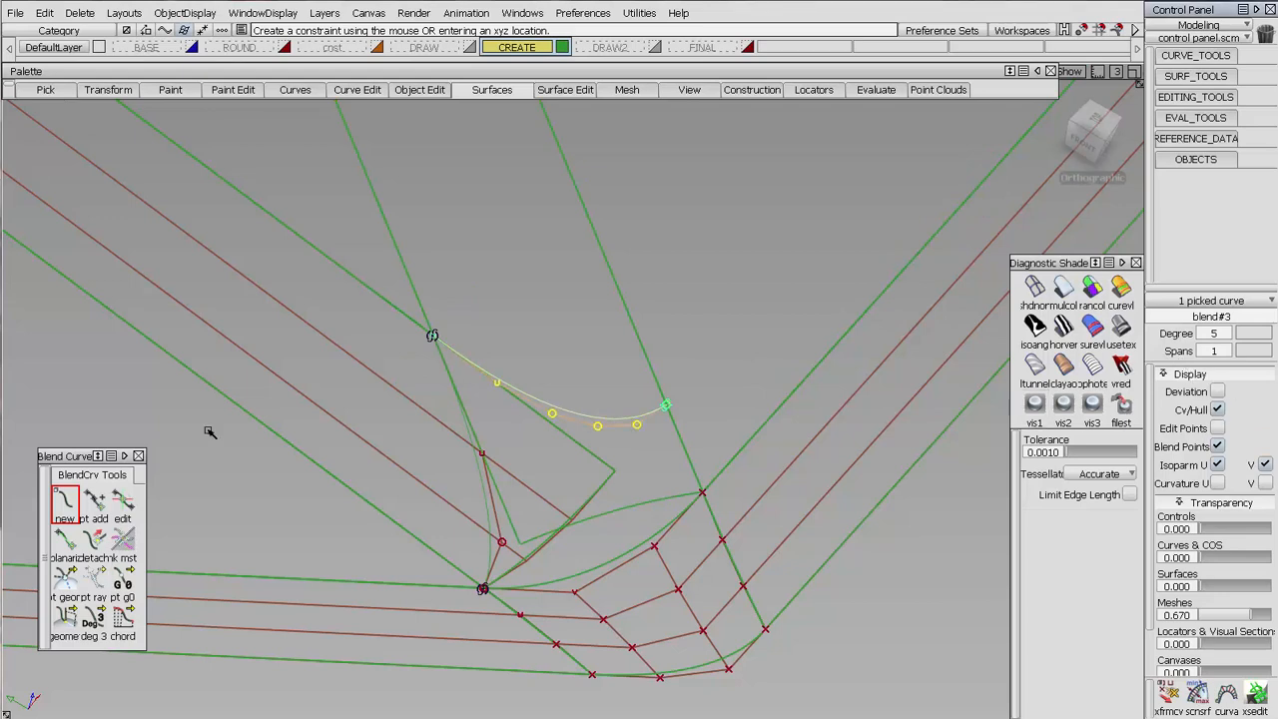
# Step: Set the blend curve's end point to G1 with geometry direction and change the curve to degree 3
pyautogui.moveTo(120, 584); pyautogui.dragTo(152, 589)
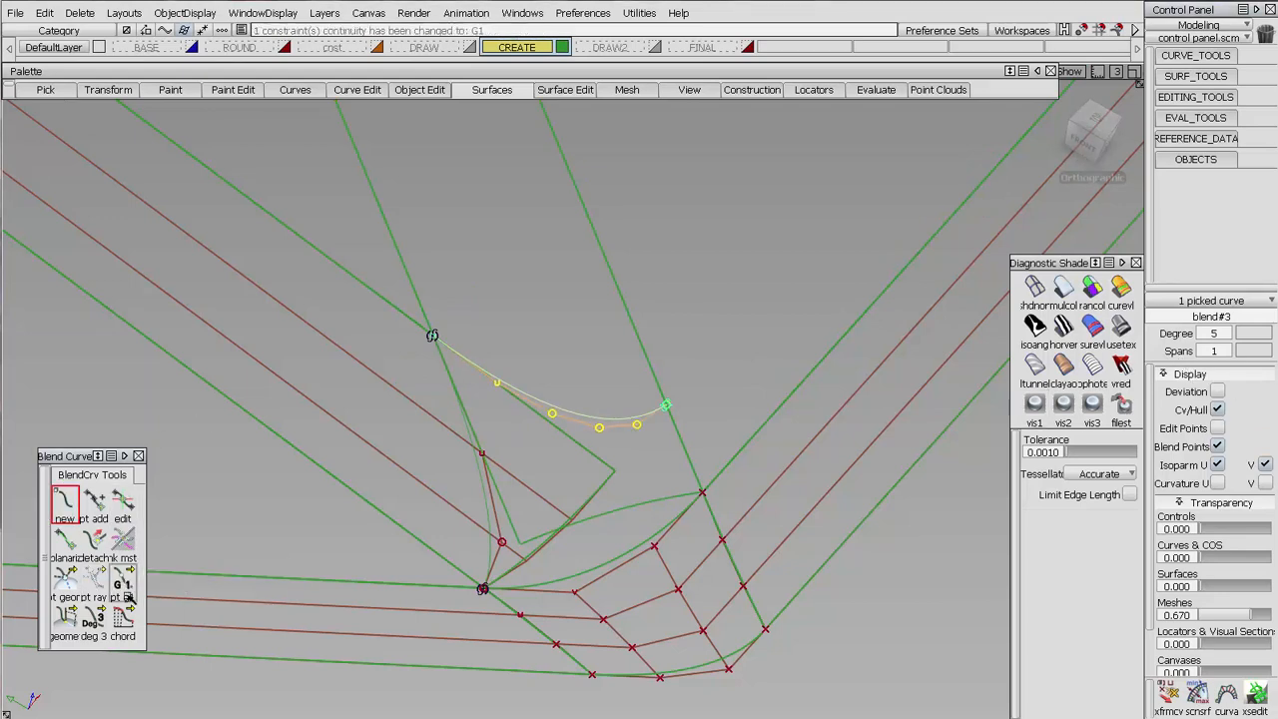
pyautogui.click(94, 616)
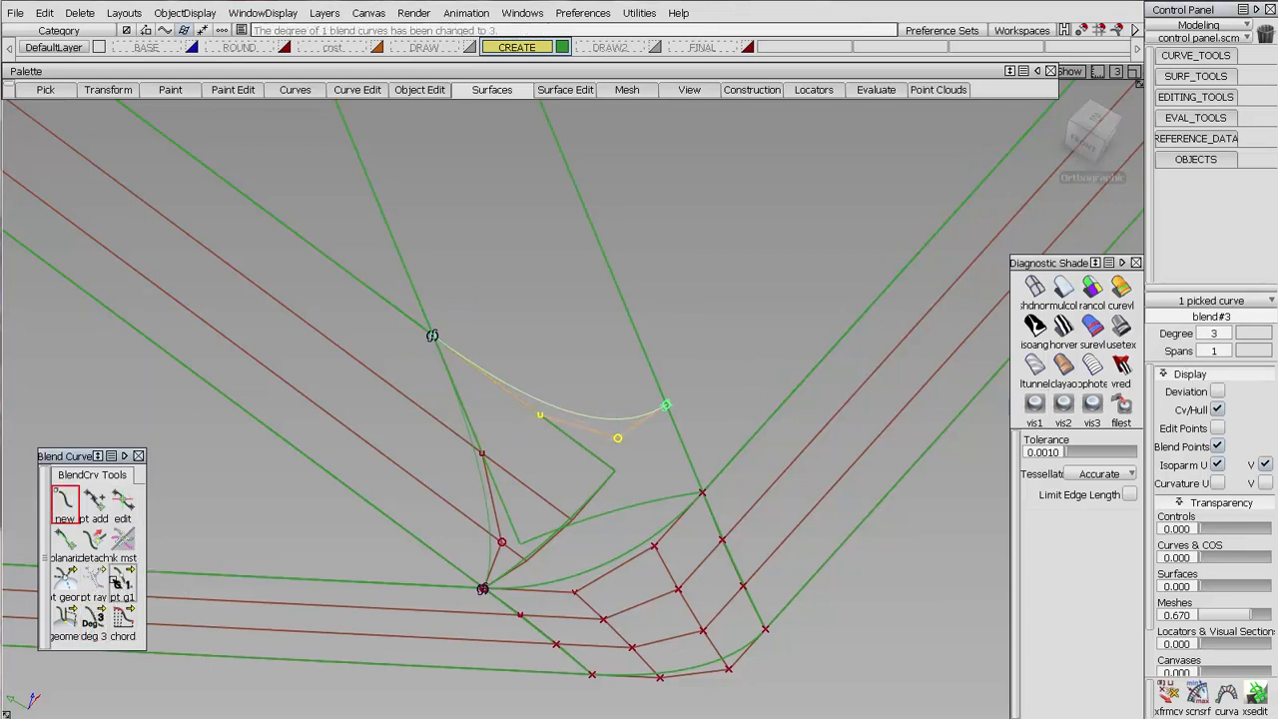
pyautogui.click(67, 584)
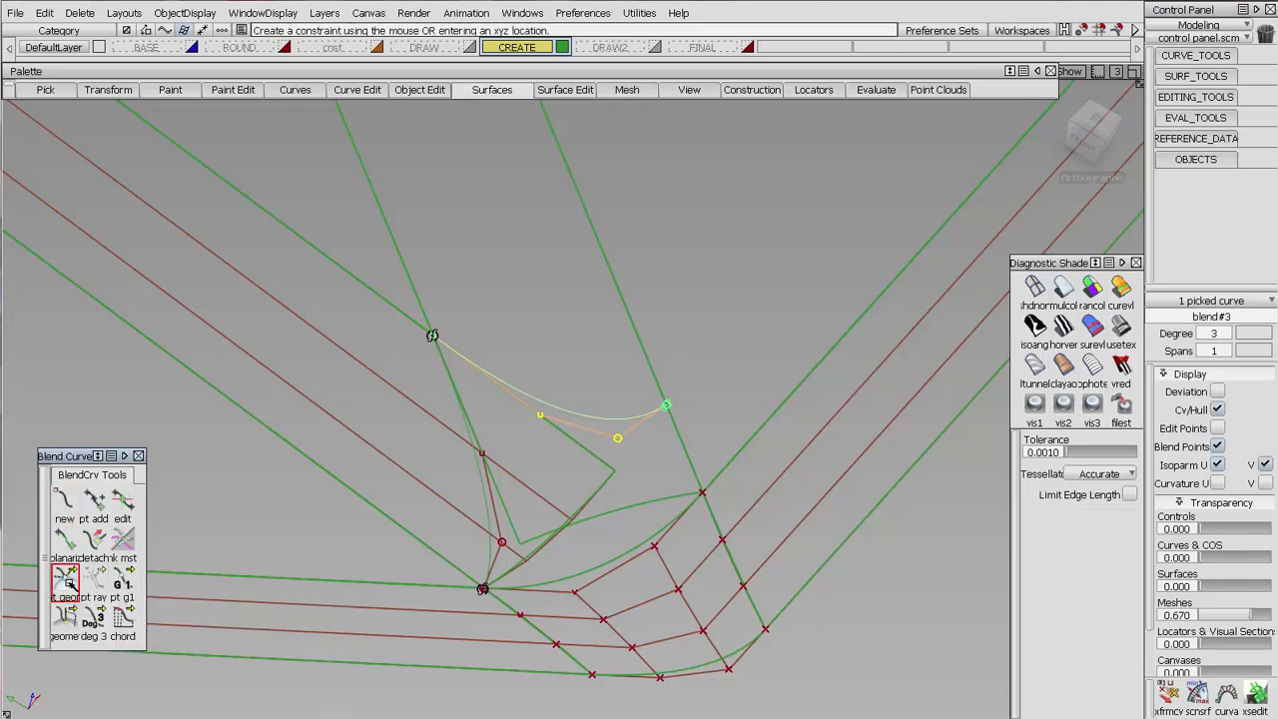
# Step: Show the CVs and hull of fillet#39 beneath the new blend curve
pyautogui.keyDown('alt'); pyautogui.keyDown('shift'); pyautogui.moveTo(613, 297); pyautogui.dragTo(624, 505); pyautogui.keyUp('shift'); pyautogui.keyUp('alt')
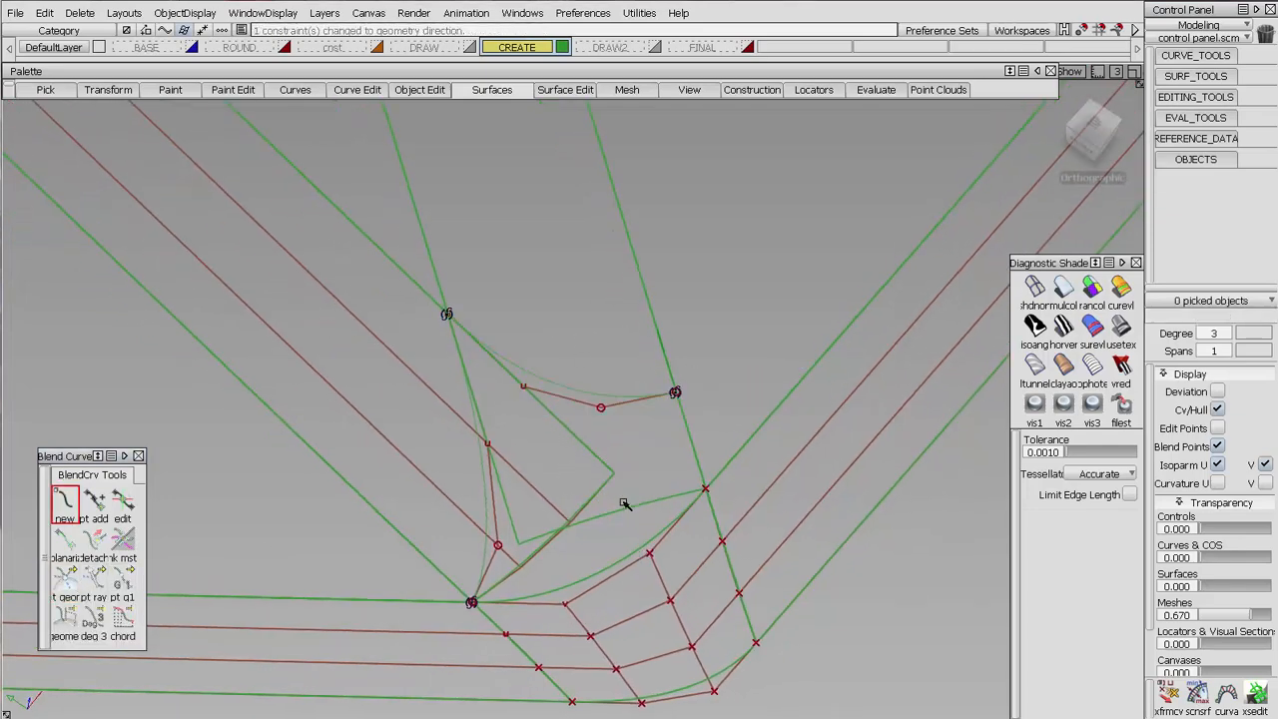
pyautogui.click(619, 504)
pyautogui.keyDown('ctrl'); pyautogui.keyDown('shift'); pyautogui.moveTo(579, 250); pyautogui.dragTo(581, 259, button='right'); pyautogui.keyUp('shift'); pyautogui.keyUp('ctrl')
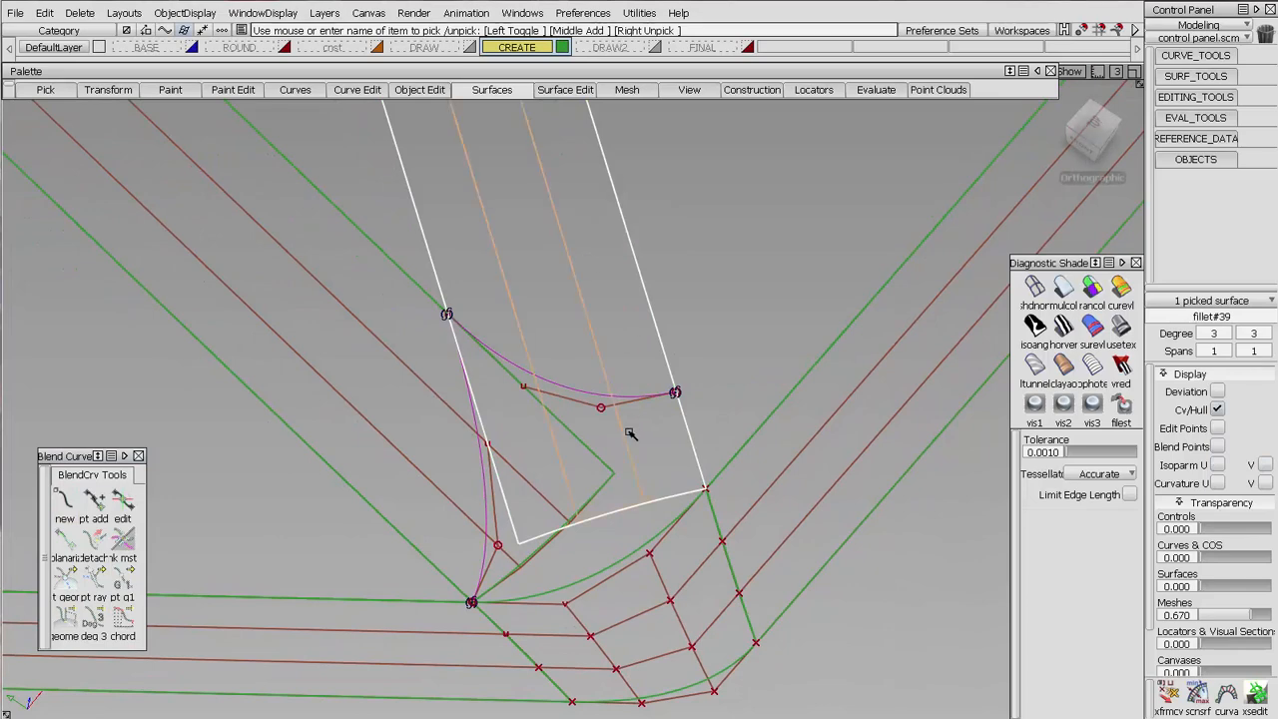
pyautogui.keyDown('alt'); pyautogui.keyDown('shift'); pyautogui.moveTo(630, 431); pyautogui.dragTo(732, 396, button='right'); pyautogui.keyUp('shift'); pyautogui.keyUp('alt')
pyautogui.keyDown('alt'); pyautogui.keyDown('shift'); pyautogui.moveTo(732, 396); pyautogui.dragTo(494, 356); pyautogui.keyUp('shift'); pyautogui.keyUp('alt')
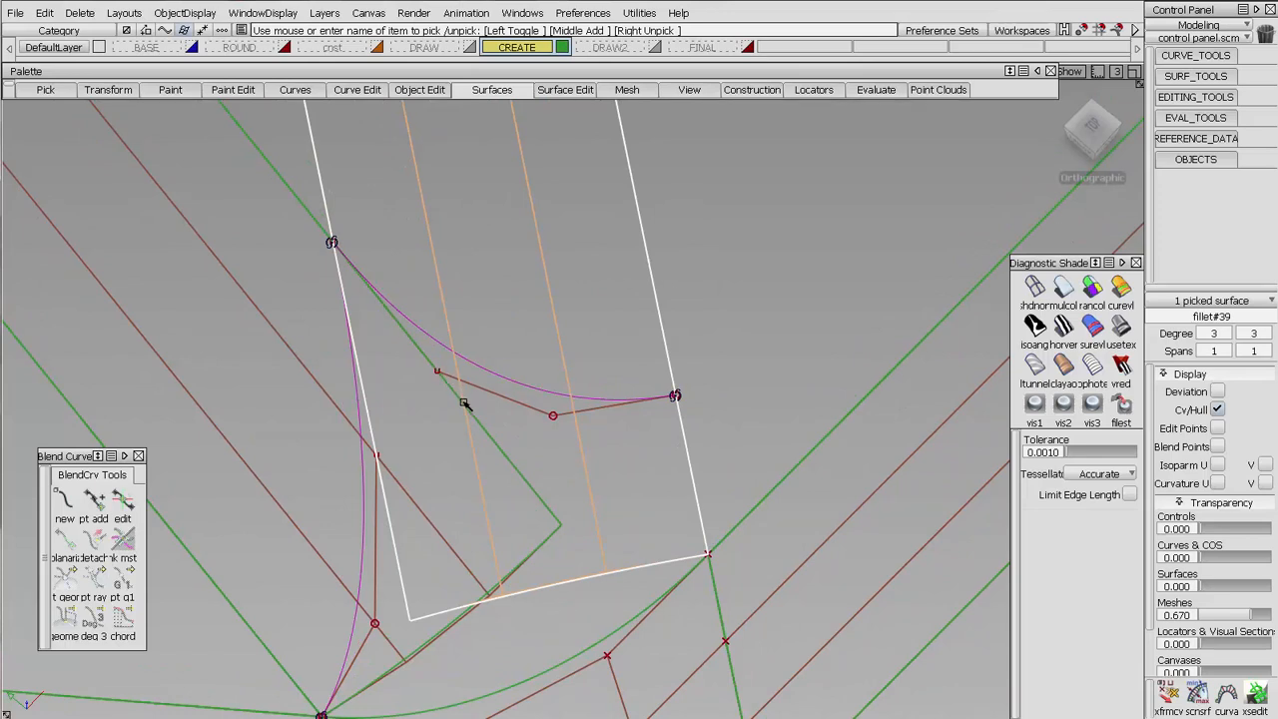
# Step: Slide the blend curve's end point down fillet#39's edge and adjust its tangent length to put the CV on the fillet's hull line
pyautogui.click(122, 501)
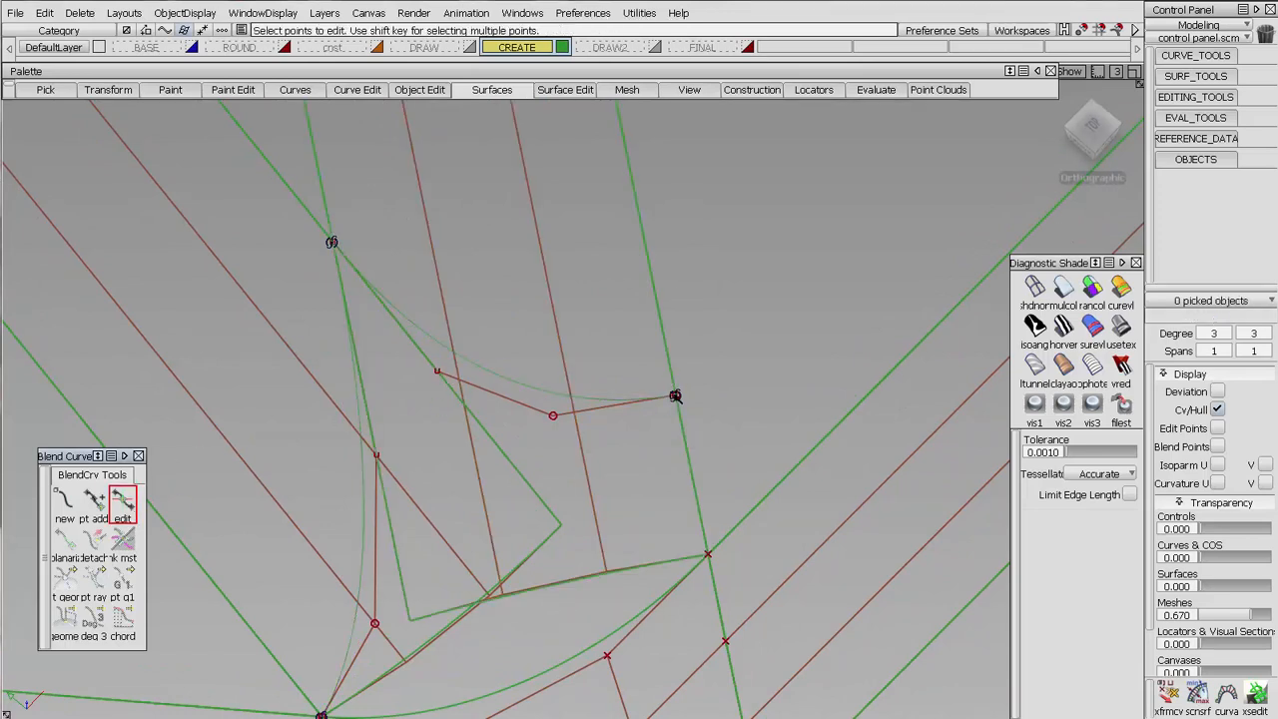
pyautogui.click(675, 396)
pyautogui.keyDown('alt'); pyautogui.keyDown('shift'); pyautogui.moveTo(716, 299); pyautogui.dragTo(682, 444); pyautogui.keyUp('shift'); pyautogui.keyUp('alt')
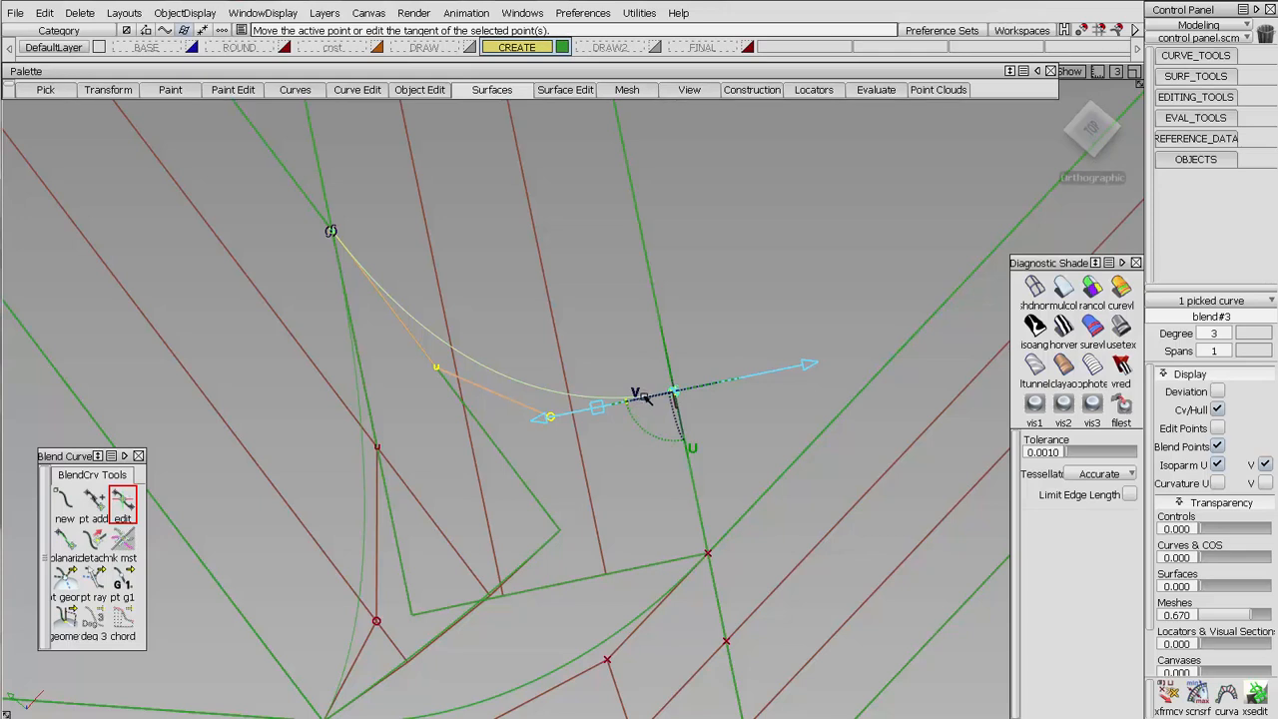
pyautogui.moveTo(636, 424); pyautogui.dragTo(580, 411)
pyautogui.moveTo(679, 393); pyautogui.dragTo(693, 445)
pyautogui.moveTo(602, 457); pyautogui.dragTo(550, 471)
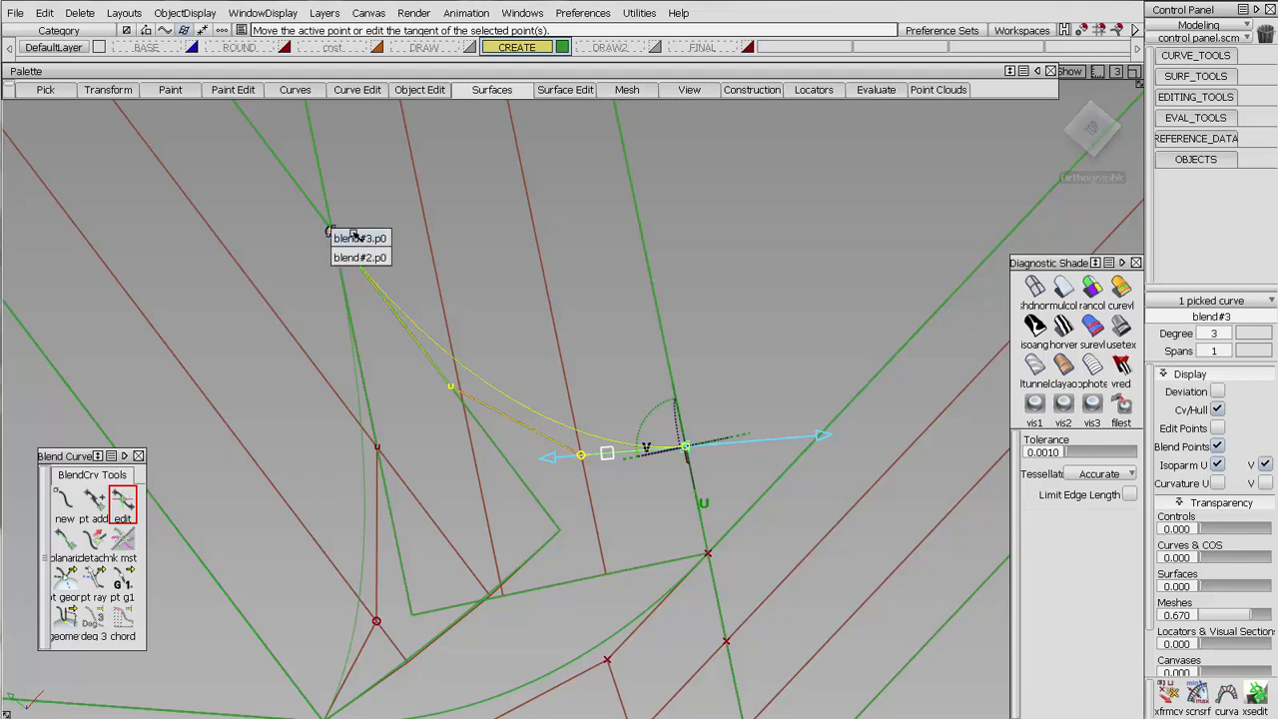
# Step: Lengthen the blend curve's start tangent until its CV sits on fillet#39's hull line, and check both blend curves around the corner
pyautogui.click(331, 230)
pyautogui.moveTo(375, 302); pyautogui.dragTo(431, 296)
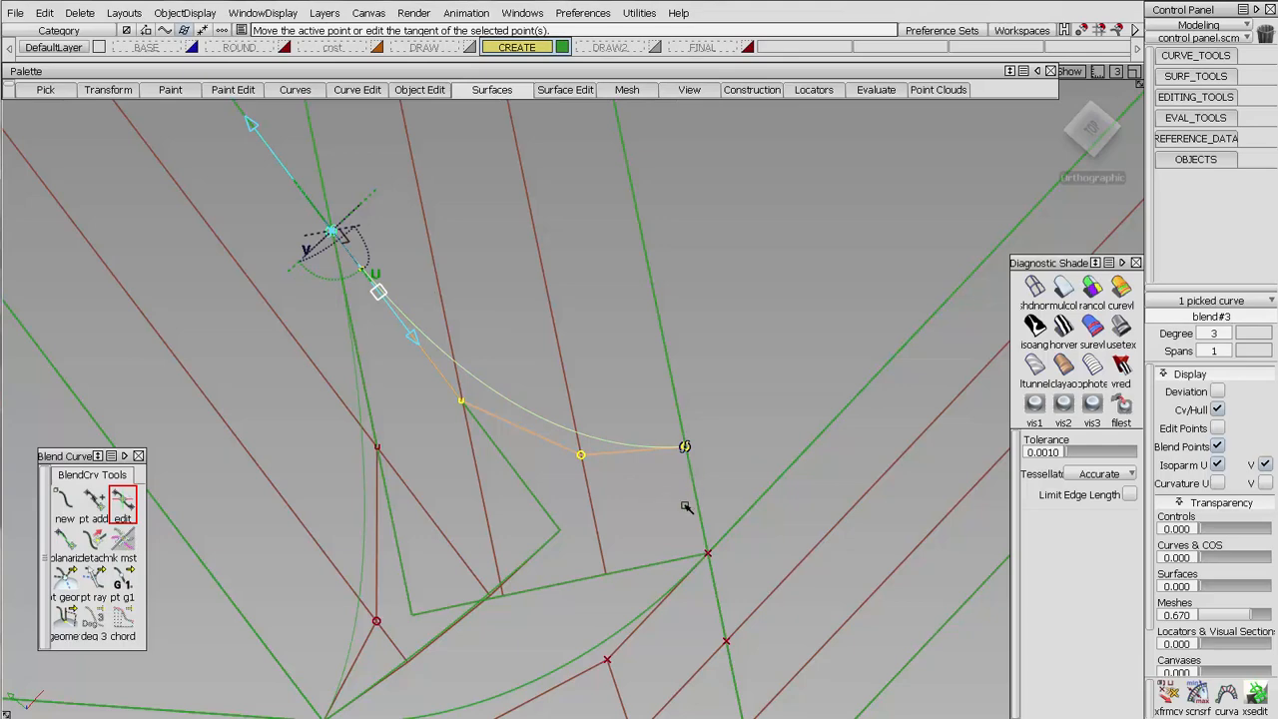
pyautogui.click(700, 428)
pyautogui.keyDown('alt'); pyautogui.keyDown('shift'); pyautogui.moveTo(699, 428); pyautogui.dragTo(575, 391, button='right'); pyautogui.keyUp('shift'); pyautogui.keyUp('alt')
pyautogui.keyDown('alt'); pyautogui.keyDown('shift'); pyautogui.moveTo(627, 421); pyautogui.dragTo(635, 332, button='middle'); pyautogui.keyUp('shift'); pyautogui.keyUp('alt')
pyautogui.keyDown('alt'); pyautogui.keyDown('shift'); pyautogui.moveTo(634, 332); pyautogui.dragTo(555, 461); pyautogui.keyUp('shift'); pyautogui.keyUp('alt')
pyautogui.keyDown('alt'); pyautogui.keyDown('shift'); pyautogui.moveTo(545, 396); pyautogui.dragTo(628, 387, button='right'); pyautogui.keyUp('shift'); pyautogui.keyUp('alt')
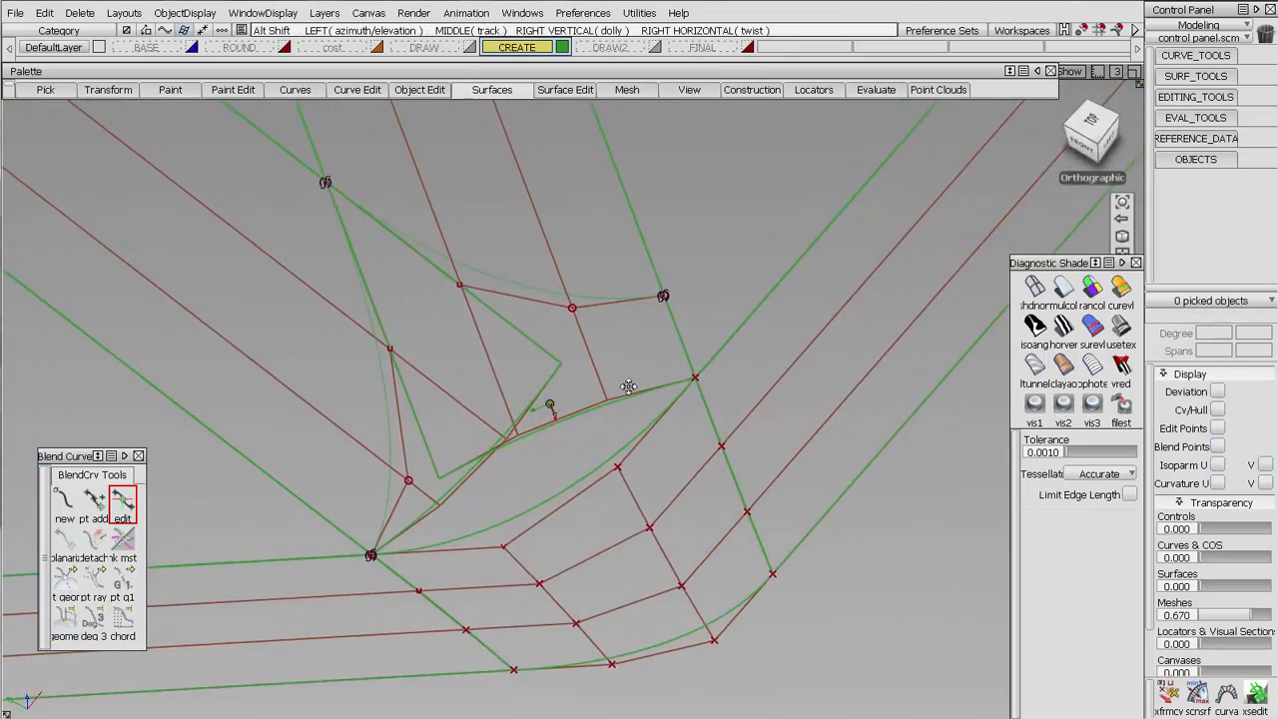
pyautogui.keyDown('alt'); pyautogui.keyDown('shift'); pyautogui.moveTo(629, 386); pyautogui.dragTo(711, 421, button='middle'); pyautogui.keyUp('shift'); pyautogui.keyUp('alt')
# Step: Hide all CVs and hulls and trim-convert fillet#39 to the new blend curve, projecting along the Normal
pyautogui.hotkey('ctrl', 'h')
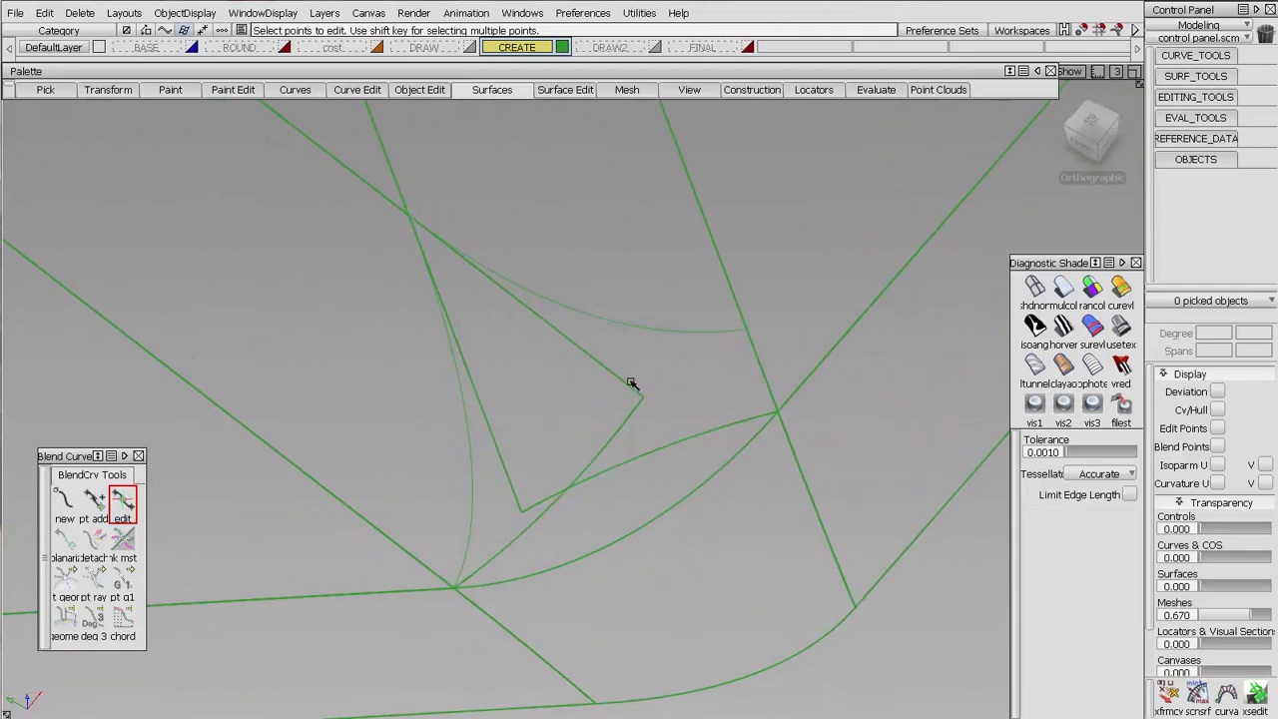
pyautogui.click(1166, 96)
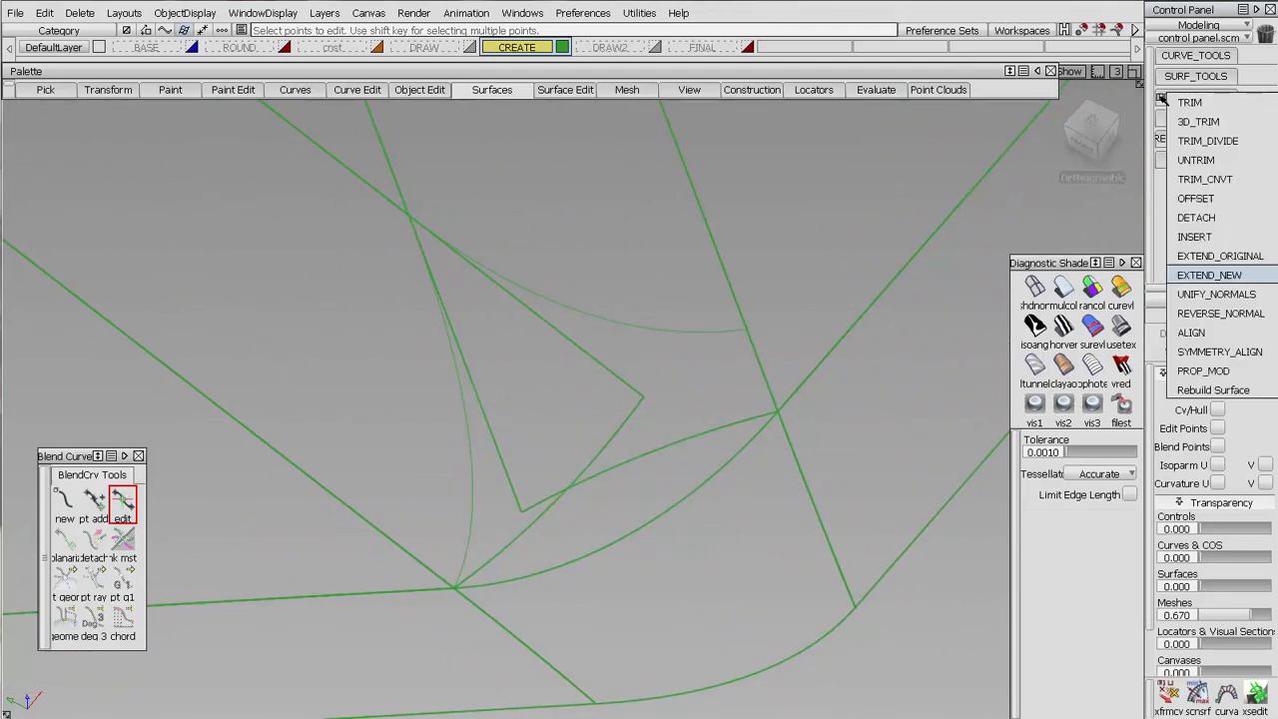
pyautogui.click(1187, 179)
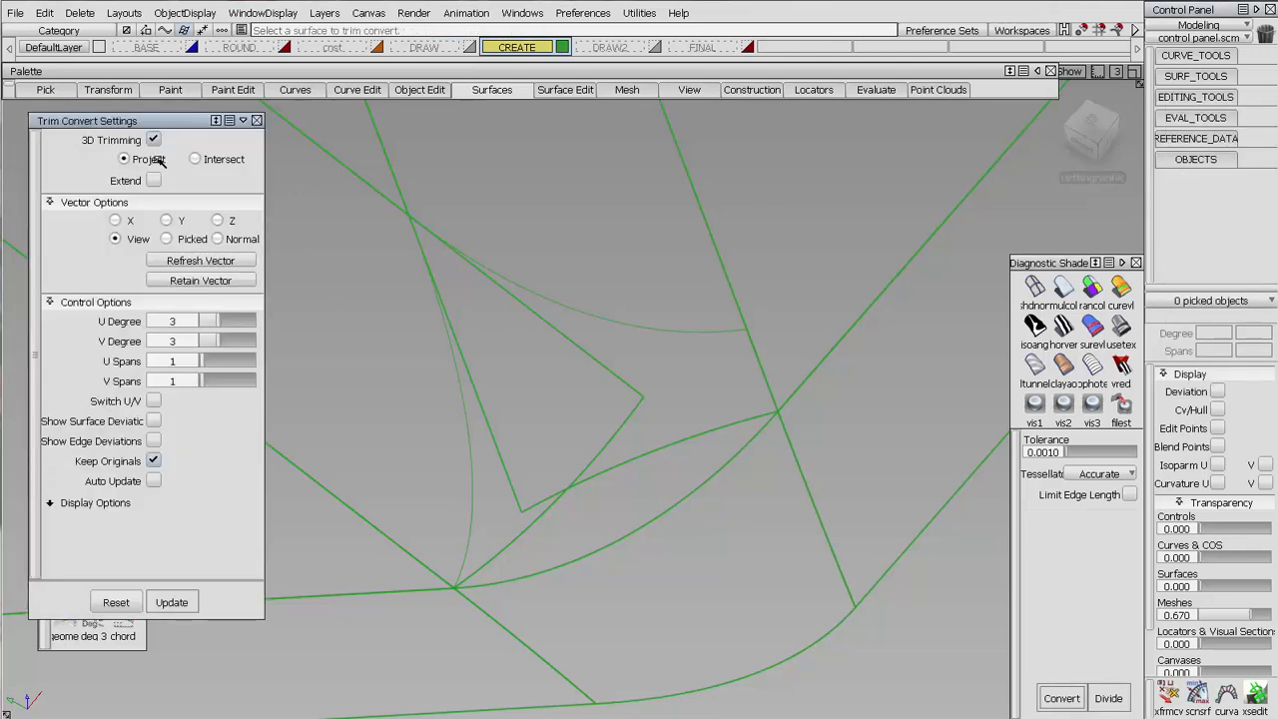
pyautogui.click(218, 238)
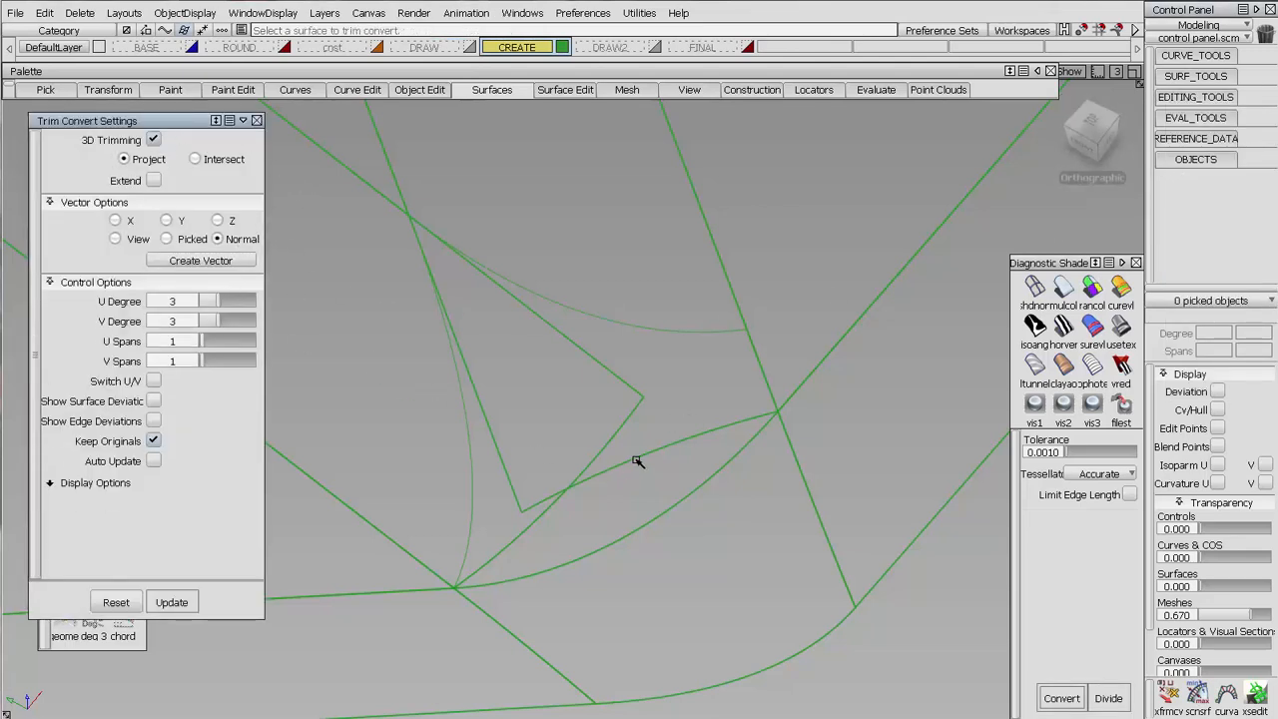
pyautogui.click(613, 243)
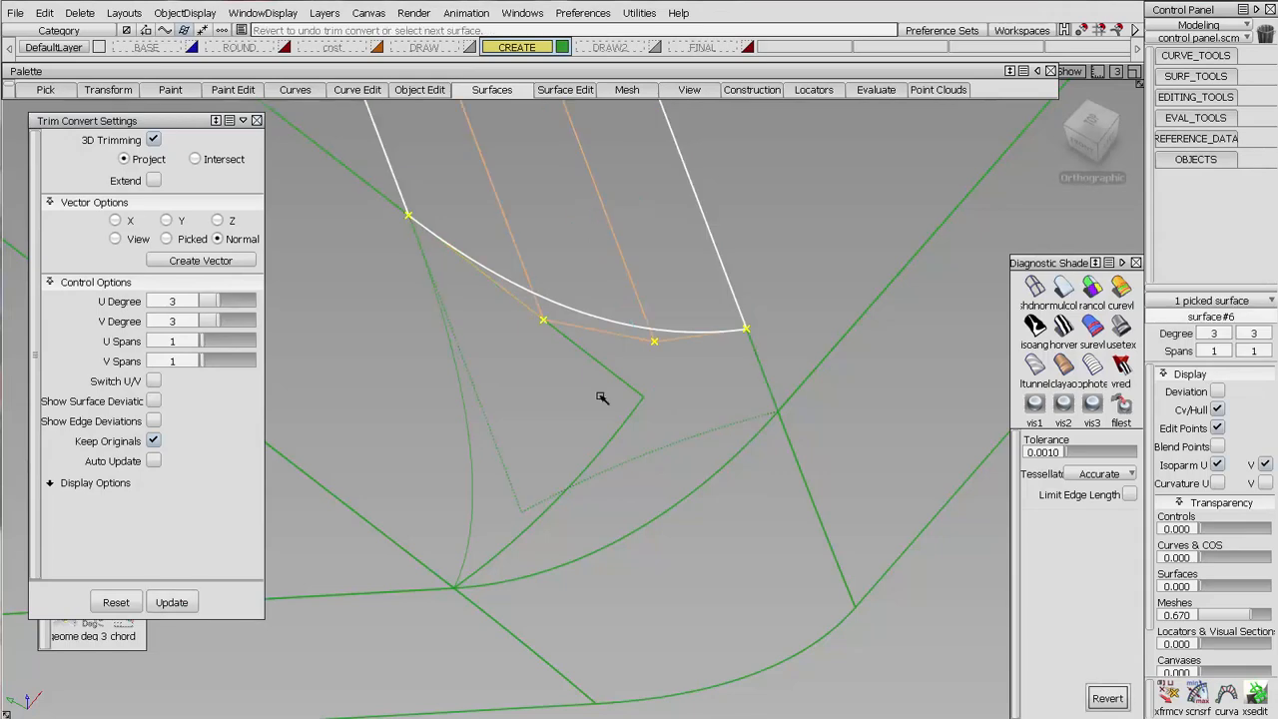
# Step: Trim-convert the adjoining fillet#42 using the first blend curve as its boundary
pyautogui.click(584, 462)
pyautogui.click(592, 465)
pyautogui.click(470, 502)
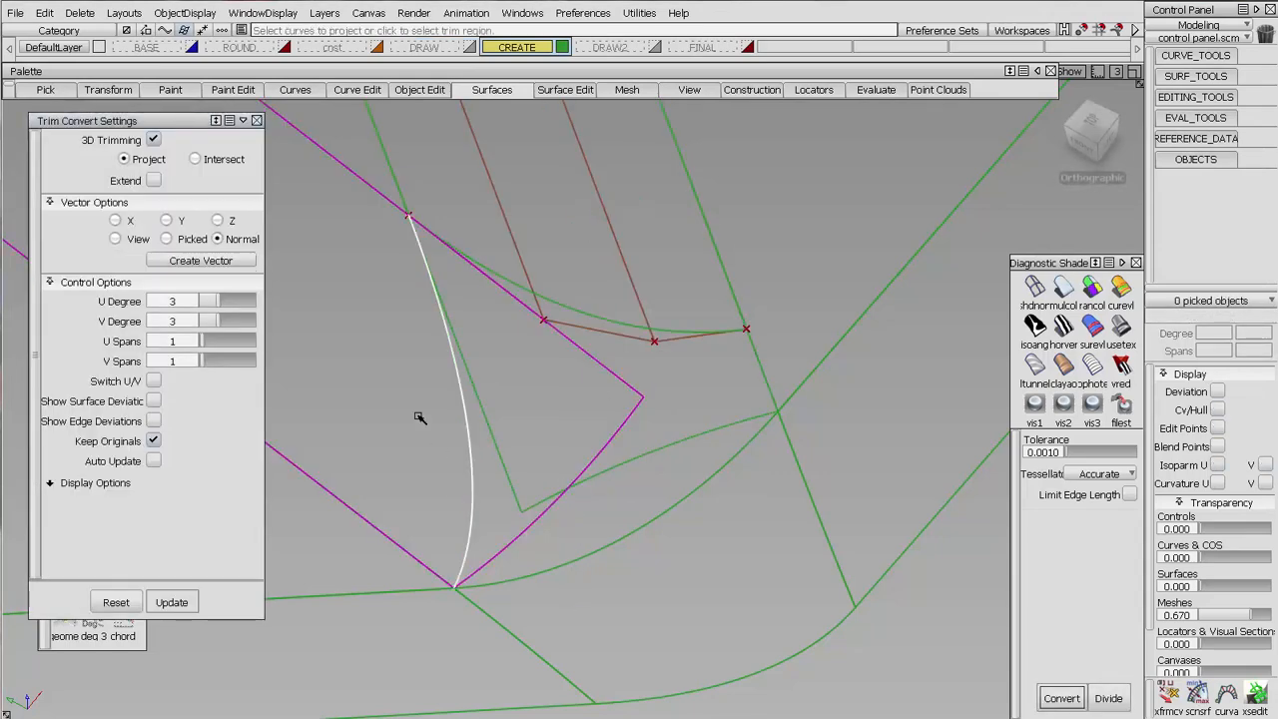
pyautogui.click(420, 415)
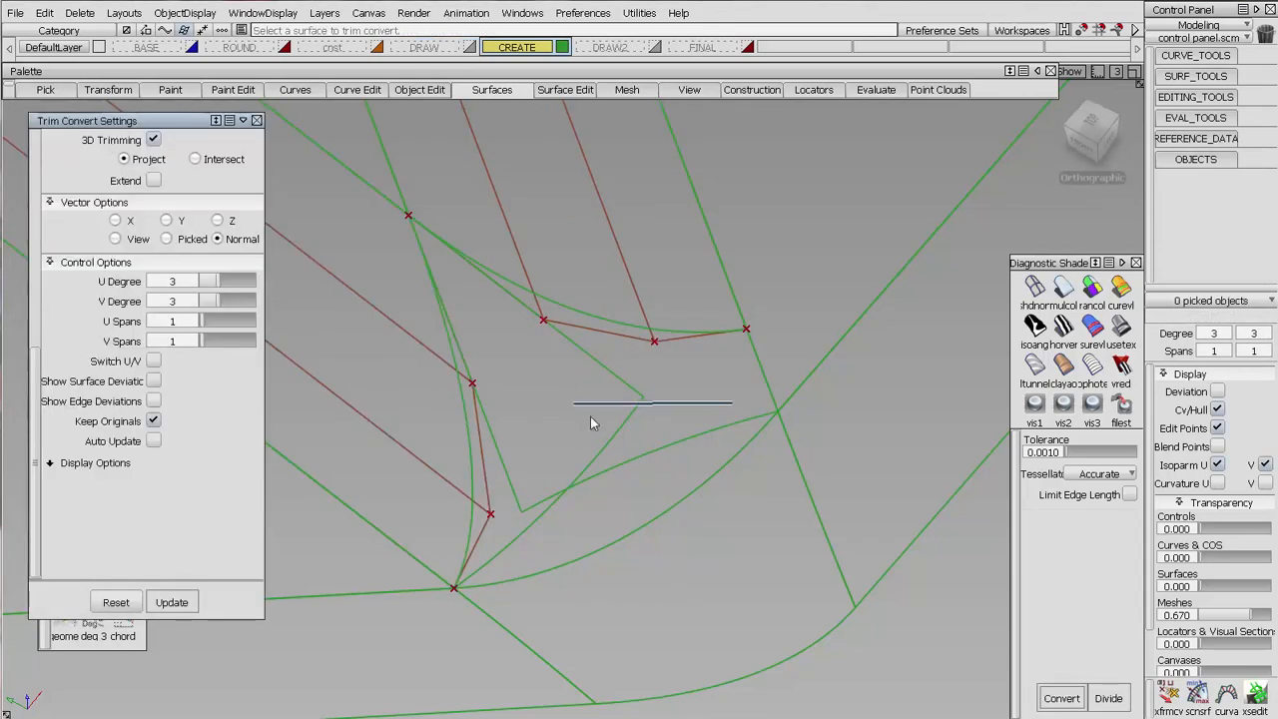
# Step: Assign the original fillets and both blend curves to the DRAW2 layer
pyautogui.moveTo(590, 422)
pyautogui.keyDown('ctrl'); pyautogui.keyDown('shift'); pyautogui.mouseDown()
pyautogui.moveTo(630, 465)
pyautogui.moveTo(599, 419)
pyautogui.mouseUp(); pyautogui.keyUp('shift'); pyautogui.keyUp('ctrl')
pyautogui.moveTo(607, 47); pyautogui.dragTo(605, 65)
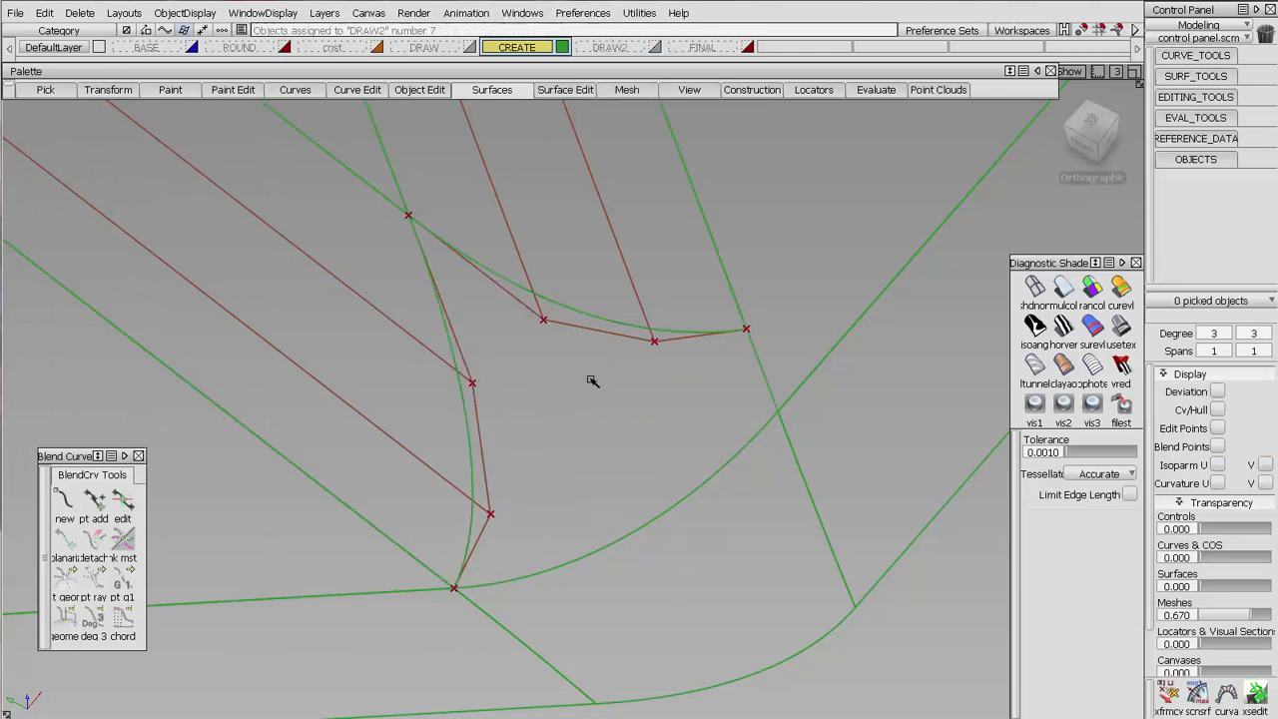
pyautogui.moveTo(357, 330); pyautogui.dragTo(725, 294)
pyautogui.press('Delete')
pyautogui.click(696, 462)
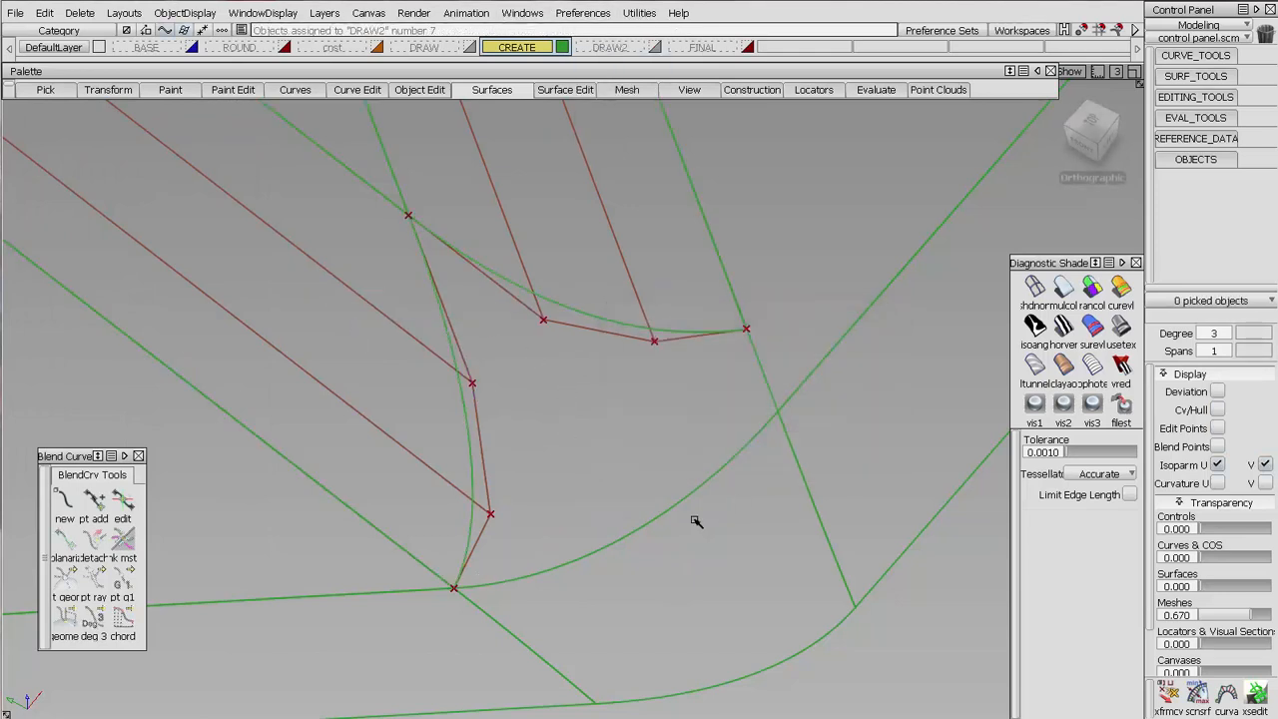
# Step: Pick the two converted fillets and the lower corner blend surface and display only their hulls, without CVs or edit points
pyautogui.keyDown('alt'); pyautogui.keyDown('shift'); pyautogui.moveTo(696, 521); pyautogui.dragTo(737, 435); pyautogui.keyUp('shift'); pyautogui.keyUp('alt')
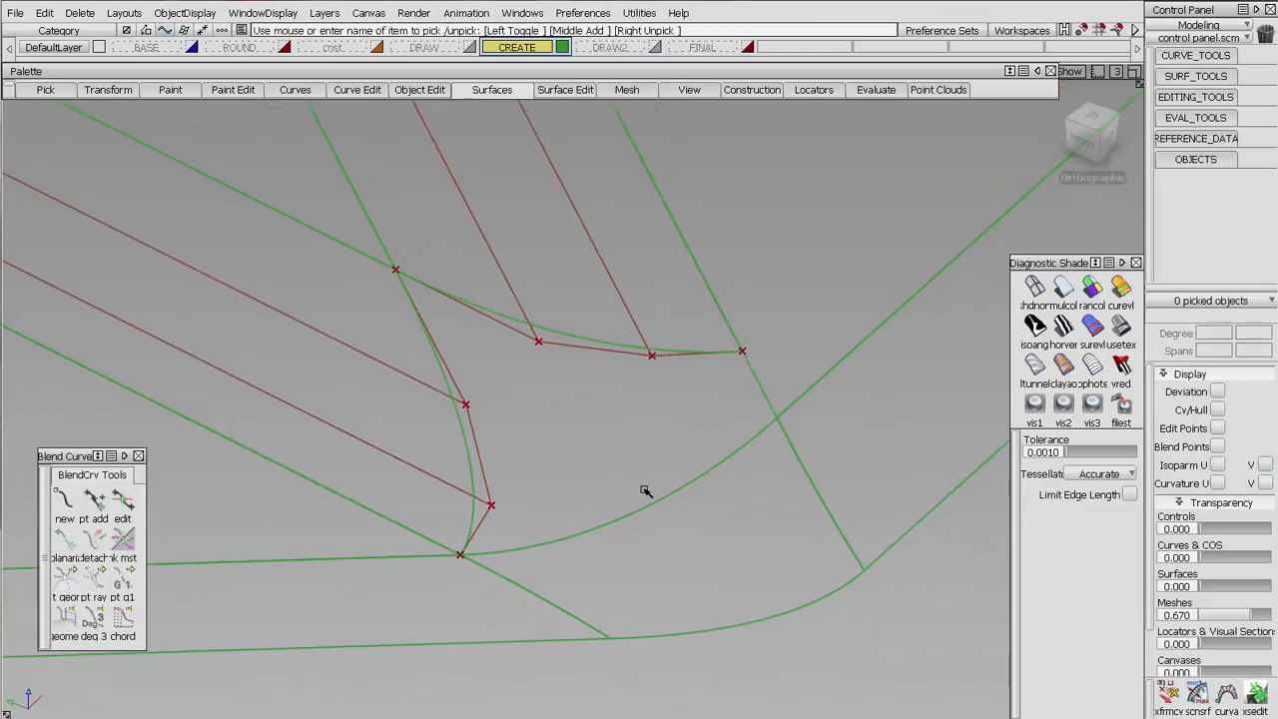
pyautogui.keyDown('ctrl'); pyautogui.keyDown('shift'); pyautogui.moveTo(610, 529); pyautogui.dragTo(607, 582); pyautogui.keyUp('shift'); pyautogui.keyUp('ctrl')
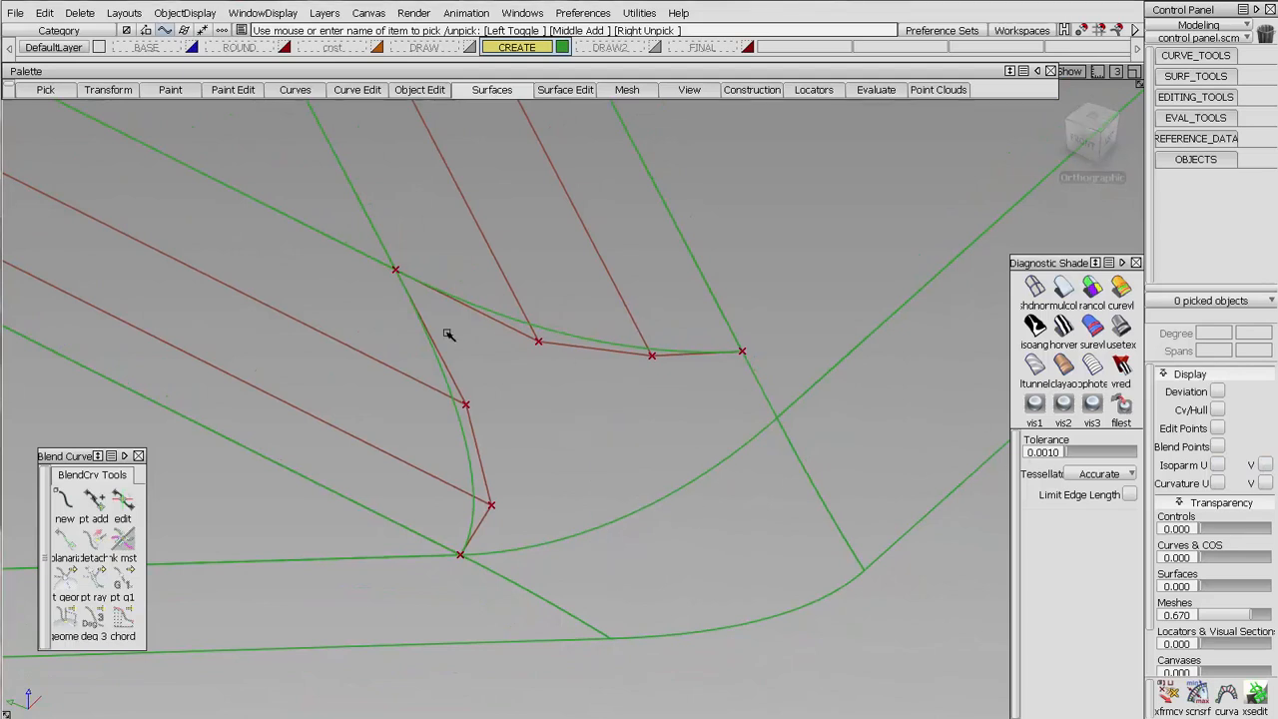
pyautogui.moveTo(392, 331); pyautogui.dragTo(693, 553)
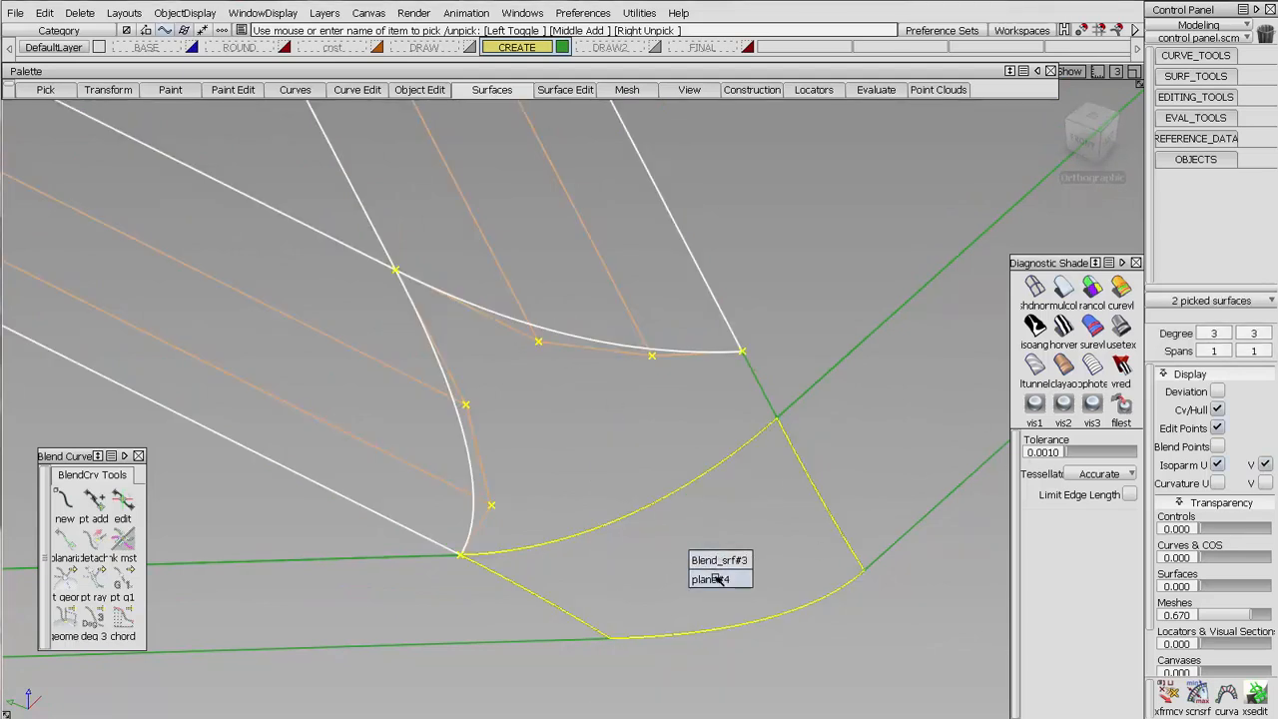
pyautogui.click(714, 579)
pyautogui.click(675, 499)
pyautogui.click(699, 508)
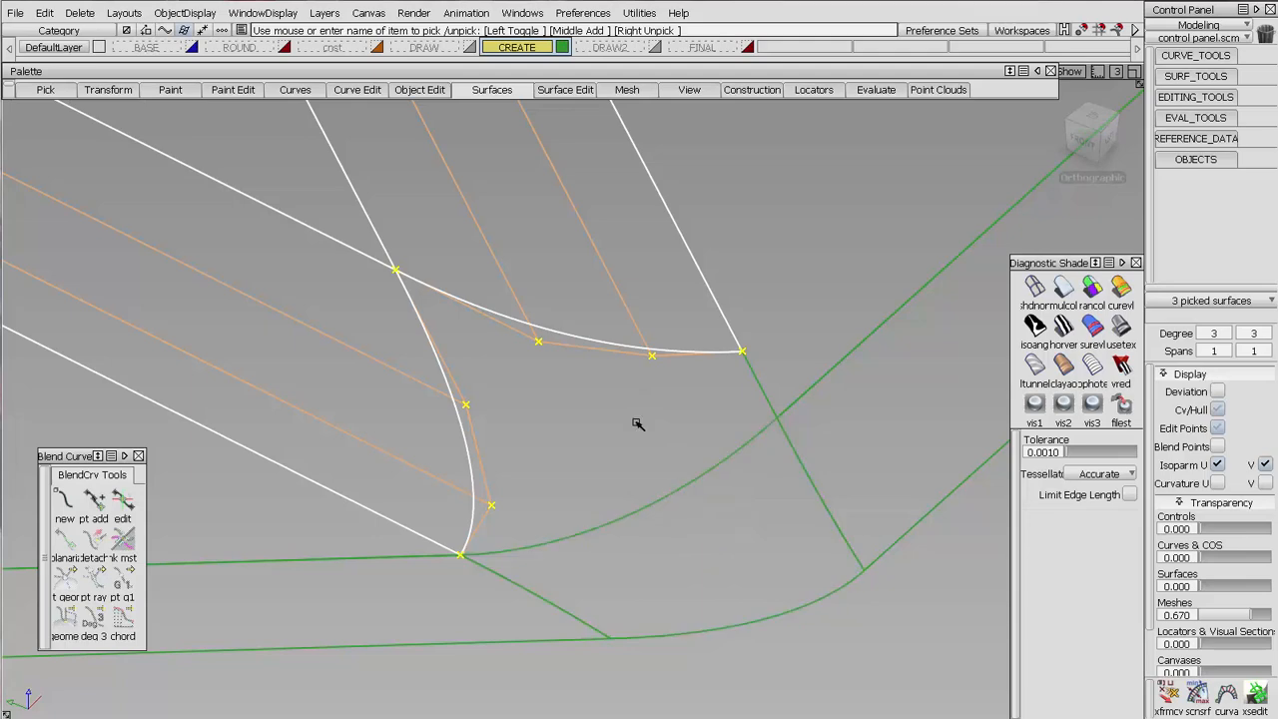
pyautogui.keyDown('ctrl'); pyautogui.keyDown('shift'); pyautogui.moveTo(634, 402); pyautogui.dragTo(646, 535, button='middle'); pyautogui.keyUp('shift'); pyautogui.keyUp('ctrl')
pyautogui.keyDown('ctrl'); pyautogui.keyDown('shift'); pyautogui.moveTo(562, 506); pyautogui.dragTo(642, 507); pyautogui.keyUp('shift'); pyautogui.keyUp('ctrl')
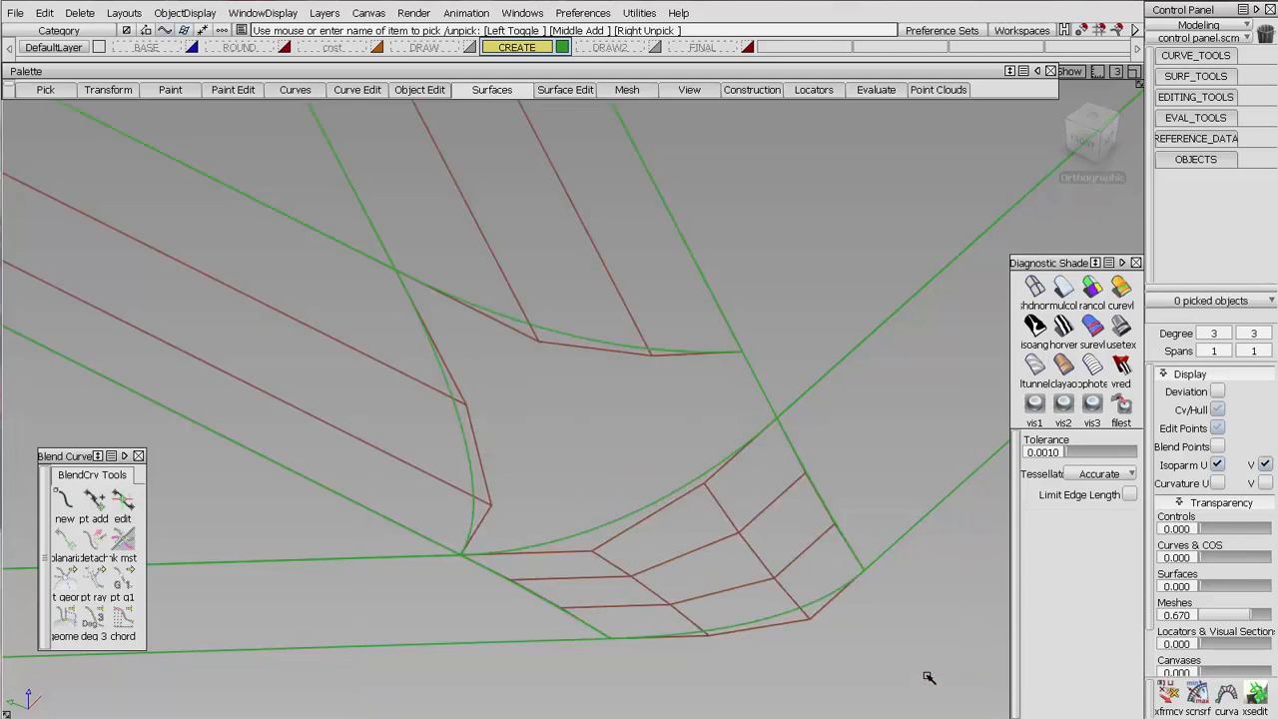
pyautogui.keyDown('alt'); pyautogui.keyDown('shift'); pyautogui.moveTo(777, 545); pyautogui.dragTo(780, 507); pyautogui.keyUp('shift'); pyautogui.keyUp('alt')
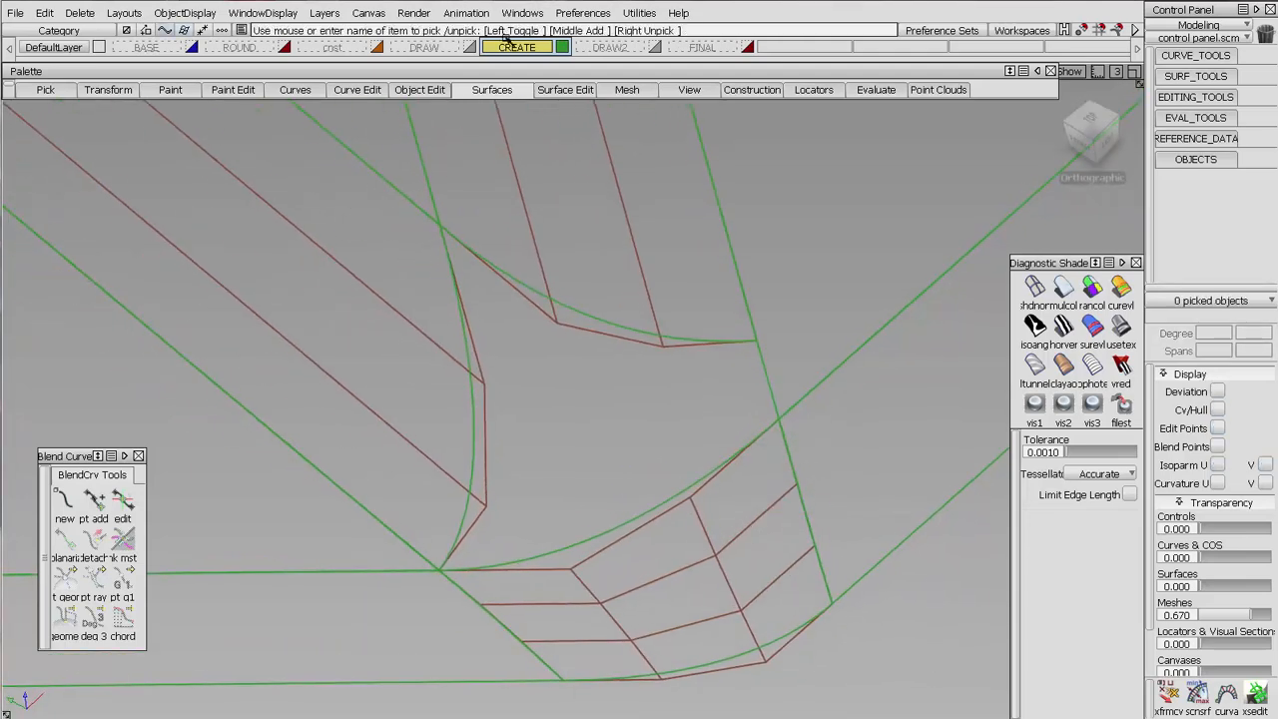
# Step: Start a Square surface with G0 Position on all four boundaries, without Boundary 2 colinearity or explicit control
pyautogui.click(492, 89)
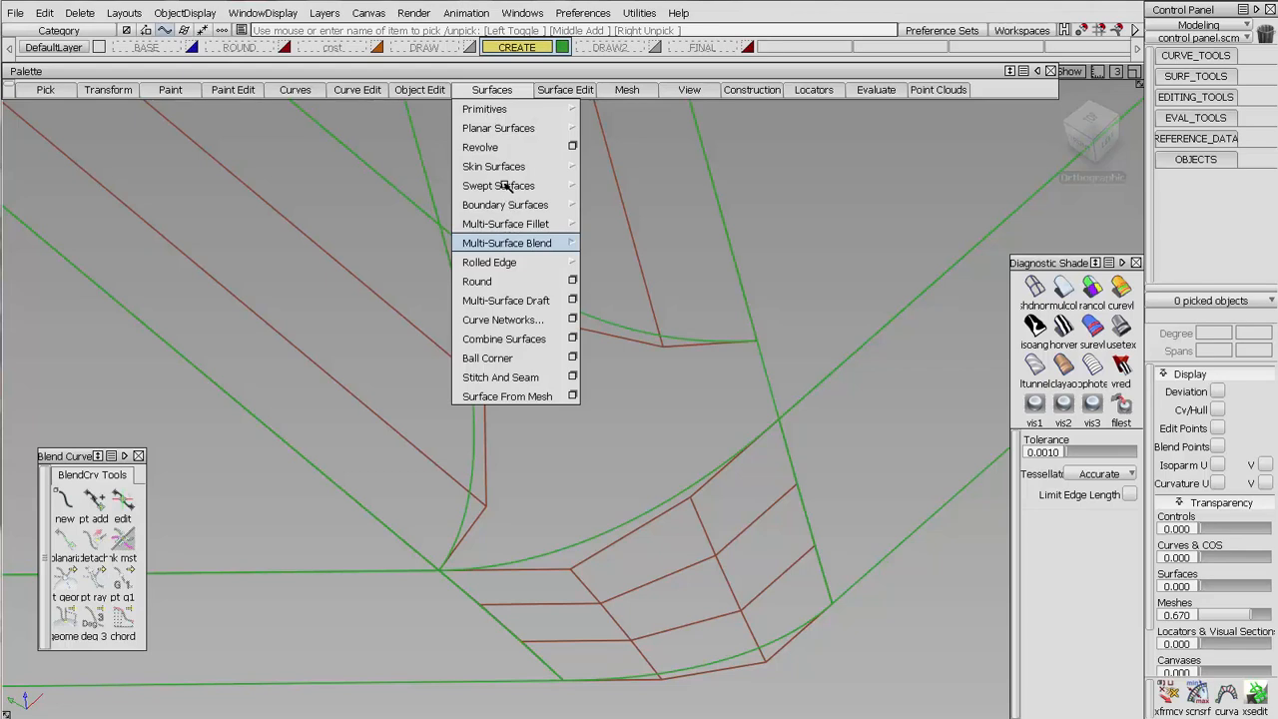
pyautogui.moveTo(513, 205)
pyautogui.click(606, 204)
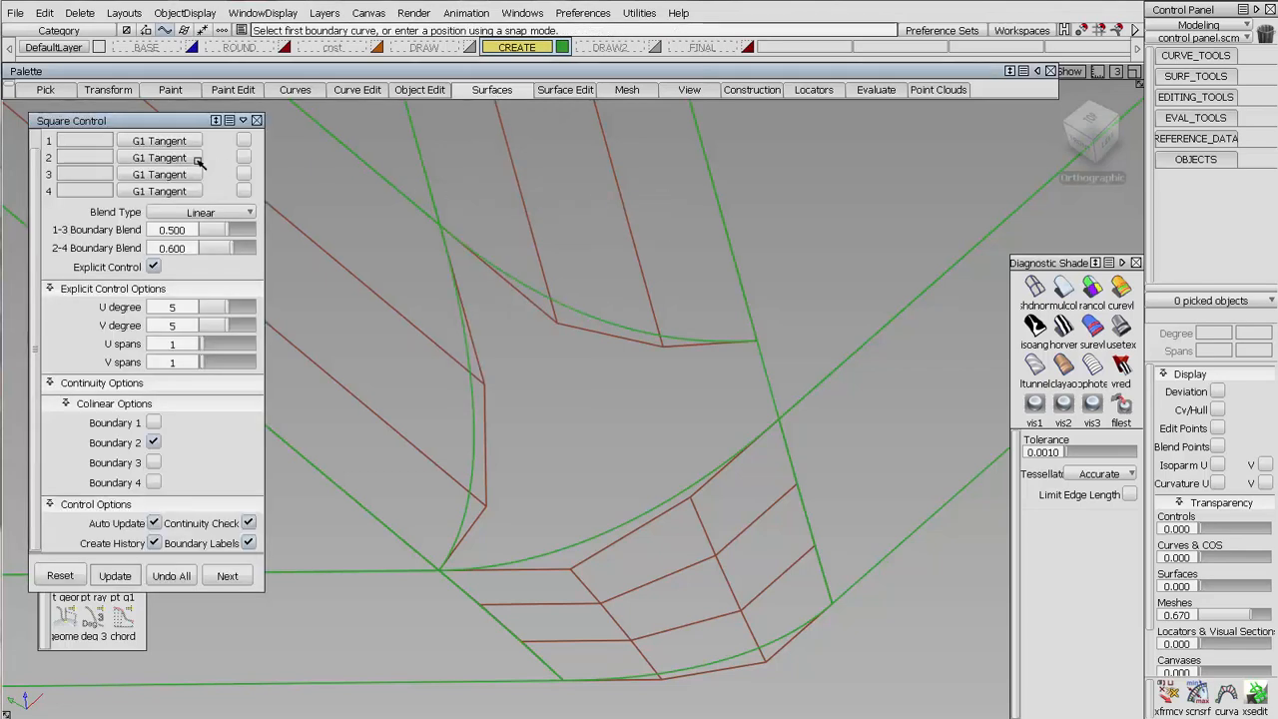
pyautogui.click(155, 140)
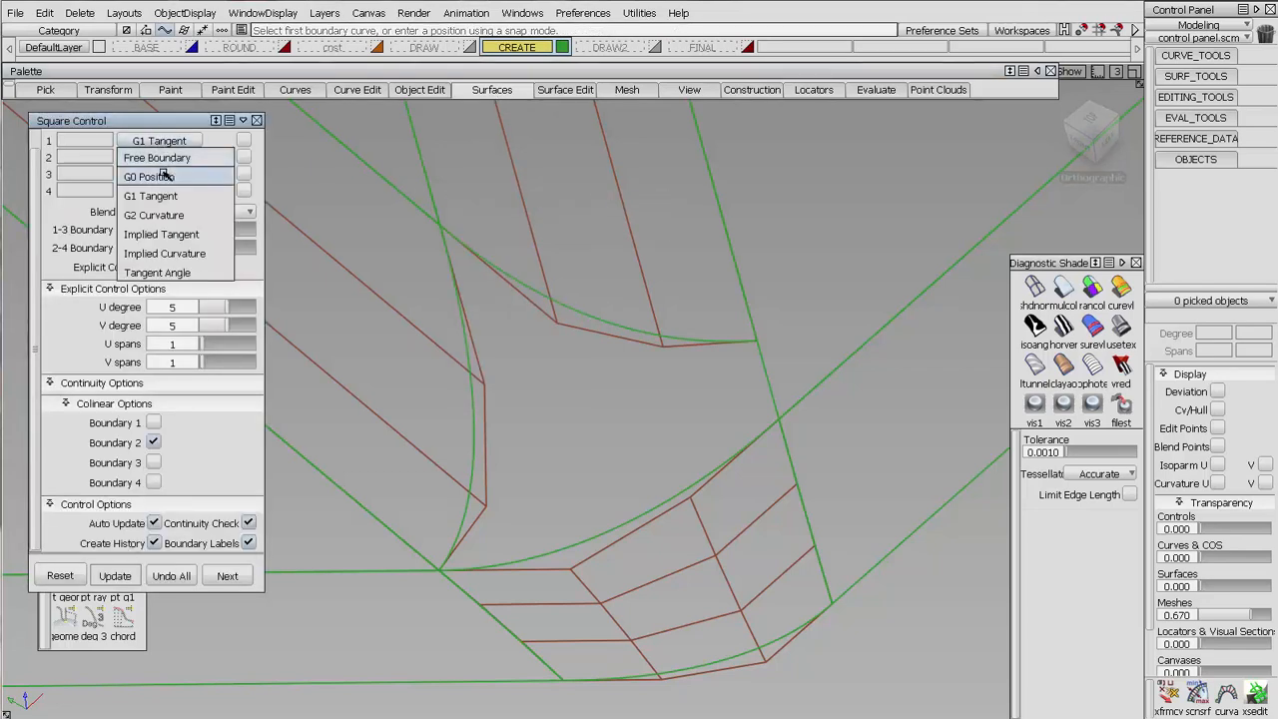
pyautogui.click(164, 179)
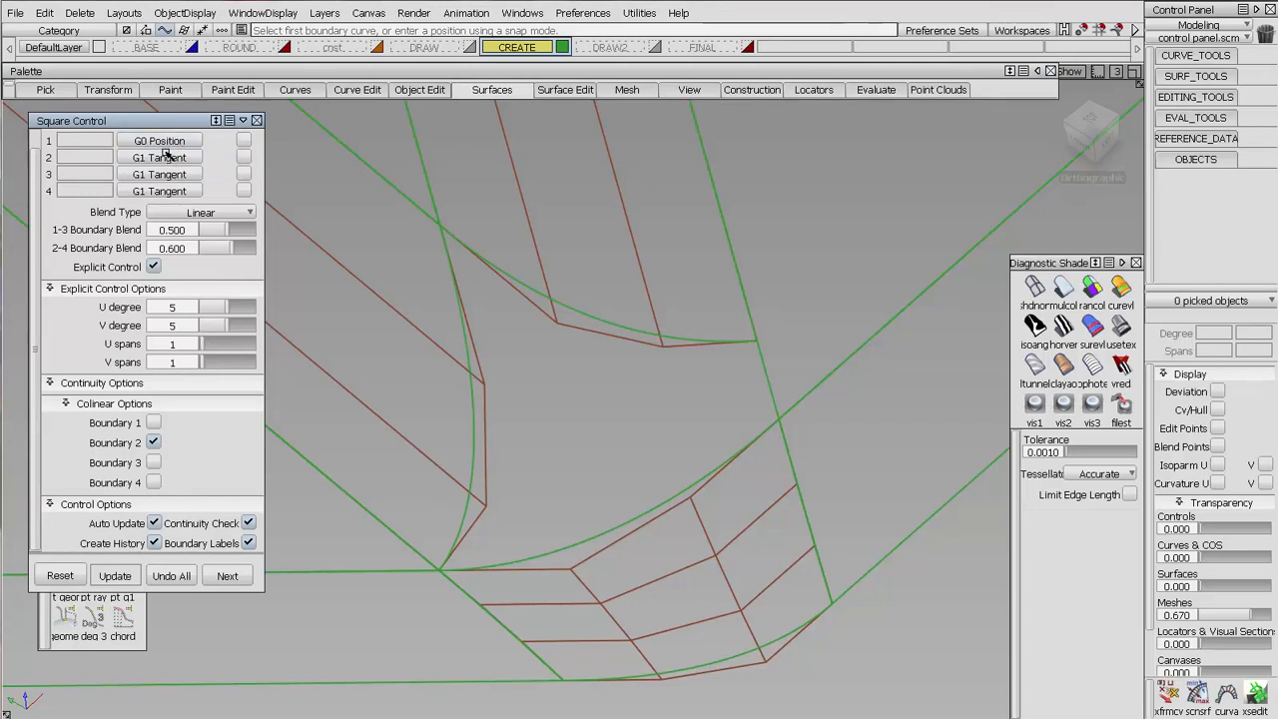
pyautogui.click(155, 145)
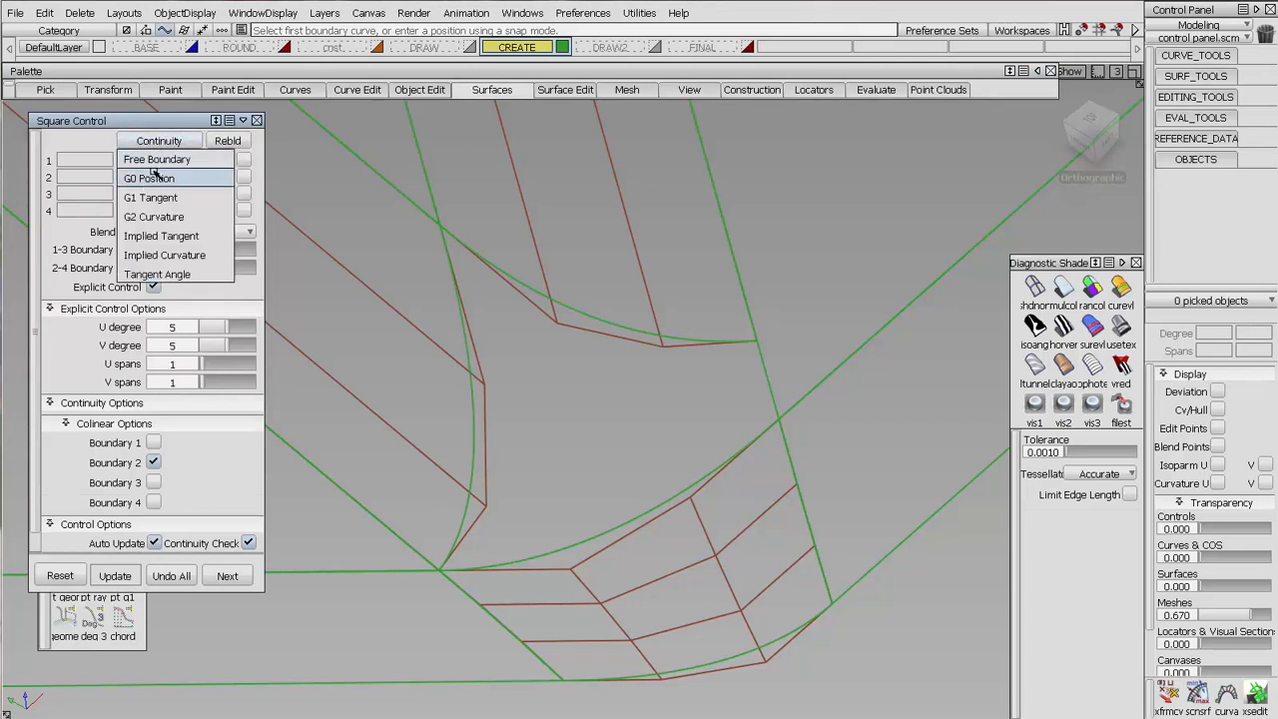
pyautogui.click(155, 178)
pyautogui.click(153, 462)
pyautogui.click(153, 287)
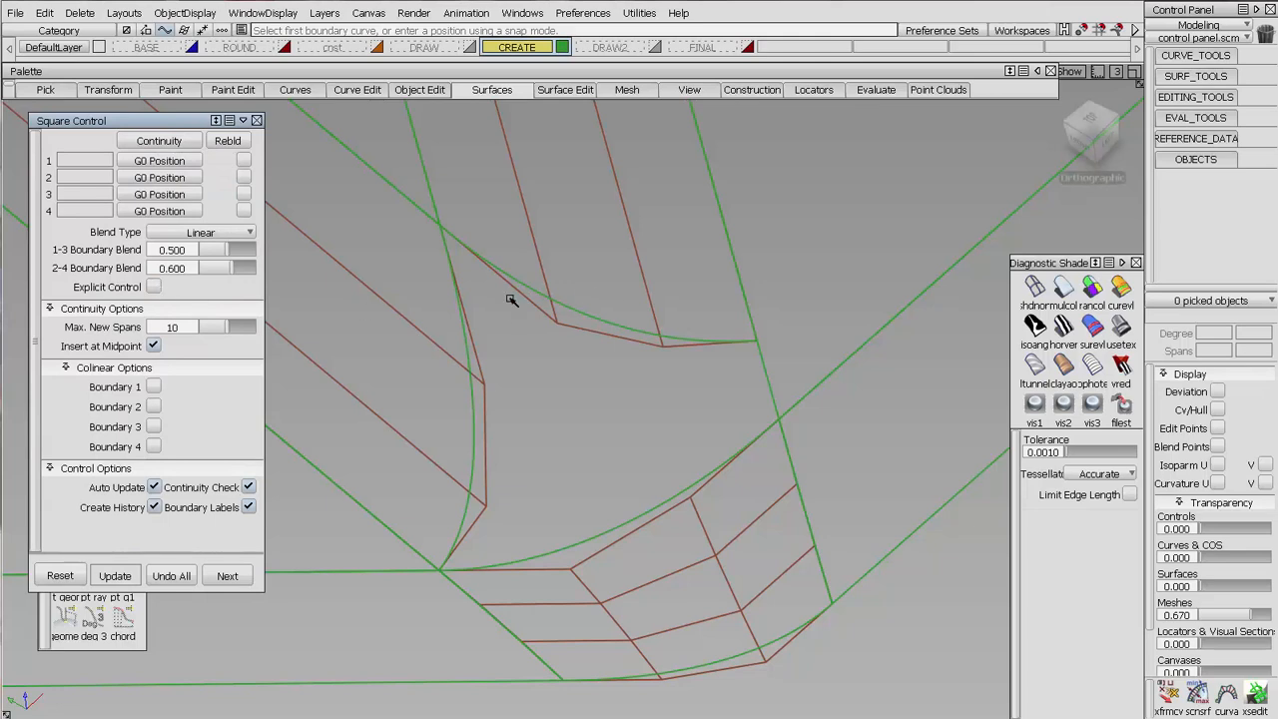
# Step: Build the square from the two converted fillet edges, the skin edge and the lower blend surface edge, and display its CVs and hulls
pyautogui.click(462, 340)
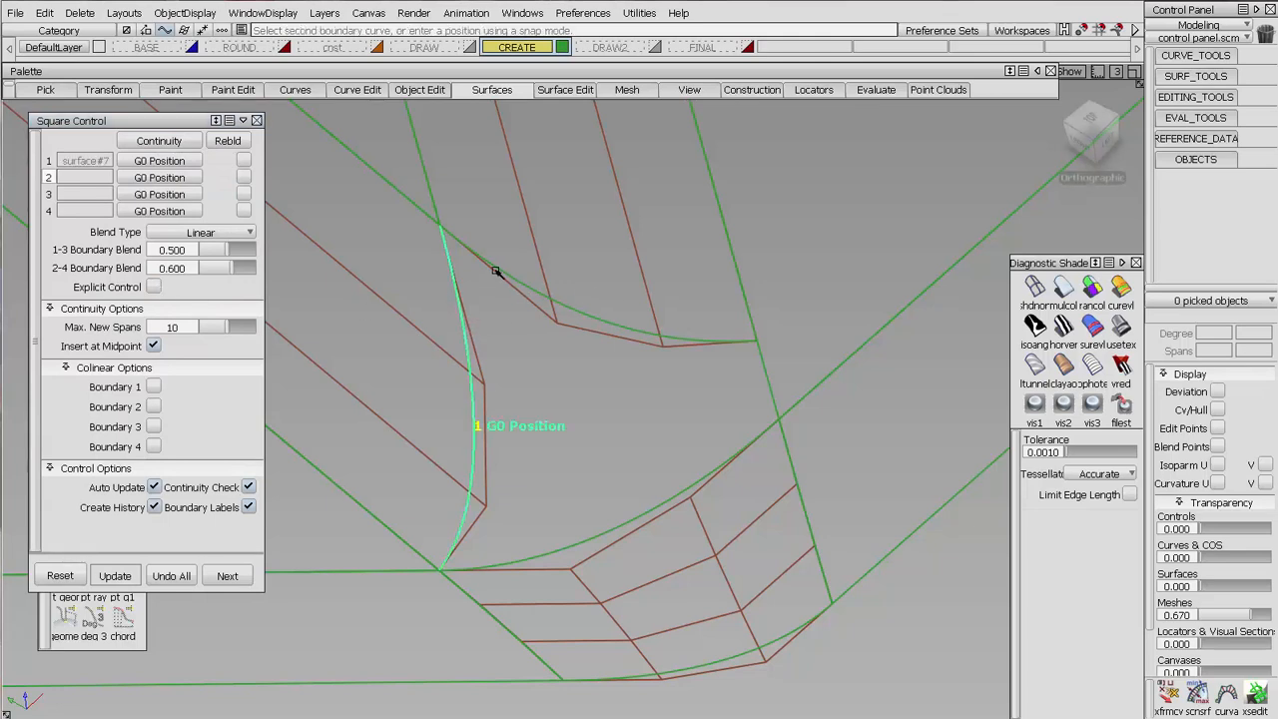
pyautogui.click(495, 271)
pyautogui.click(764, 383)
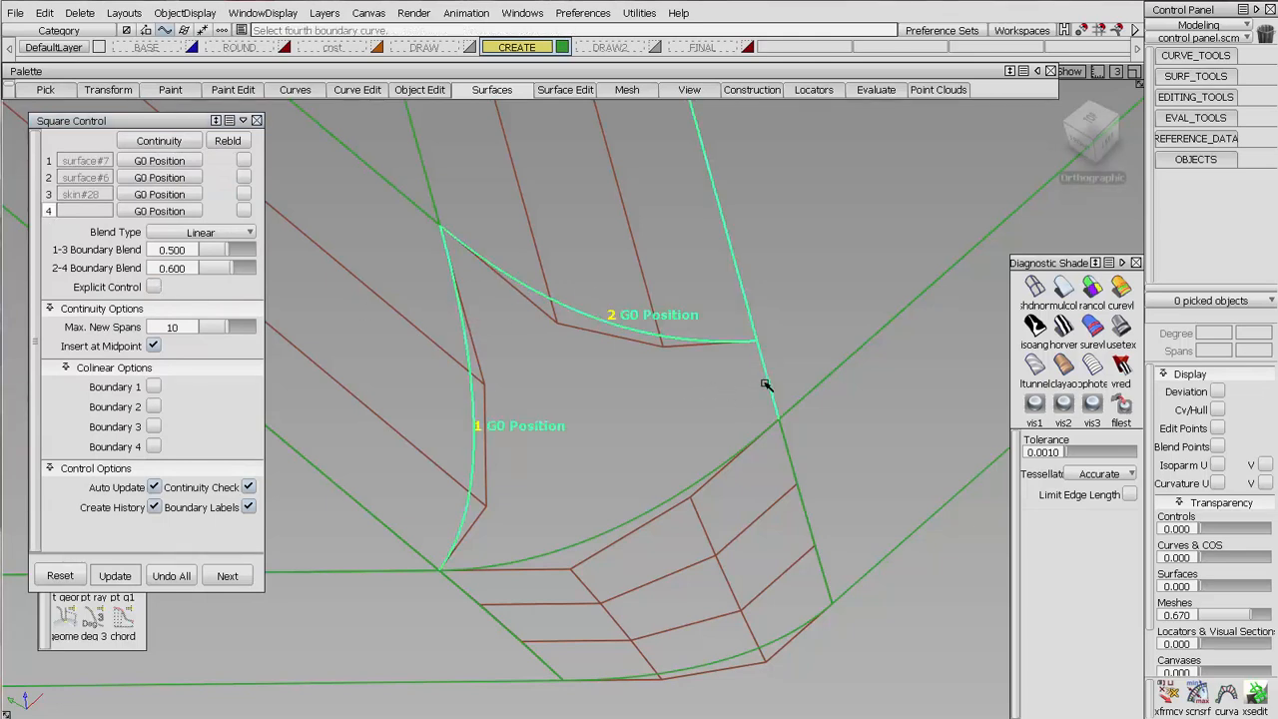
pyautogui.click(759, 442)
pyautogui.keyDown('alt'); pyautogui.keyDown('shift'); pyautogui.moveTo(769, 437); pyautogui.dragTo(1259, 423); pyautogui.keyUp('shift'); pyautogui.keyUp('alt')
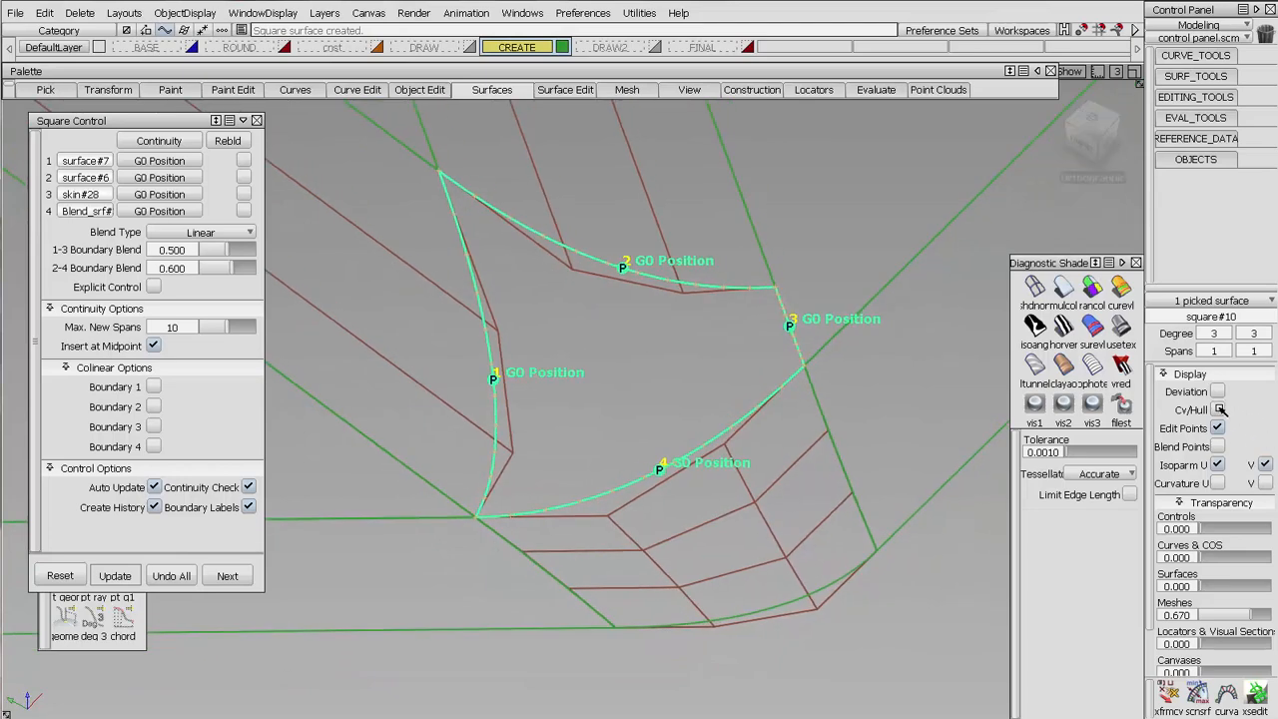
pyautogui.click(1217, 409)
pyautogui.keyDown('alt'); pyautogui.keyDown('shift'); pyautogui.moveTo(775, 390); pyautogui.dragTo(659, 395); pyautogui.keyUp('shift'); pyautogui.keyUp('alt')
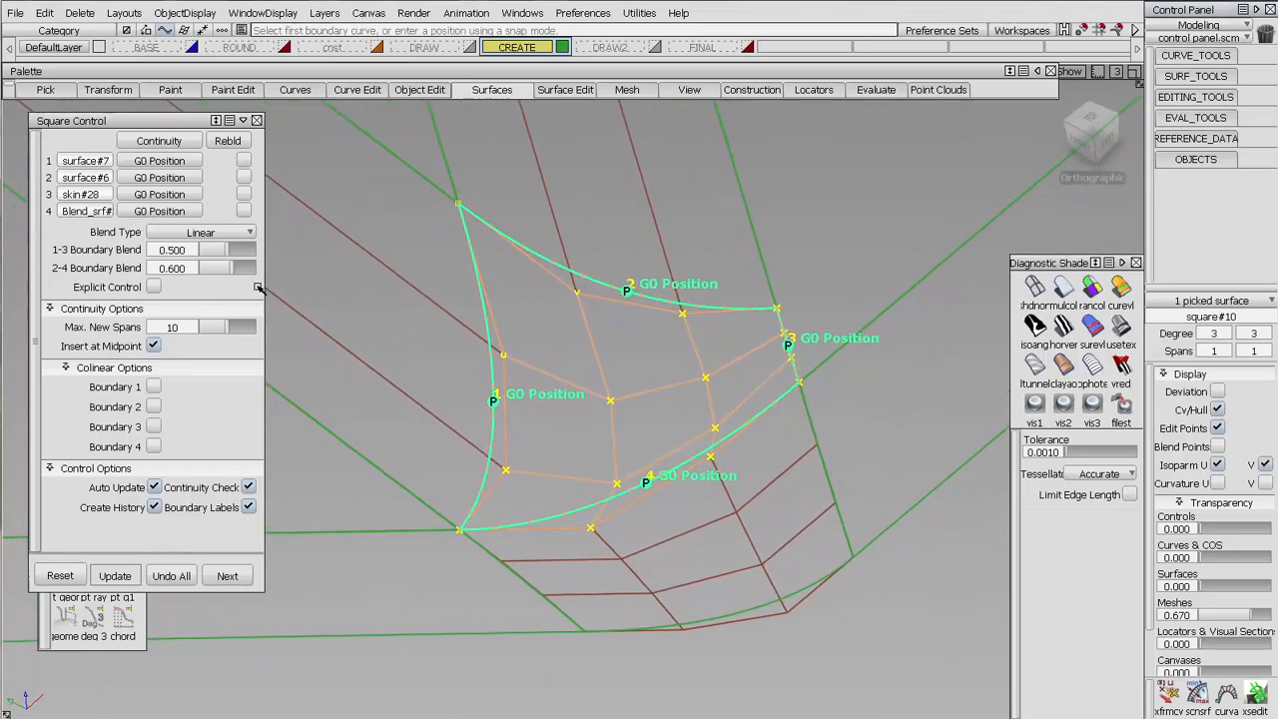
# Step: Change all four square boundaries to G1 Tangent, make Boundary 2 colinear and enable explicit control
pyautogui.click(156, 140)
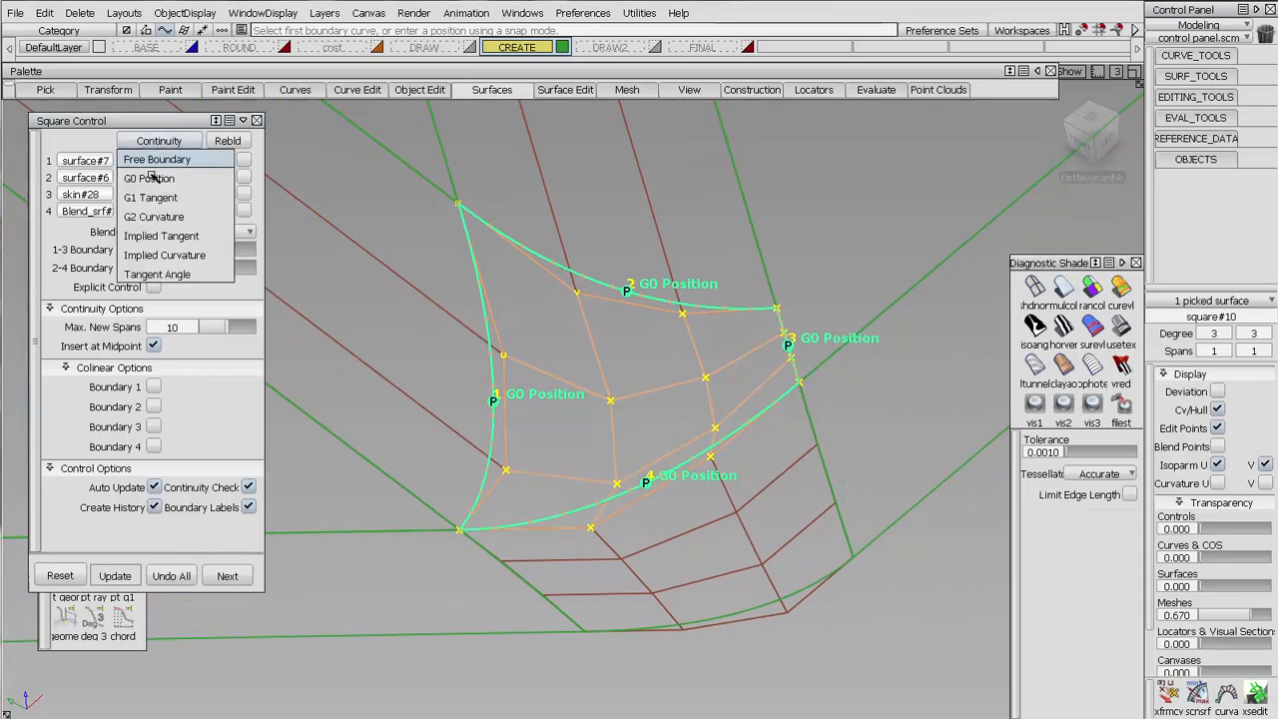
pyautogui.click(145, 190)
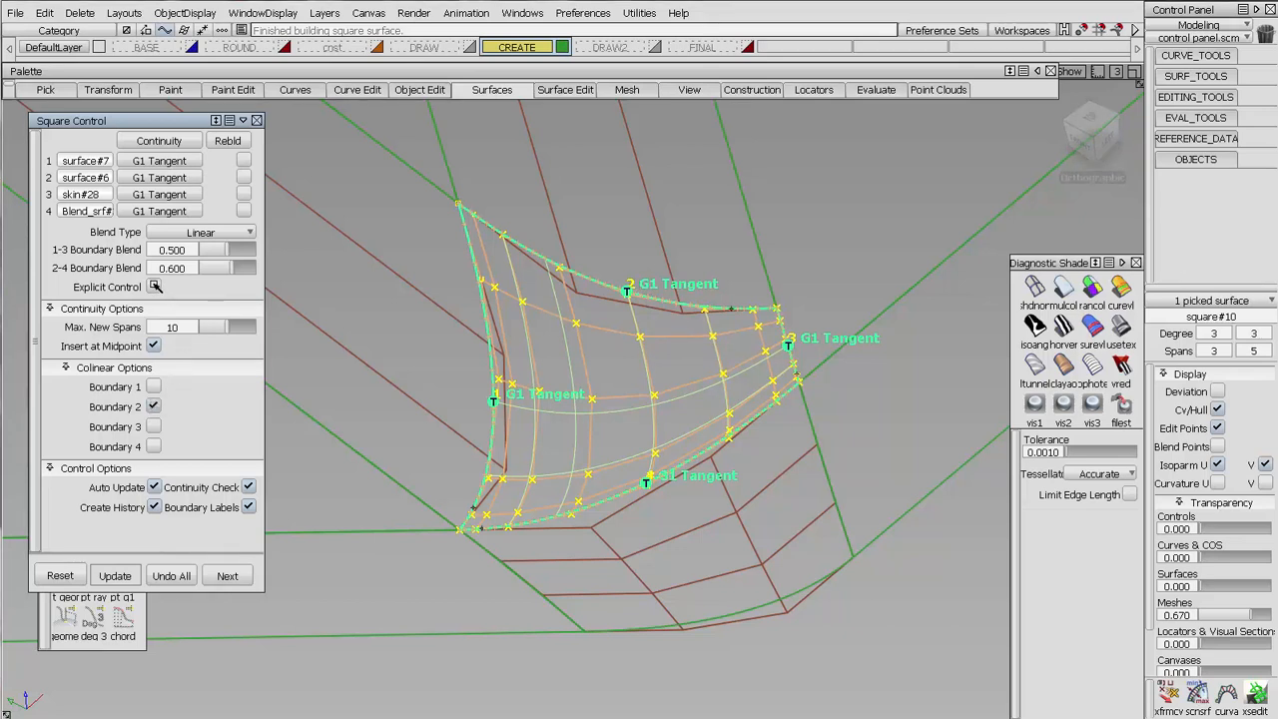
pyautogui.click(154, 287)
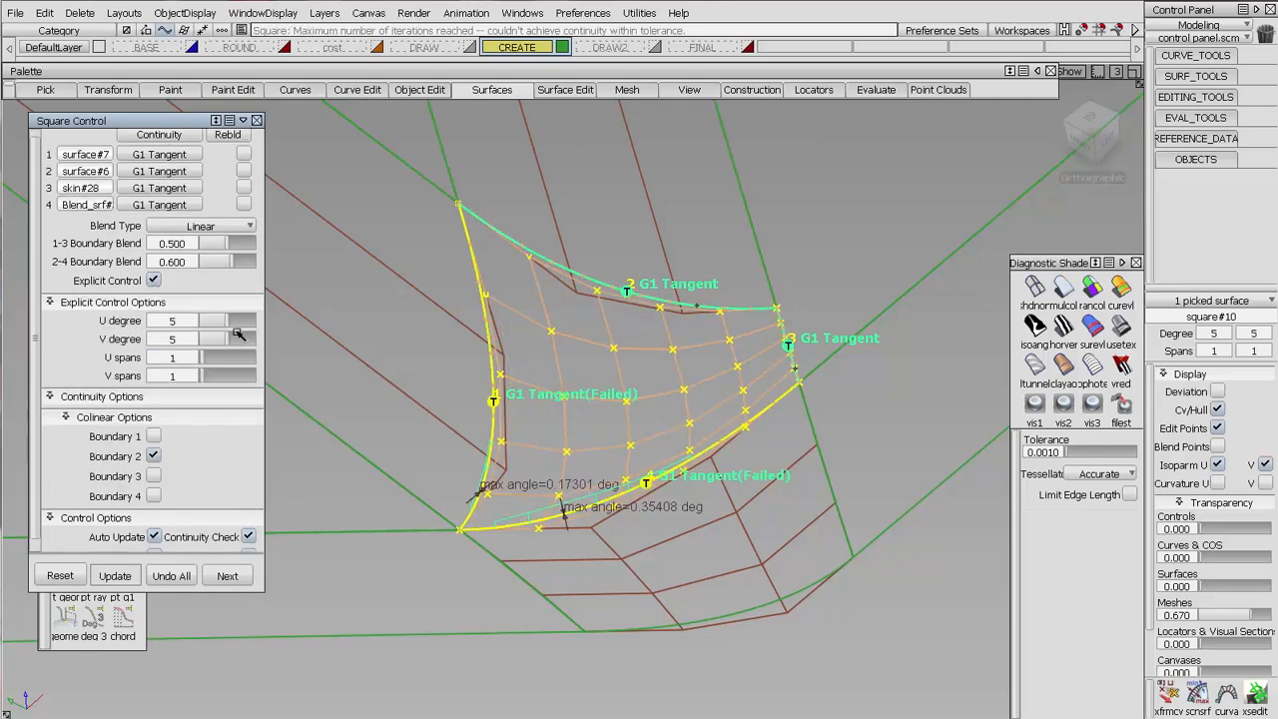
# Step: Try U and V degrees of 3 on the square surface and examine the tangency deviation along its edges
pyautogui.moveTo(228, 320); pyautogui.dragTo(212, 322)
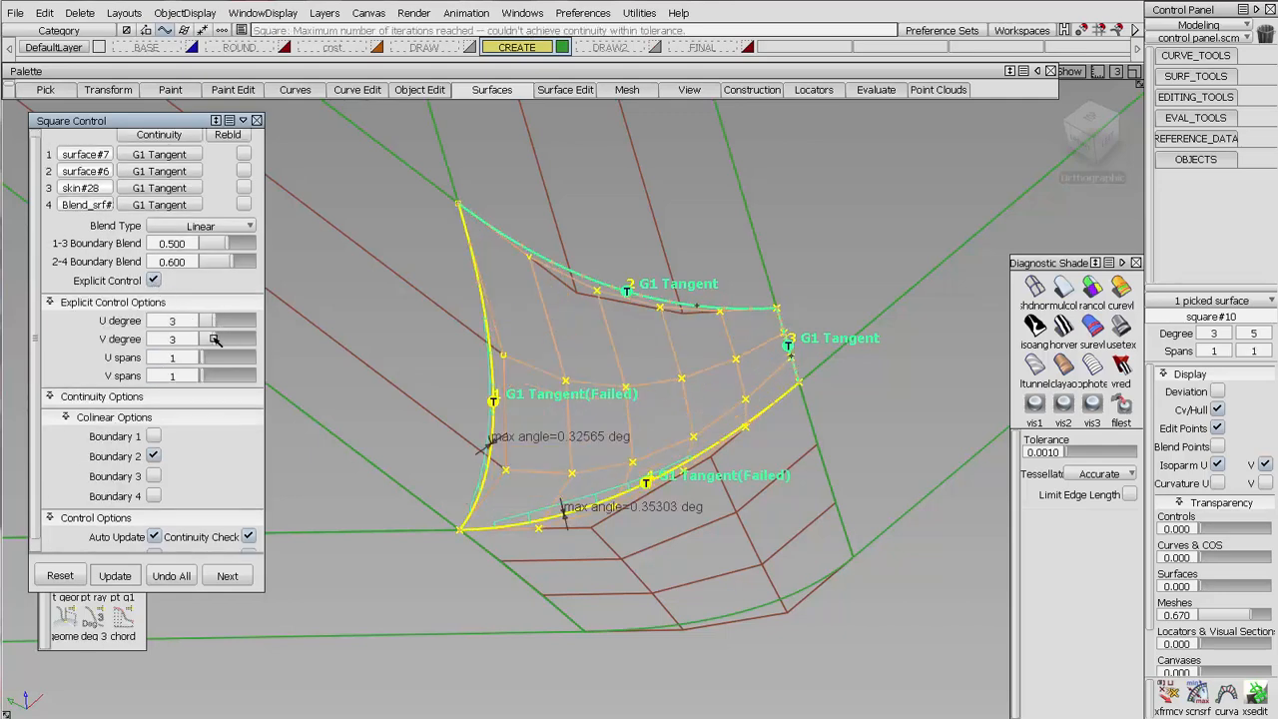
pyautogui.keyDown('alt'); pyautogui.keyDown('shift'); pyautogui.moveTo(633, 553); pyautogui.dragTo(713, 542); pyautogui.keyUp('shift'); pyautogui.keyUp('alt')
pyautogui.keyDown('alt'); pyautogui.keyDown('shift'); pyautogui.moveTo(713, 542); pyautogui.dragTo(739, 479, button='right'); pyautogui.keyUp('shift'); pyautogui.keyUp('alt')
pyautogui.keyDown('alt'); pyautogui.keyDown('shift'); pyautogui.moveTo(739, 479); pyautogui.dragTo(788, 353); pyautogui.keyUp('shift'); pyautogui.keyUp('alt')
pyautogui.keyDown('alt'); pyautogui.keyDown('shift'); pyautogui.moveTo(779, 390); pyautogui.dragTo(736, 390, button='right'); pyautogui.keyUp('shift'); pyautogui.keyUp('alt')
pyautogui.keyDown('alt'); pyautogui.keyDown('shift'); pyautogui.moveTo(736, 391); pyautogui.dragTo(700, 386, button='middle'); pyautogui.keyUp('shift'); pyautogui.keyUp('alt')
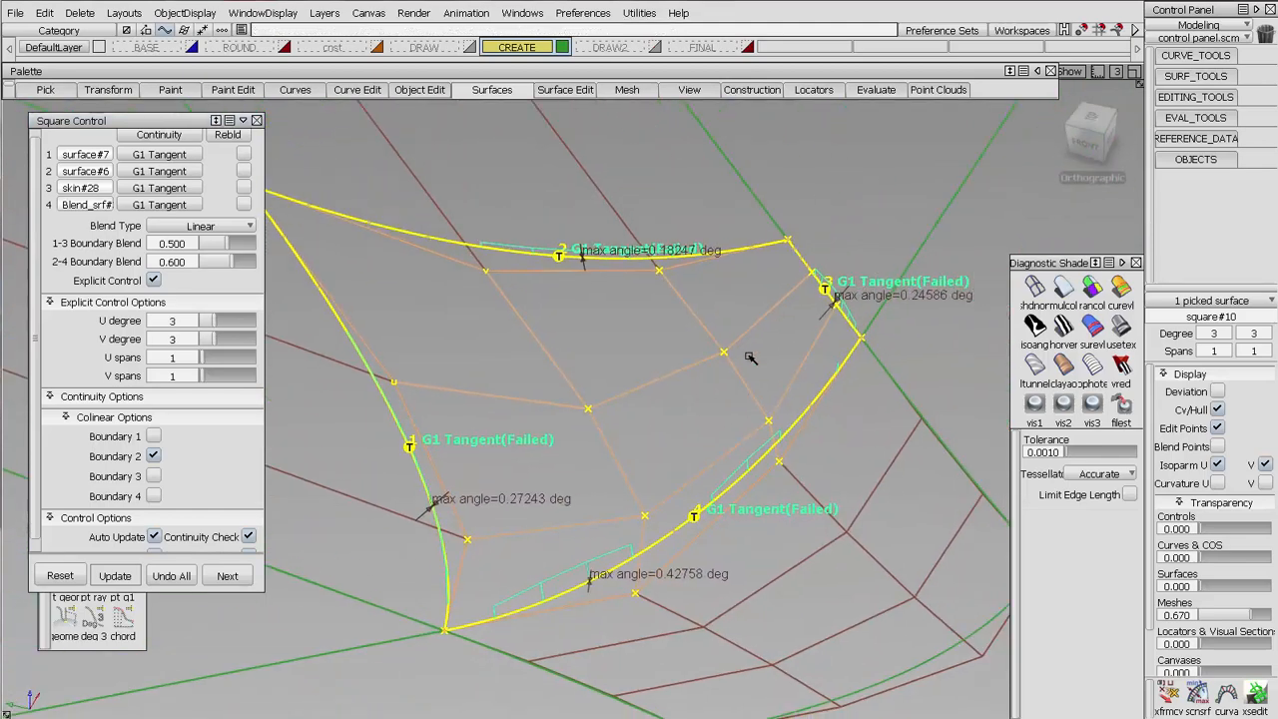
pyautogui.keyDown('alt'); pyautogui.keyDown('shift'); pyautogui.moveTo(633, 615); pyautogui.dragTo(681, 516); pyautogui.keyUp('shift'); pyautogui.keyUp('alt')
# Step: Set the square's U and V degrees to 5 and tune the 2-4 Boundary Blend to 0.650 while comparing the edge deviations
pyautogui.moveTo(234, 262); pyautogui.dragTo(227, 262)
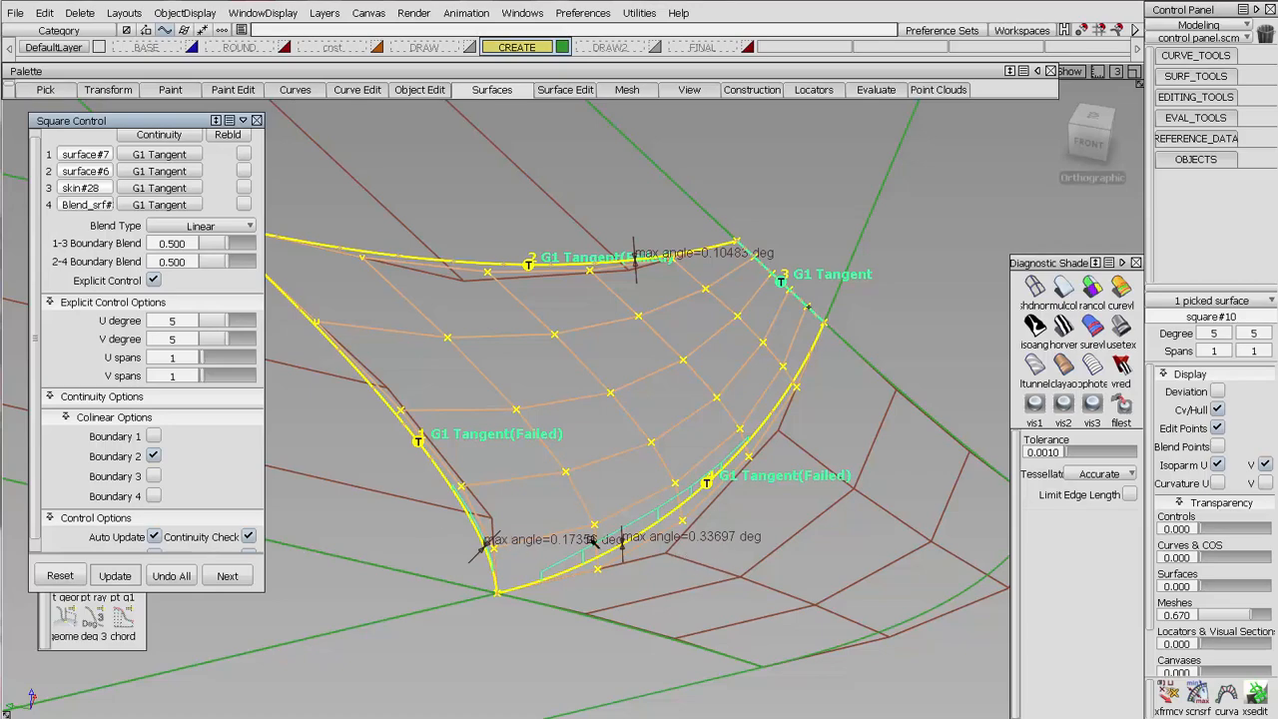
pyautogui.keyDown('alt'); pyautogui.keyDown('shift'); pyautogui.moveTo(609, 513); pyautogui.dragTo(651, 405); pyautogui.keyUp('shift'); pyautogui.keyUp('alt')
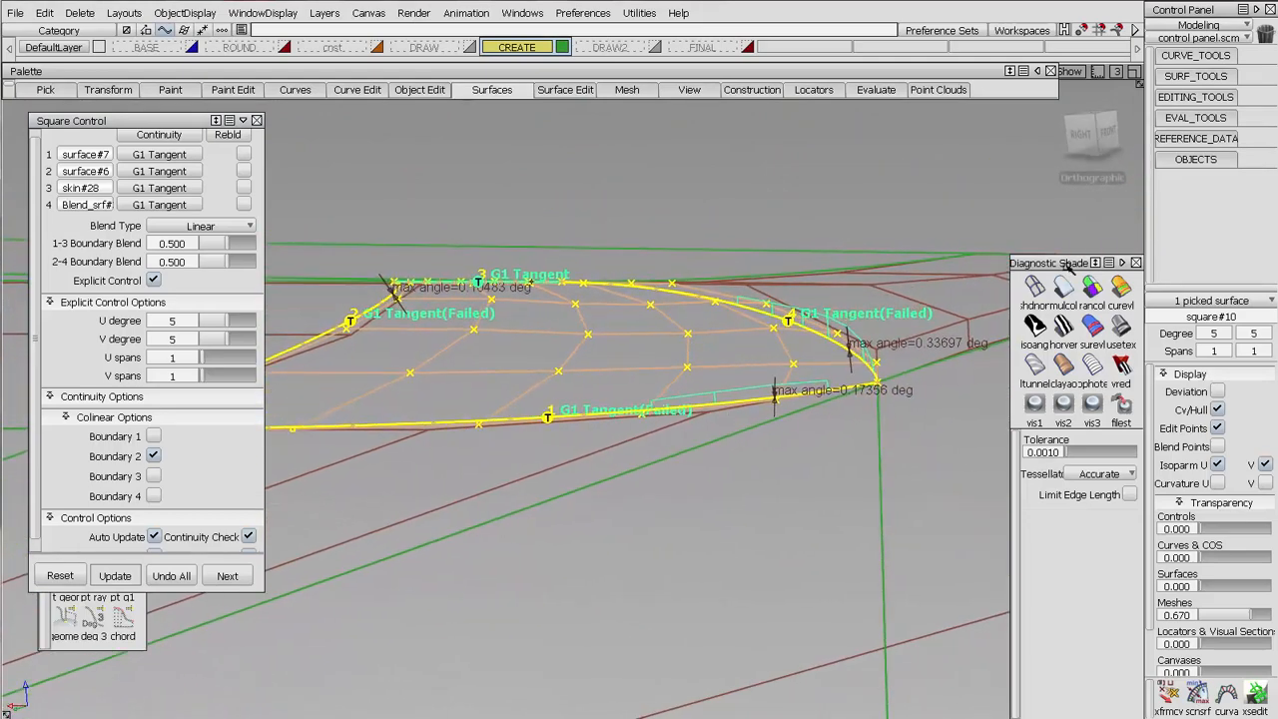
pyautogui.click(1122, 263)
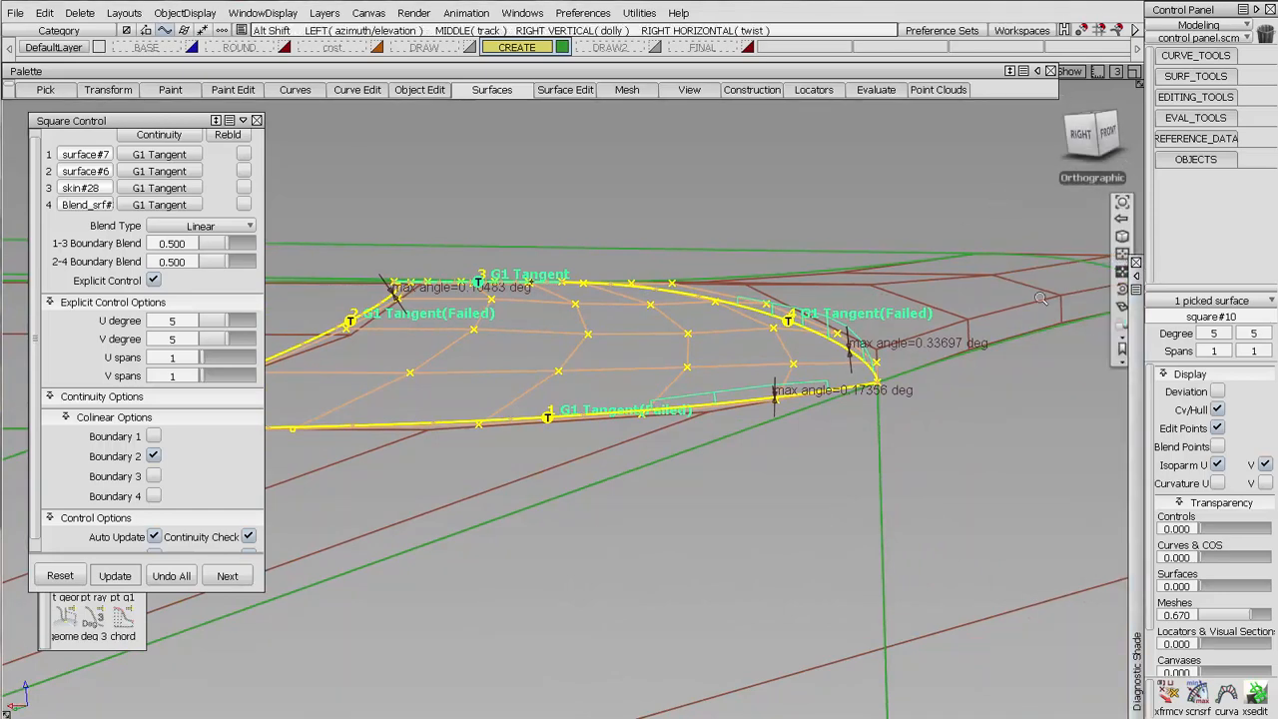
pyautogui.keyDown('alt'); pyautogui.keyDown('shift'); pyautogui.moveTo(619, 579); pyautogui.dragTo(729, 262); pyautogui.keyUp('shift'); pyautogui.keyUp('alt')
pyautogui.keyDown('alt'); pyautogui.keyDown('shift'); pyautogui.moveTo(729, 263); pyautogui.dragTo(733, 393, button='right'); pyautogui.keyUp('shift'); pyautogui.keyUp('alt')
pyautogui.keyDown('alt'); pyautogui.keyDown('shift'); pyautogui.moveTo(734, 393); pyautogui.dragTo(738, 519, button='middle'); pyautogui.keyUp('shift'); pyautogui.keyUp('alt')
pyautogui.keyDown('alt'); pyautogui.keyDown('shift'); pyautogui.moveTo(739, 477); pyautogui.dragTo(750, 388); pyautogui.keyUp('shift'); pyautogui.keyUp('alt')
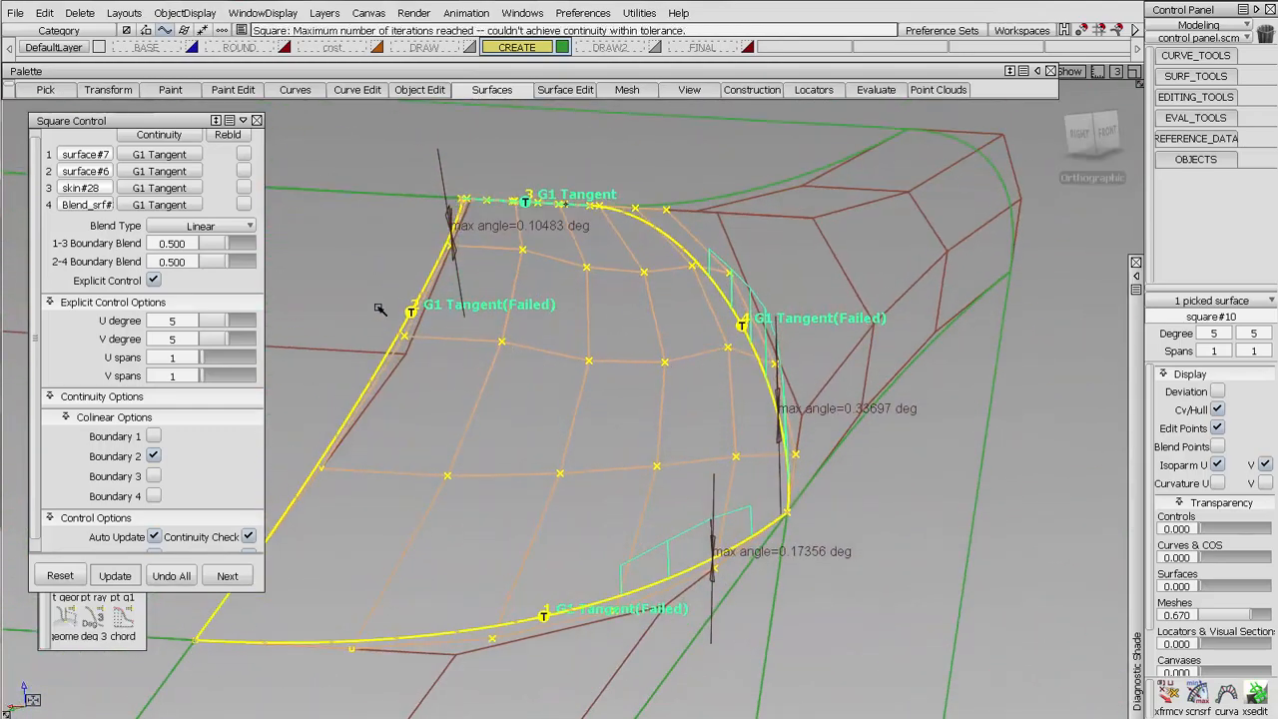
pyautogui.moveTo(232, 260); pyautogui.dragTo(238, 260)
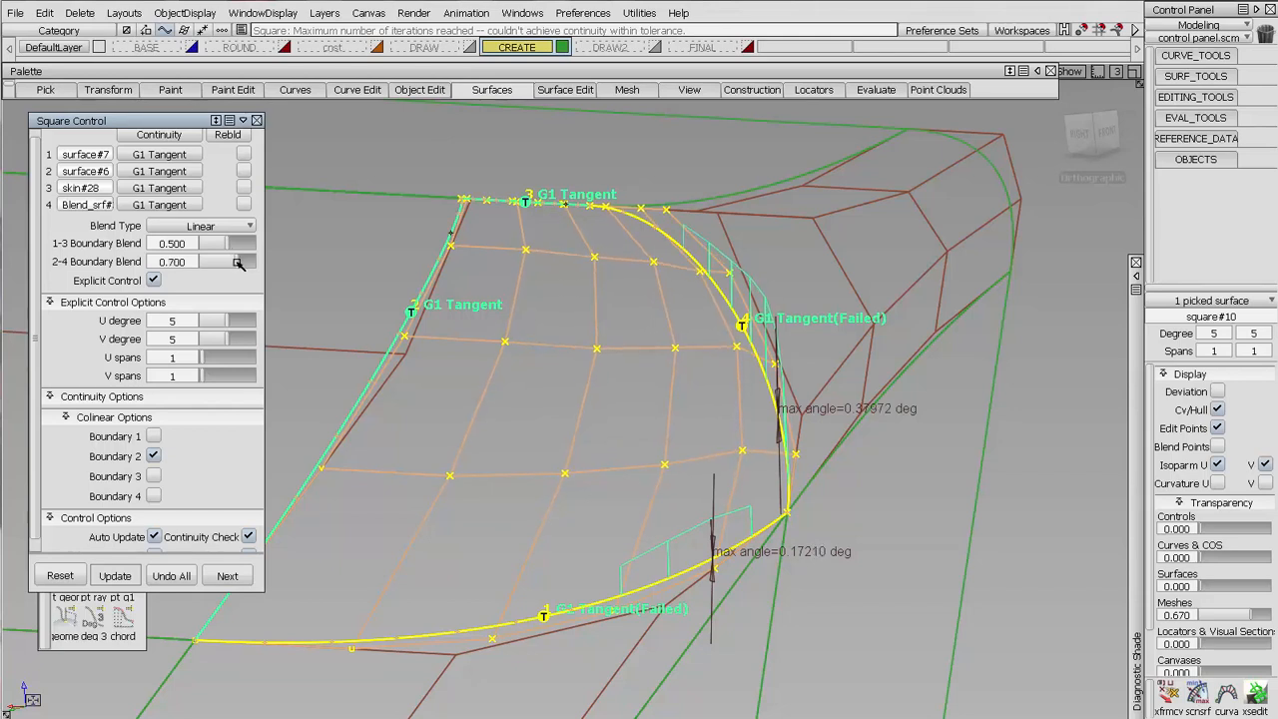
pyautogui.click(236, 262)
pyautogui.moveTo(240, 263)
pyautogui.mouseDown()
pyautogui.moveTo(216, 279)
pyautogui.moveTo(237, 273)
pyautogui.mouseUp()
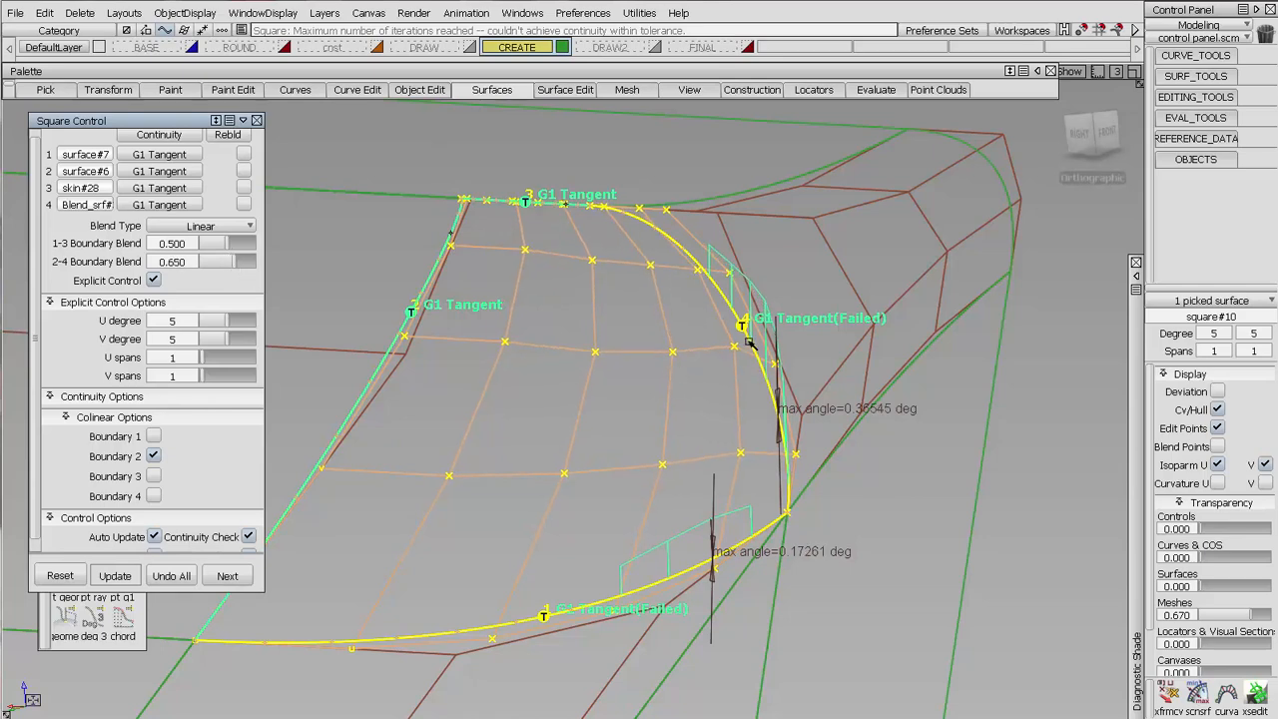
pyautogui.keyDown('ctrl'); pyautogui.keyDown('shift'); pyautogui.moveTo(897, 591); pyautogui.dragTo(912, 383); pyautogui.keyUp('shift'); pyautogui.keyUp('ctrl')
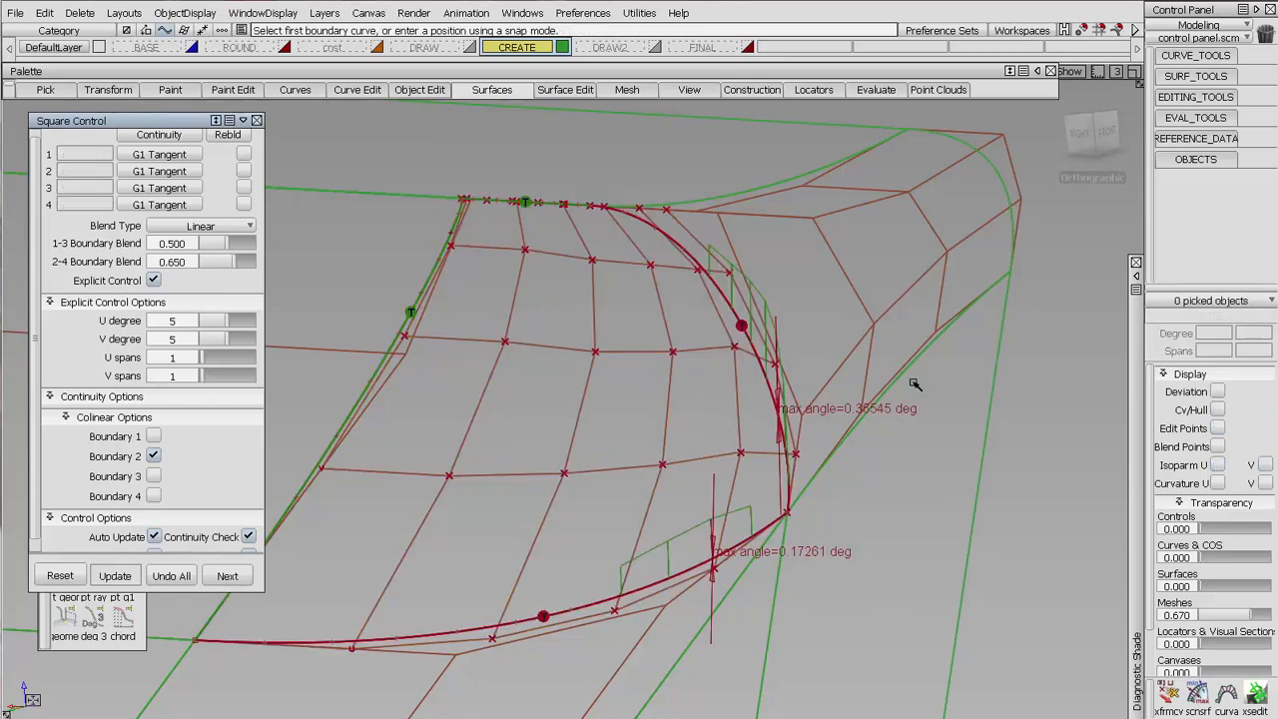
# Step: Move four interior CVs of the square surface slightly along the normal, two in each of the rows nearest the skin edge
pyautogui.click(1168, 696)
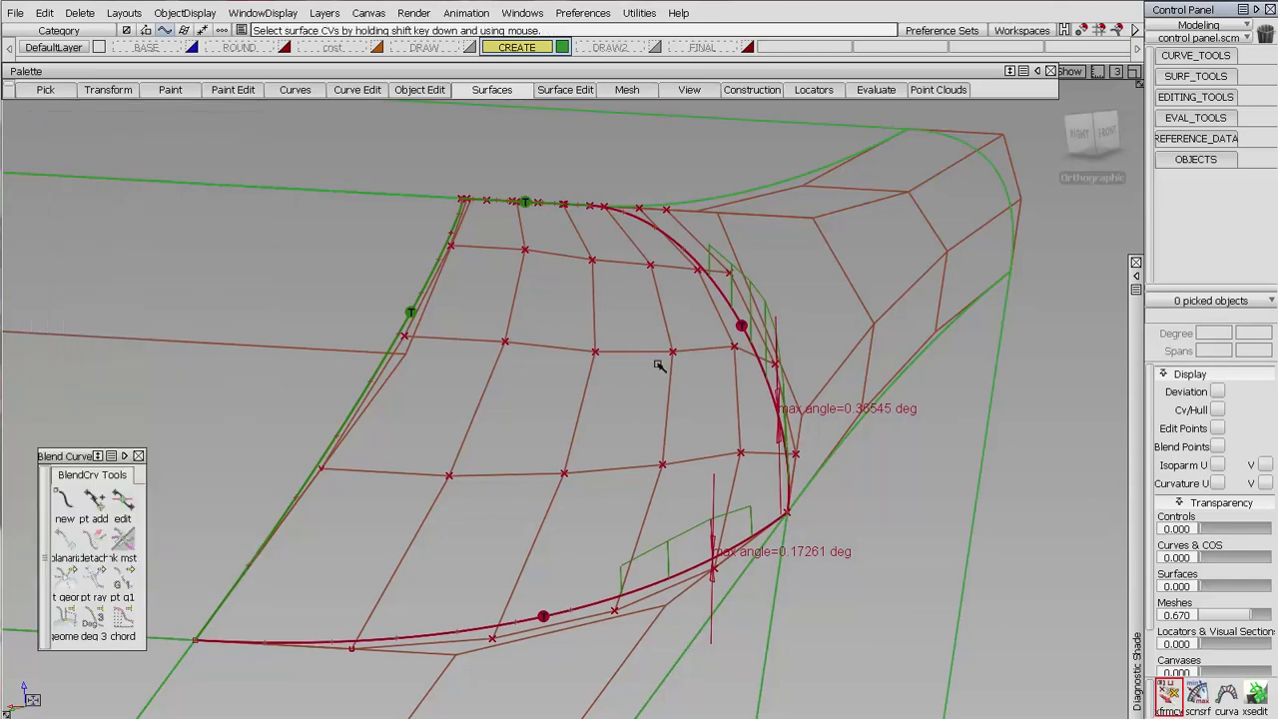
pyautogui.click(595, 350)
pyautogui.press('Return')
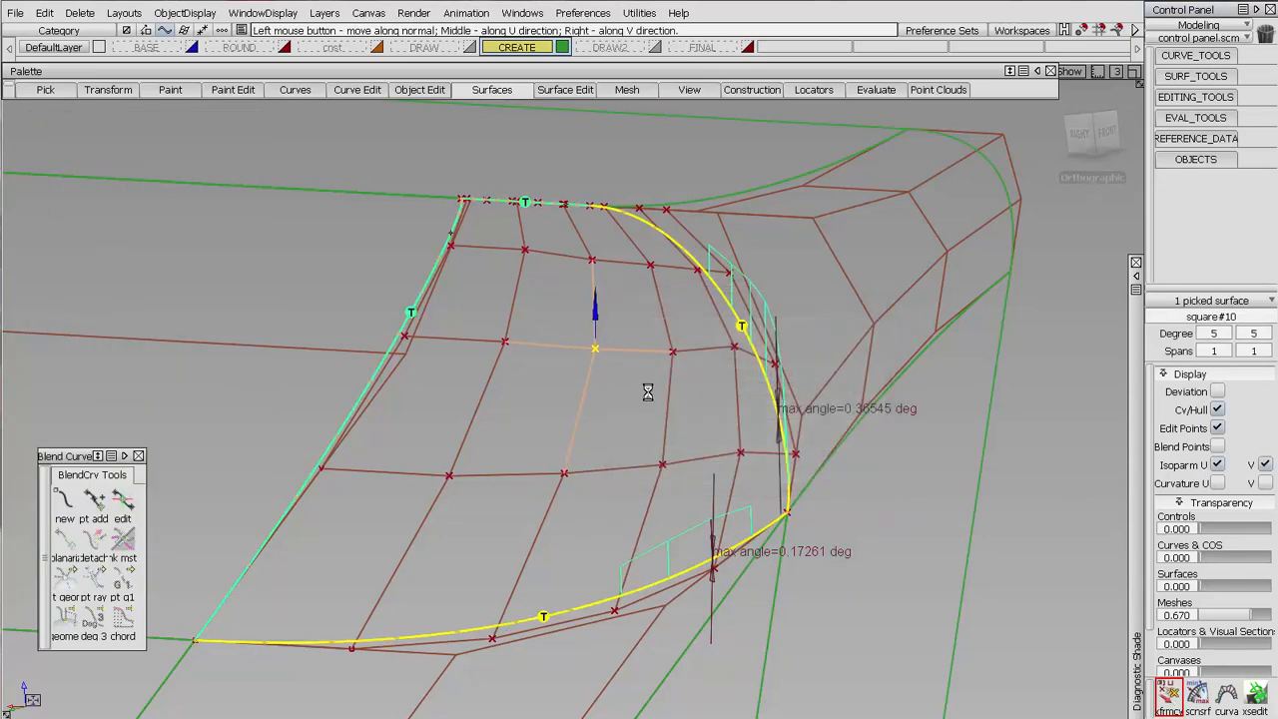
pyautogui.moveTo(675, 350); pyautogui.dragTo(689, 351)
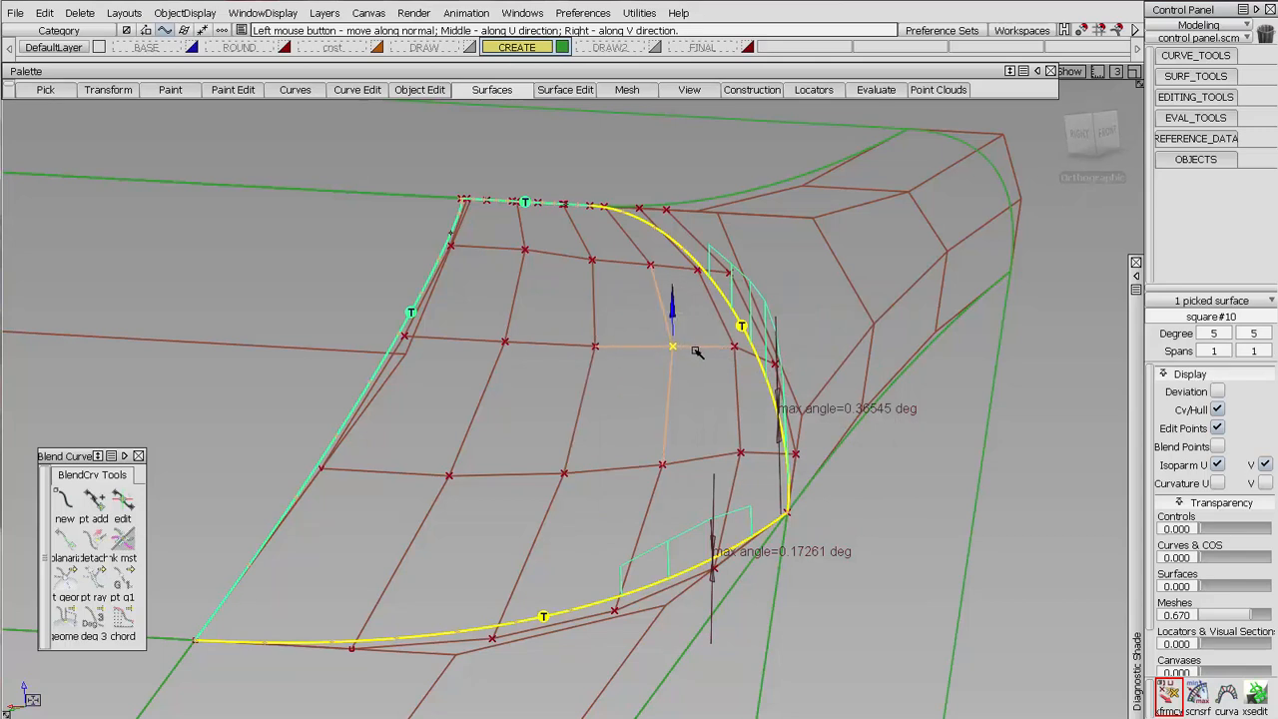
pyautogui.click(591, 260)
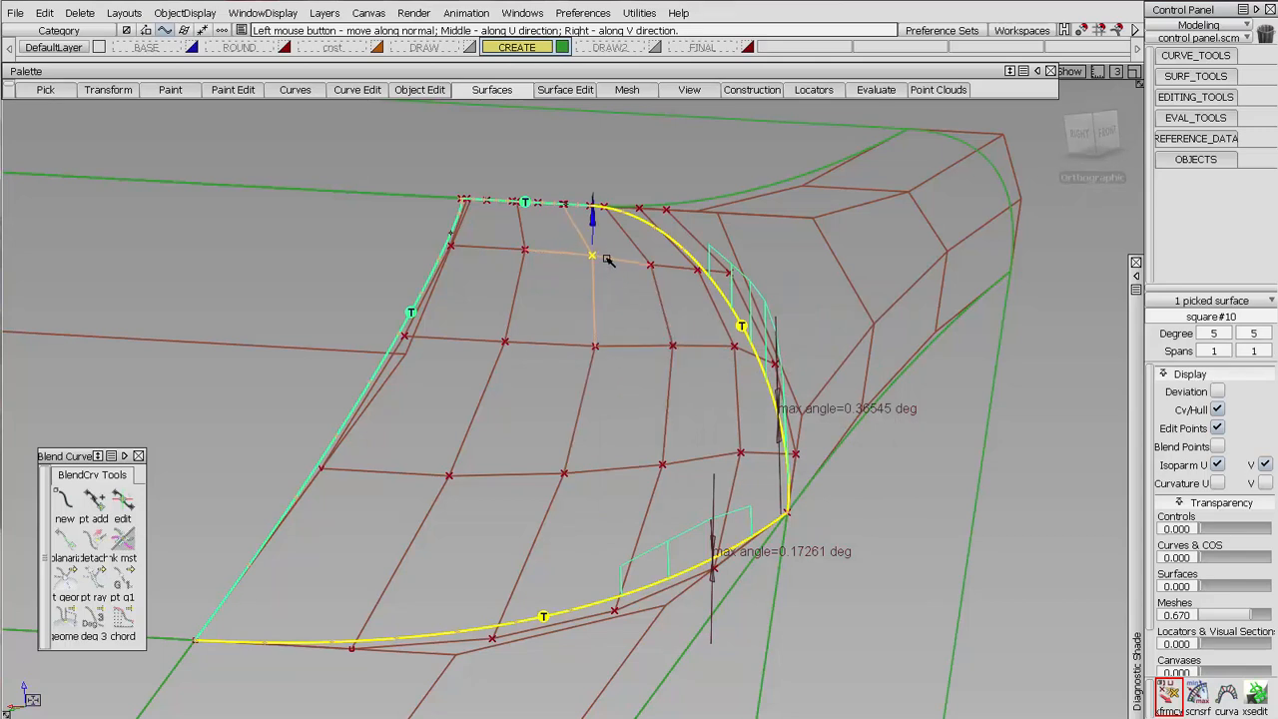
pyautogui.click(650, 265)
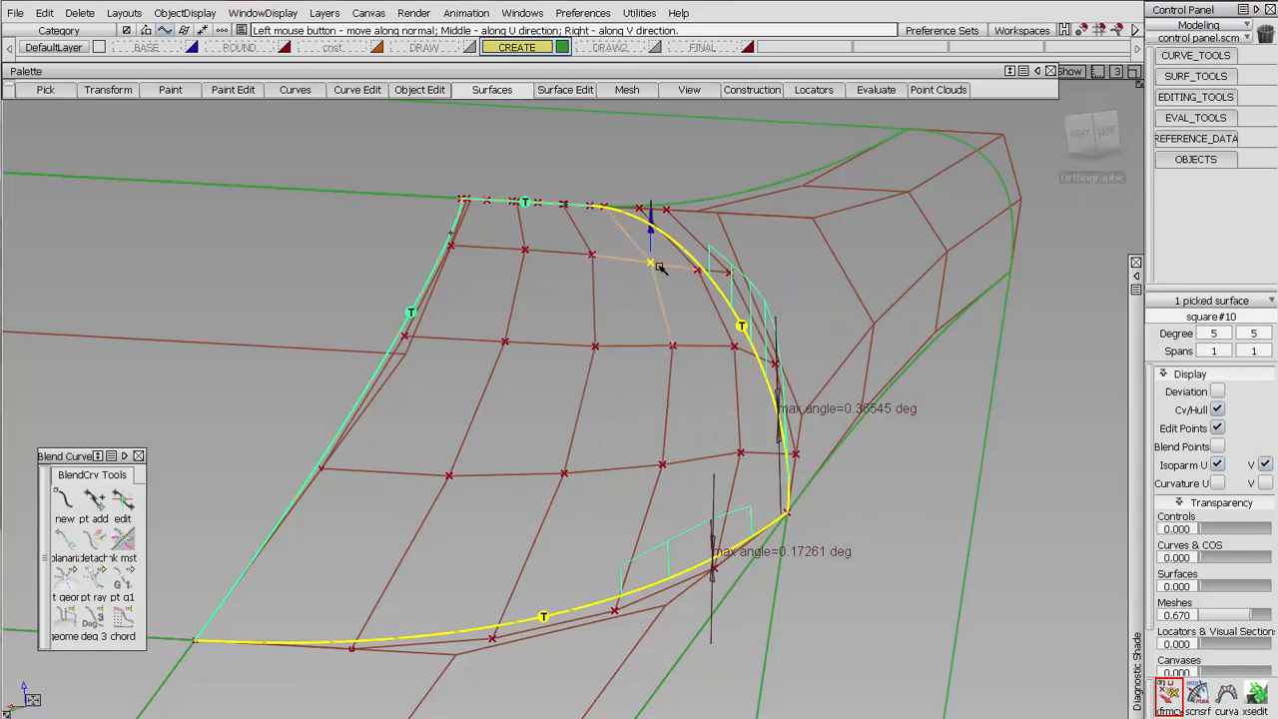
pyautogui.click(592, 256)
# Step: Inspect the adjusted CV rows and run a tangent continuity check on the square's edge shared with the lower blend surface
pyautogui.keyDown('alt'); pyautogui.keyDown('shift'); pyautogui.moveTo(624, 365); pyautogui.dragTo(721, 302); pyautogui.keyUp('shift'); pyautogui.keyUp('alt')
pyautogui.keyDown('alt'); pyautogui.keyDown('shift'); pyautogui.moveTo(717, 356); pyautogui.dragTo(841, 369); pyautogui.keyUp('shift'); pyautogui.keyUp('alt')
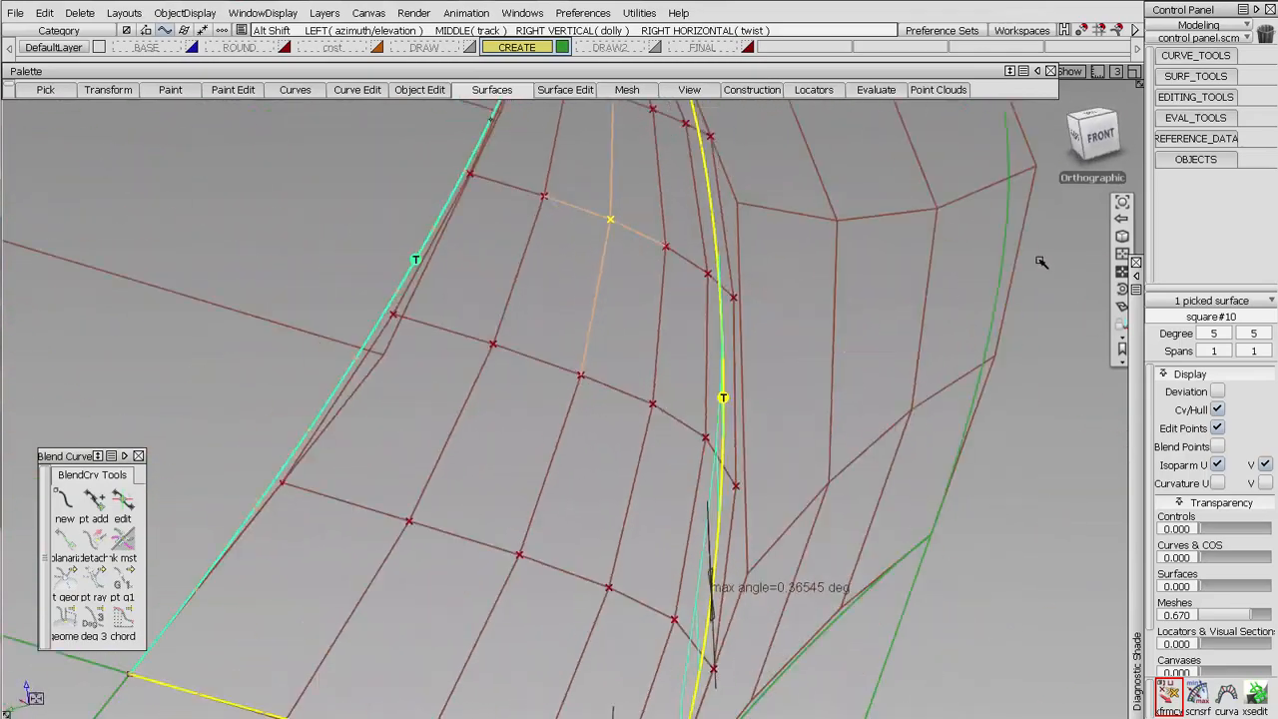
pyautogui.click(1122, 270)
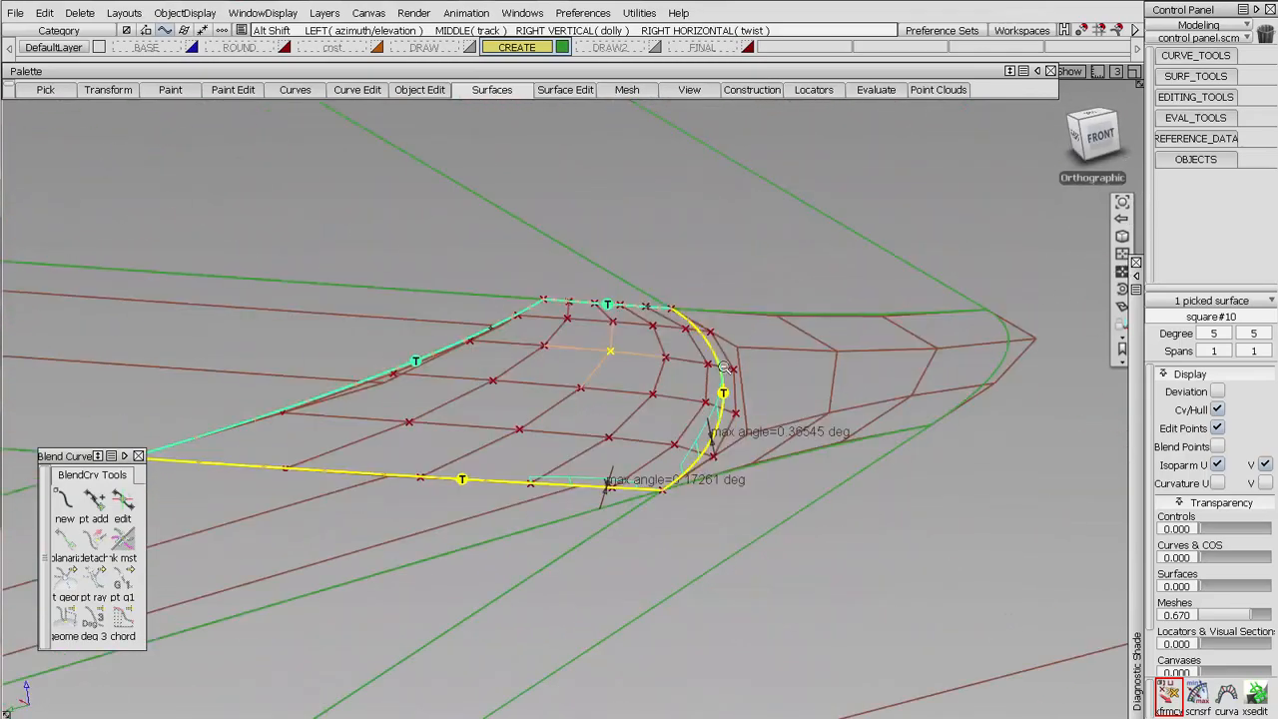
pyautogui.keyDown('alt'); pyautogui.keyDown('shift'); pyautogui.moveTo(713, 433); pyautogui.dragTo(636, 355); pyautogui.keyUp('shift'); pyautogui.keyUp('alt')
pyautogui.keyDown('alt'); pyautogui.keyDown('shift'); pyautogui.moveTo(636, 355); pyautogui.dragTo(616, 431, button='right'); pyautogui.keyUp('shift'); pyautogui.keyUp('alt')
pyautogui.keyDown('alt'); pyautogui.keyDown('shift'); pyautogui.moveTo(616, 430); pyautogui.dragTo(734, 466); pyautogui.keyUp('shift'); pyautogui.keyUp('alt')
pyautogui.keyDown('alt'); pyautogui.keyDown('shift'); pyautogui.moveTo(599, 343); pyautogui.dragTo(661, 350); pyautogui.keyUp('shift'); pyautogui.keyUp('alt')
pyautogui.click(1187, 119)
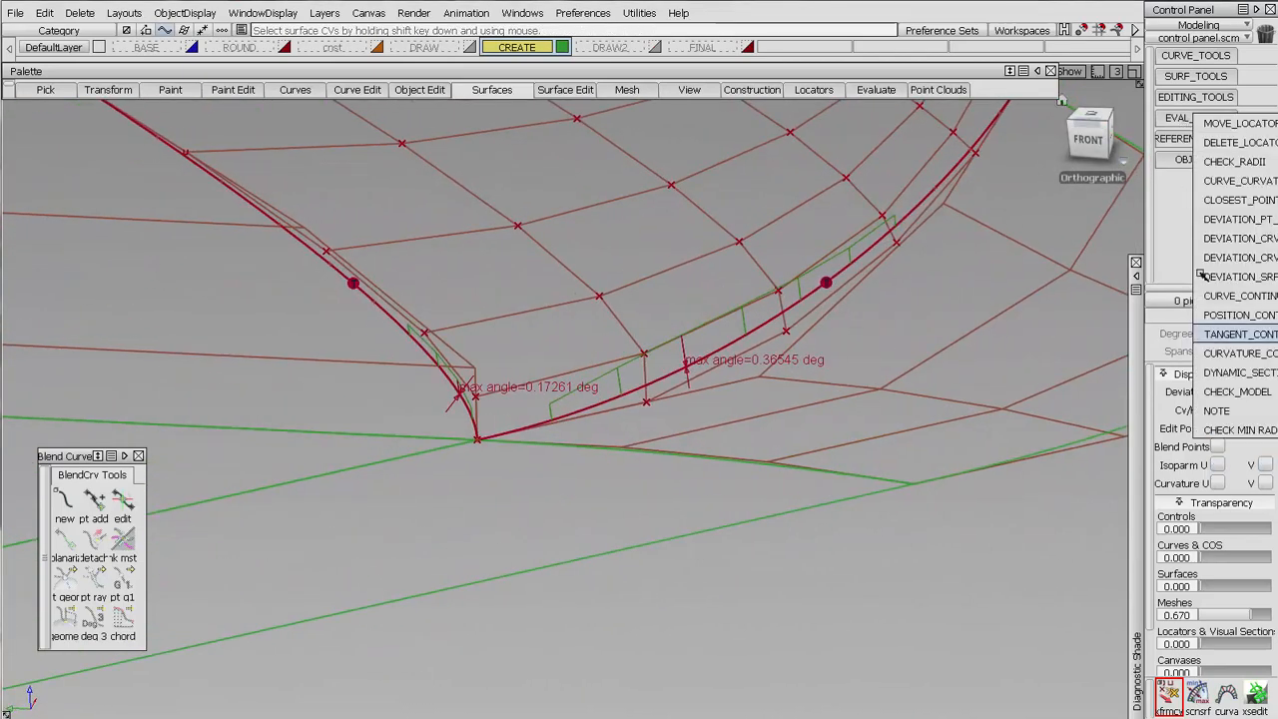
pyautogui.click(1213, 335)
pyautogui.click(749, 330)
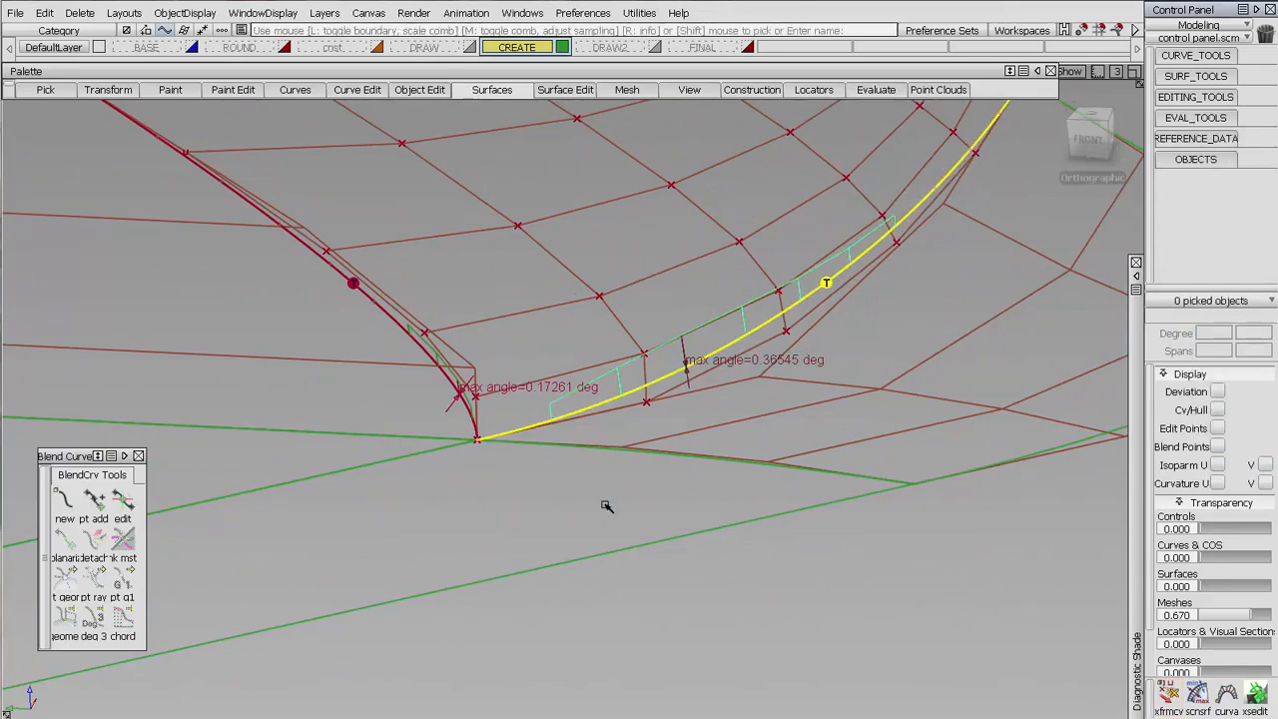
# Step: Increase the density and scale of the tangency combs on the square's two deviating edges and examine them
pyautogui.moveTo(505, 496); pyautogui.dragTo(674, 460, button='middle')
pyautogui.keyDown('alt'); pyautogui.keyDown('shift'); pyautogui.moveTo(750, 391); pyautogui.dragTo(699, 528, button='middle'); pyautogui.keyUp('shift'); pyautogui.keyUp('alt')
pyautogui.keyDown('alt'); pyautogui.keyDown('shift'); pyautogui.moveTo(699, 527); pyautogui.dragTo(699, 519); pyautogui.keyUp('shift'); pyautogui.keyUp('alt')
pyautogui.click(369, 477)
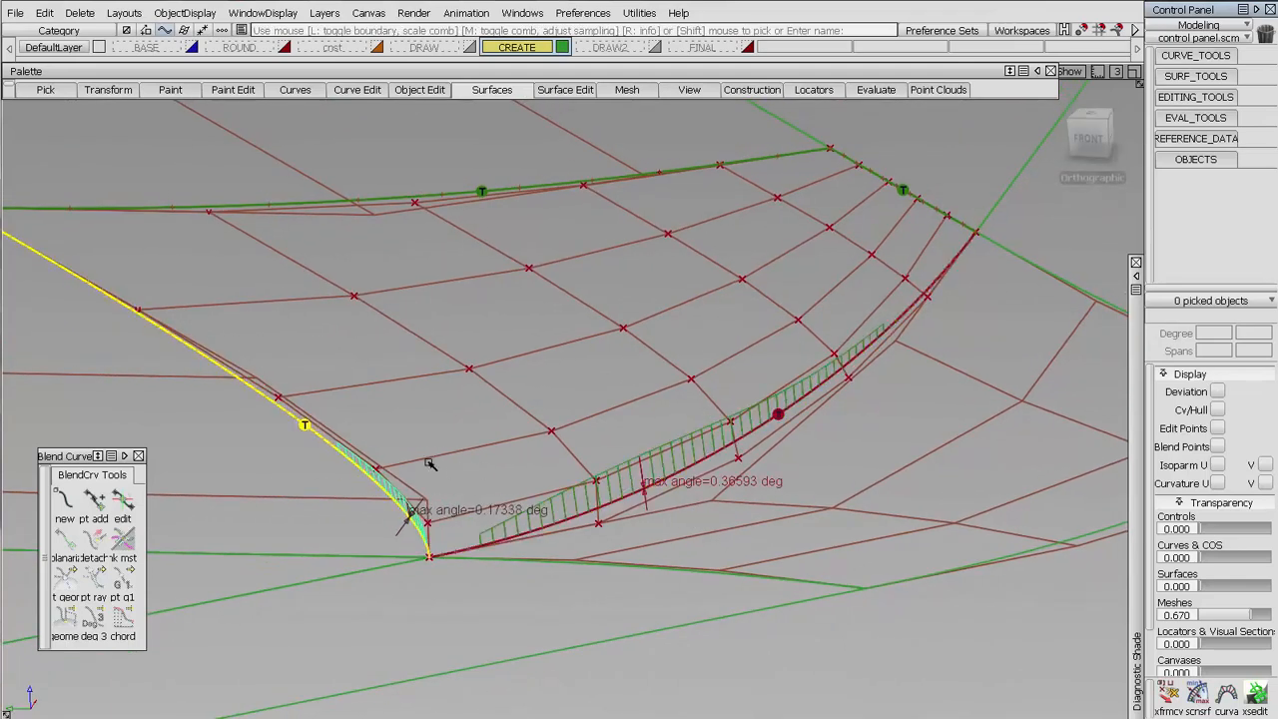
pyautogui.click(564, 499)
pyautogui.keyDown('alt'); pyautogui.keyDown('shift'); pyautogui.moveTo(834, 261); pyautogui.dragTo(633, 366); pyautogui.keyUp('shift'); pyautogui.keyUp('alt')
pyautogui.keyDown('alt'); pyautogui.keyDown('shift'); pyautogui.moveTo(628, 222); pyautogui.dragTo(667, 282); pyautogui.keyUp('shift'); pyautogui.keyUp('alt')
# Step: Move two CVs of the square surface, in the second row from the edge shared with the lower blend surface, slightly along the normal
pyautogui.click(1168, 694)
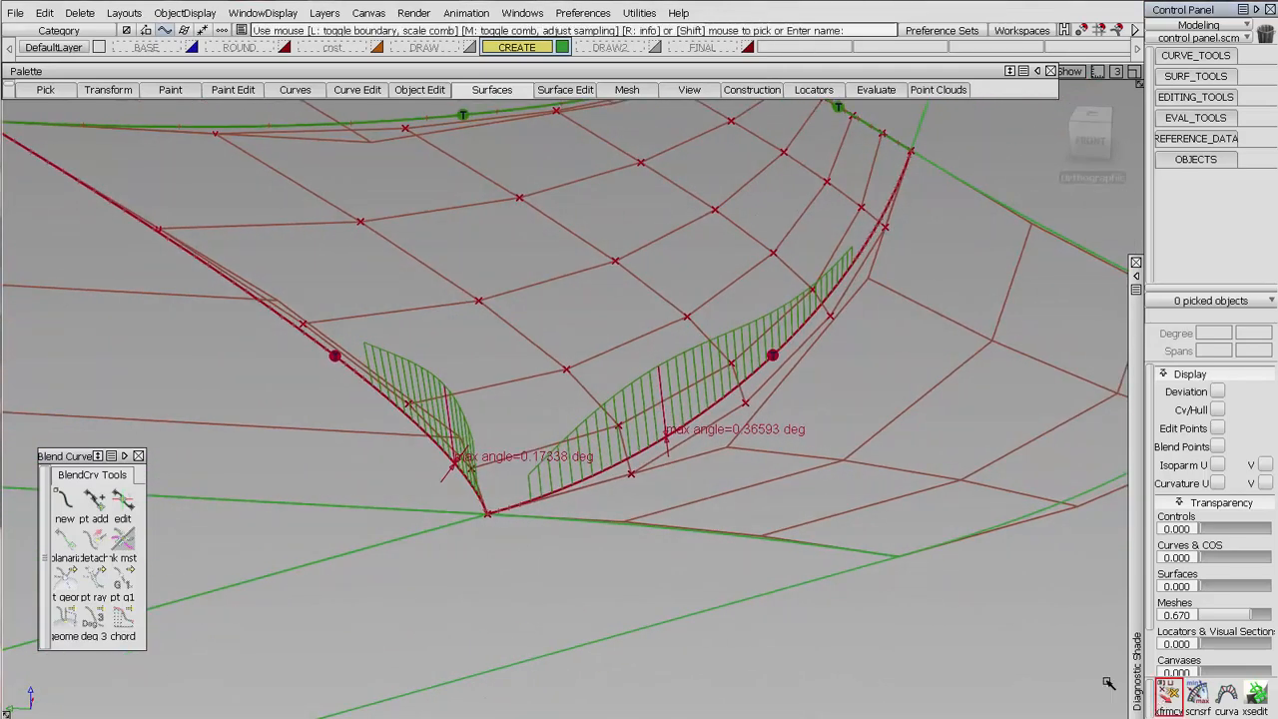
pyautogui.press('shift')
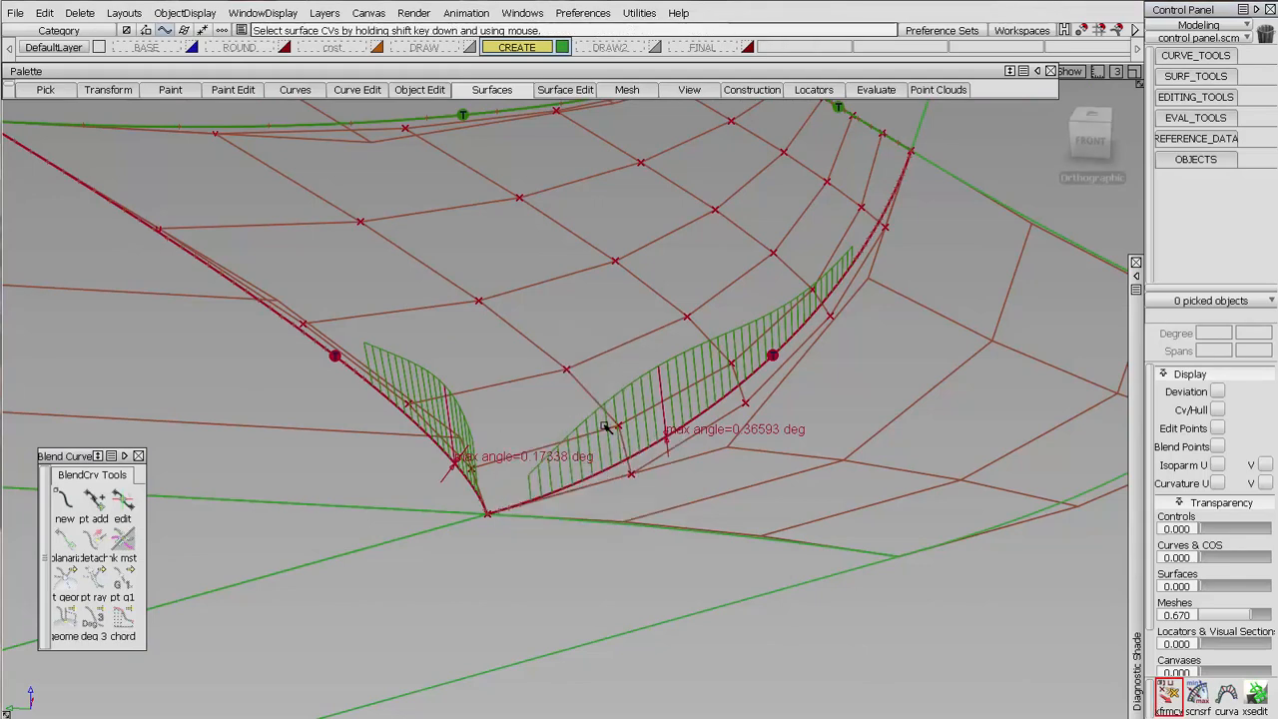
pyautogui.moveTo(565, 535); pyautogui.dragTo(602, 538)
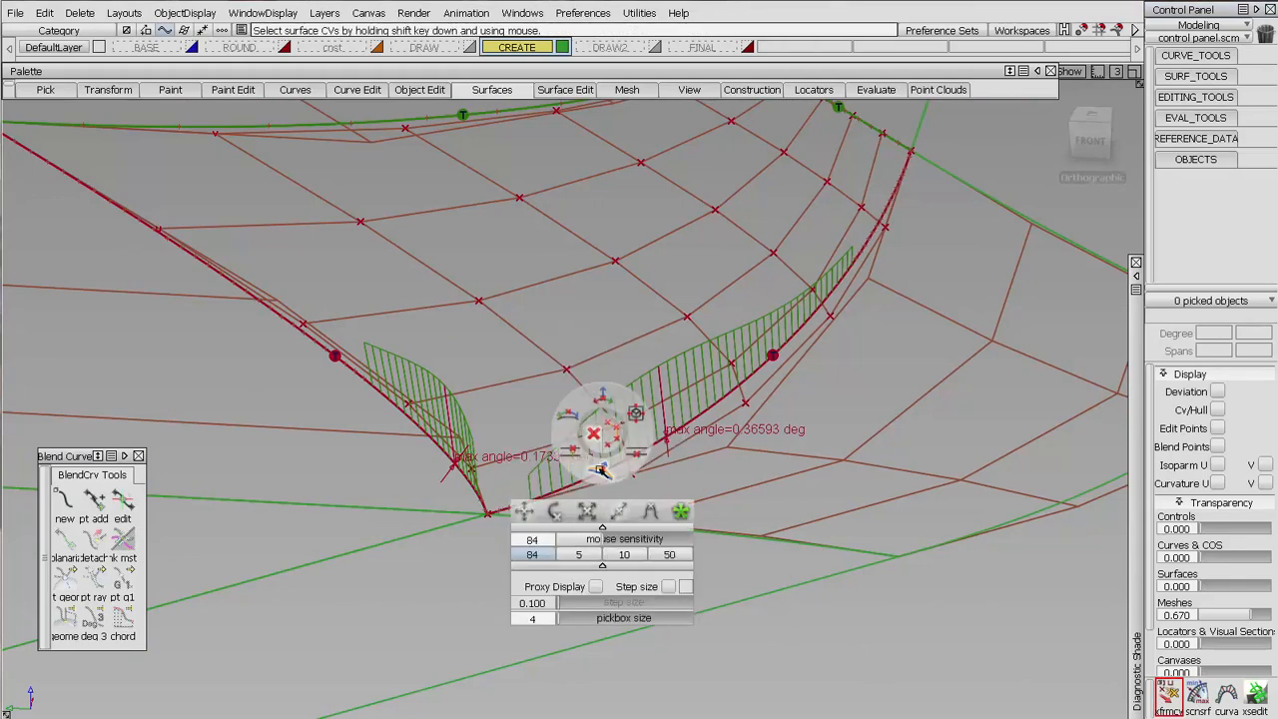
pyautogui.click(598, 433)
pyautogui.click(618, 425)
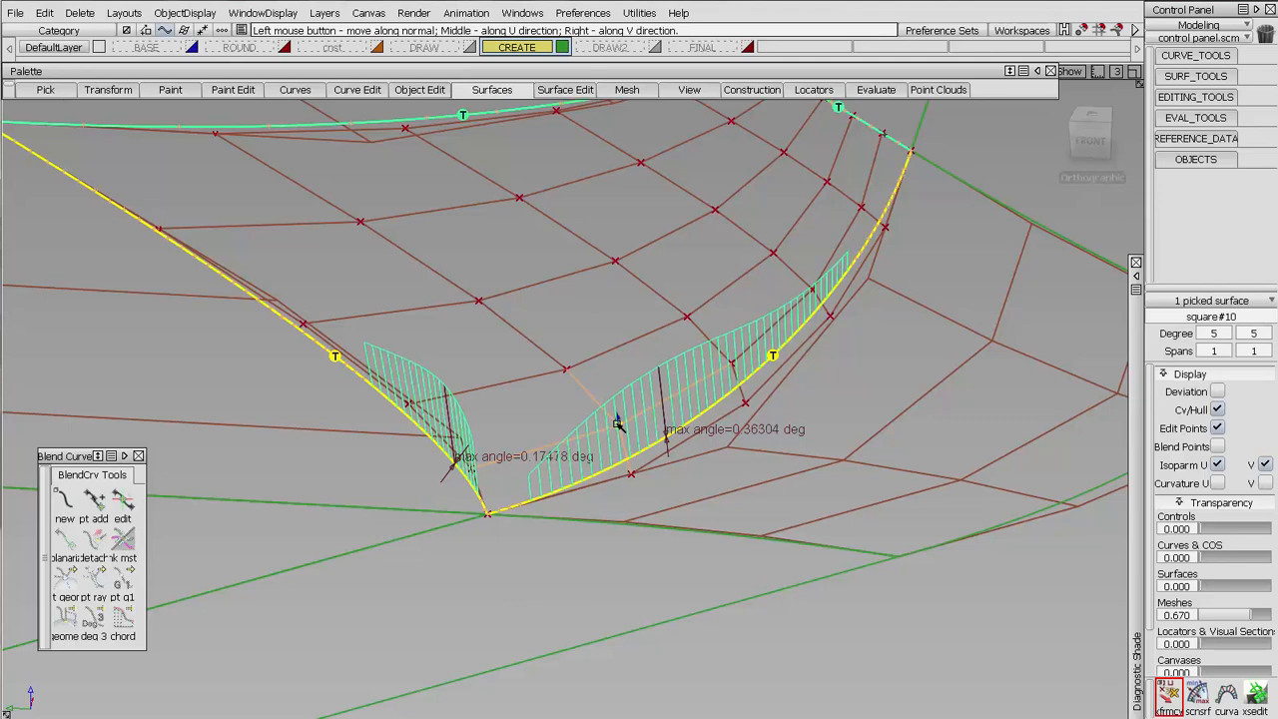
pyautogui.moveTo(613, 429); pyautogui.dragTo(593, 447)
pyautogui.moveTo(732, 365); pyautogui.dragTo(761, 353)
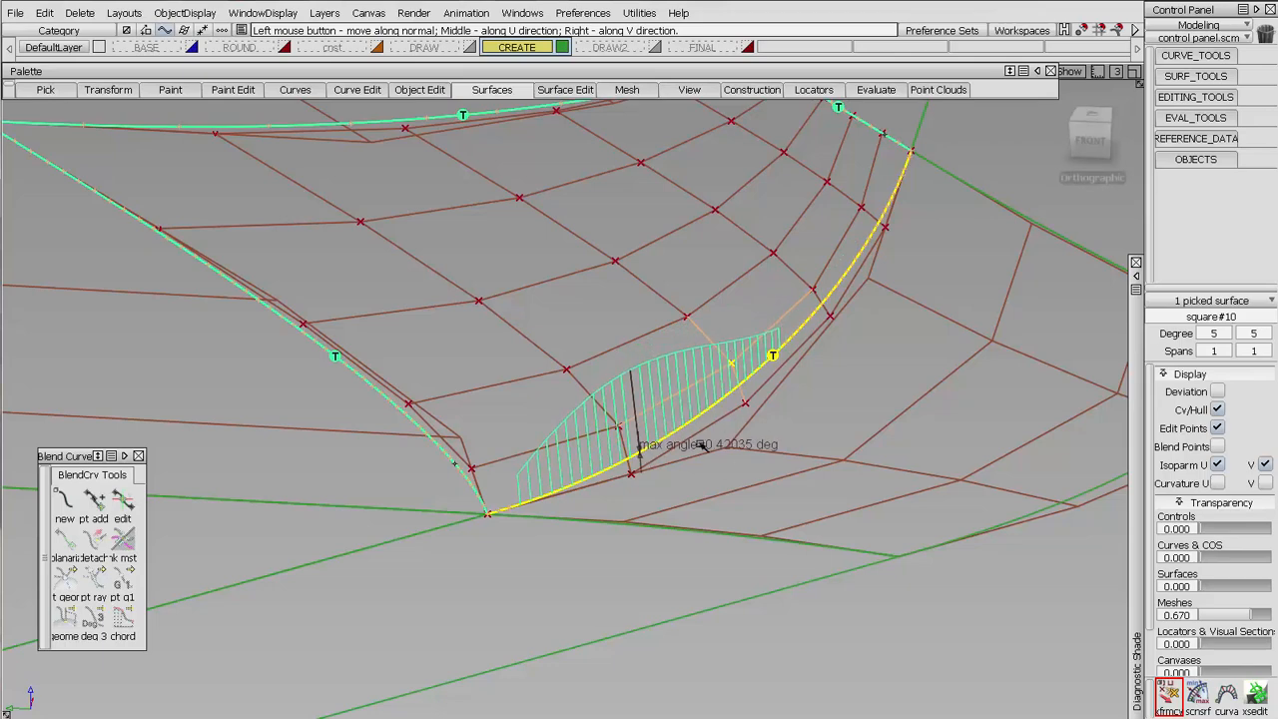
# Step: Run tangent continuity checks on the lower blend surface's two side edges adjoining the square's ends
pyautogui.moveTo(746, 442)
pyautogui.keyDown('alt'); pyautogui.keyDown('shift'); pyautogui.mouseDown()
pyautogui.moveTo(739, 493)
pyautogui.moveTo(628, 507)
pyautogui.mouseUp(); pyautogui.keyUp('shift'); pyautogui.keyUp('alt')
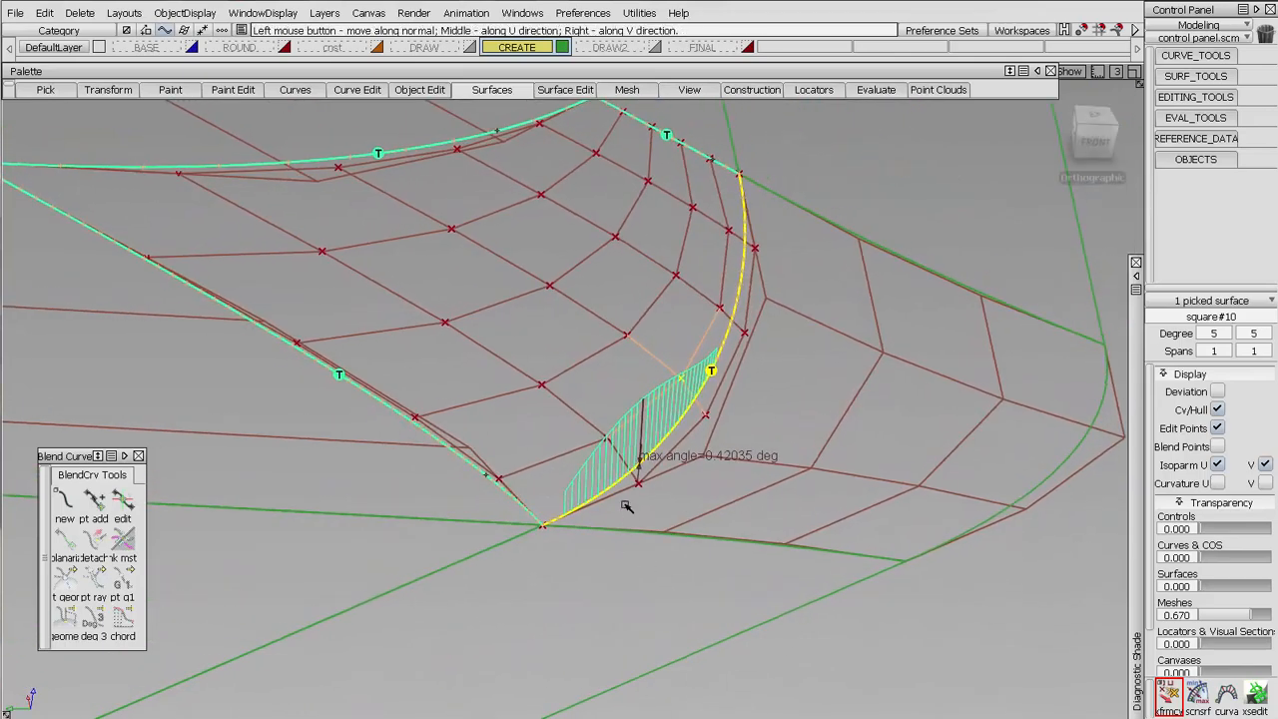
pyautogui.moveTo(781, 593)
pyautogui.keyDown('ctrl'); pyautogui.keyDown('shift'); pyautogui.mouseDown()
pyautogui.moveTo(805, 457)
pyautogui.moveTo(828, 440)
pyautogui.mouseUp(); pyautogui.keyUp('shift'); pyautogui.keyUp('ctrl')
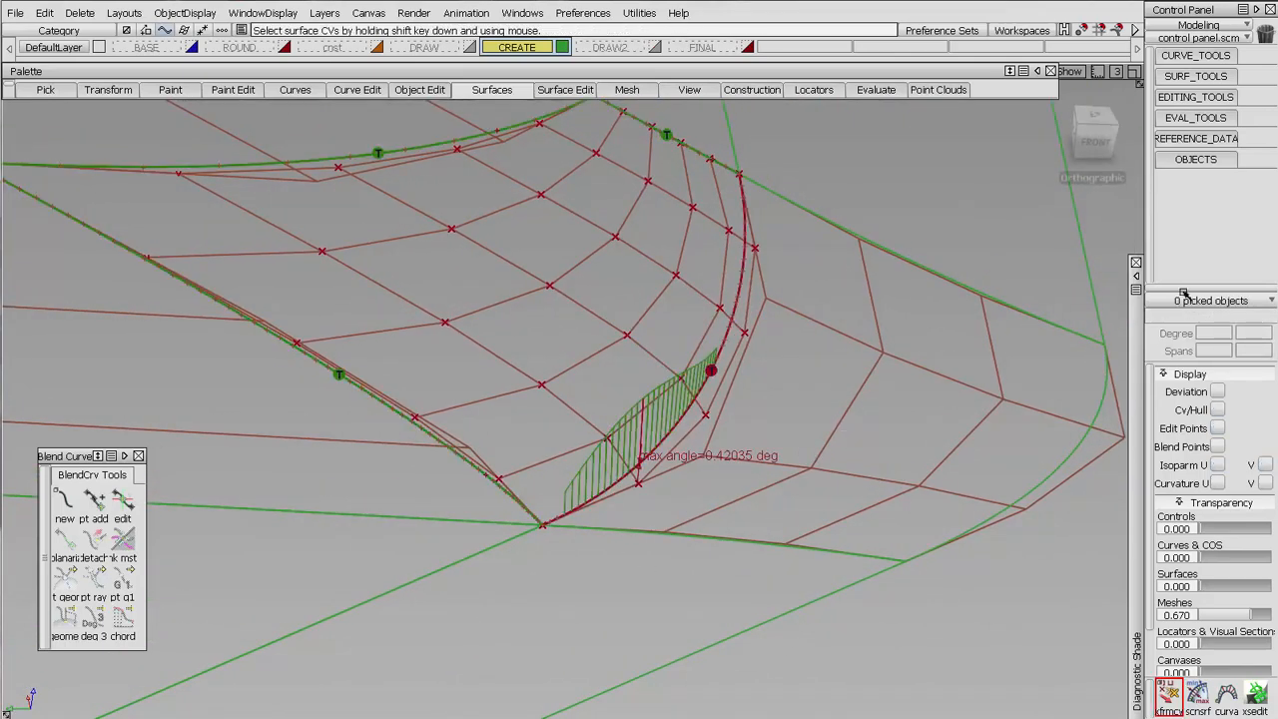
pyautogui.click(1168, 117)
pyautogui.click(1191, 333)
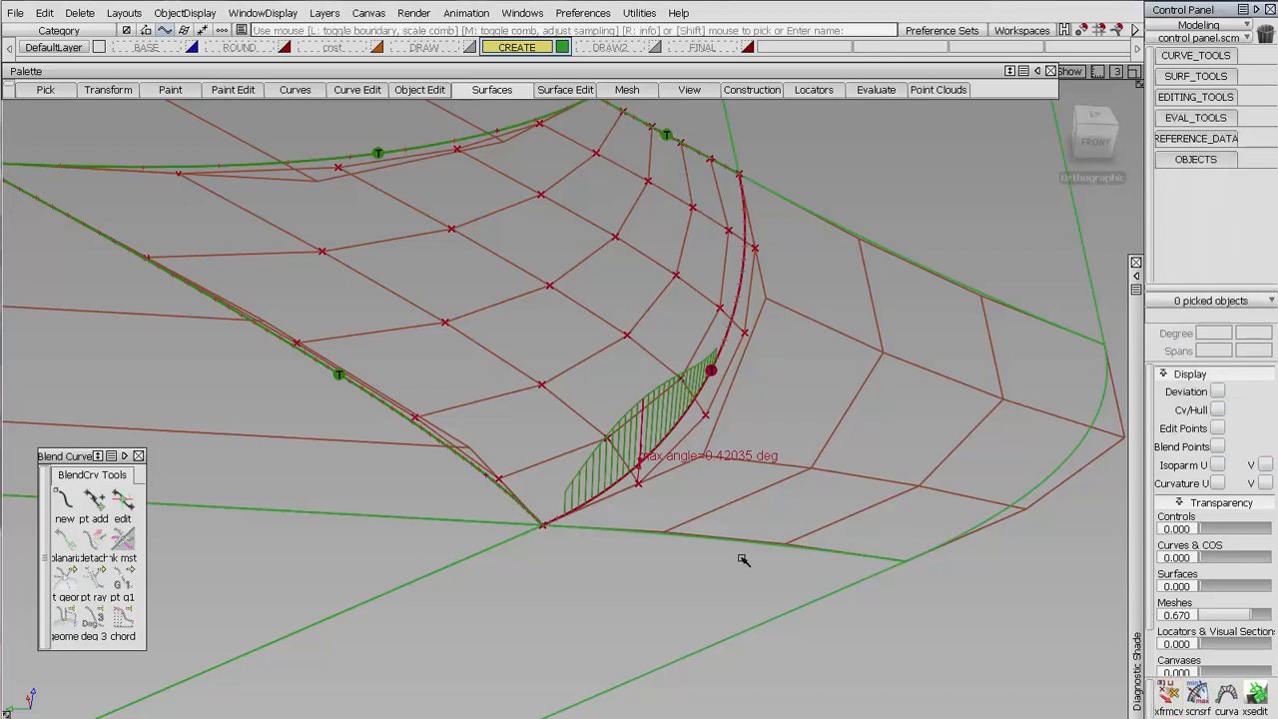
pyautogui.click(723, 542)
pyautogui.click(788, 209)
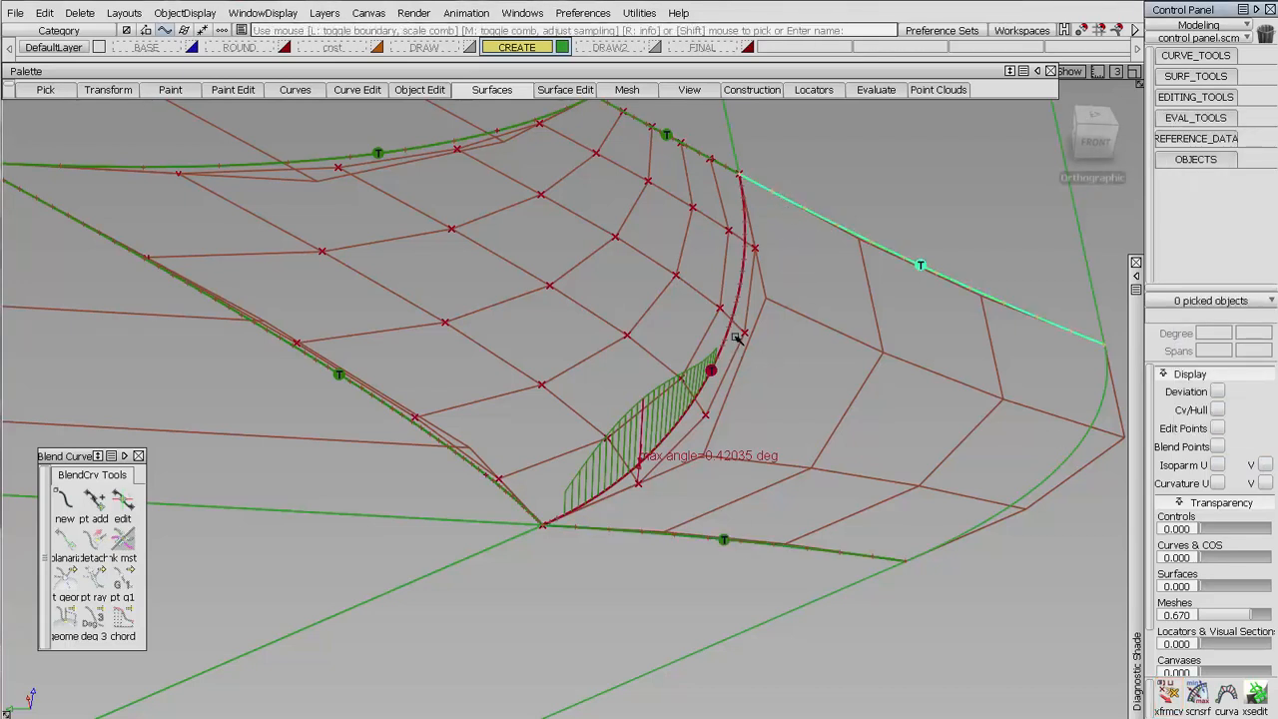
# Step: Set the lower blend surface's U and V degrees to 5
pyautogui.click(784, 299)
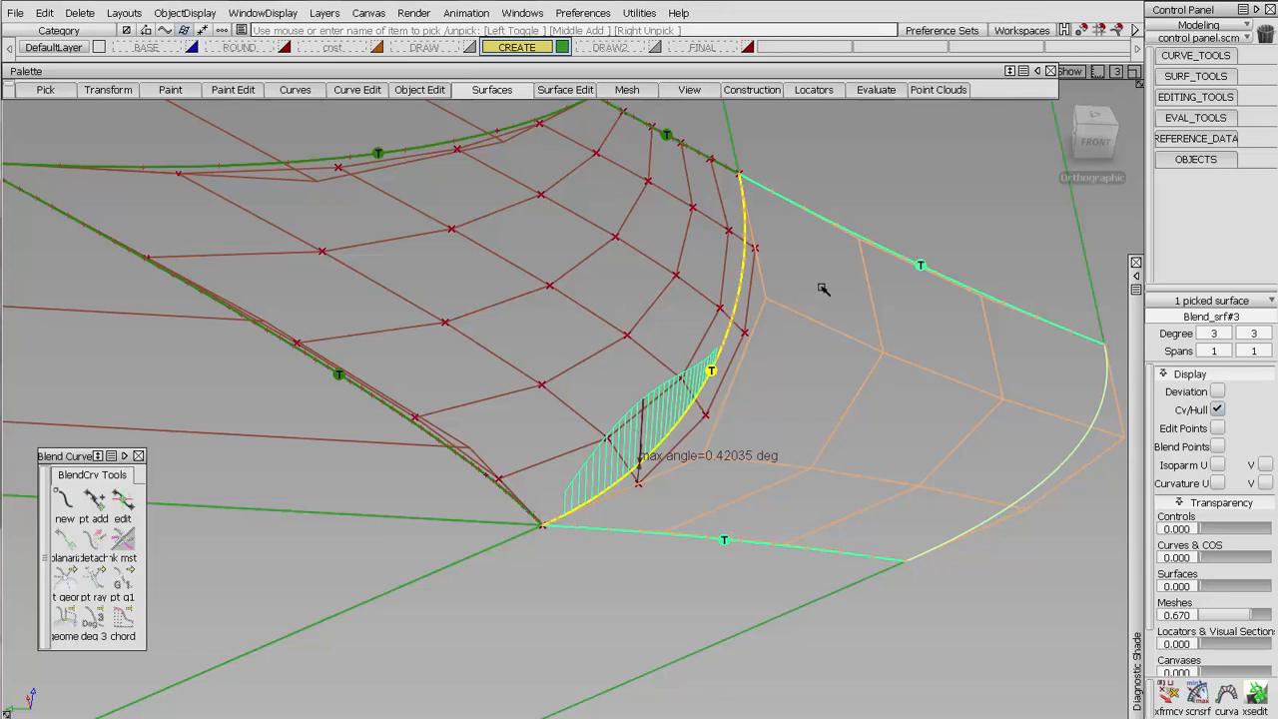
pyautogui.click(1219, 332)
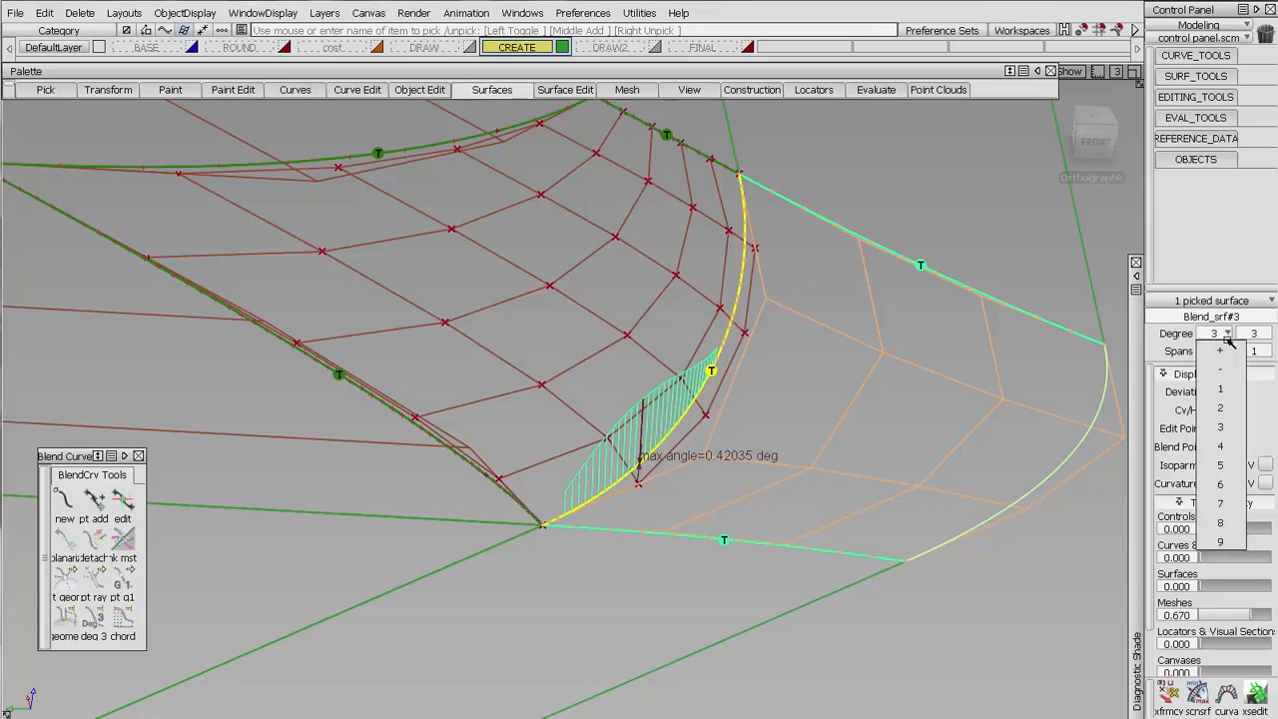
pyautogui.click(1222, 464)
pyautogui.press('Return')
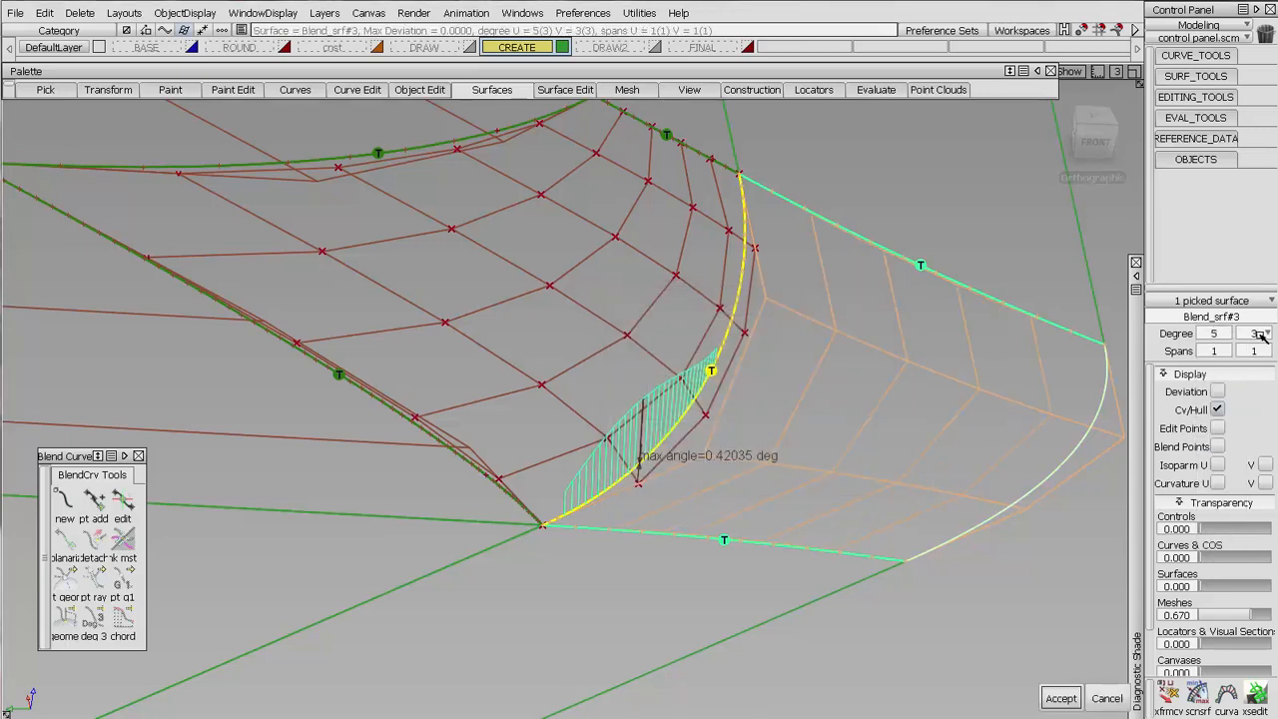
pyautogui.click(1265, 333)
pyautogui.click(1256, 465)
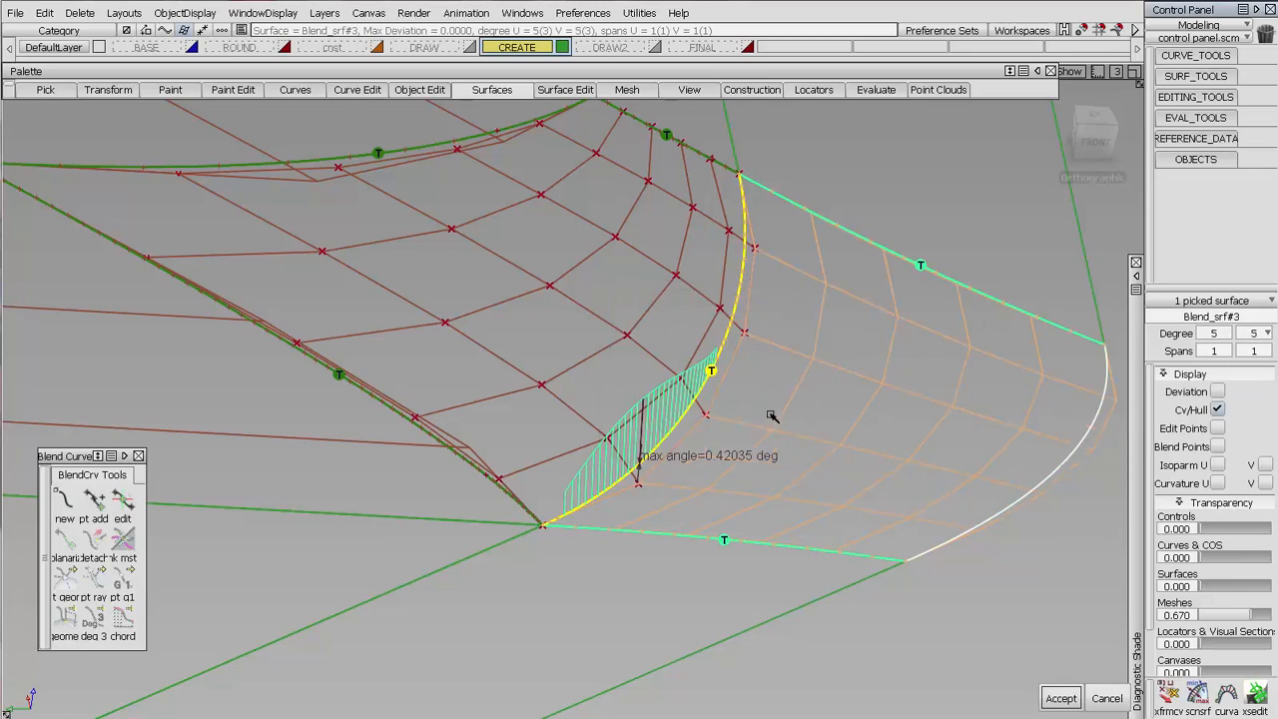
pyautogui.click(1065, 582)
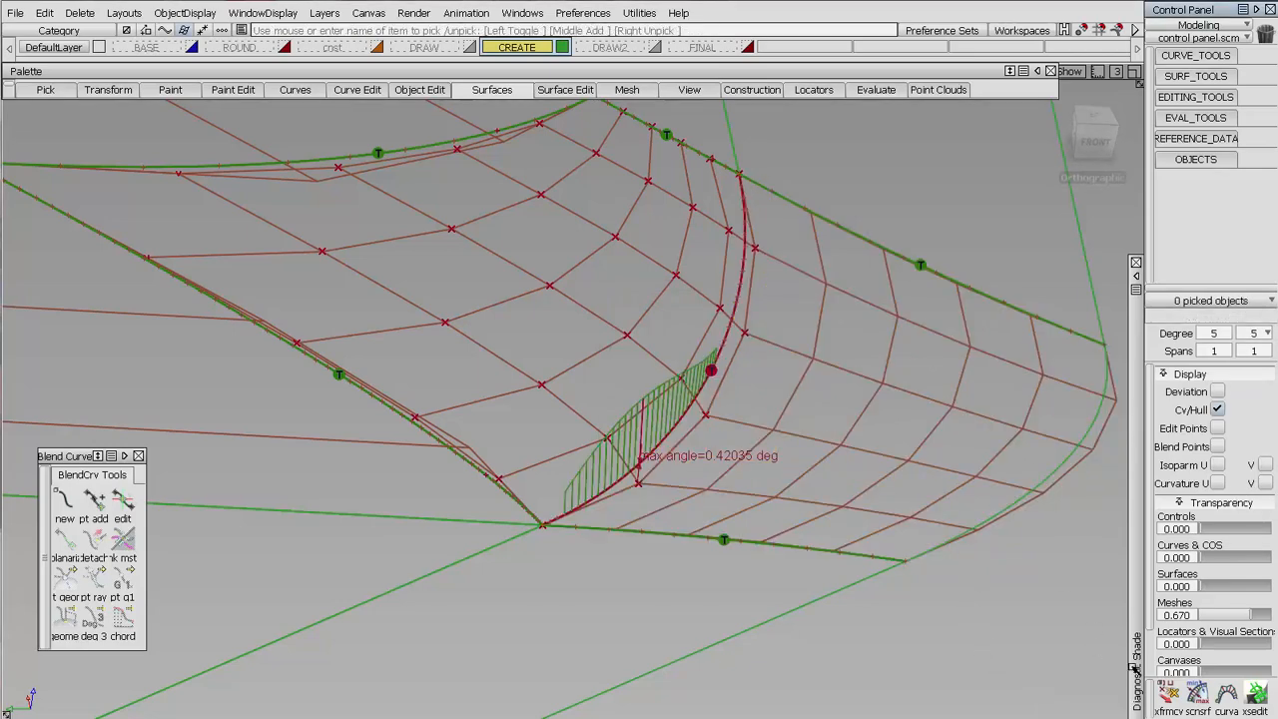
# Step: Move the square's two edge-row CVs nearest the lower corner, along the edge shared with the blend surface, slightly along the normal one at a time
pyautogui.click(1168, 696)
pyautogui.click(627, 483)
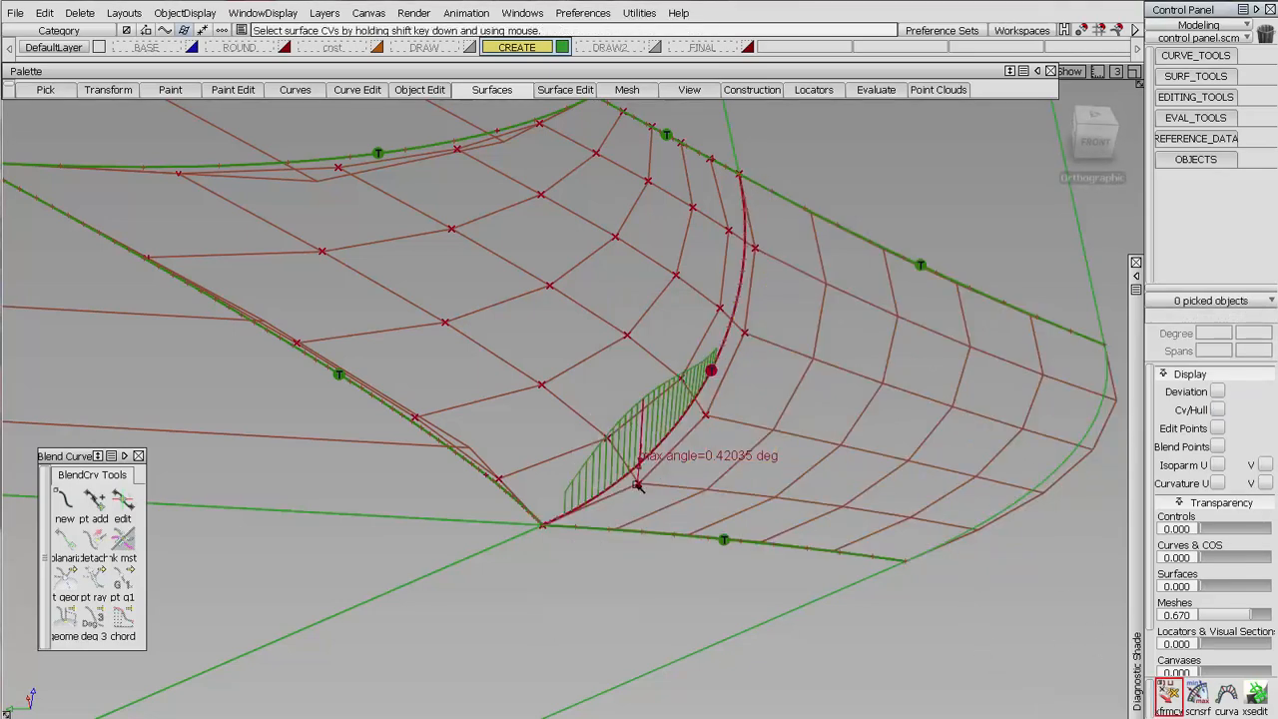
pyautogui.keyDown('shift'); pyautogui.click(637, 483); pyautogui.keyUp('shift')
pyautogui.keyDown('alt'); pyautogui.keyDown('shift'); pyautogui.moveTo(705, 539); pyautogui.dragTo(725, 522, button='right'); pyautogui.keyUp('shift'); pyautogui.keyUp('alt')
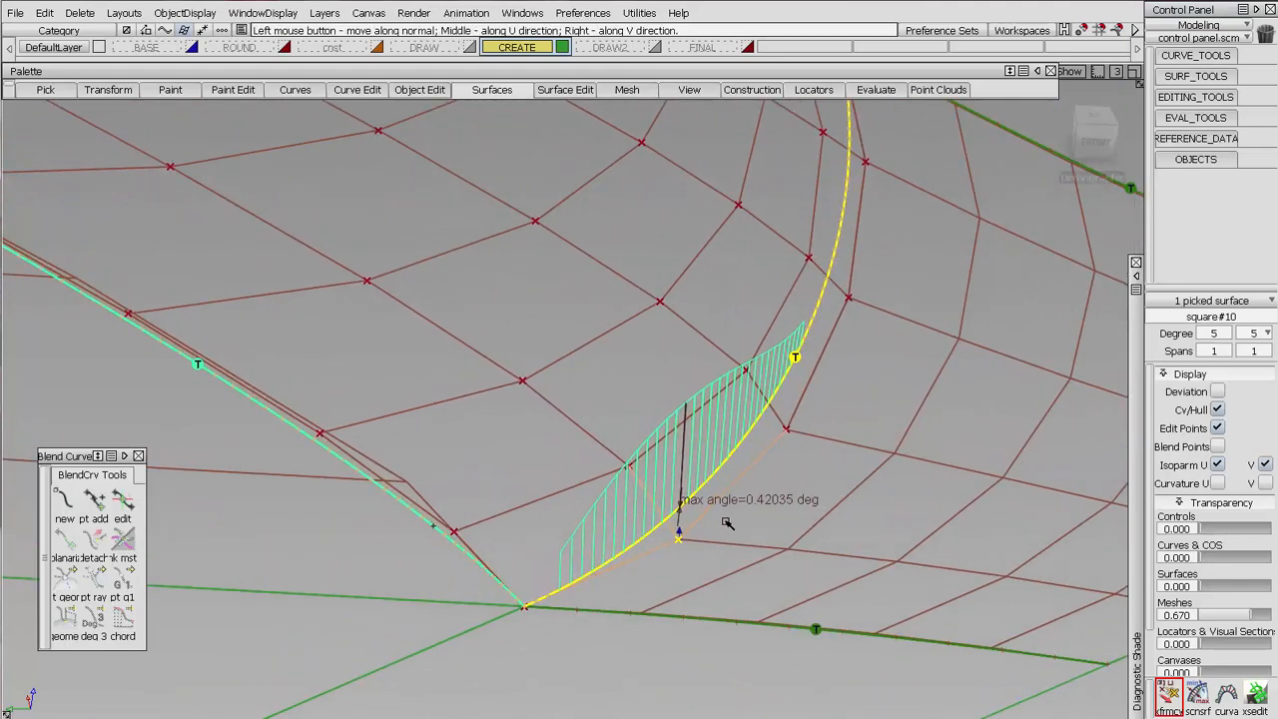
pyautogui.moveTo(729, 522); pyautogui.dragTo(727, 524)
pyautogui.moveTo(713, 533); pyautogui.dragTo(712, 538)
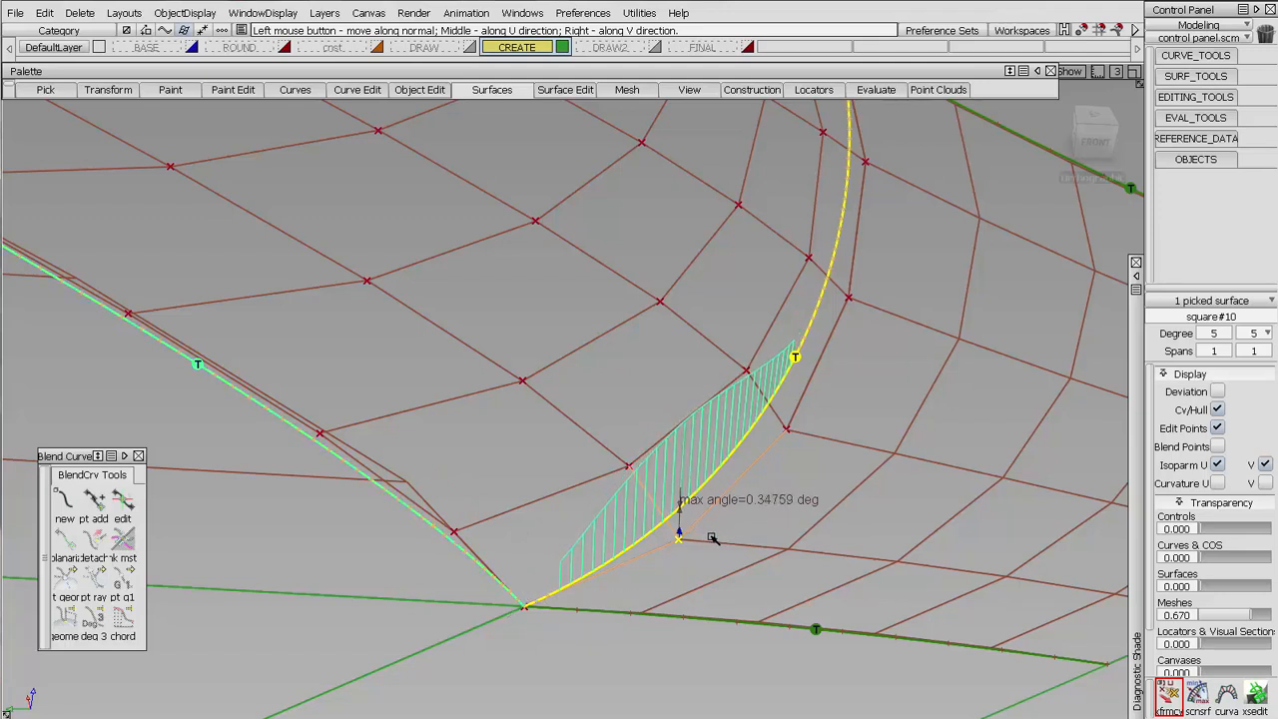
pyautogui.click(786, 430)
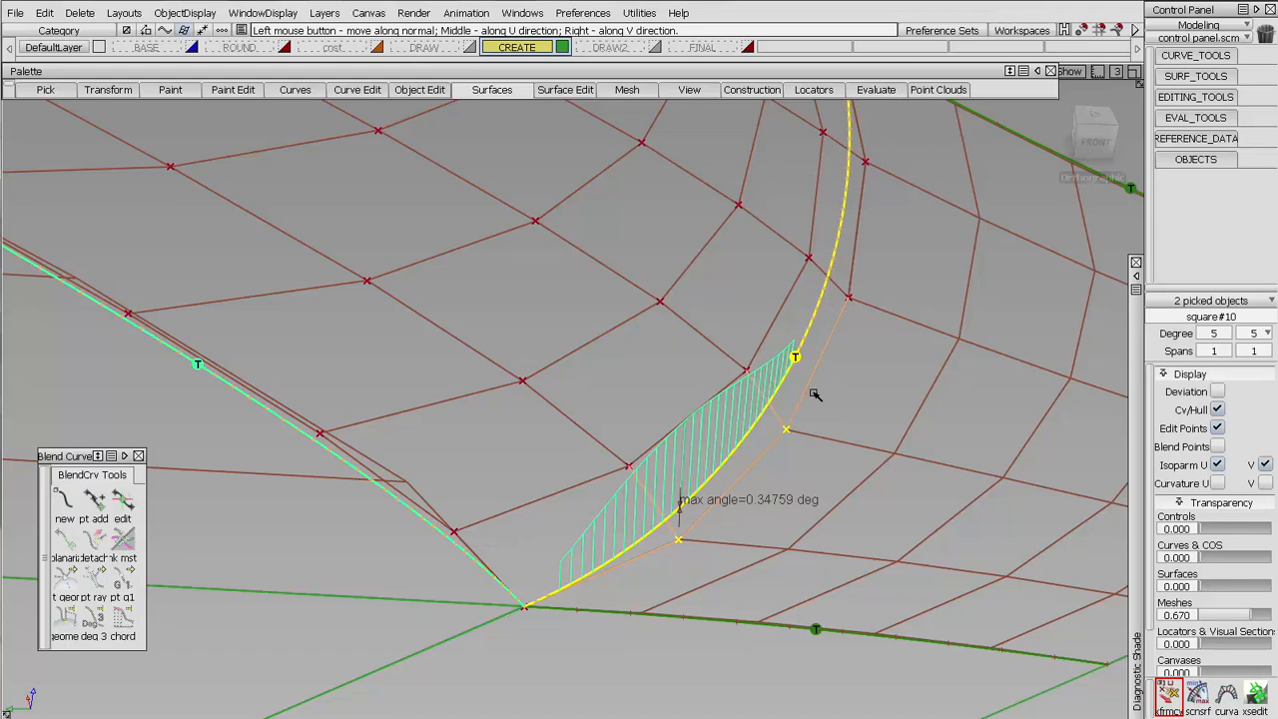
pyautogui.click(677, 540)
pyautogui.moveTo(784, 496); pyautogui.dragTo(729, 519)
pyautogui.keyDown('alt'); pyautogui.keyDown('shift'); pyautogui.moveTo(728, 519); pyautogui.dragTo(722, 499, button='right'); pyautogui.keyUp('shift'); pyautogui.keyUp('alt')
# Step: Turn on the CV display of the blend surface and focus on the shared-edge CV that is offset from the square's CV
pyautogui.keyDown('alt'); pyautogui.keyDown('shift'); pyautogui.moveTo(722, 499); pyautogui.dragTo(659, 380, button='middle'); pyautogui.keyUp('shift'); pyautogui.keyUp('alt')
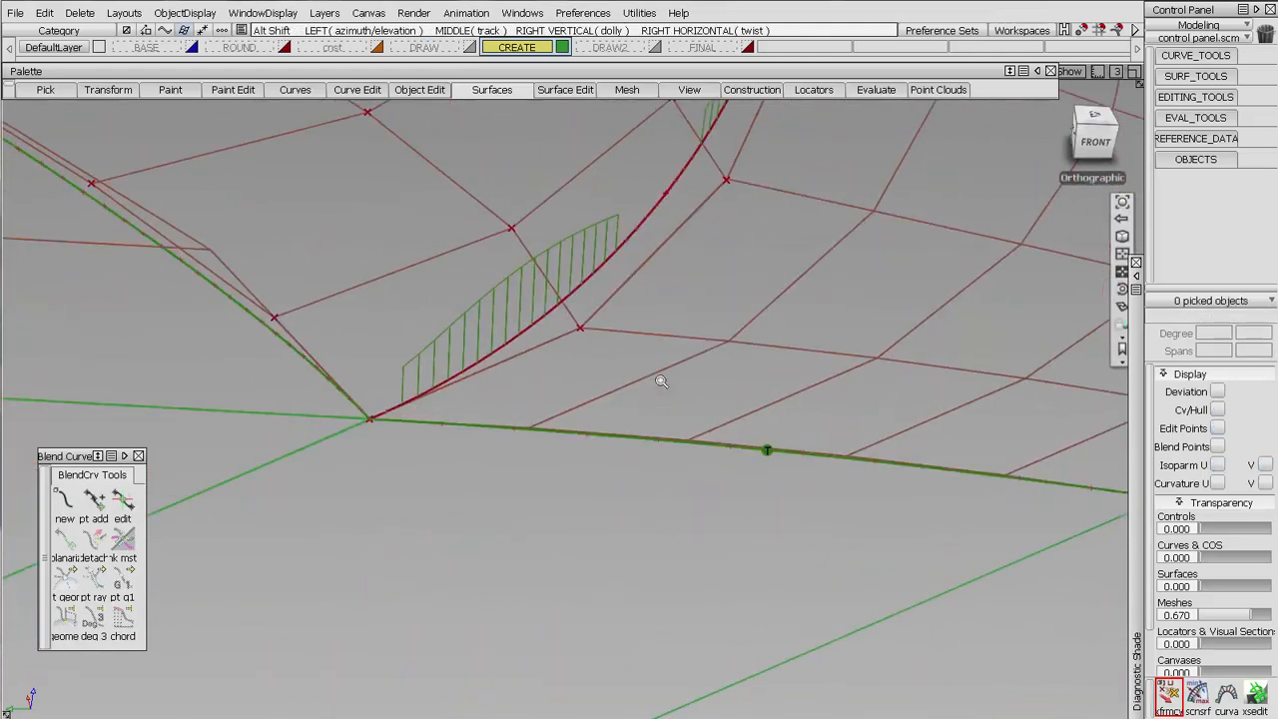
pyautogui.keyDown('alt'); pyautogui.keyDown('shift'); pyautogui.moveTo(658, 380); pyautogui.dragTo(678, 231, button='right'); pyautogui.keyUp('shift'); pyautogui.keyUp('alt')
pyautogui.keyDown('alt'); pyautogui.keyDown('shift'); pyautogui.moveTo(679, 231); pyautogui.dragTo(659, 484, button='middle'); pyautogui.keyUp('shift'); pyautogui.keyUp('alt')
pyautogui.keyDown('alt'); pyautogui.keyDown('shift'); pyautogui.moveTo(662, 486); pyautogui.dragTo(676, 288, button='right'); pyautogui.keyUp('shift'); pyautogui.keyUp('alt')
pyautogui.keyDown('alt'); pyautogui.keyDown('shift'); pyautogui.moveTo(664, 140); pyautogui.dragTo(619, 368, button='middle'); pyautogui.keyUp('shift'); pyautogui.keyUp('alt')
pyautogui.keyDown('ctrl'); pyautogui.keyDown('shift'); pyautogui.moveTo(539, 400); pyautogui.dragTo(595, 436); pyautogui.keyUp('shift'); pyautogui.keyUp('ctrl')
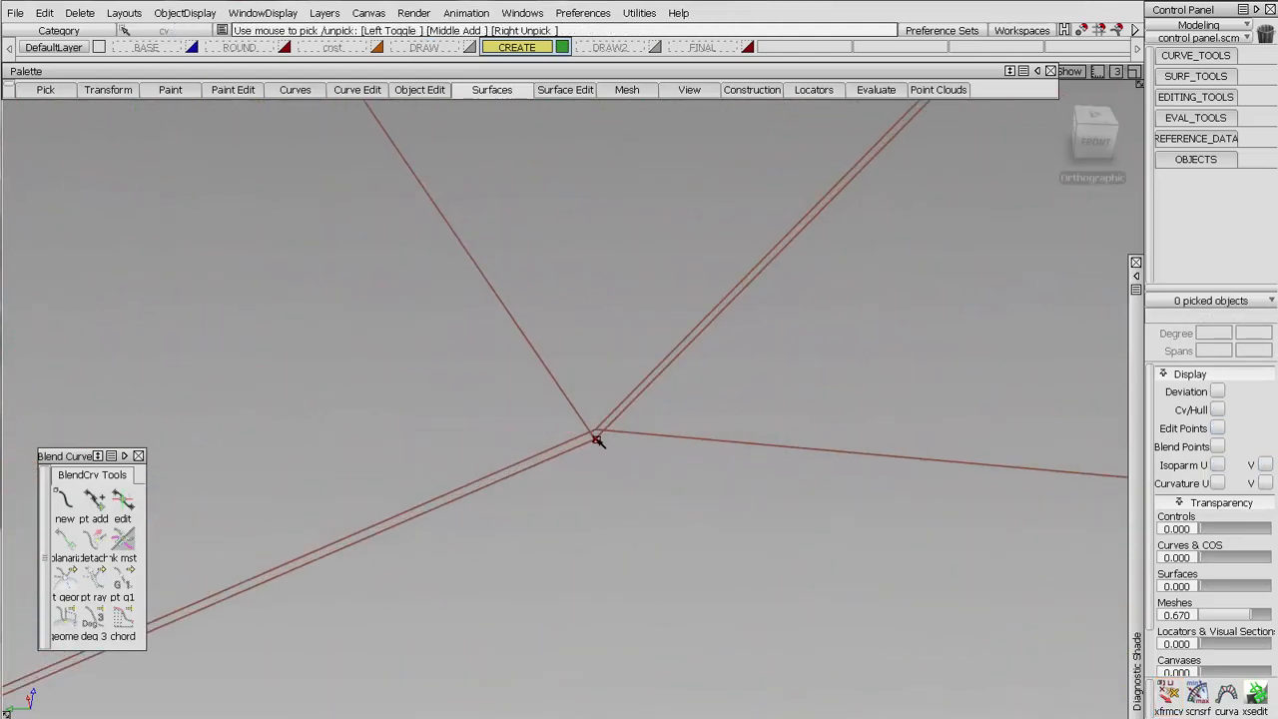
pyautogui.keyDown('ctrl'); pyautogui.keyDown('shift'); pyautogui.moveTo(670, 529); pyautogui.dragTo(688, 433); pyautogui.keyUp('shift'); pyautogui.keyUp('ctrl')
pyautogui.click(699, 439)
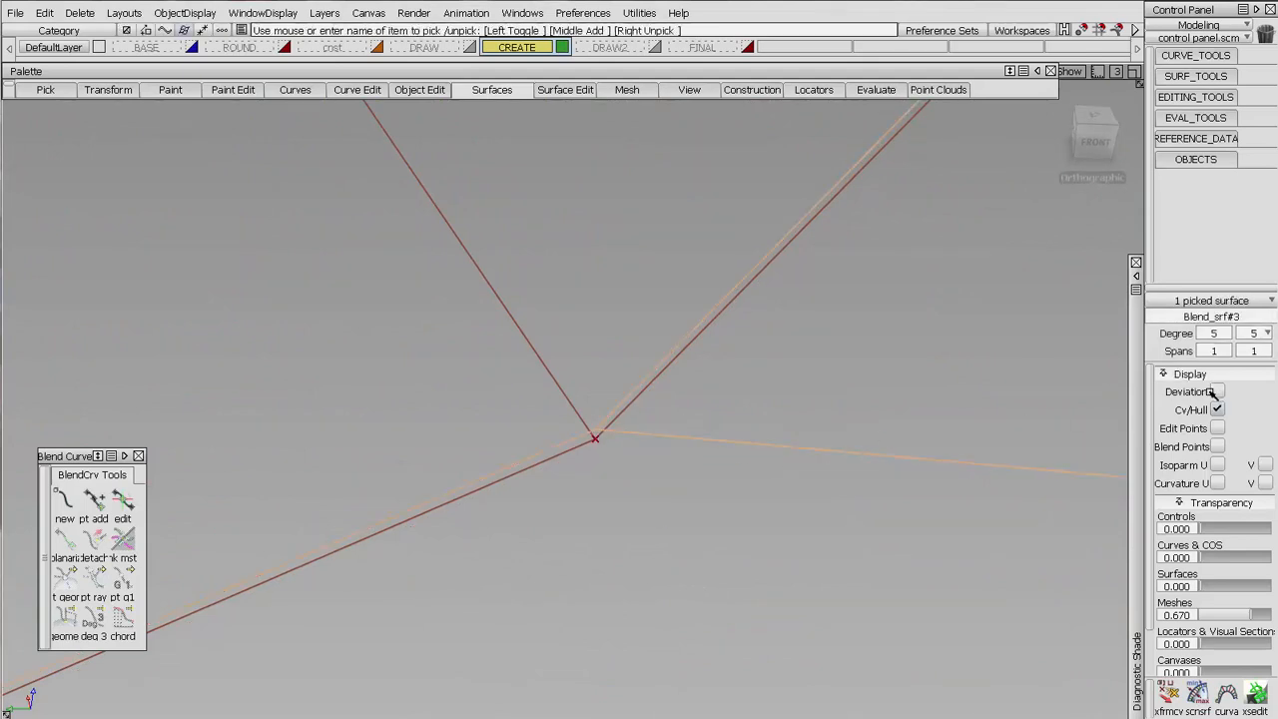
pyautogui.click(1218, 410)
pyautogui.click(570, 513)
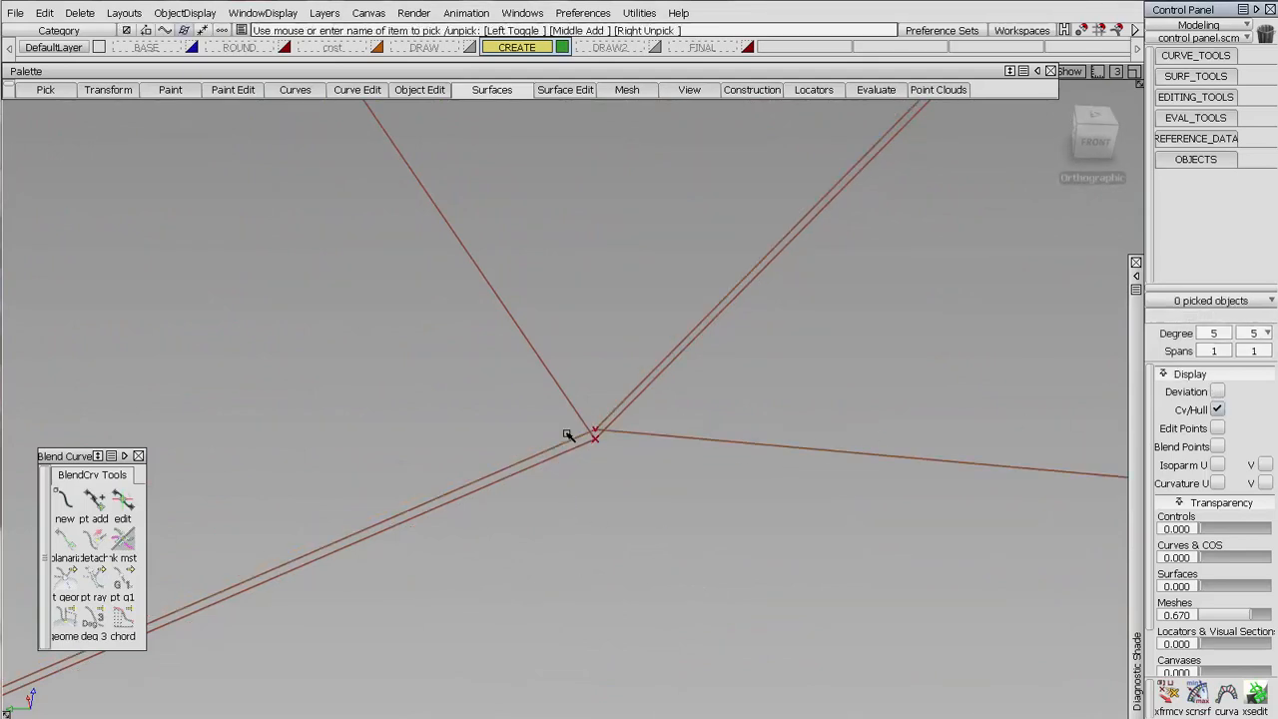
# Step: Snap the blend surface's two shared-edge CVs nearest the lower corner onto the matching CVs of the square
pyautogui.click(597, 435)
pyautogui.keyDown('ctrl'); pyautogui.keyDown('shift'); pyautogui.moveTo(596, 513); pyautogui.dragTo(588, 457, button='middle'); pyautogui.keyUp('shift'); pyautogui.keyUp('ctrl')
pyautogui.keyDown('ctrl'); pyautogui.click(601, 468); pyautogui.keyUp('ctrl')
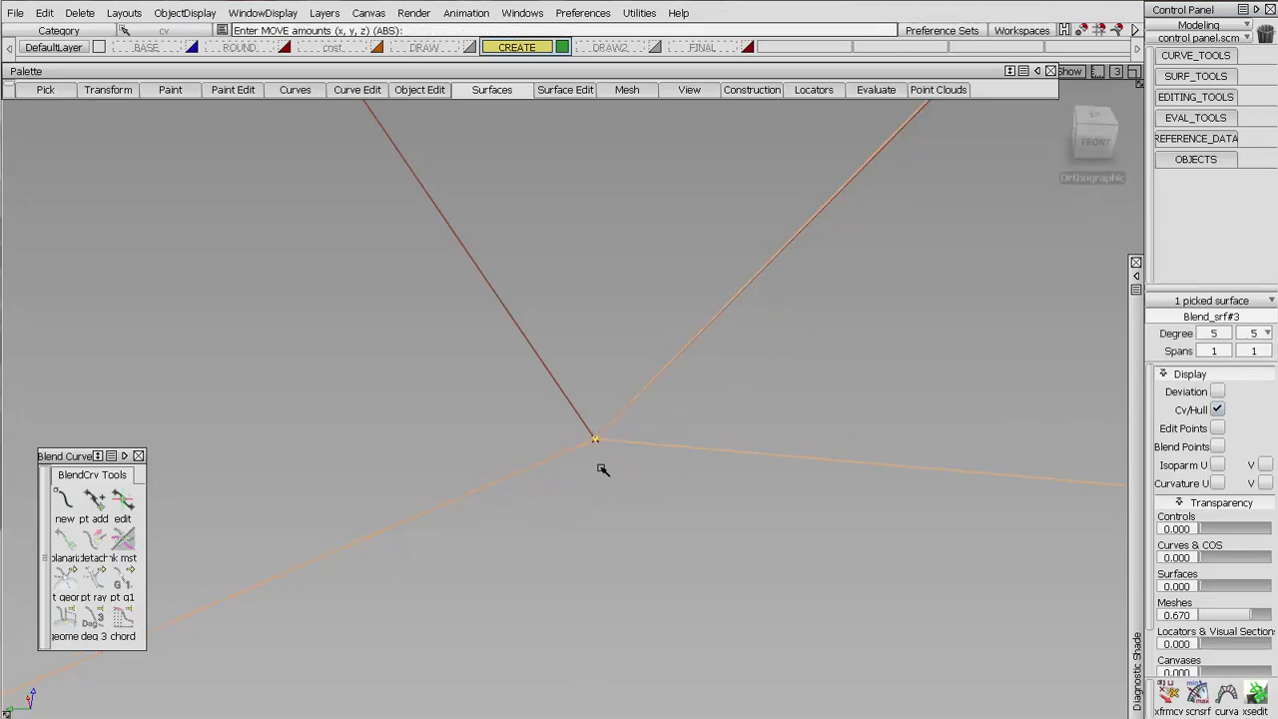
pyautogui.keyDown('alt'); pyautogui.keyDown('shift'); pyautogui.moveTo(659, 340); pyautogui.dragTo(659, 419, button='right'); pyautogui.keyUp('shift'); pyautogui.keyUp('alt')
pyautogui.keyDown('alt'); pyautogui.keyDown('shift'); pyautogui.moveTo(493, 469); pyautogui.dragTo(502, 536, button='right'); pyautogui.keyUp('shift'); pyautogui.keyUp('alt')
pyautogui.keyDown('alt'); pyautogui.keyDown('shift'); pyautogui.moveTo(502, 536); pyautogui.dragTo(567, 419); pyautogui.keyUp('shift'); pyautogui.keyUp('alt')
pyautogui.click(673, 316)
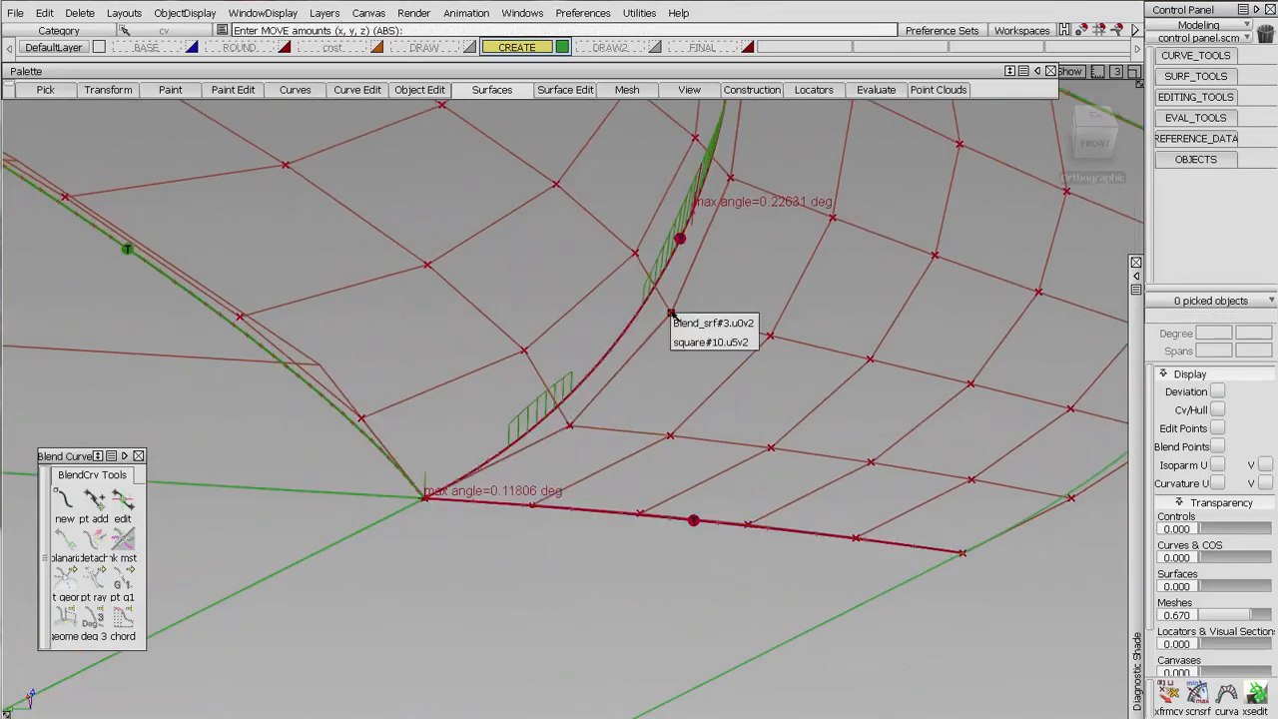
pyautogui.click(688, 323)
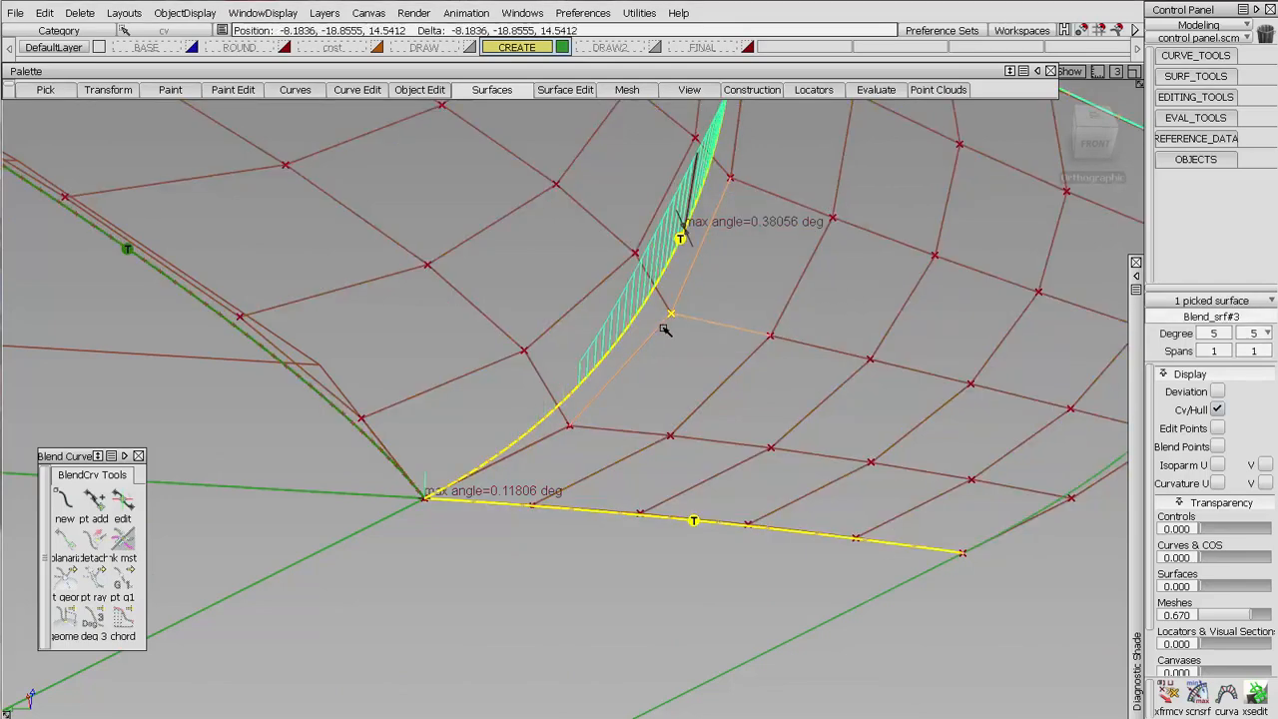
# Step: Move the coincident square and blend surface CVs nearest the lower corner together slightly along the normal
pyautogui.click(1169, 696)
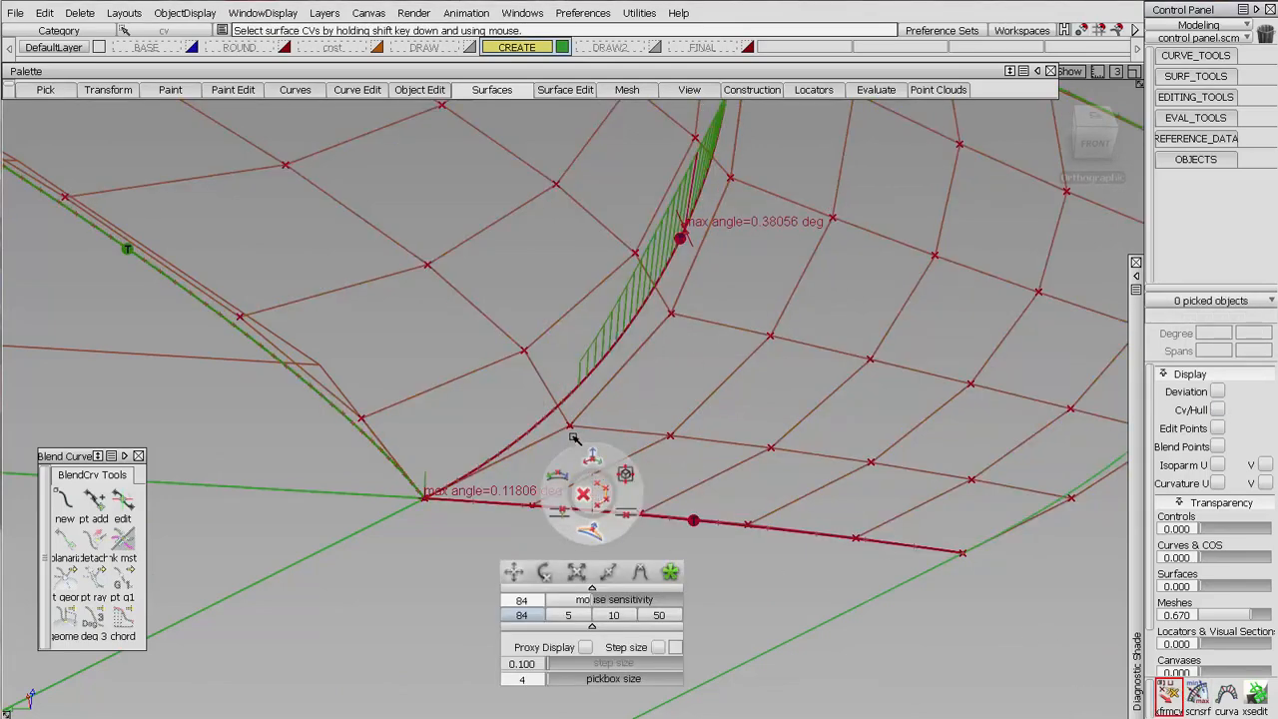
pyautogui.keyDown('shift'); pyautogui.click(569, 428); pyautogui.keyUp('shift')
pyautogui.moveTo(562, 458); pyautogui.dragTo(566, 456)
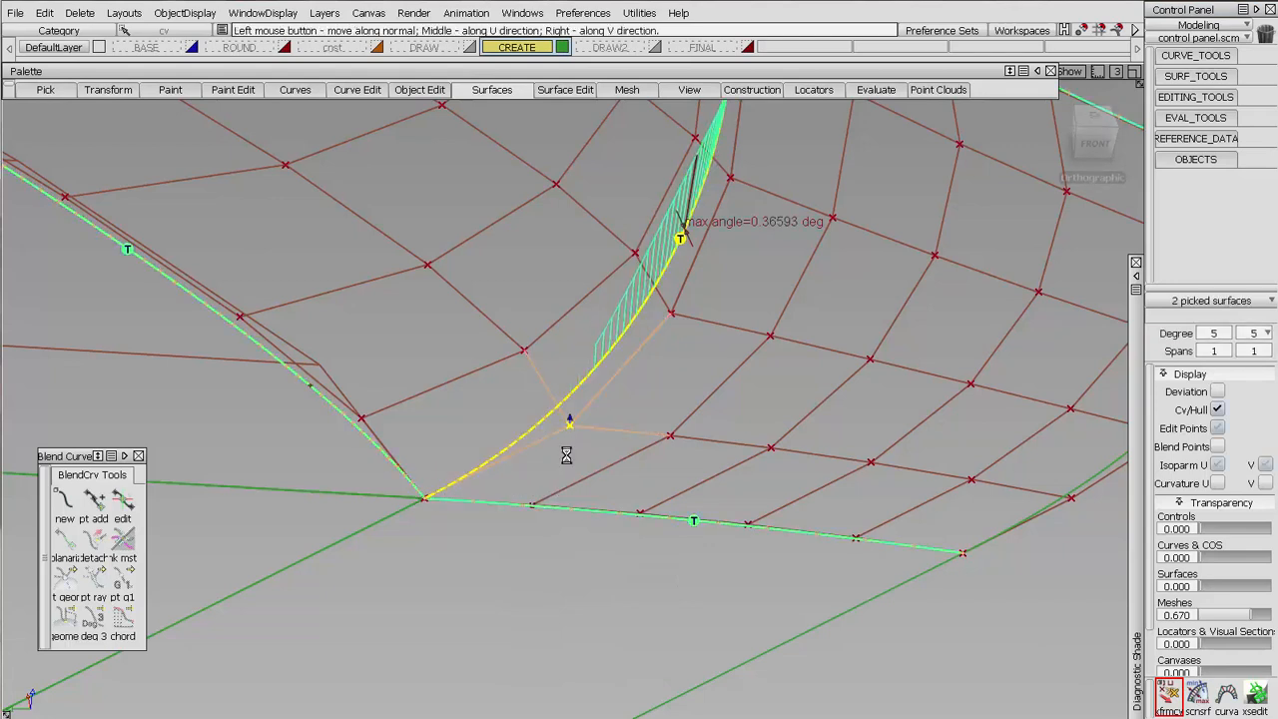
# Step: Isolate the third pair of coincident CVs from the lower corner on the shared edge and move it slightly along the normal
pyautogui.keyDown('shift'); pyautogui.moveTo(706, 320); pyautogui.dragTo(637, 281); pyautogui.keyUp('shift')
pyautogui.keyDown('alt'); pyautogui.keyDown('shift'); pyautogui.moveTo(731, 197); pyautogui.dragTo(596, 333, button='middle'); pyautogui.keyUp('shift'); pyautogui.keyUp('alt')
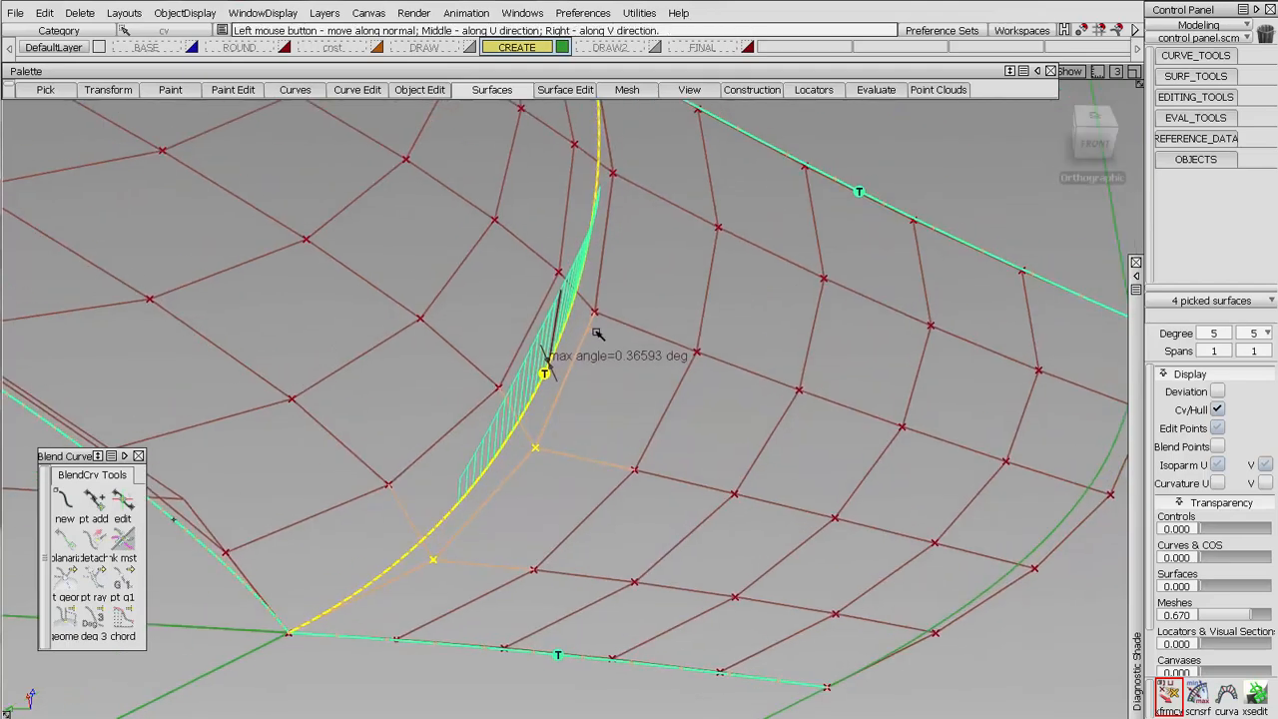
pyautogui.keyDown('shift'); pyautogui.moveTo(568, 290); pyautogui.dragTo(564, 286); pyautogui.keyUp('shift')
pyautogui.keyDown('shift'); pyautogui.moveTo(399, 528); pyautogui.dragTo(472, 570); pyautogui.keyUp('shift')
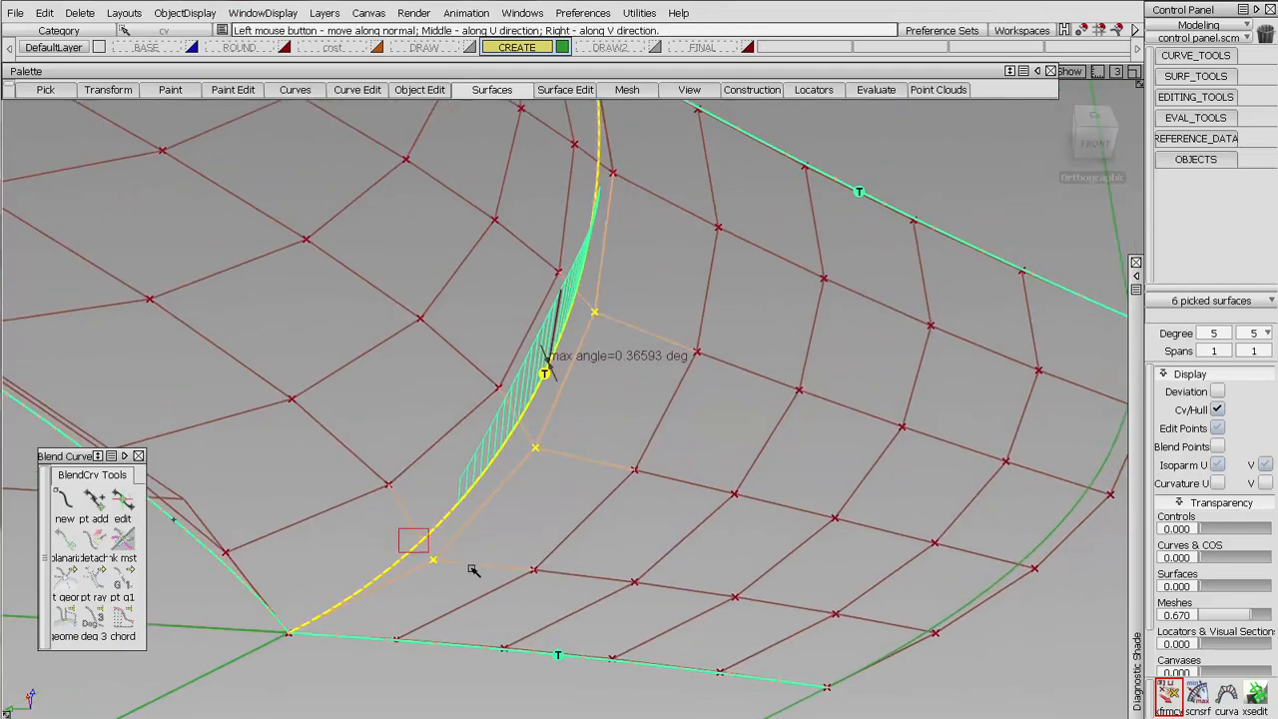
pyautogui.keyDown('shift'); pyautogui.click(539, 449); pyautogui.keyUp('shift')
pyautogui.keyDown('alt'); pyautogui.keyDown('shift'); pyautogui.moveTo(644, 503); pyautogui.dragTo(558, 360); pyautogui.keyUp('shift'); pyautogui.keyUp('alt')
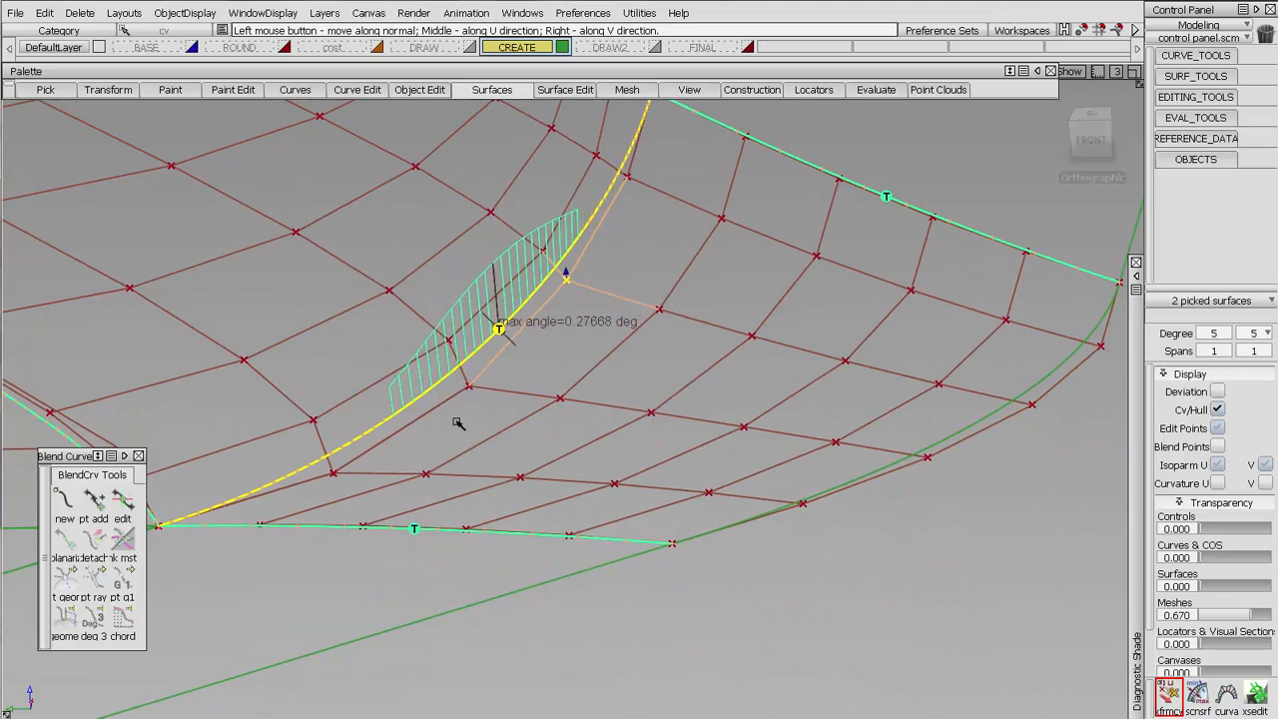
# Step: Fine-tune the second and third coincident CV pairs on the shared edge by moving each slightly along the normal
pyautogui.keyDown('shift'); pyautogui.moveTo(488, 407); pyautogui.dragTo(437, 370); pyautogui.keyUp('shift')
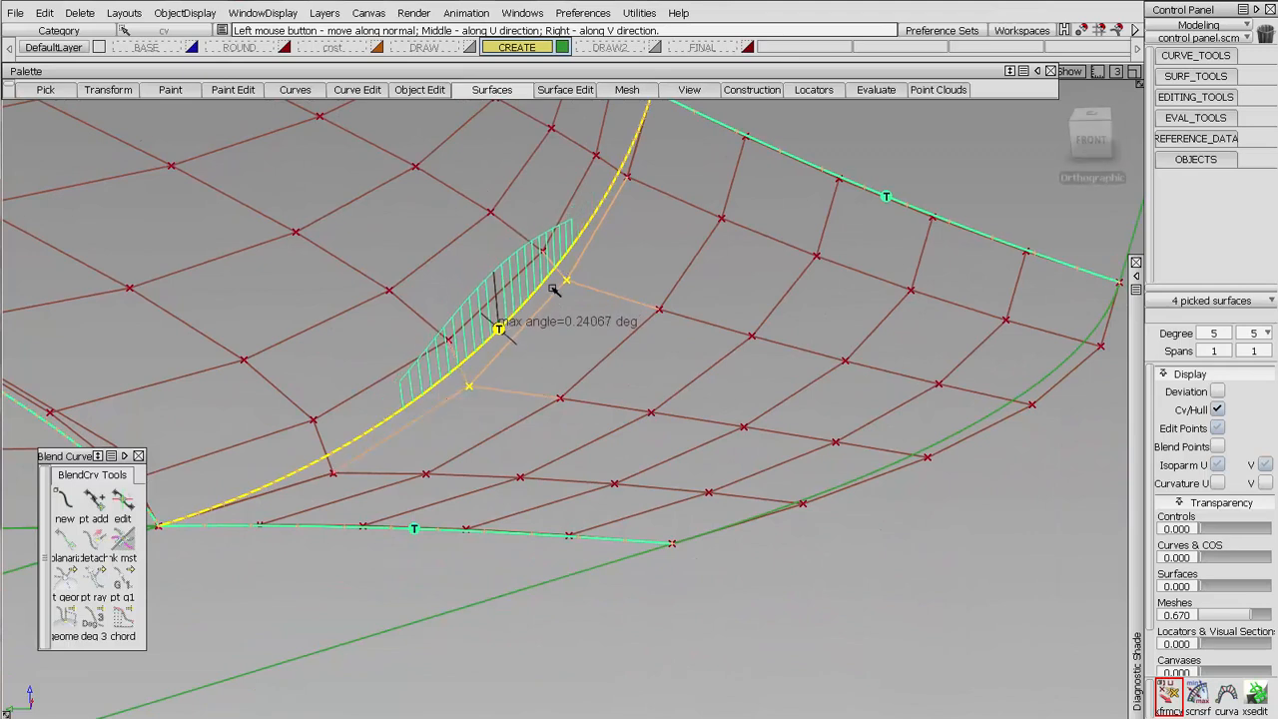
pyautogui.moveTo(586, 334); pyautogui.dragTo(593, 336)
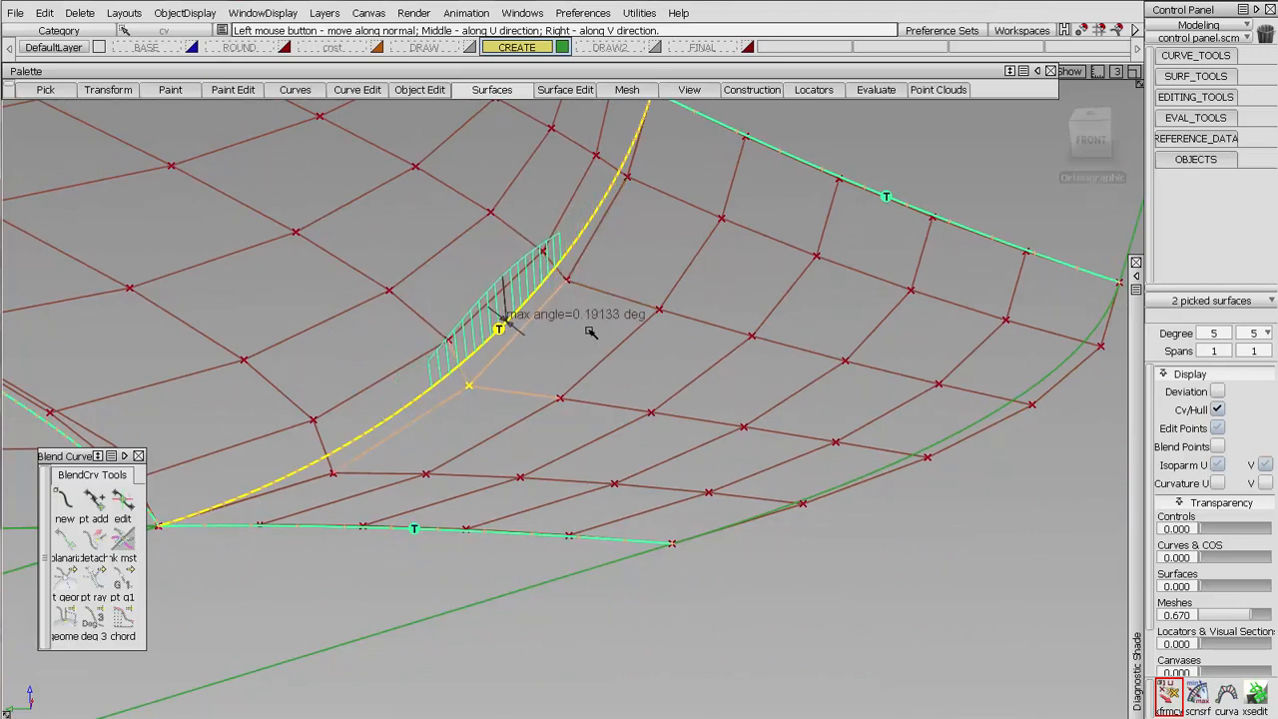
pyautogui.click(566, 281)
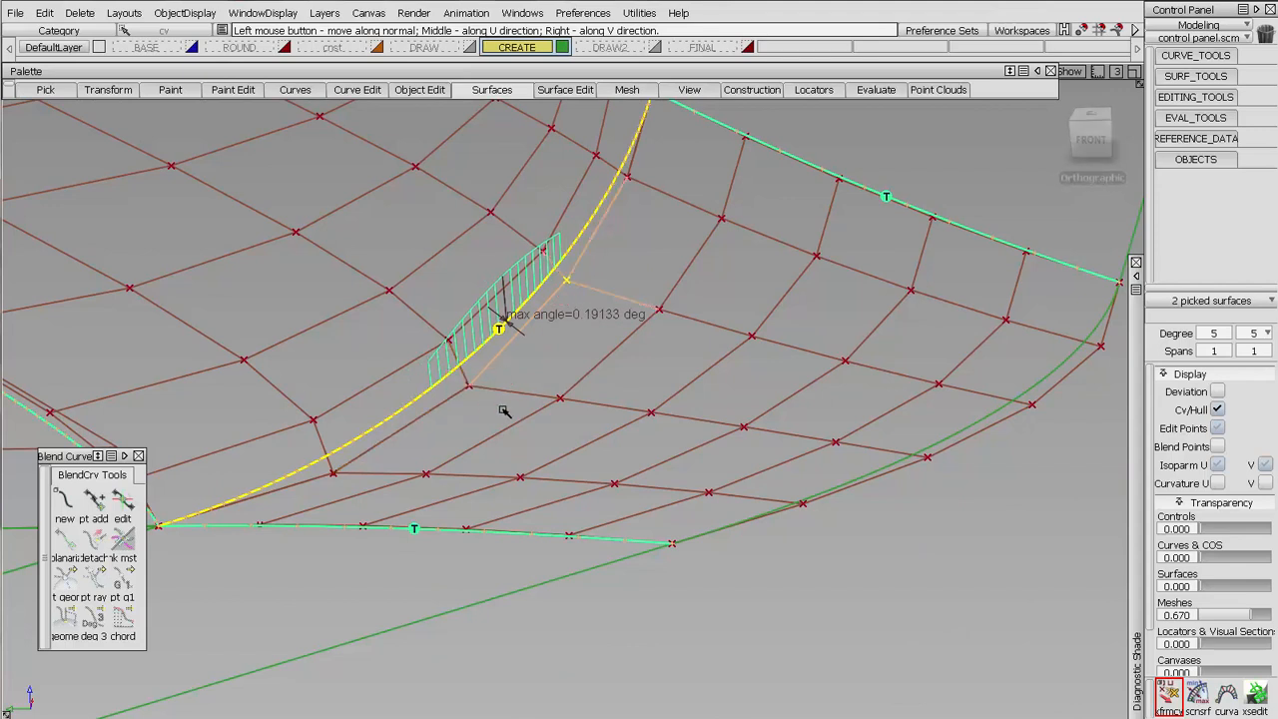
pyautogui.moveTo(504, 411); pyautogui.dragTo(511, 409)
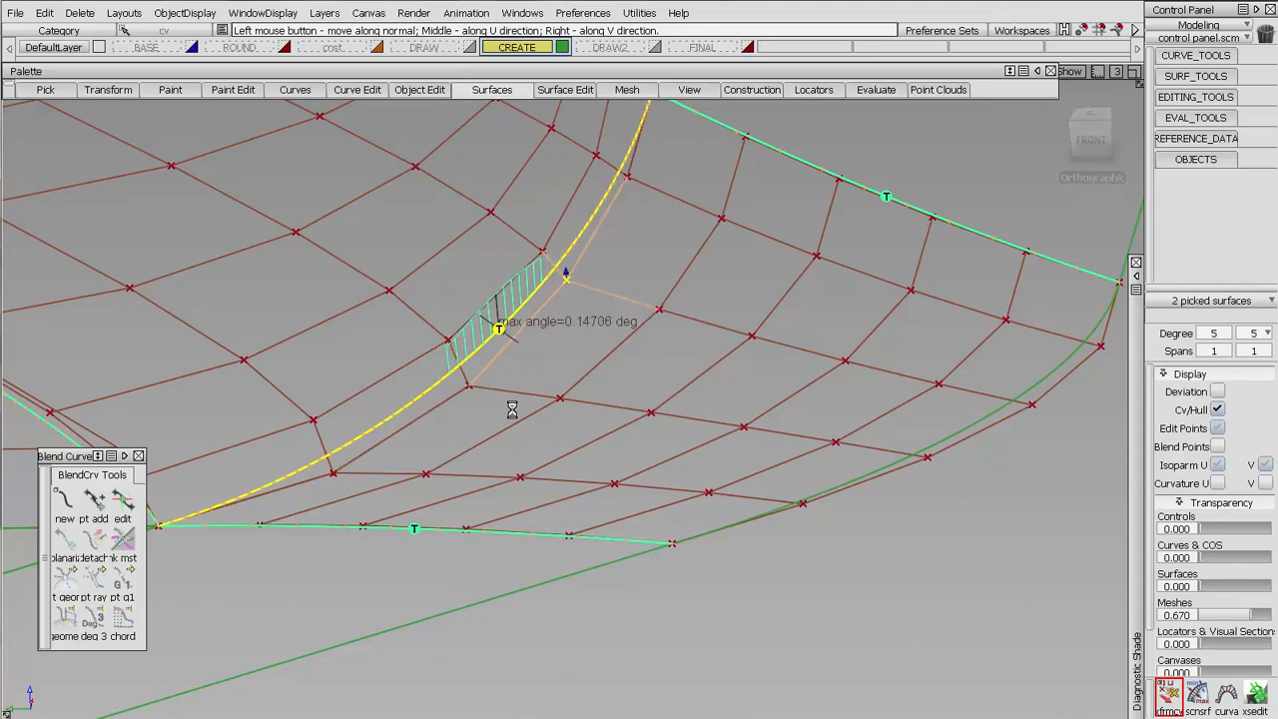
# Step: Move the neighbouring inner CVs on both sides of the shared edge, one on the square and one on the blend surface, together along the normal
pyautogui.click(449, 340)
pyautogui.keyDown('shift'); pyautogui.click(559, 398); pyautogui.keyUp('shift')
pyautogui.moveTo(542, 431); pyautogui.dragTo(546, 432)
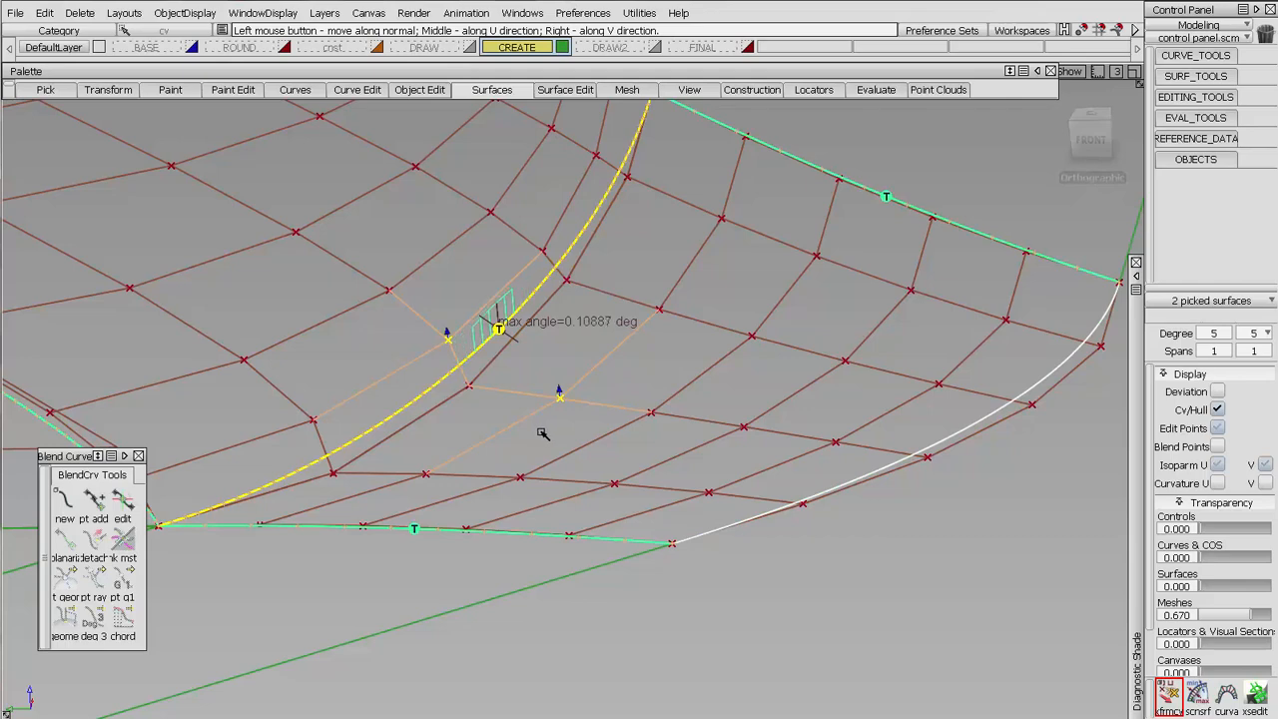
# Step: Close the tool palette and delete all continuity check locators from the corner surfaces
pyautogui.keyDown('alt'); pyautogui.keyDown('shift'); pyautogui.moveTo(579, 323); pyautogui.dragTo(542, 347); pyautogui.keyUp('shift'); pyautogui.keyUp('alt')
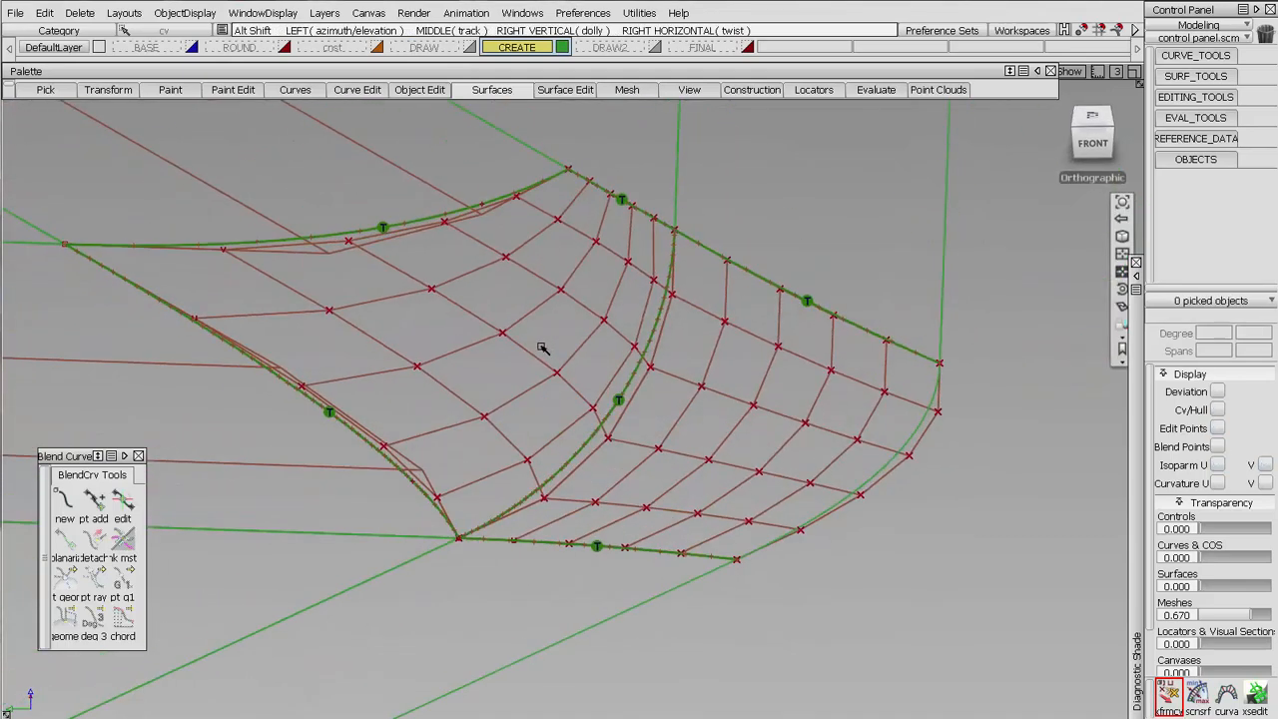
pyautogui.keyDown('alt'); pyautogui.keyDown('shift'); pyautogui.moveTo(679, 379); pyautogui.dragTo(867, 281); pyautogui.keyUp('shift'); pyautogui.keyUp('alt')
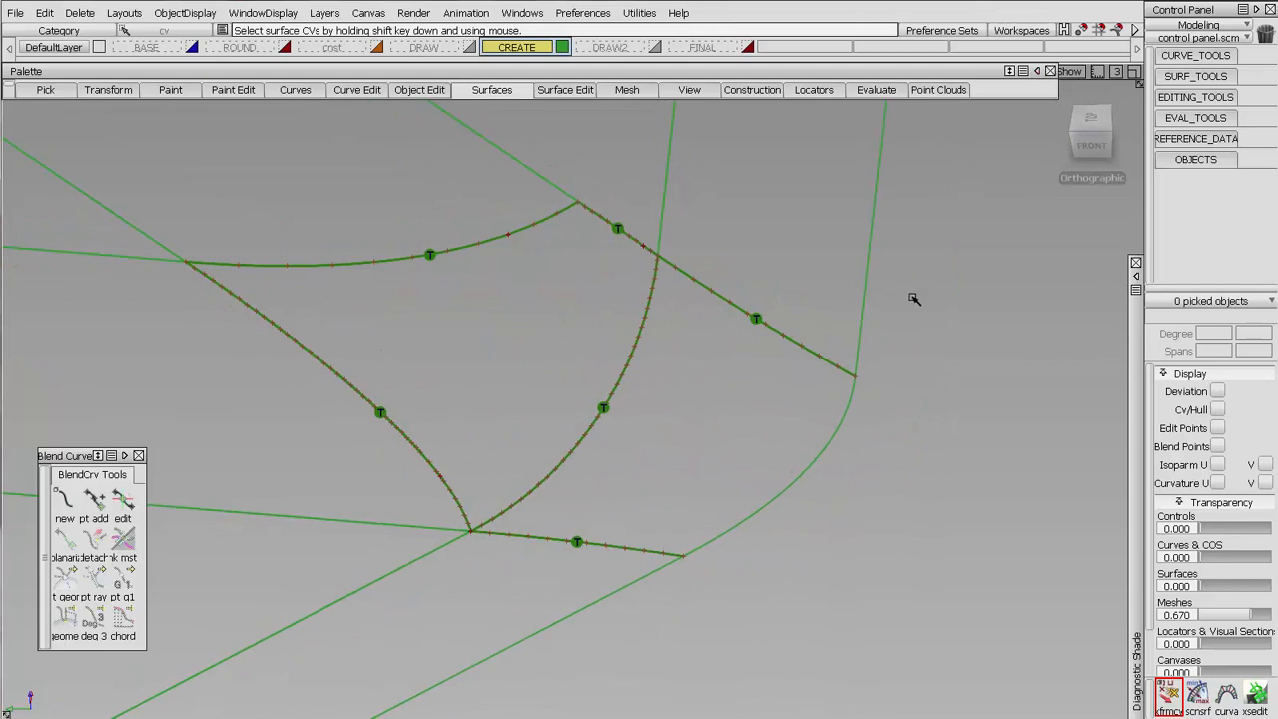
pyautogui.click(1067, 70)
pyautogui.click(814, 147)
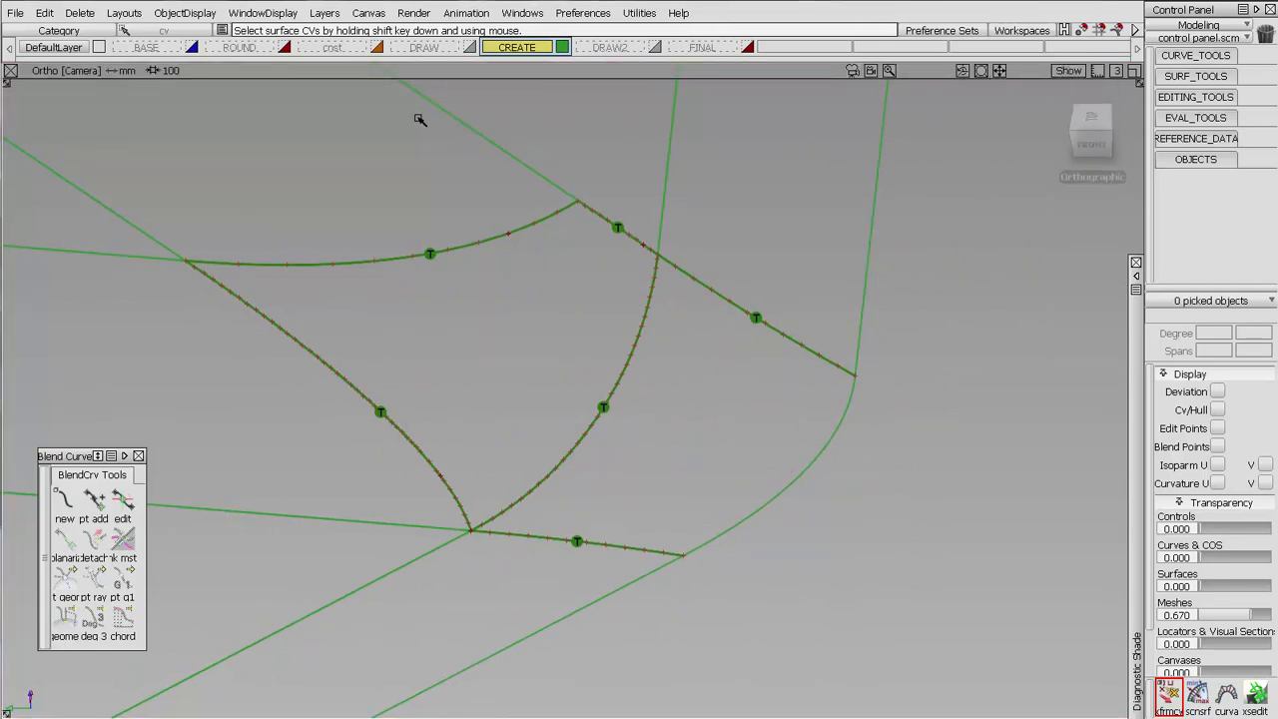
pyautogui.click(81, 13)
pyautogui.click(101, 71)
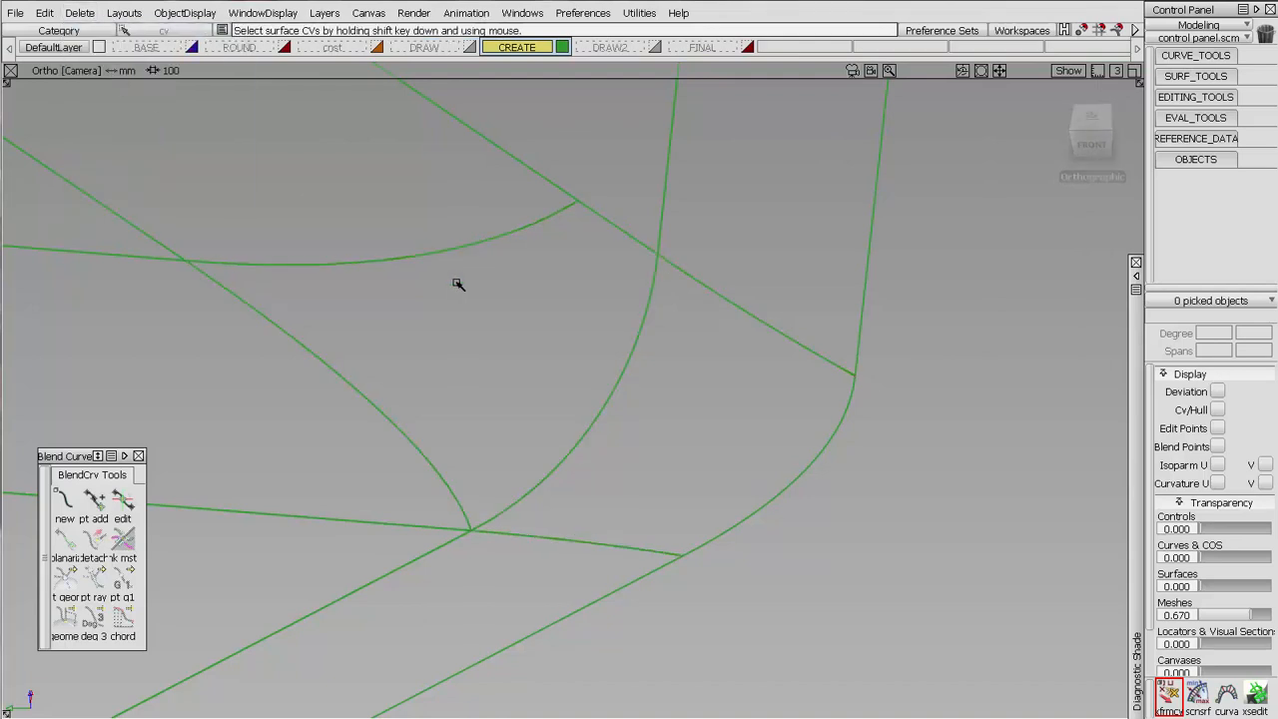
# Step: Examine the finished corner surfaces with the multi-colour diagnostic shading and return to wireframe
pyautogui.keyDown('alt'); pyautogui.keyDown('shift'); pyautogui.moveTo(721, 390); pyautogui.dragTo(613, 441); pyautogui.keyUp('shift'); pyautogui.keyUp('alt')
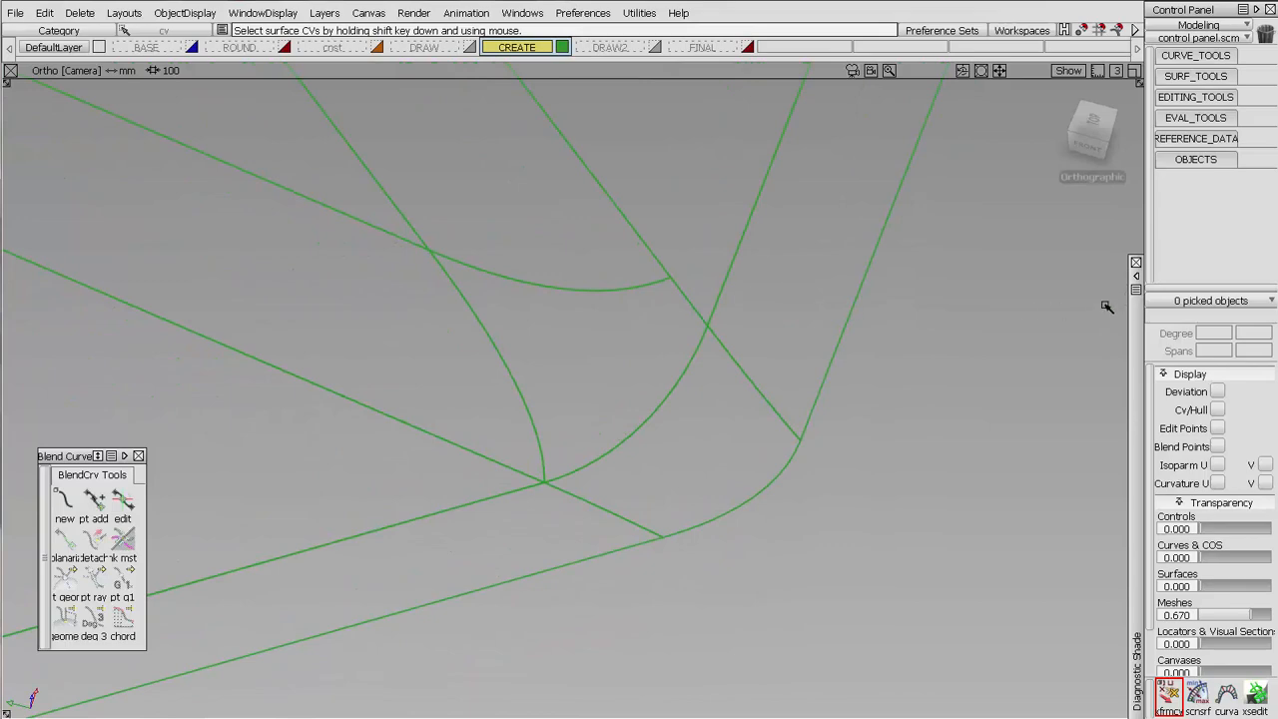
pyautogui.click(1137, 277)
pyautogui.click(1064, 287)
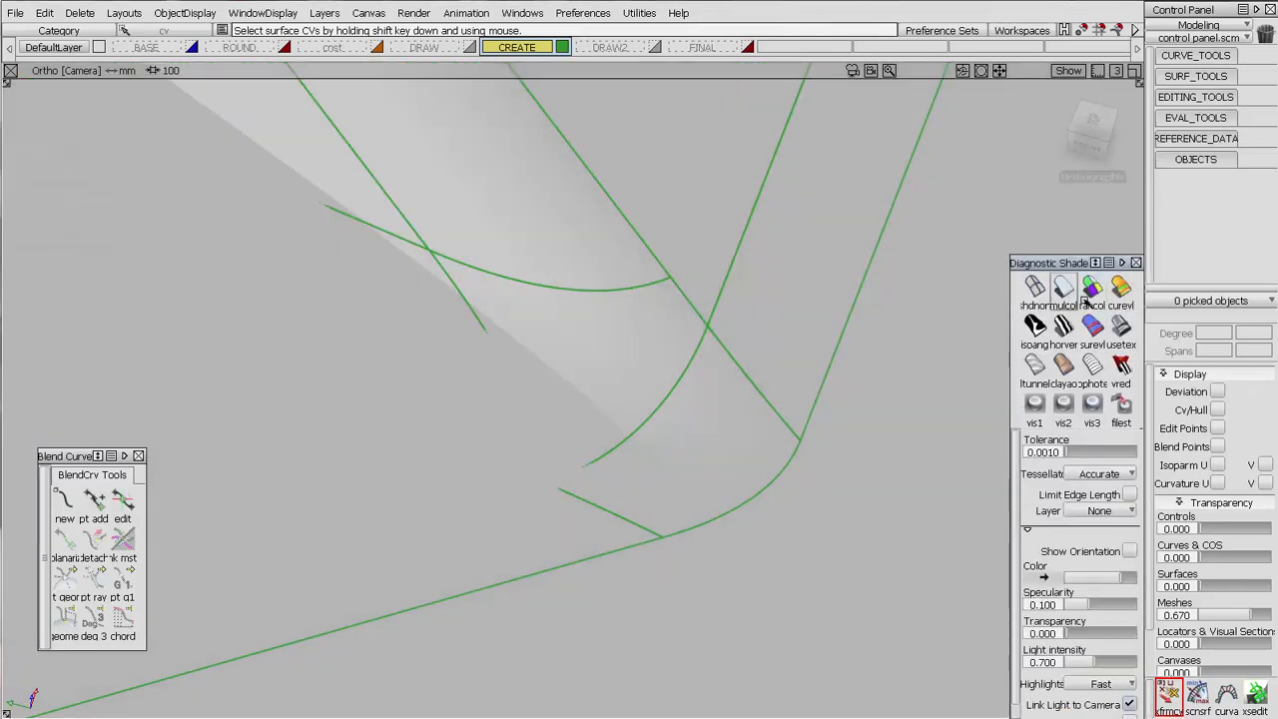
pyautogui.keyDown('alt'); pyautogui.keyDown('shift'); pyautogui.moveTo(809, 362); pyautogui.dragTo(909, 372, button='right'); pyautogui.keyUp('shift'); pyautogui.keyUp('alt')
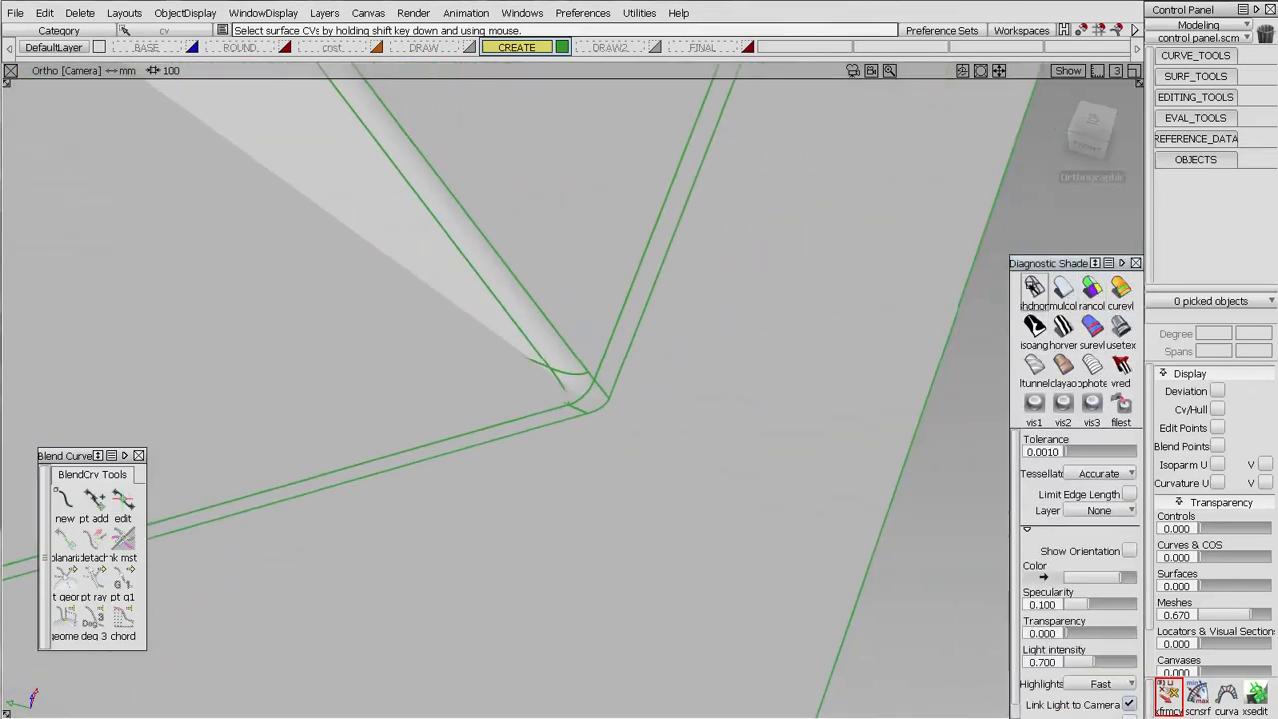
pyautogui.click(1035, 289)
pyautogui.press('Escape')
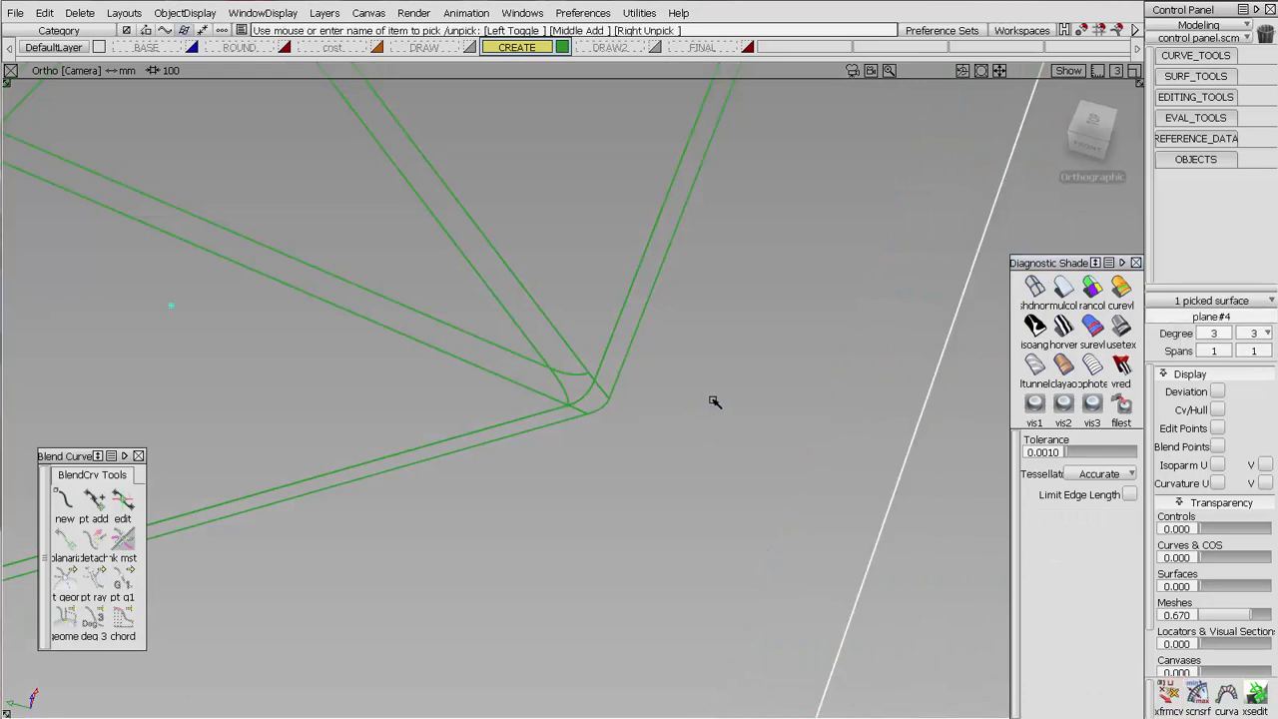
# Step: Untrim the large base plane, keeping its trim boundary as curves on surface
pyautogui.keyDown('ctrl'); pyautogui.keyDown('shift'); pyautogui.moveTo(732, 496); pyautogui.dragTo(748, 314); pyautogui.keyUp('shift'); pyautogui.keyUp('ctrl')
pyautogui.moveTo(747, 313)
pyautogui.keyDown('alt'); pyautogui.keyDown('shift'); pyautogui.mouseDown(button='right')
pyautogui.moveTo(699, 573)
pyautogui.moveTo(650, 448)
pyautogui.mouseUp(button='right'); pyautogui.keyUp('shift'); pyautogui.keyUp('alt')
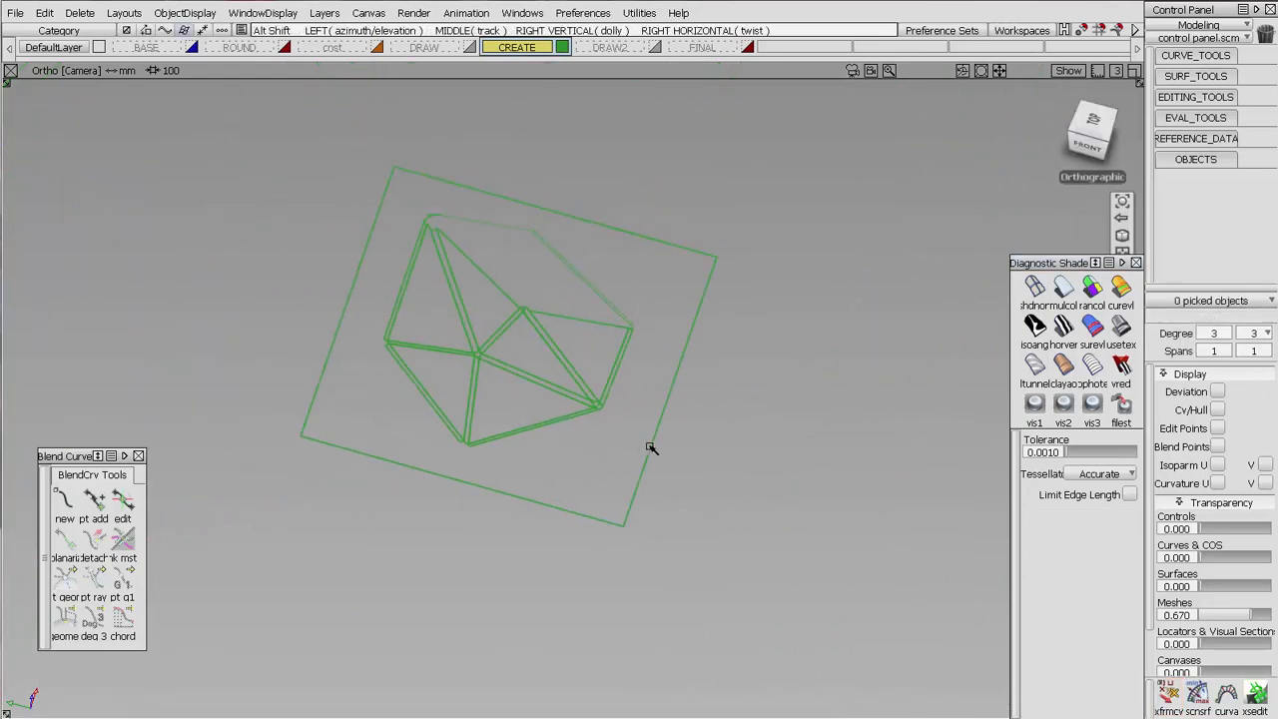
pyautogui.keyDown('alt'); pyautogui.keyDown('shift'); pyautogui.moveTo(650, 448); pyautogui.dragTo(695, 494); pyautogui.keyUp('shift'); pyautogui.keyUp('alt')
pyautogui.keyDown('ctrl'); pyautogui.keyDown('shift'); pyautogui.moveTo(695, 494); pyautogui.dragTo(689, 327); pyautogui.keyUp('shift'); pyautogui.keyUp('ctrl')
pyautogui.click(685, 306)
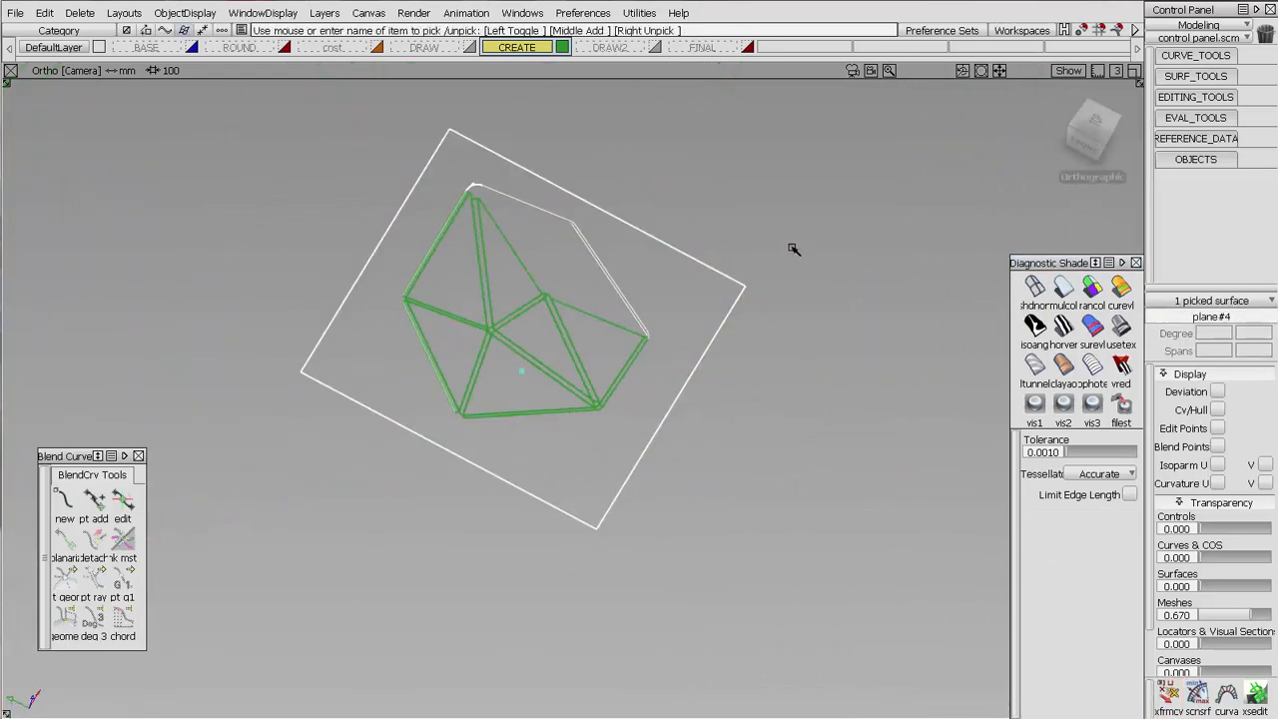
pyautogui.click(1195, 97)
pyautogui.click(1232, 160)
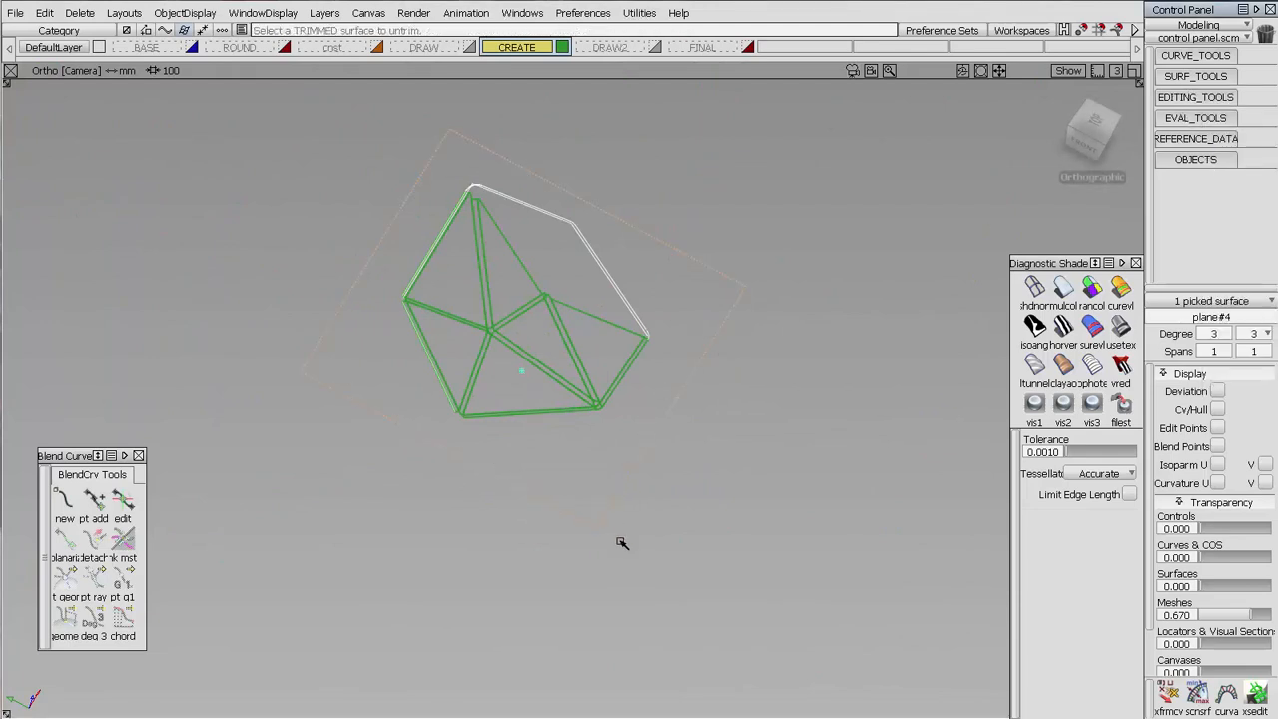
# Step: Untrim the middle of the three fillet surfaces meeting at the next lower corner, selecting all three fillets for the operation
pyautogui.keyDown('alt'); pyautogui.keyDown('shift'); pyautogui.moveTo(605, 433); pyautogui.dragTo(635, 299, button='right'); pyautogui.keyUp('shift'); pyautogui.keyUp('alt')
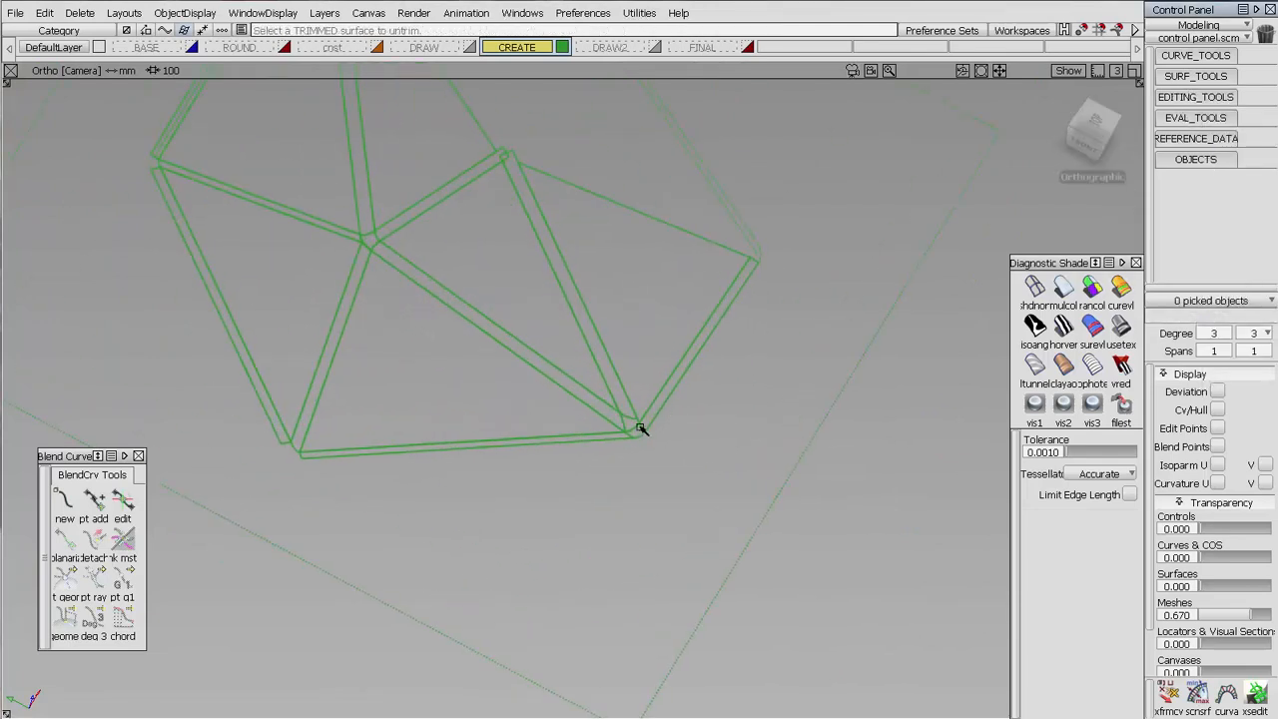
pyautogui.keyDown('alt'); pyautogui.keyDown('shift'); pyautogui.click(293, 451); pyautogui.keyUp('shift'); pyautogui.keyUp('alt')
pyautogui.keyDown('alt'); pyautogui.keyDown('shift'); pyautogui.moveTo(356, 493); pyautogui.dragTo(579, 470); pyautogui.keyUp('shift'); pyautogui.keyUp('alt')
pyautogui.keyDown('alt'); pyautogui.keyDown('shift'); pyautogui.moveTo(579, 469); pyautogui.dragTo(817, 455, button='middle'); pyautogui.keyUp('shift'); pyautogui.keyUp('alt')
pyautogui.keyDown('alt'); pyautogui.keyDown('shift'); pyautogui.moveTo(529, 420); pyautogui.dragTo(574, 230, button='right'); pyautogui.keyUp('shift'); pyautogui.keyUp('alt')
pyautogui.keyDown('alt'); pyautogui.keyDown('shift'); pyautogui.moveTo(639, 389); pyautogui.dragTo(871, 270, button='middle'); pyautogui.keyUp('shift'); pyautogui.keyUp('alt')
pyautogui.keyDown('alt'); pyautogui.keyDown('shift'); pyautogui.moveTo(599, 390); pyautogui.dragTo(679, 240, button='right'); pyautogui.keyUp('shift'); pyautogui.keyUp('alt')
pyautogui.keyDown('alt'); pyautogui.keyDown('shift'); pyautogui.moveTo(746, 384); pyautogui.dragTo(566, 331, button='middle'); pyautogui.keyUp('shift'); pyautogui.keyUp('alt')
pyautogui.keyDown('alt'); pyautogui.keyDown('shift'); pyautogui.moveTo(566, 331); pyautogui.dragTo(602, 436); pyautogui.keyUp('shift'); pyautogui.keyUp('alt')
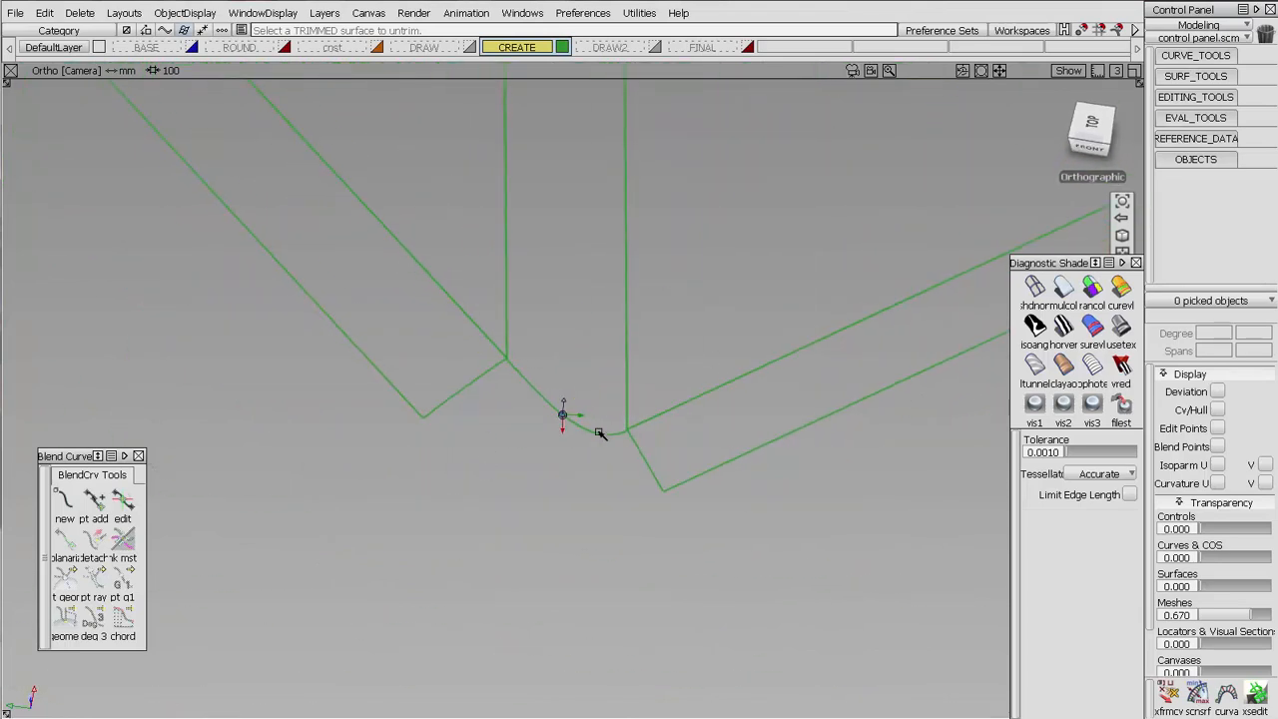
pyautogui.keyDown('alt'); pyautogui.keyDown('shift'); pyautogui.moveTo(602, 436); pyautogui.dragTo(643, 397, button='right'); pyautogui.keyUp('shift'); pyautogui.keyUp('alt')
pyautogui.keyDown('alt'); pyautogui.keyDown('shift'); pyautogui.moveTo(643, 398); pyautogui.dragTo(618, 323, button='middle'); pyautogui.keyUp('shift'); pyautogui.keyUp('alt')
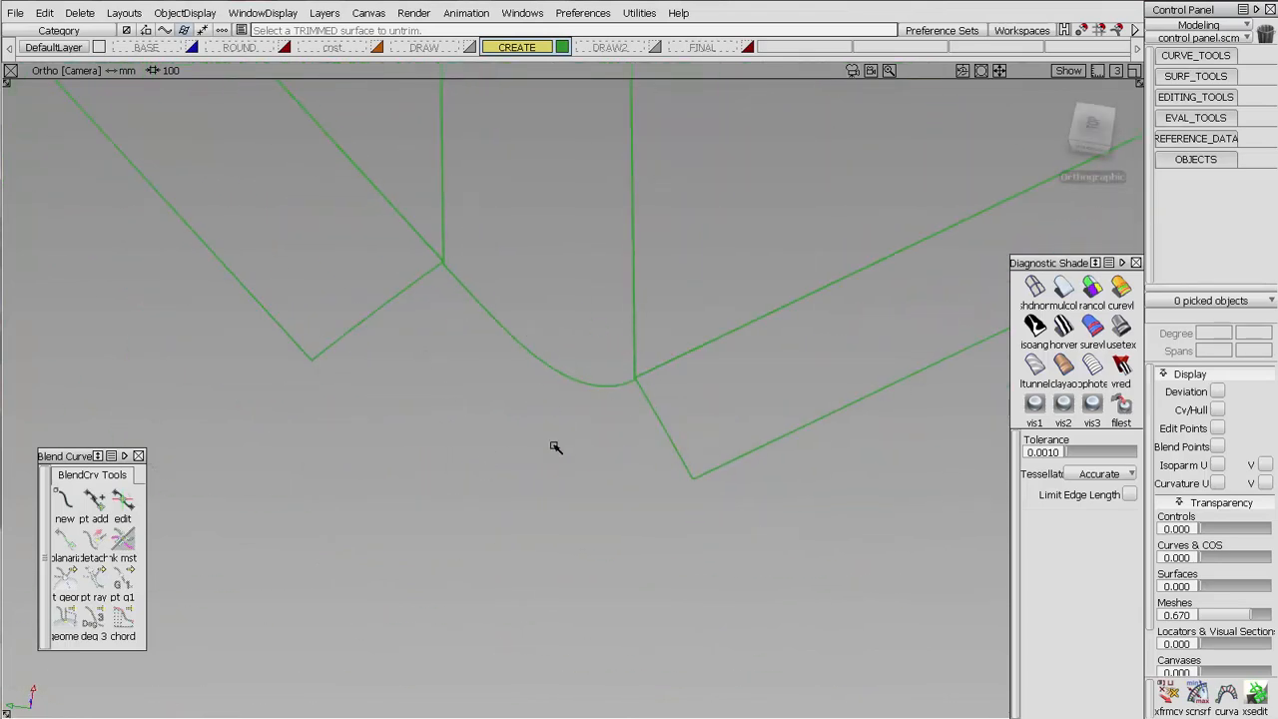
pyautogui.keyDown('ctrl'); pyautogui.keyDown('shift'); pyautogui.moveTo(559, 317); pyautogui.dragTo(465, 304); pyautogui.keyUp('shift'); pyautogui.keyUp('ctrl')
pyautogui.moveTo(559, 306); pyautogui.dragTo(363, 290)
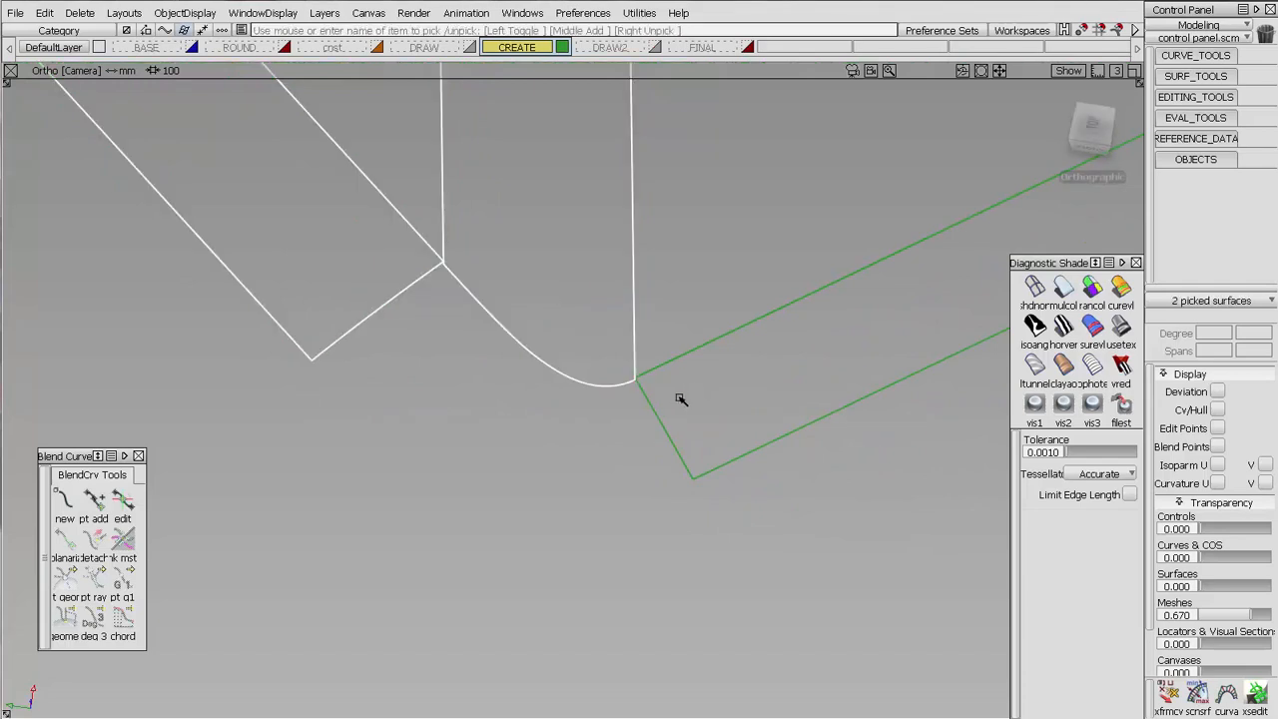
pyautogui.moveTo(683, 398); pyautogui.dragTo(639, 419)
pyautogui.click(1183, 103)
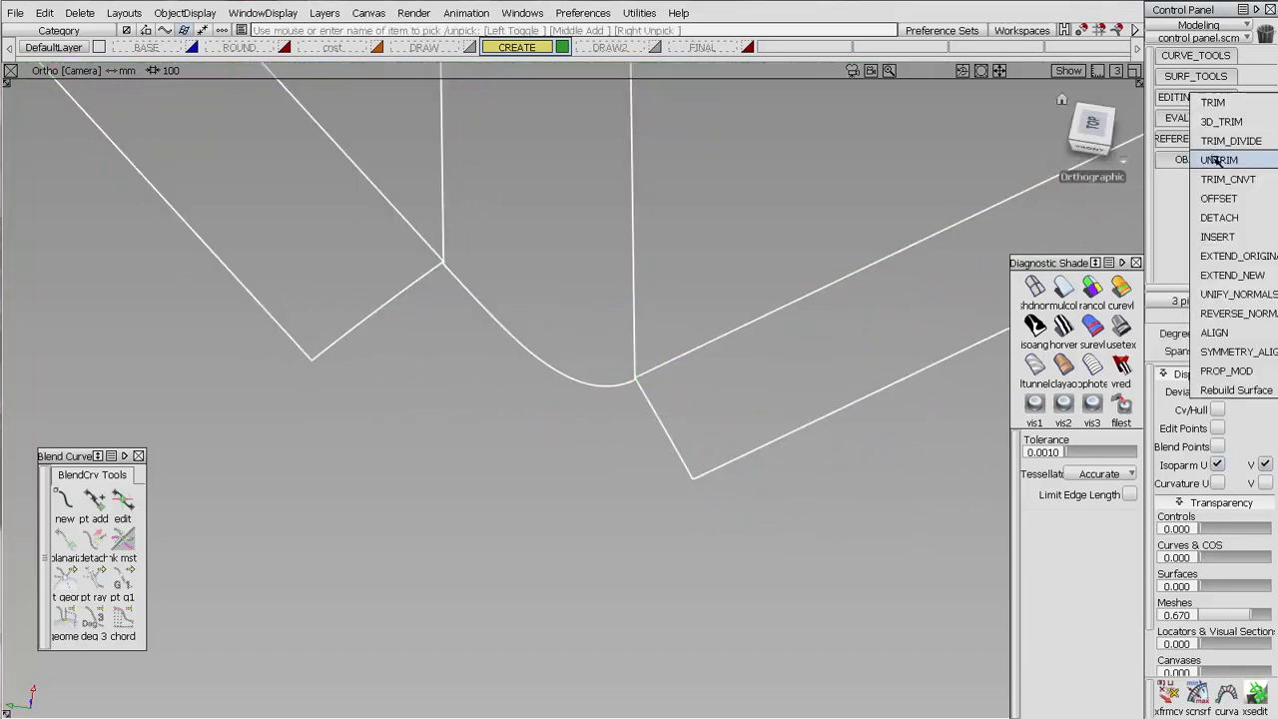
pyautogui.click(1217, 162)
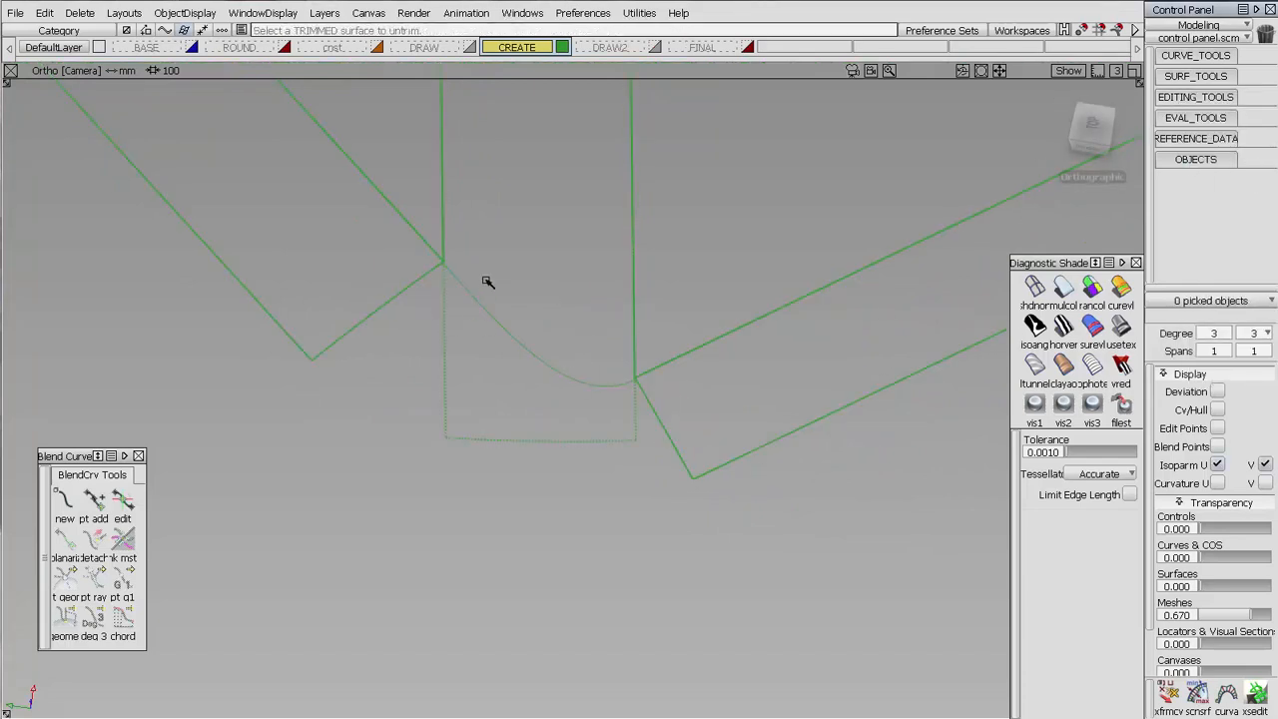
# Step: Delete the leftover curve on surface near the end of the untrimmed middle fillet
pyautogui.click(626, 404)
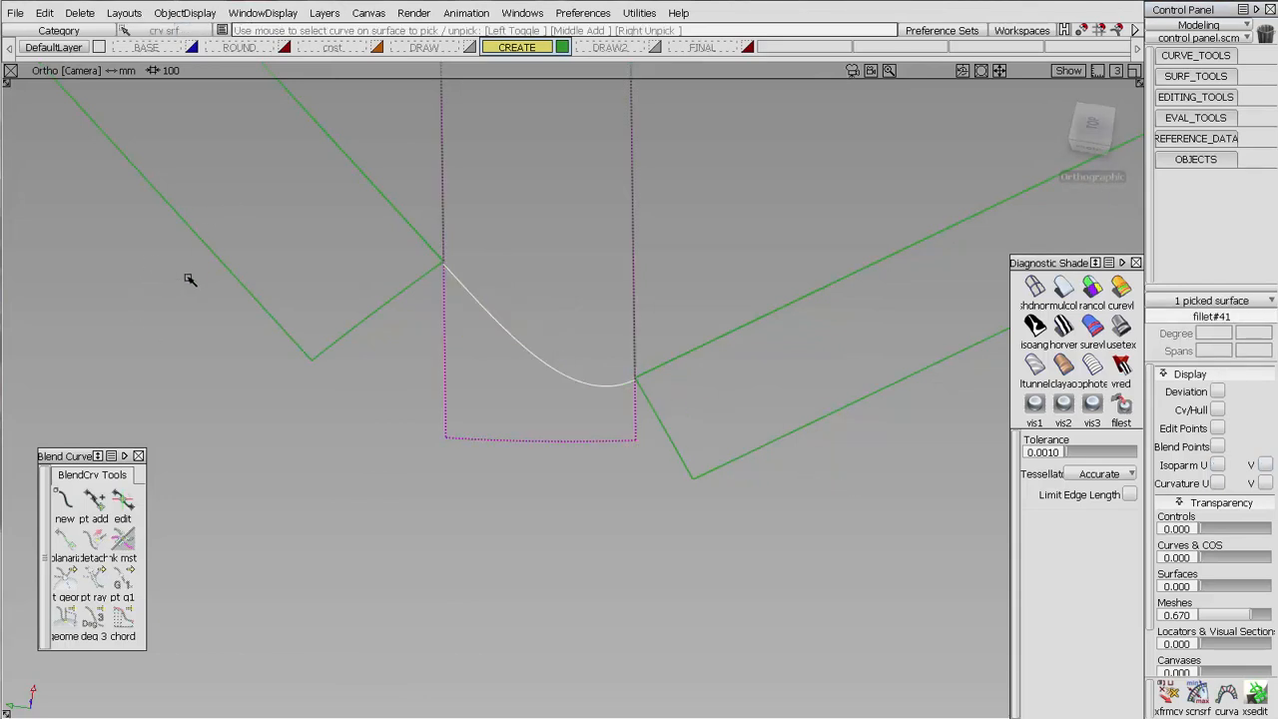
pyautogui.click(222, 274)
pyautogui.press('Delete')
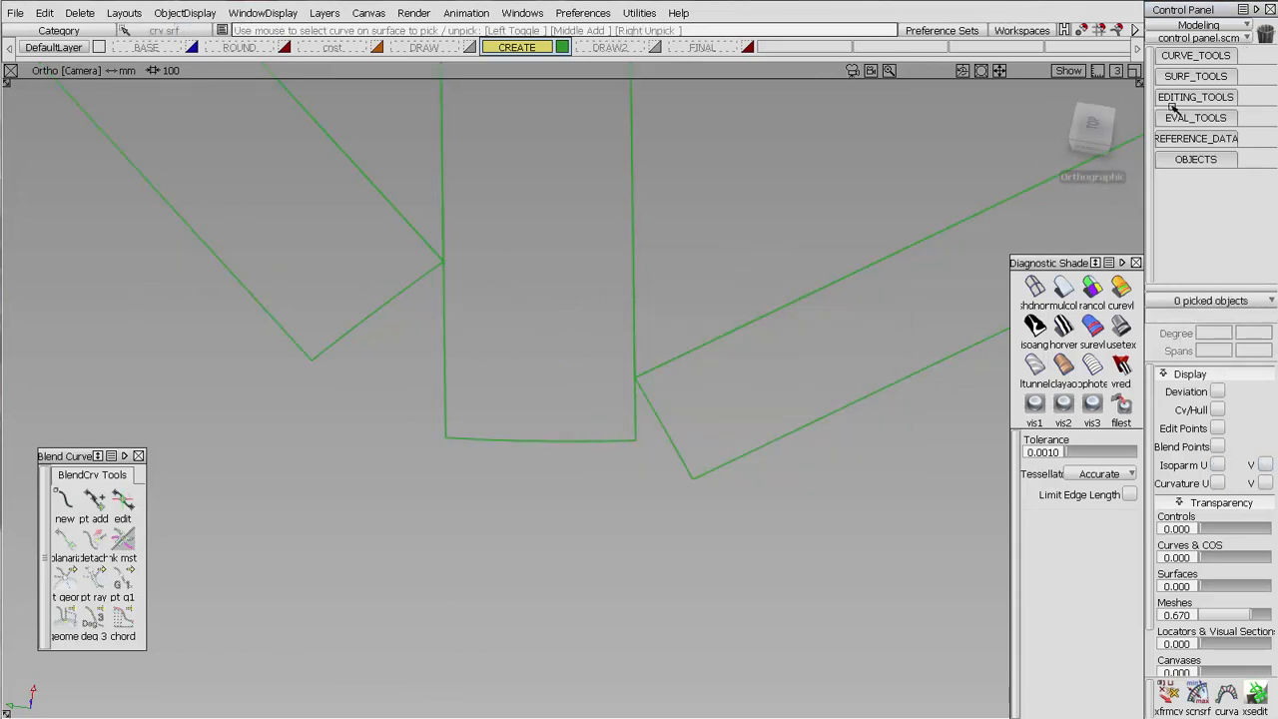
# Step: Extend the end of the fillet left of the middle one by about 1.59 mm across the corner
pyautogui.click(1171, 104)
pyautogui.click(1247, 257)
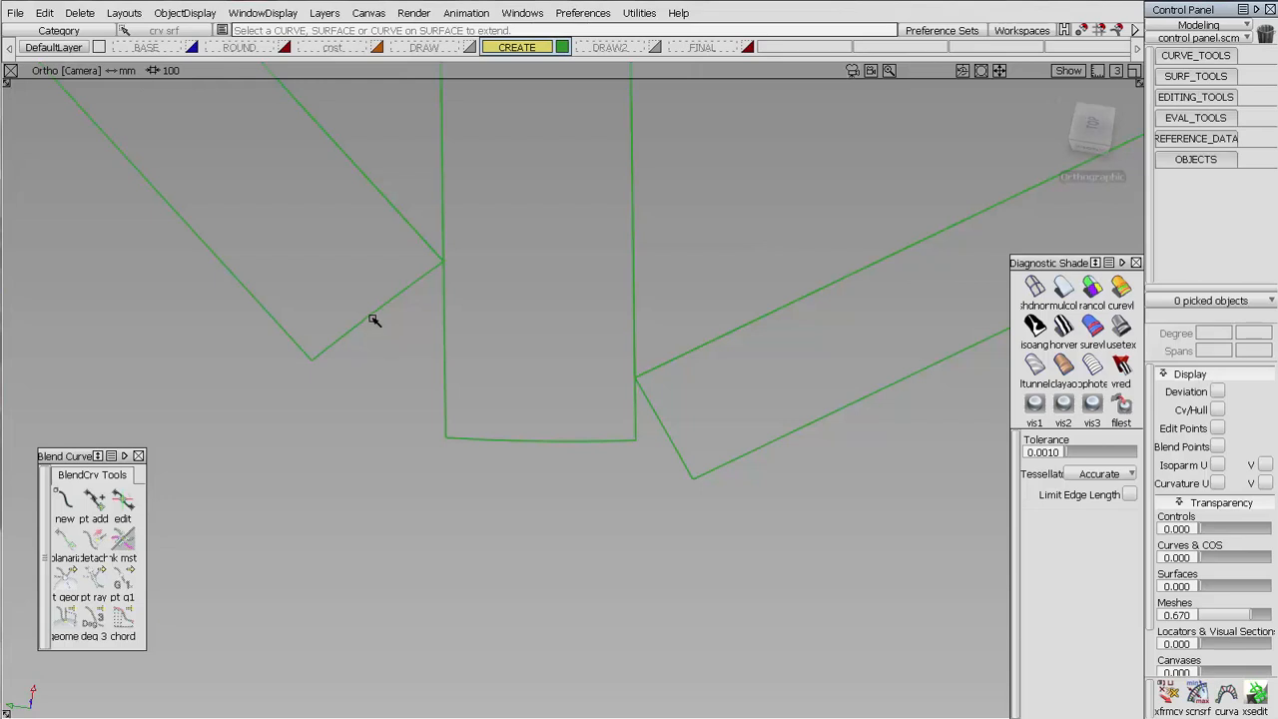
pyautogui.moveTo(372, 319); pyautogui.dragTo(923, 494)
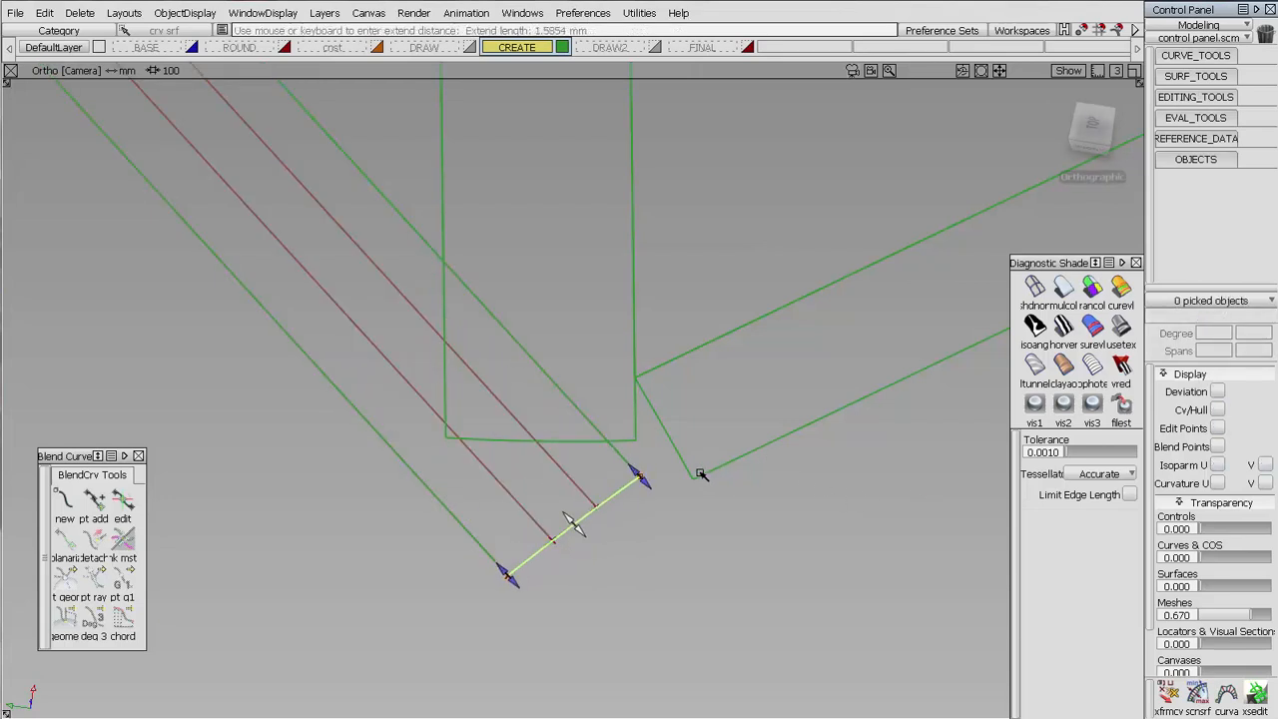
# Step: Extend the opposite fillet by about 1.11 mm and adjust the first fillet's end by about -0.04 mm so their outer corners meet
pyautogui.click(687, 470)
pyautogui.moveTo(393, 568)
pyautogui.mouseDown()
pyautogui.moveTo(382, 570)
pyautogui.moveTo(422, 542)
pyautogui.moveTo(410, 550)
pyautogui.mouseUp()
pyautogui.click(514, 565)
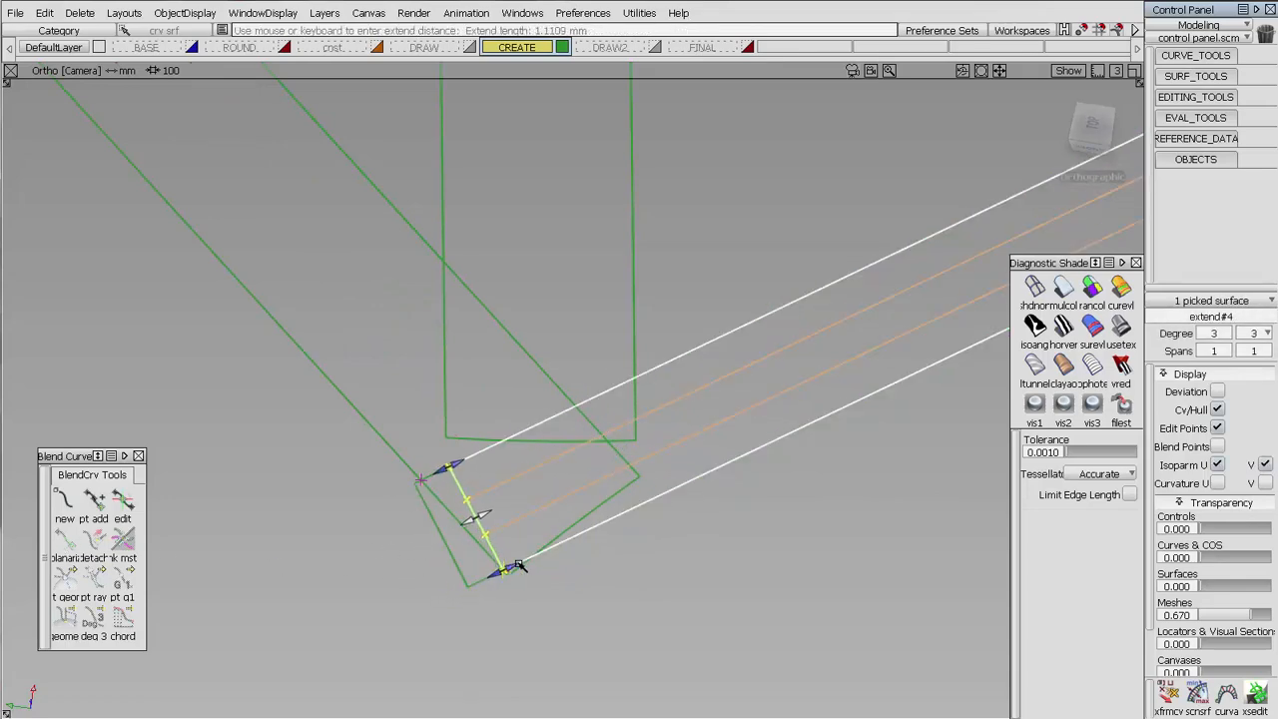
pyautogui.click(570, 530)
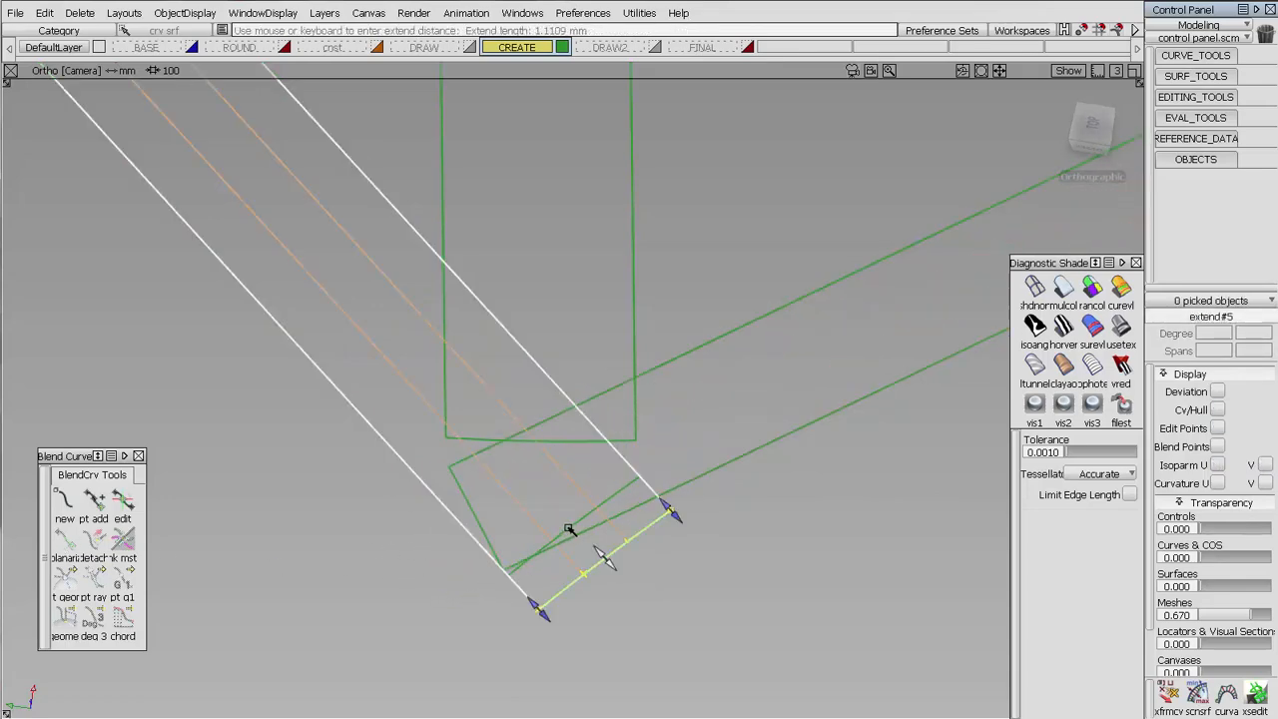
pyautogui.click(511, 570)
pyautogui.click(565, 517)
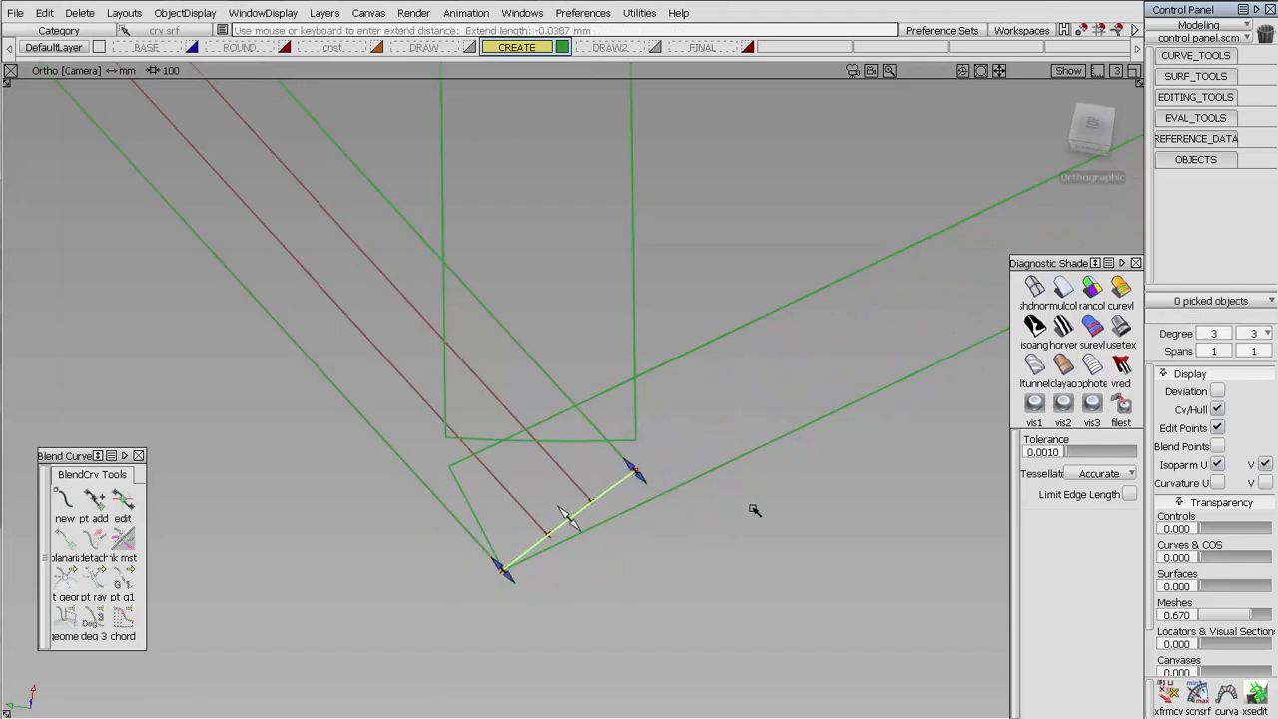
# Step: Project the outer edges of the two extended fillets onto the base plane along the normal as curves on surface
pyautogui.click(1173, 77)
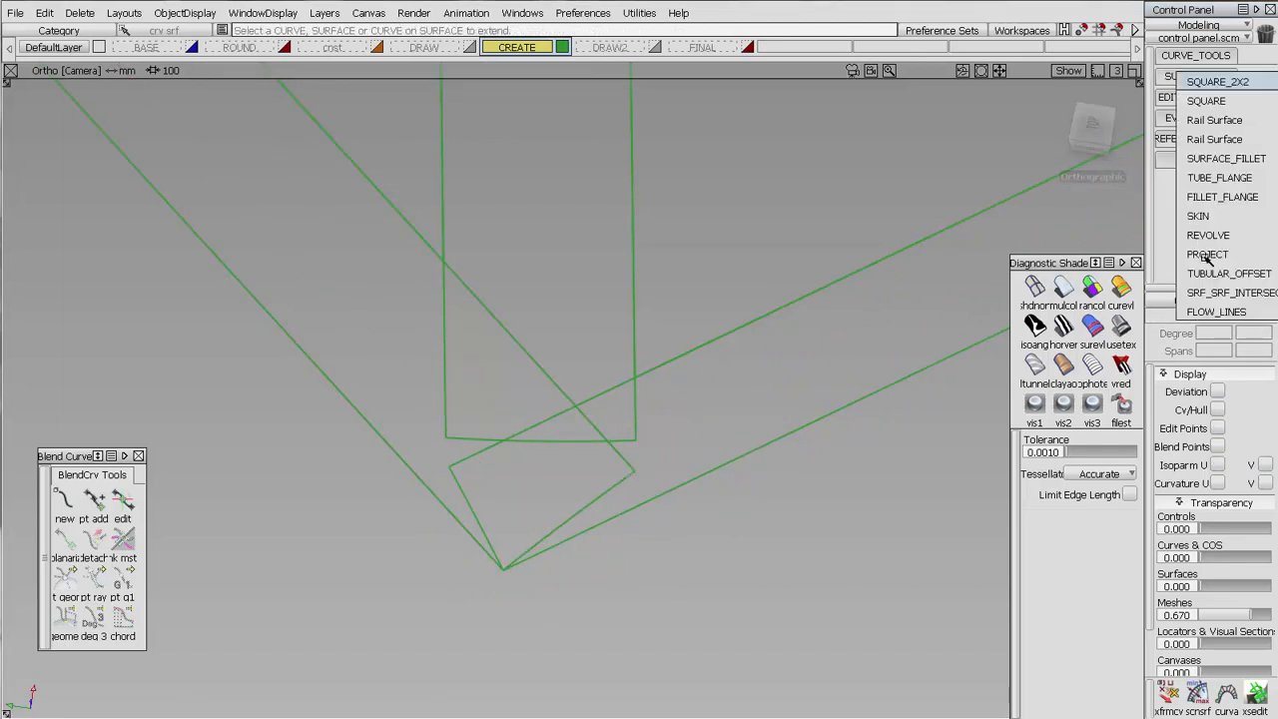
pyautogui.click(1206, 256)
pyautogui.click(620, 530)
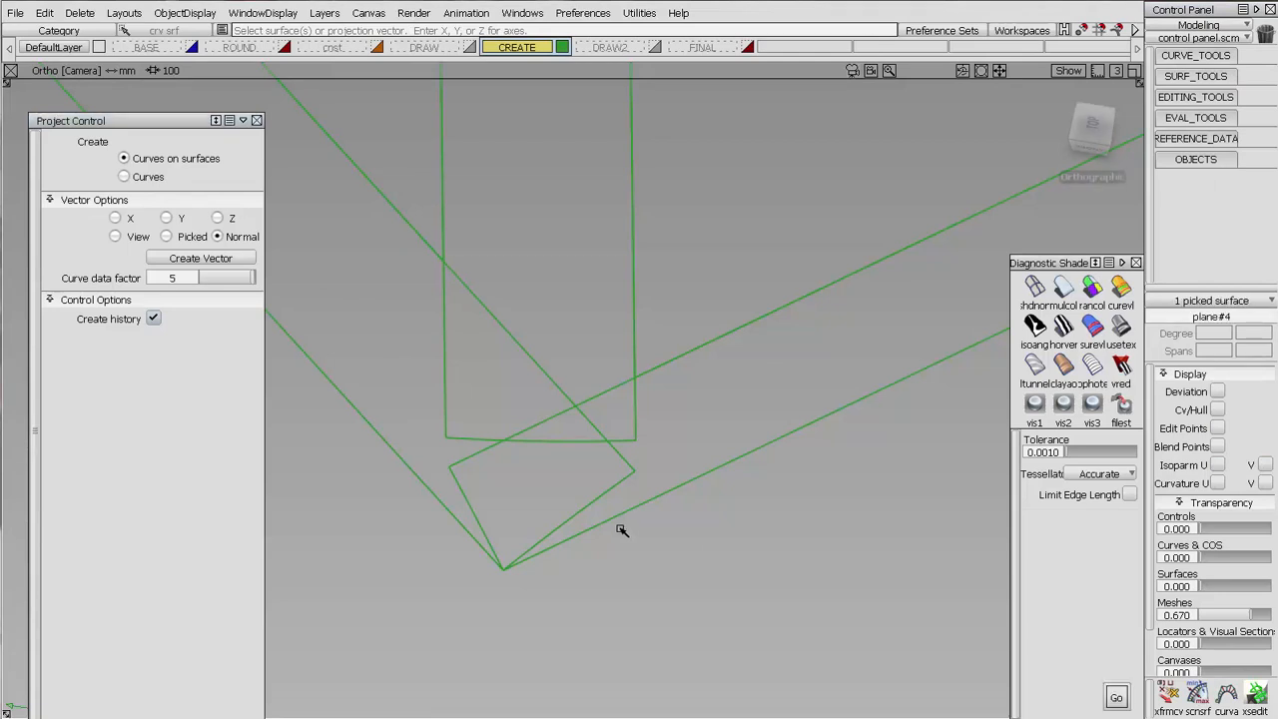
pyautogui.press('space')
pyautogui.click(604, 523)
pyautogui.click(422, 482)
pyautogui.press('space')
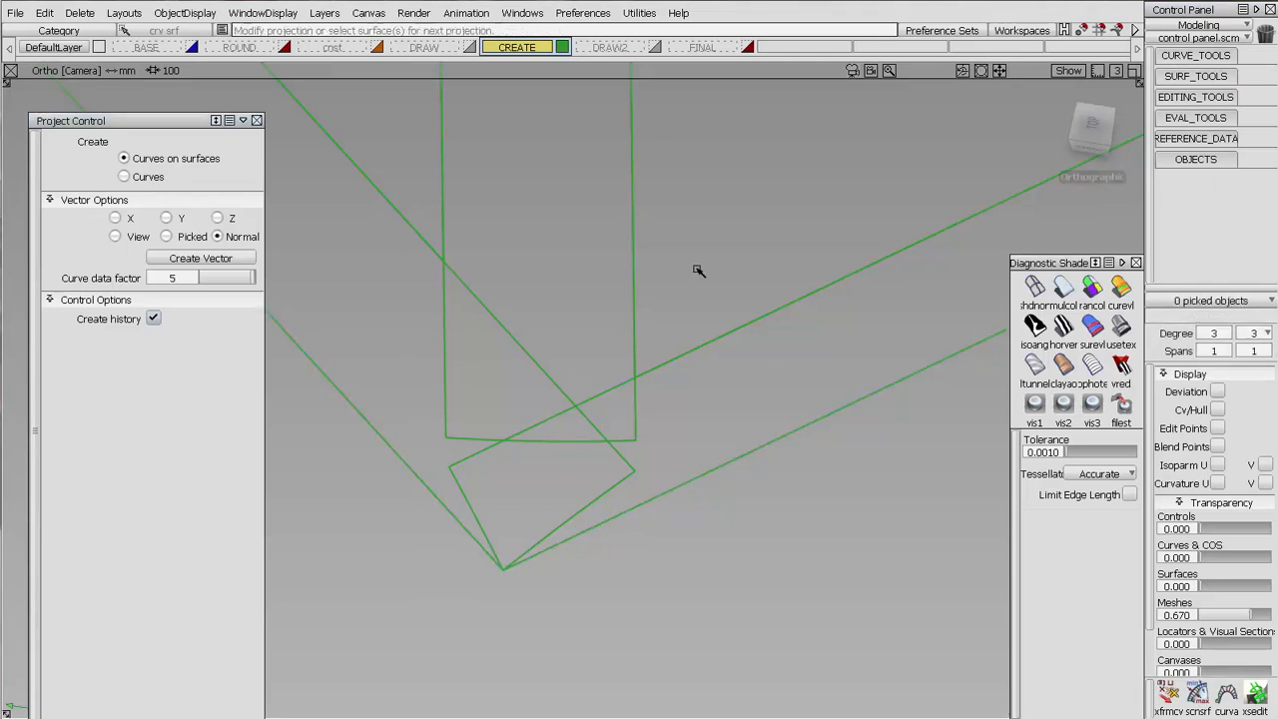
# Step: Project the outer edges of the finished corner's blend surface and adjoining fillet onto the base plane along the normal
pyautogui.keyDown('alt'); pyautogui.keyDown('shift'); pyautogui.moveTo(697, 271); pyautogui.dragTo(548, 516, button='right'); pyautogui.keyUp('shift'); pyautogui.keyUp('alt')
pyautogui.keyDown('alt'); pyautogui.keyDown('shift'); pyautogui.moveTo(906, 193); pyautogui.dragTo(550, 328, button='middle'); pyautogui.keyUp('shift'); pyautogui.keyUp('alt')
pyautogui.keyDown('alt'); pyautogui.keyDown('shift'); pyautogui.moveTo(999, 200); pyautogui.dragTo(761, 370, button='middle'); pyautogui.keyUp('shift'); pyautogui.keyUp('alt')
pyautogui.click(599, 398)
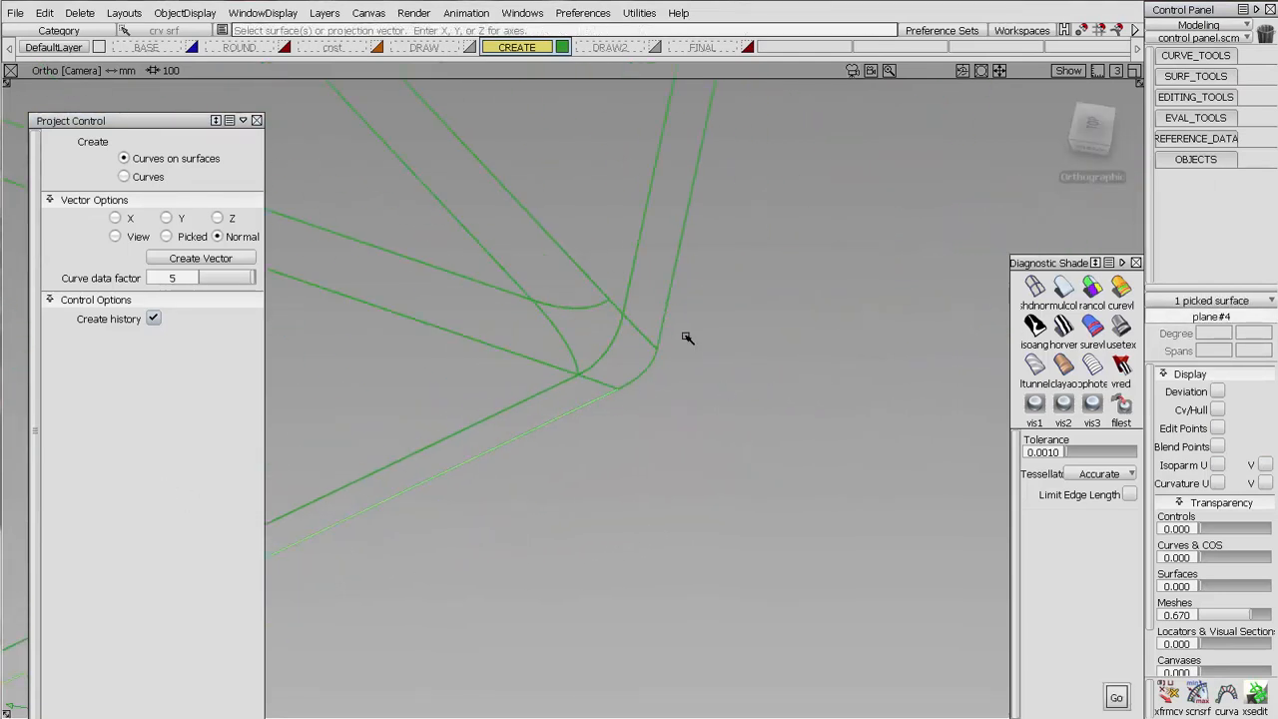
pyautogui.press('space')
pyautogui.click(663, 321)
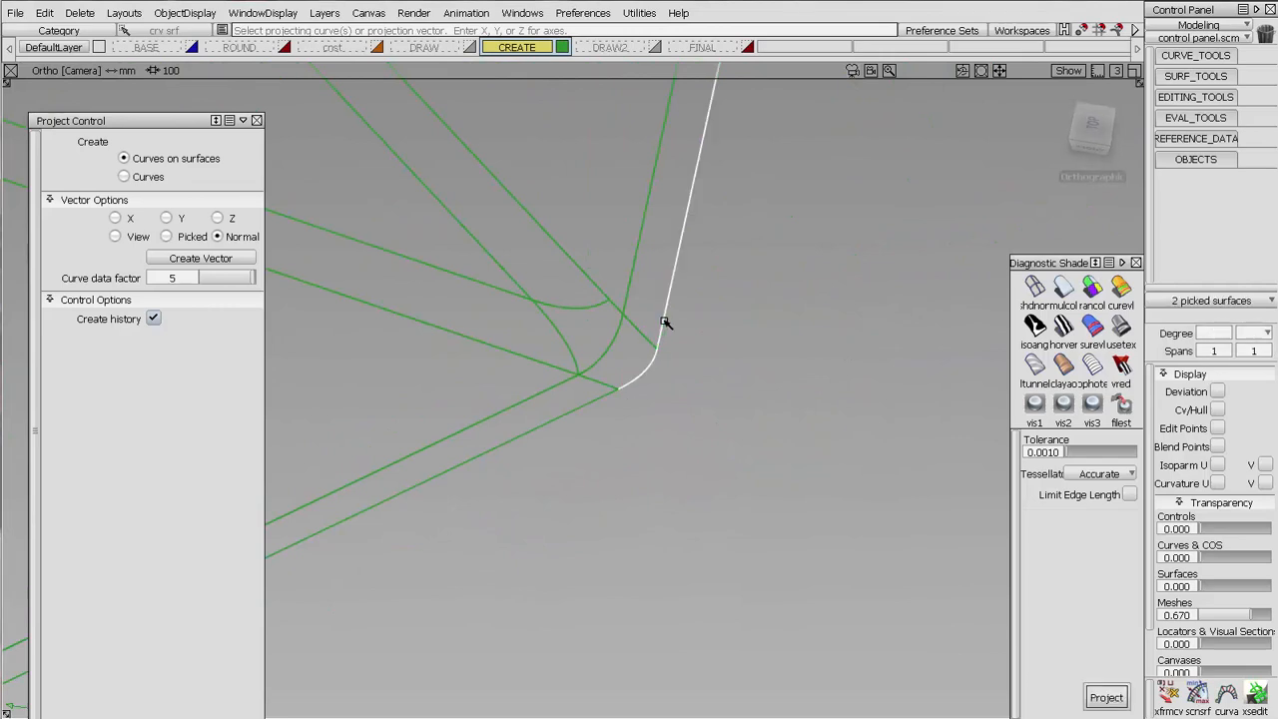
pyautogui.press('space')
pyautogui.keyDown('ctrl'); pyautogui.keyDown('shift'); pyautogui.moveTo(727, 467); pyautogui.dragTo(846, 187); pyautogui.keyUp('shift'); pyautogui.keyUp('ctrl')
# Step: Check tangent continuity along the finished corner's surface edges and examine the lower corner where the fillets meet
pyautogui.click(1183, 118)
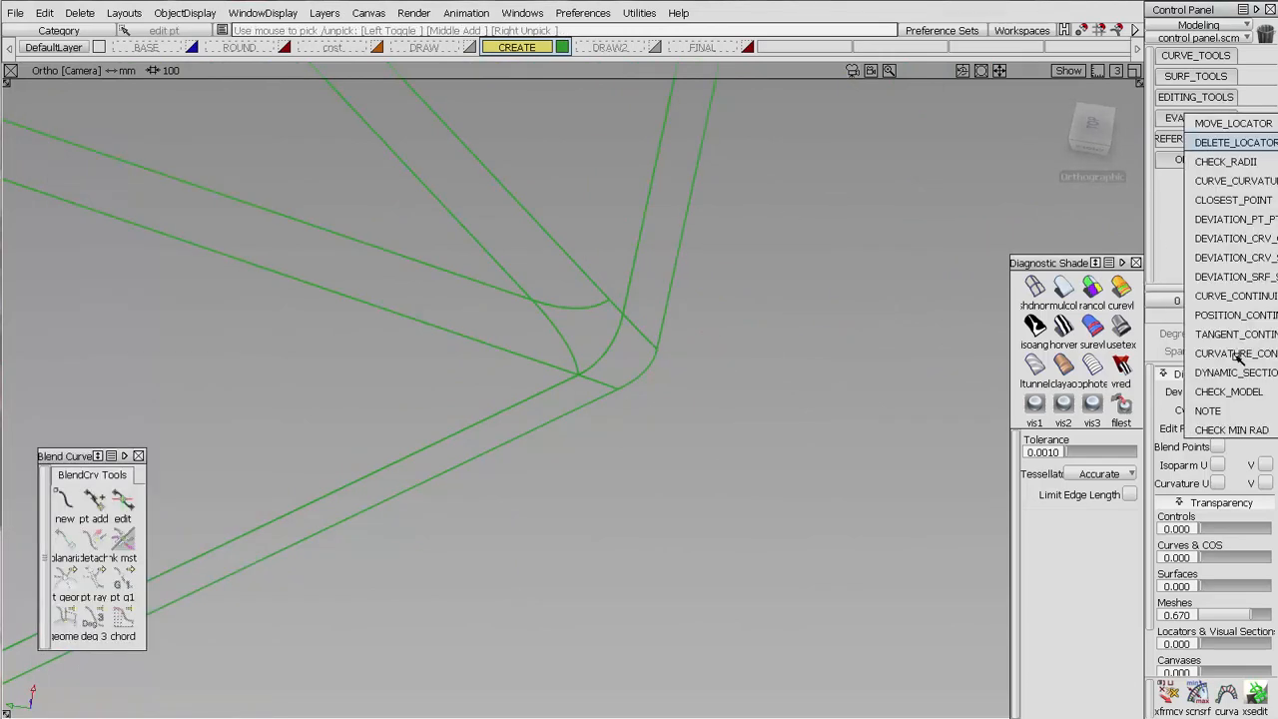
pyautogui.click(1235, 355)
pyautogui.click(648, 335)
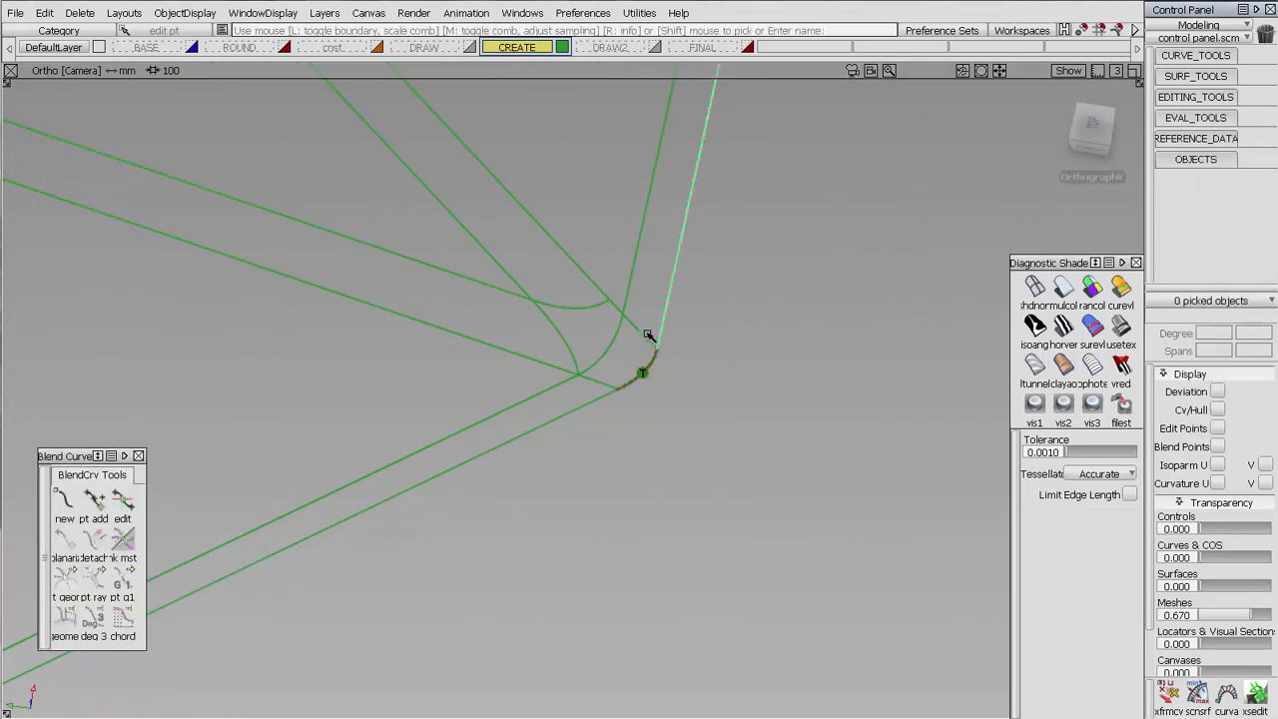
pyautogui.click(603, 306)
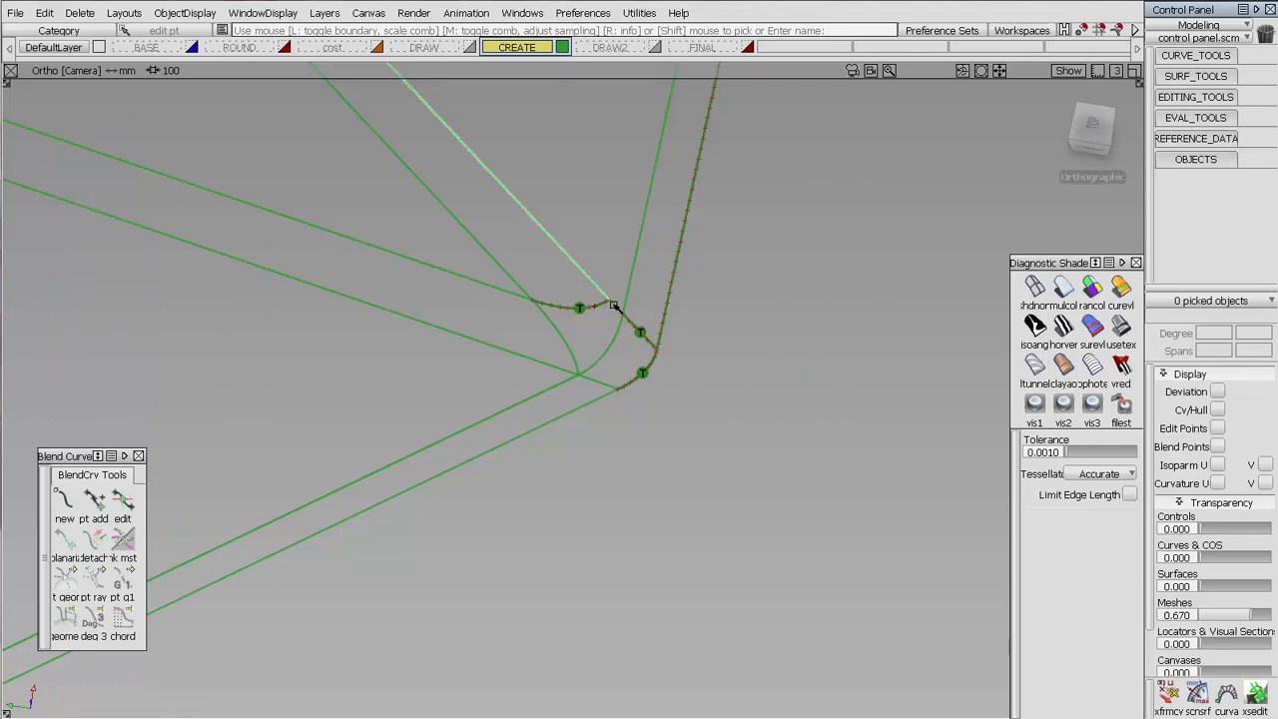
pyautogui.click(594, 380)
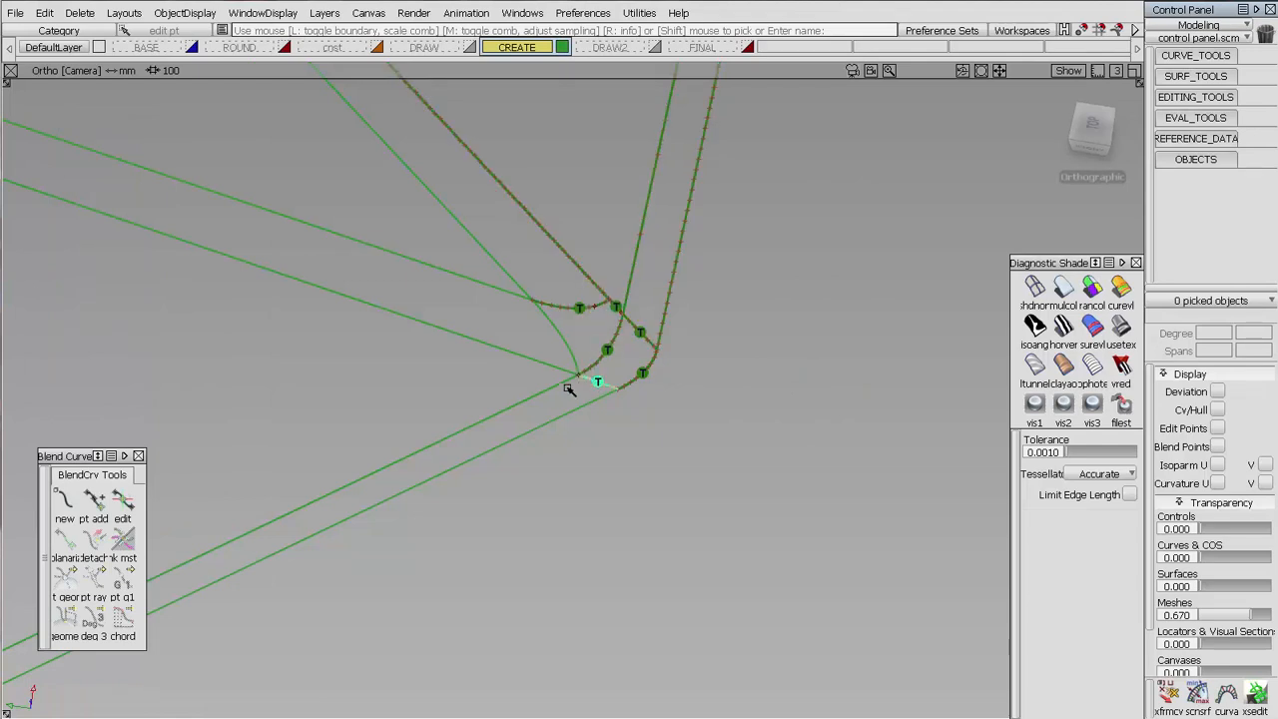
pyautogui.click(569, 368)
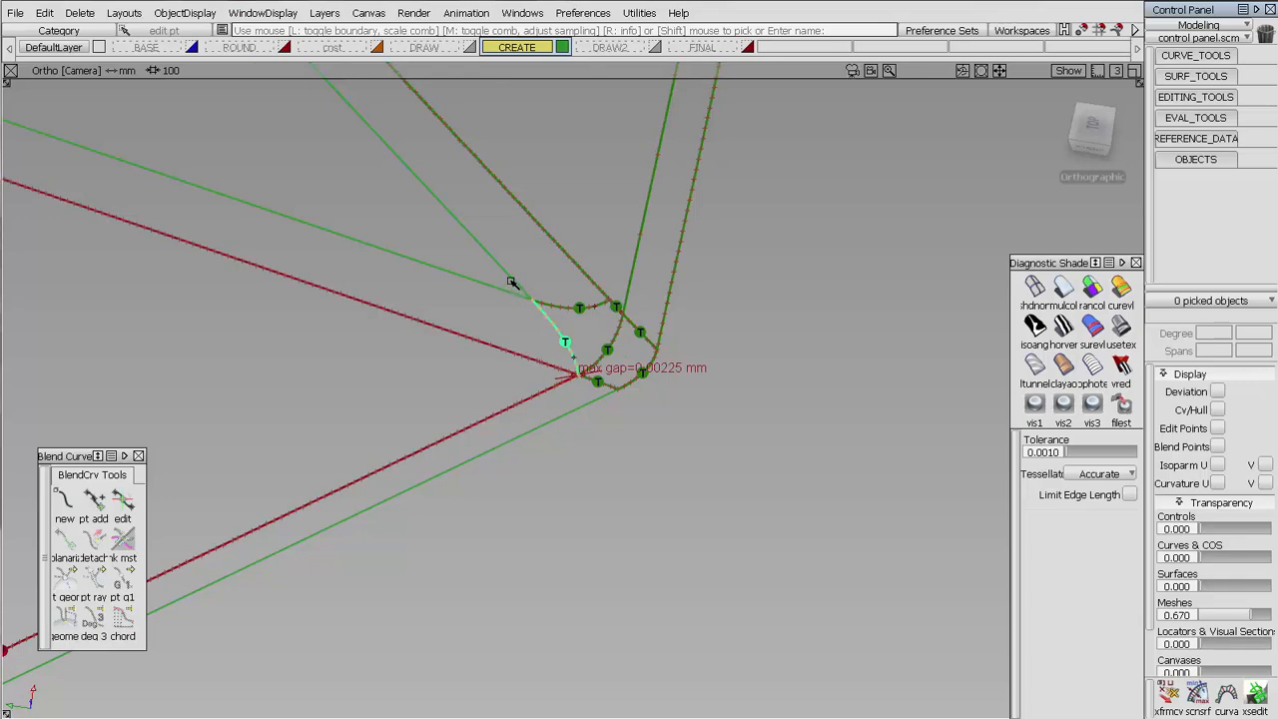
pyautogui.keyDown('alt'); pyautogui.keyDown('shift'); pyautogui.moveTo(579, 380); pyautogui.dragTo(616, 157, button='right'); pyautogui.keyUp('shift'); pyautogui.keyUp('alt')
pyautogui.keyDown('alt'); pyautogui.keyDown('shift'); pyautogui.moveTo(596, 292); pyautogui.dragTo(524, 370, button='middle'); pyautogui.keyUp('shift'); pyautogui.keyUp('alt')
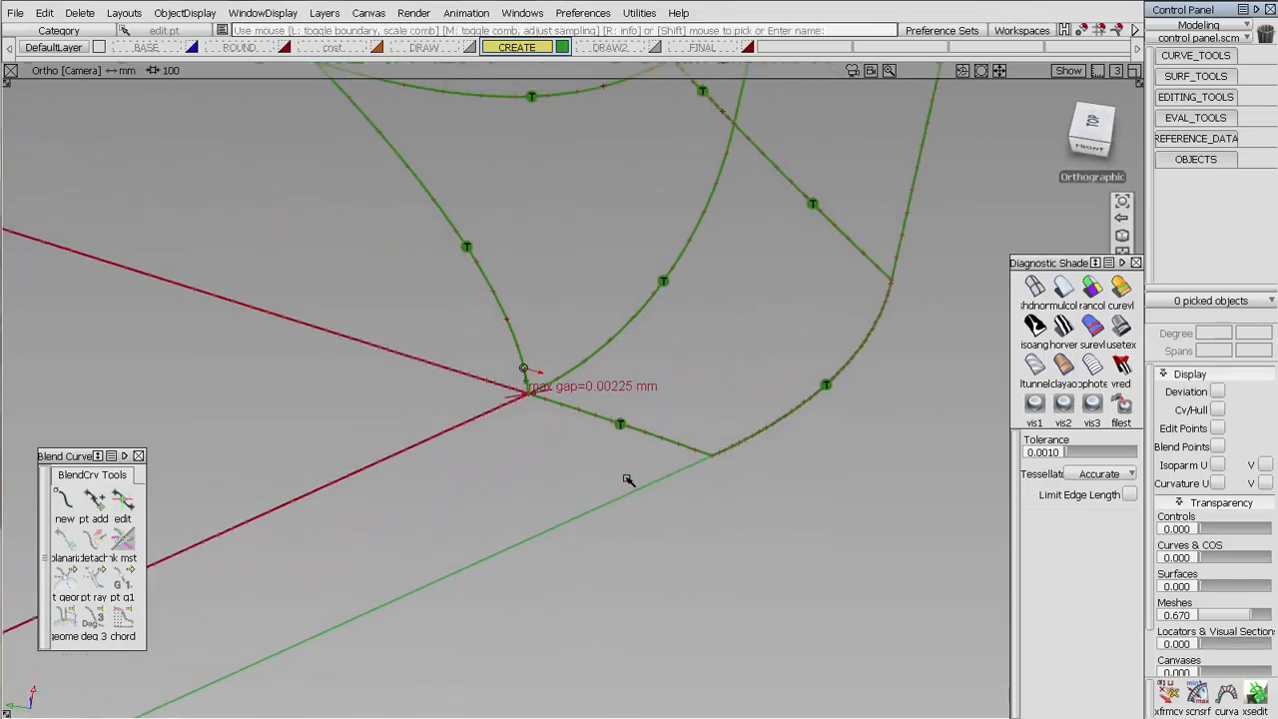
# Step: Untrim the base plane beside the lower corner's fillets
pyautogui.keyDown('alt'); pyautogui.keyDown('shift'); pyautogui.moveTo(627, 479); pyautogui.dragTo(639, 80, button='right'); pyautogui.keyUp('shift'); pyautogui.keyUp('alt')
pyautogui.keyDown('alt'); pyautogui.keyDown('shift'); pyautogui.moveTo(329, 547); pyautogui.dragTo(722, 501, button='middle'); pyautogui.keyUp('shift'); pyautogui.keyUp('alt')
pyautogui.keyDown('alt'); pyautogui.keyDown('shift'); pyautogui.moveTo(721, 502); pyautogui.dragTo(722, 394, button='right'); pyautogui.keyUp('shift'); pyautogui.keyUp('alt')
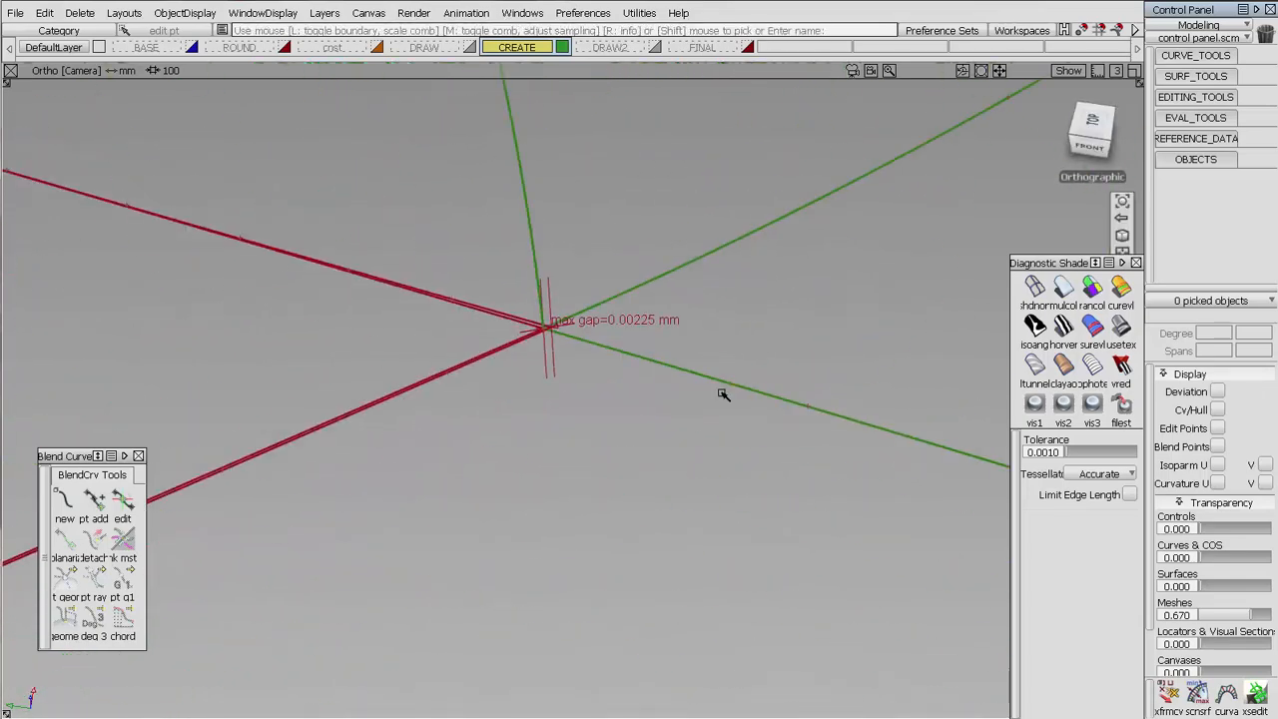
pyautogui.keyDown('shift'); pyautogui.click(407, 342); pyautogui.keyUp('shift')
pyautogui.click(423, 339)
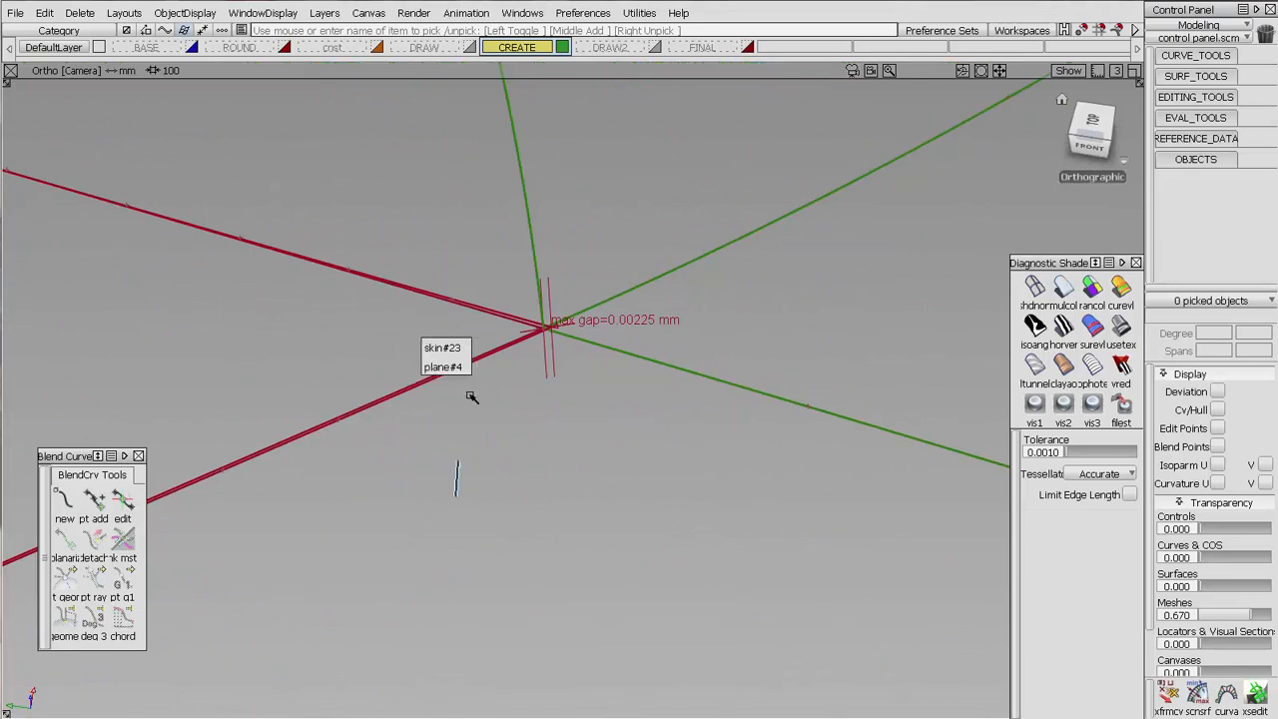
pyautogui.click(379, 342)
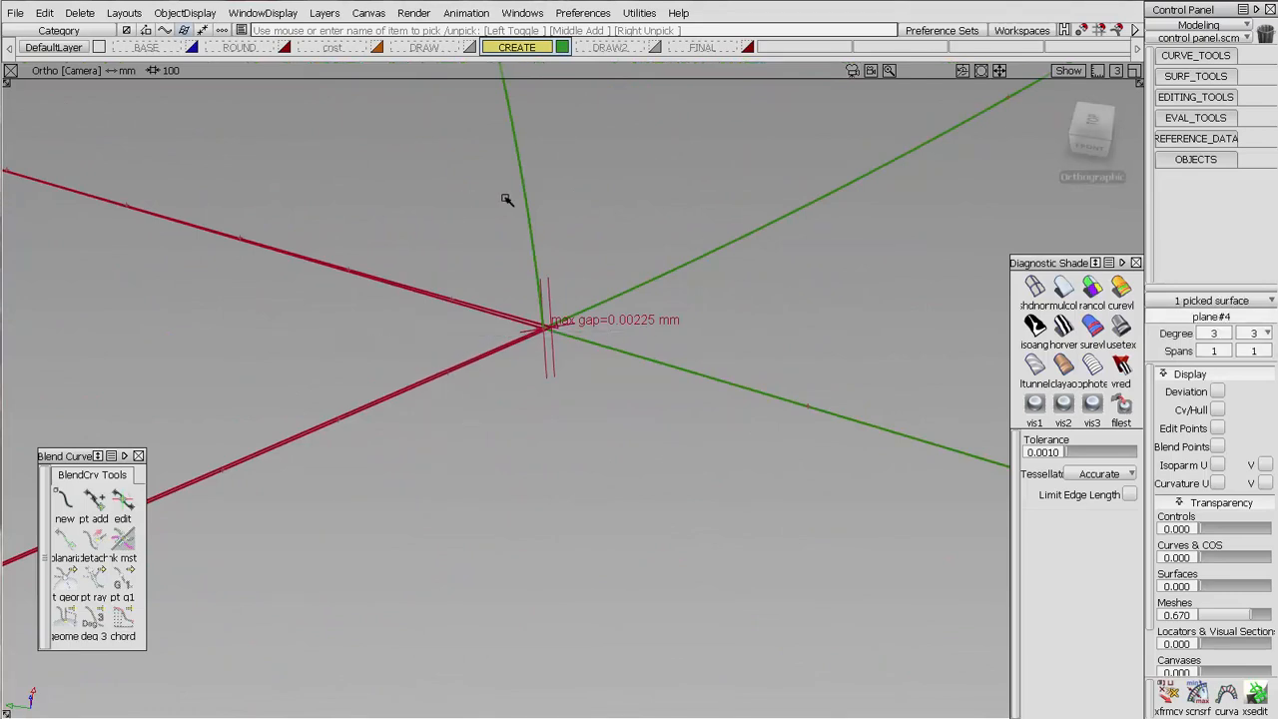
pyautogui.moveTo(506, 200)
pyautogui.keyDown('alt'); pyautogui.keyDown('shift'); pyautogui.mouseDown(button='right')
pyautogui.moveTo(562, 314)
pyautogui.moveTo(469, 550)
pyautogui.mouseUp(button='right'); pyautogui.keyUp('shift'); pyautogui.keyUp('alt')
pyautogui.keyDown('ctrl'); pyautogui.keyDown('shift'); pyautogui.moveTo(574, 387); pyautogui.dragTo(352, 384); pyautogui.keyUp('shift'); pyautogui.keyUp('ctrl')
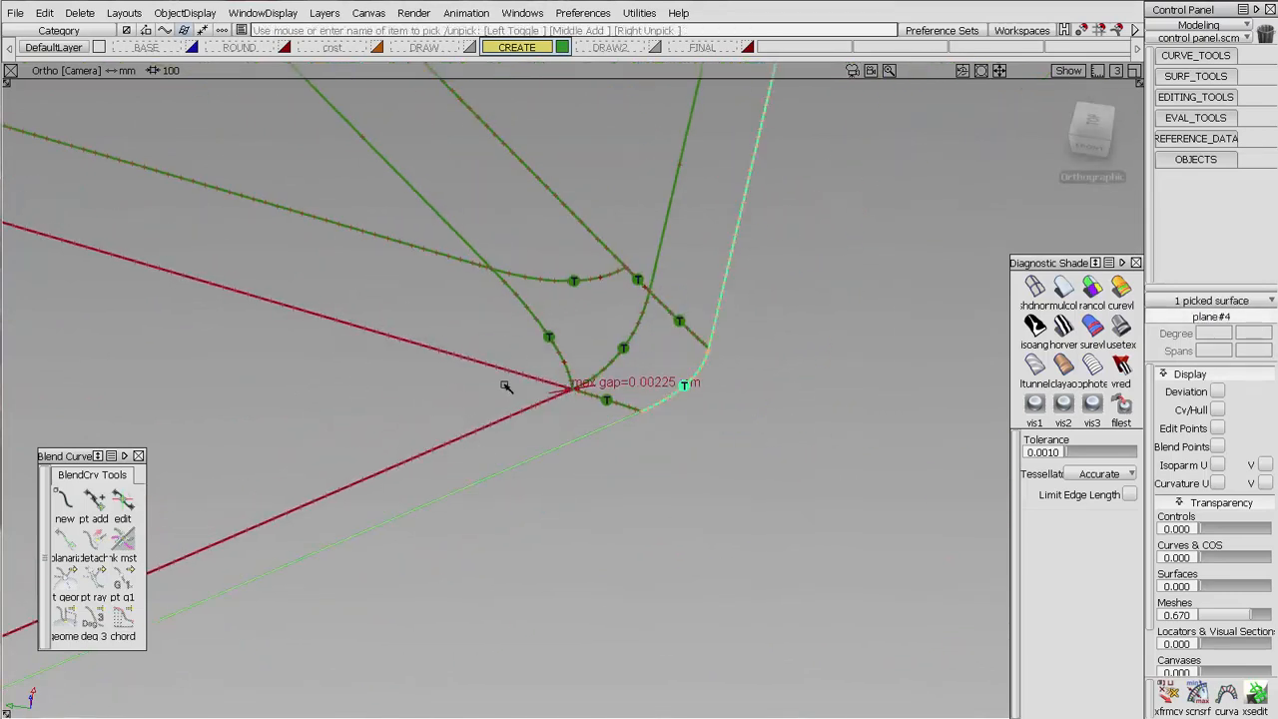
pyautogui.click(435, 352)
pyautogui.click(439, 357)
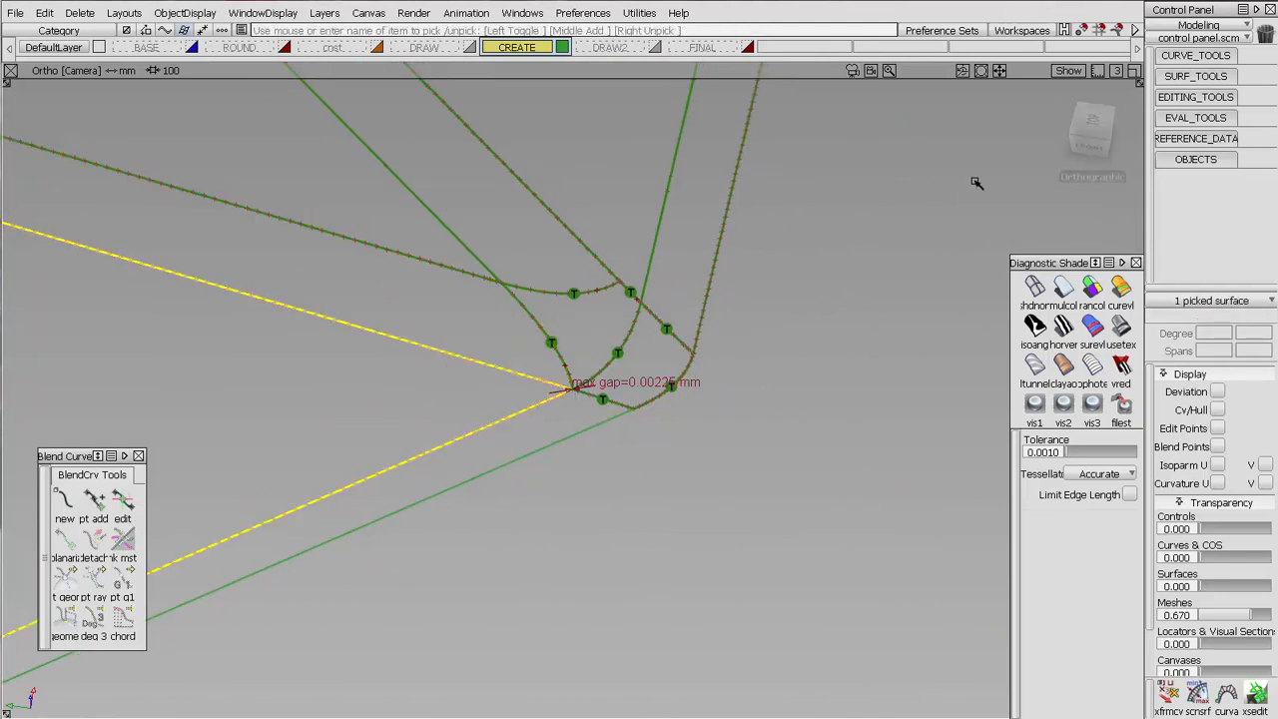
pyautogui.click(1190, 108)
pyautogui.click(1209, 160)
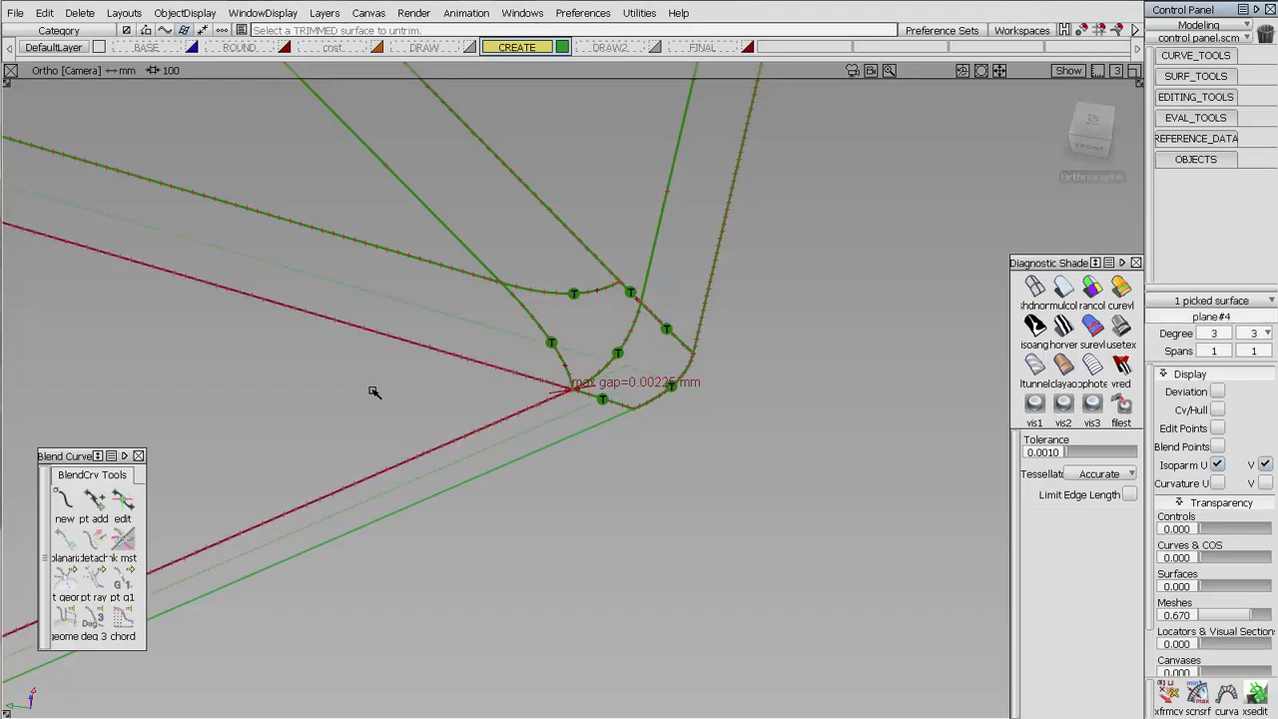
# Step: Delete the base plane's old curves on surface along the two adjoining fillets
pyautogui.keyDown('ctrl'); pyautogui.keyDown('shift'); pyautogui.moveTo(493, 330); pyautogui.dragTo(451, 344); pyautogui.keyUp('shift'); pyautogui.keyUp('ctrl')
pyautogui.moveTo(469, 351); pyautogui.dragTo(495, 429)
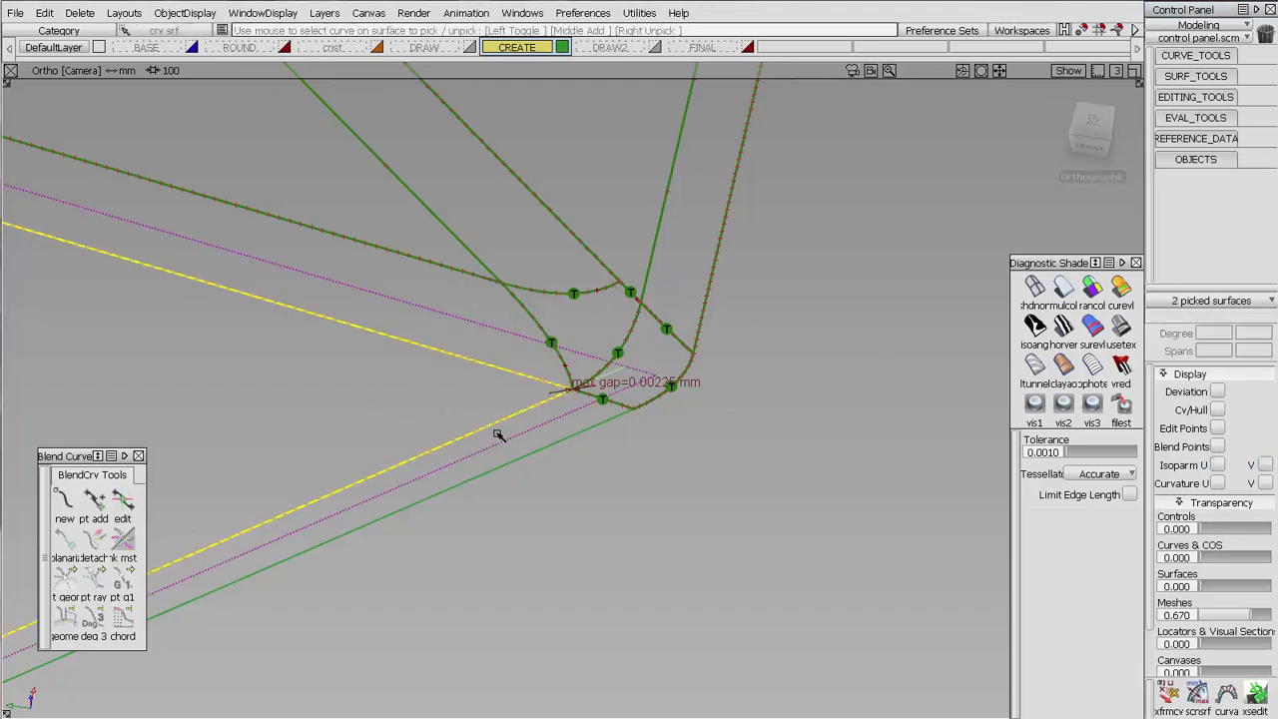
pyautogui.press('Delete')
pyautogui.press('Return')
# Step: Project the inner edges of the two fillets onto the untrimmed base plane along the normal as curves on surface
pyautogui.click(1195, 75)
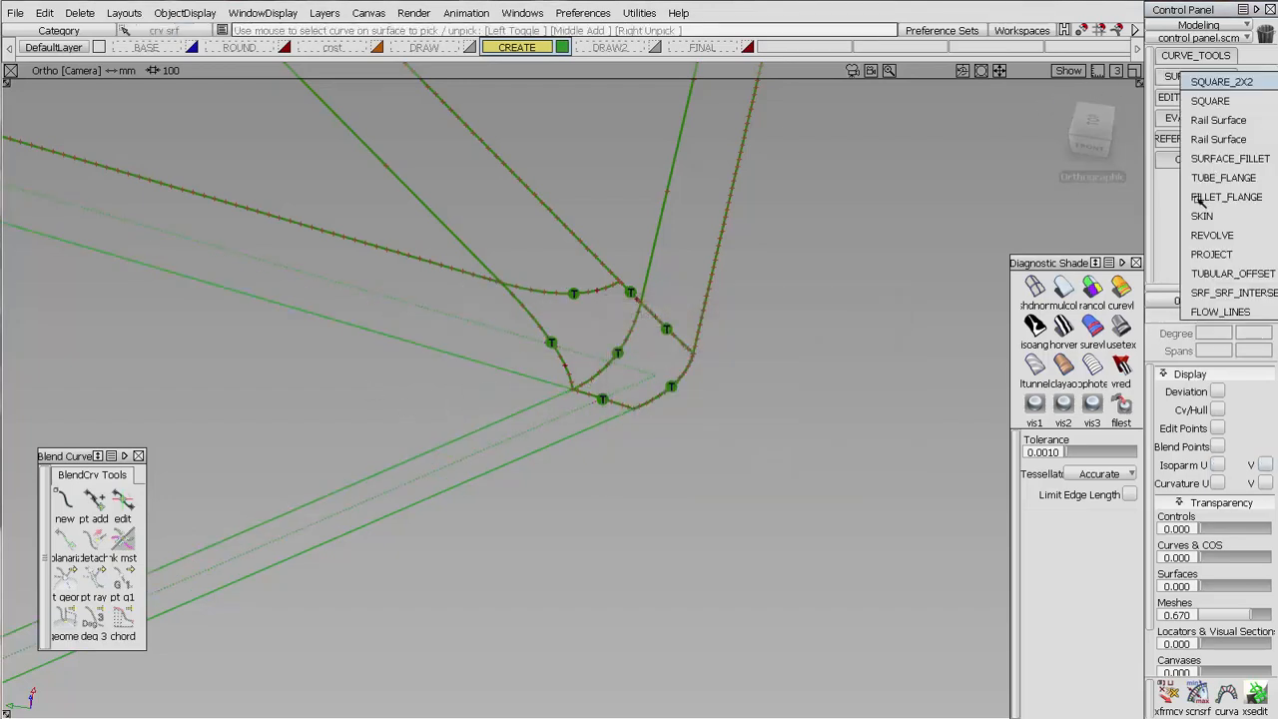
pyautogui.click(1198, 252)
pyautogui.click(514, 372)
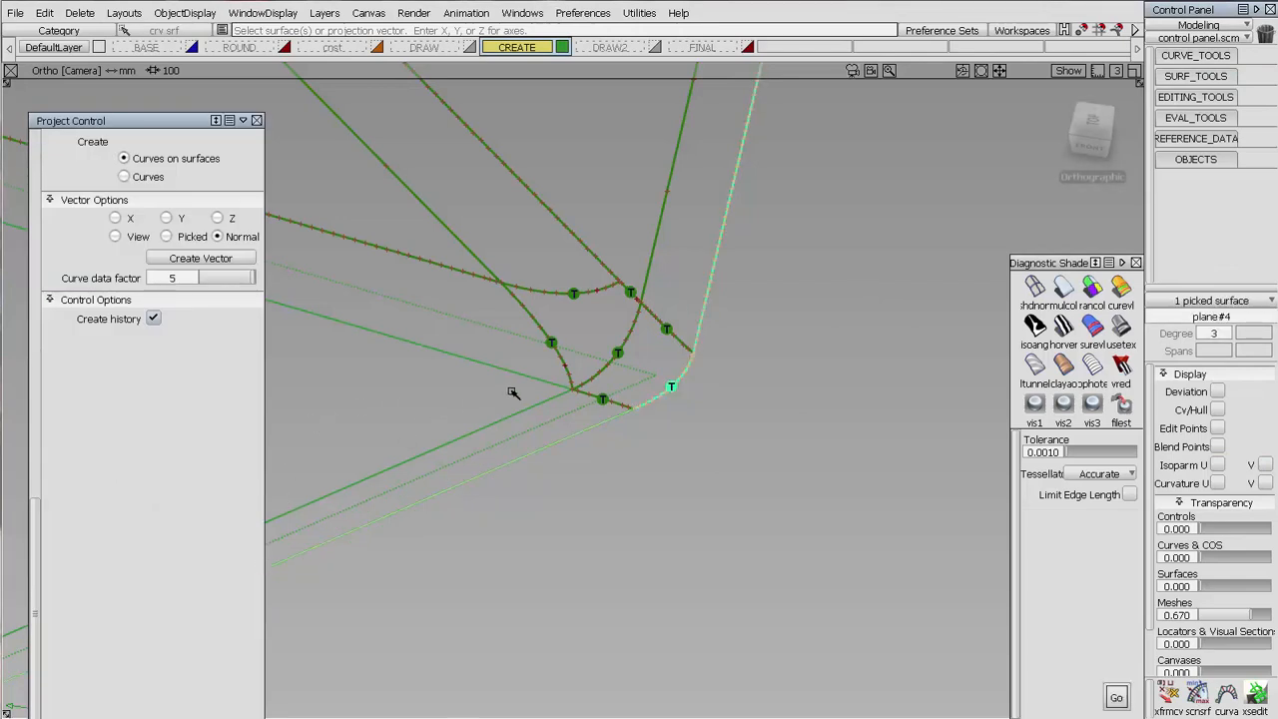
pyautogui.click(508, 341)
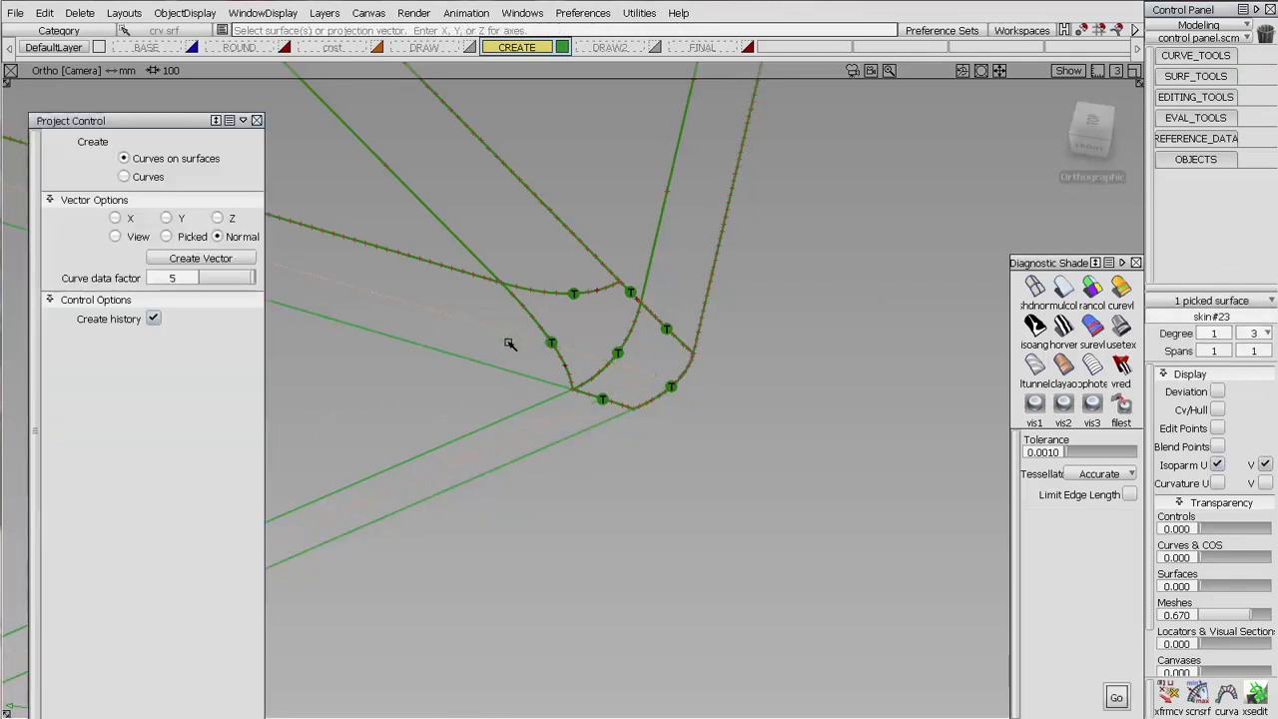
pyautogui.click(518, 414)
pyautogui.press('space')
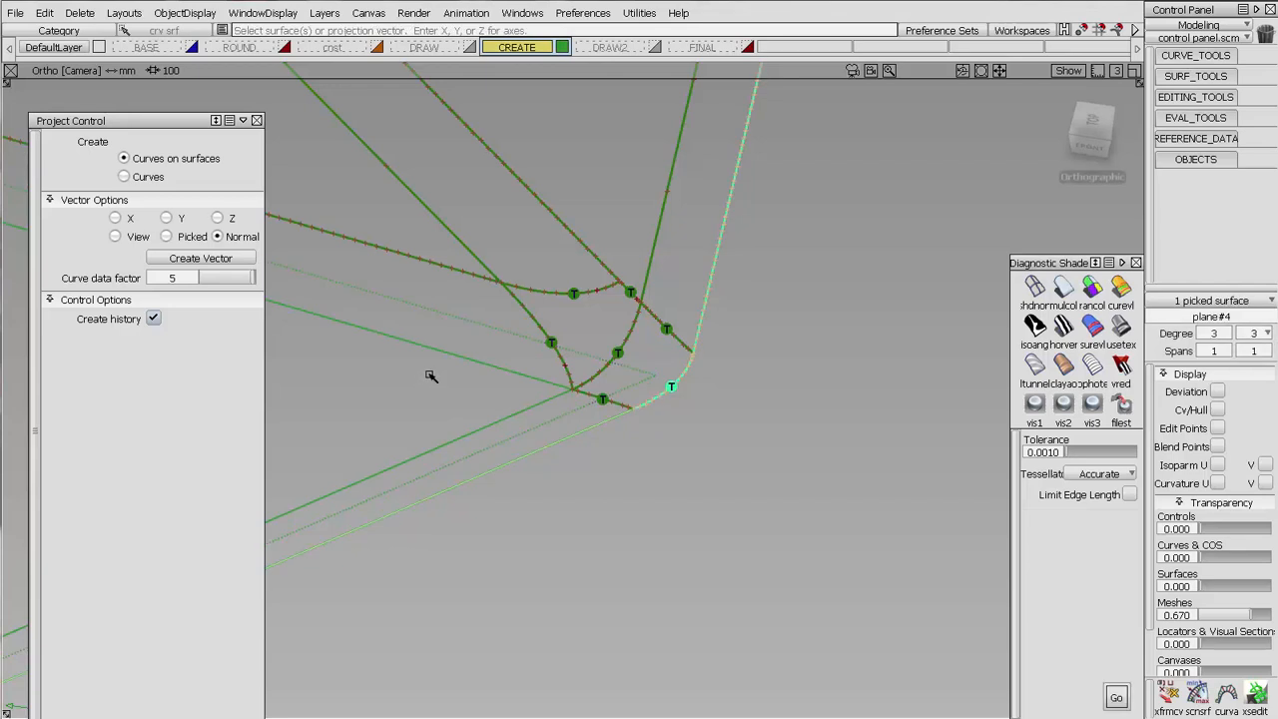
pyautogui.keyDown('ctrl'); pyautogui.keyDown('shift'); pyautogui.moveTo(439, 330); pyautogui.dragTo(440, 309); pyautogui.keyUp('shift'); pyautogui.keyUp('ctrl')
pyautogui.keyDown('ctrl'); pyautogui.keyDown('shift'); pyautogui.moveTo(473, 406); pyautogui.dragTo(461, 318); pyautogui.keyUp('shift'); pyautogui.keyUp('ctrl')
pyautogui.keyDown('ctrl'); pyautogui.keyDown('shift'); pyautogui.moveTo(596, 468); pyautogui.dragTo(1098, 127); pyautogui.keyUp('shift'); pyautogui.keyUp('ctrl')
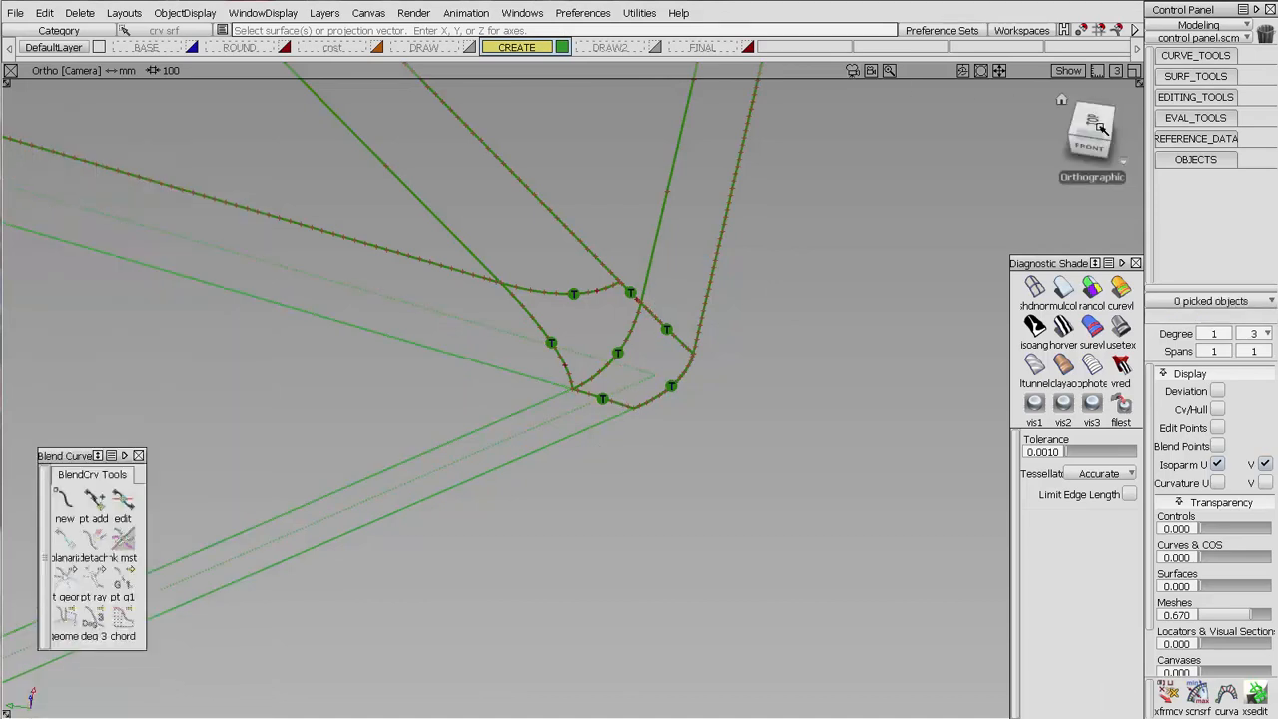
# Step: Trim the base plane along the newly projected fillet edges
pyautogui.click(1160, 96)
pyautogui.click(1186, 103)
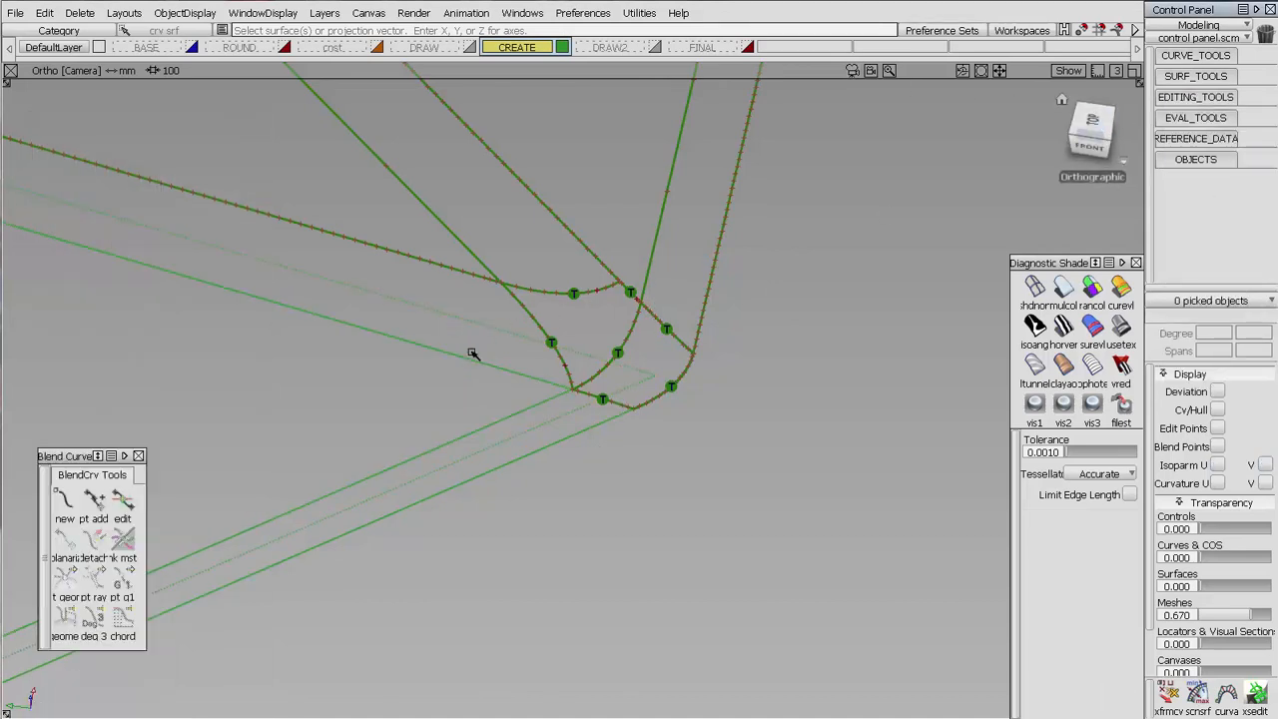
pyautogui.click(416, 370)
pyautogui.click(397, 380)
pyautogui.press('space')
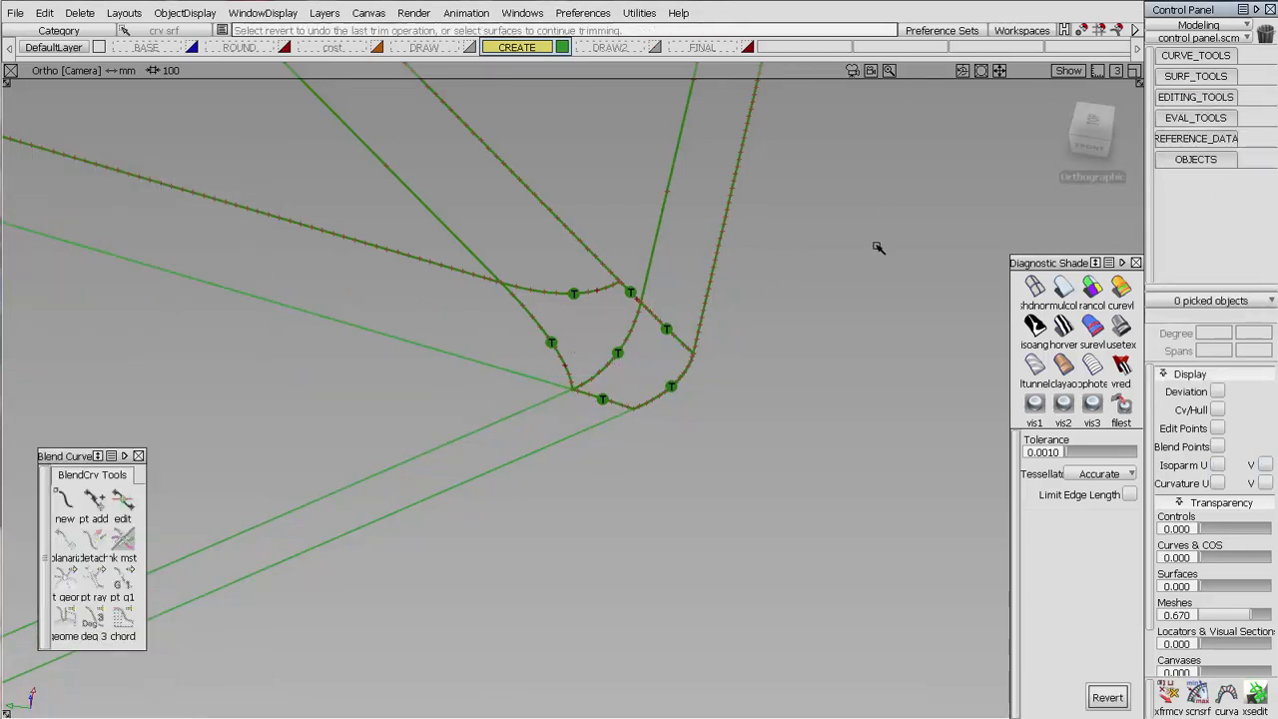
# Step: Check surface continuity along the trimmed base plane's edges and the fillet edges converging at the next unfinished corner
pyautogui.click(1176, 118)
pyautogui.click(1205, 341)
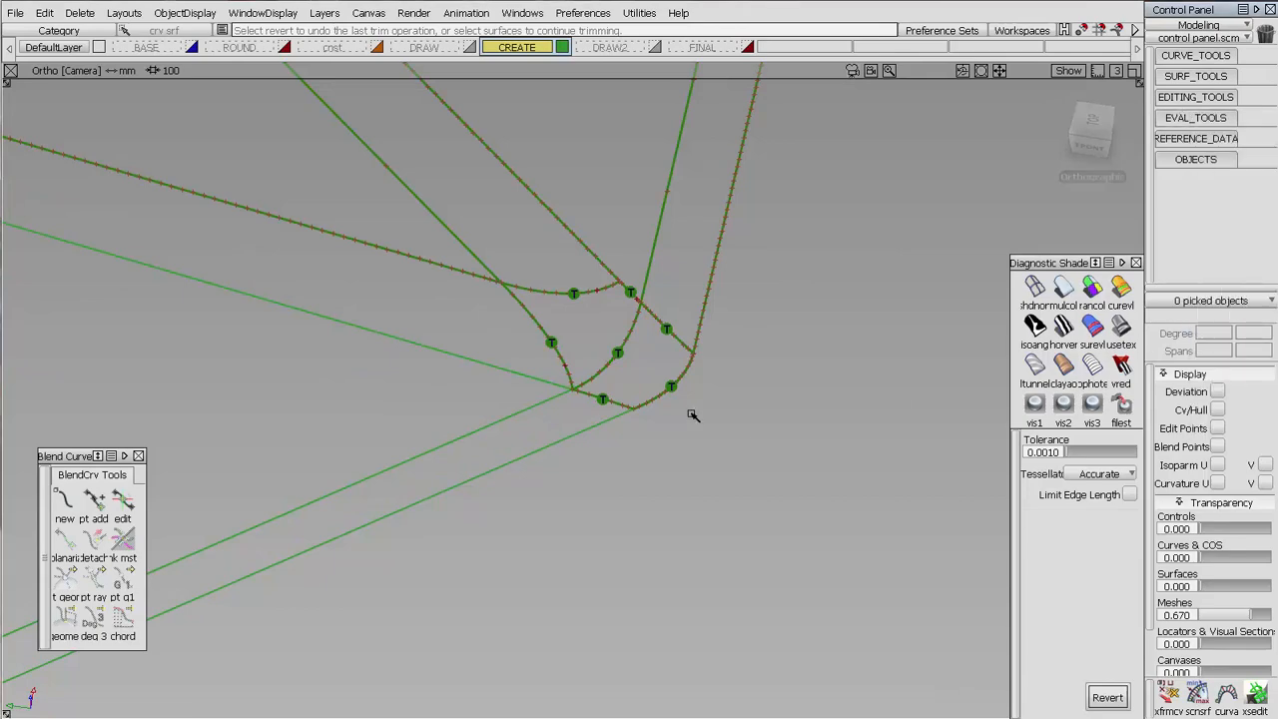
pyautogui.click(524, 410)
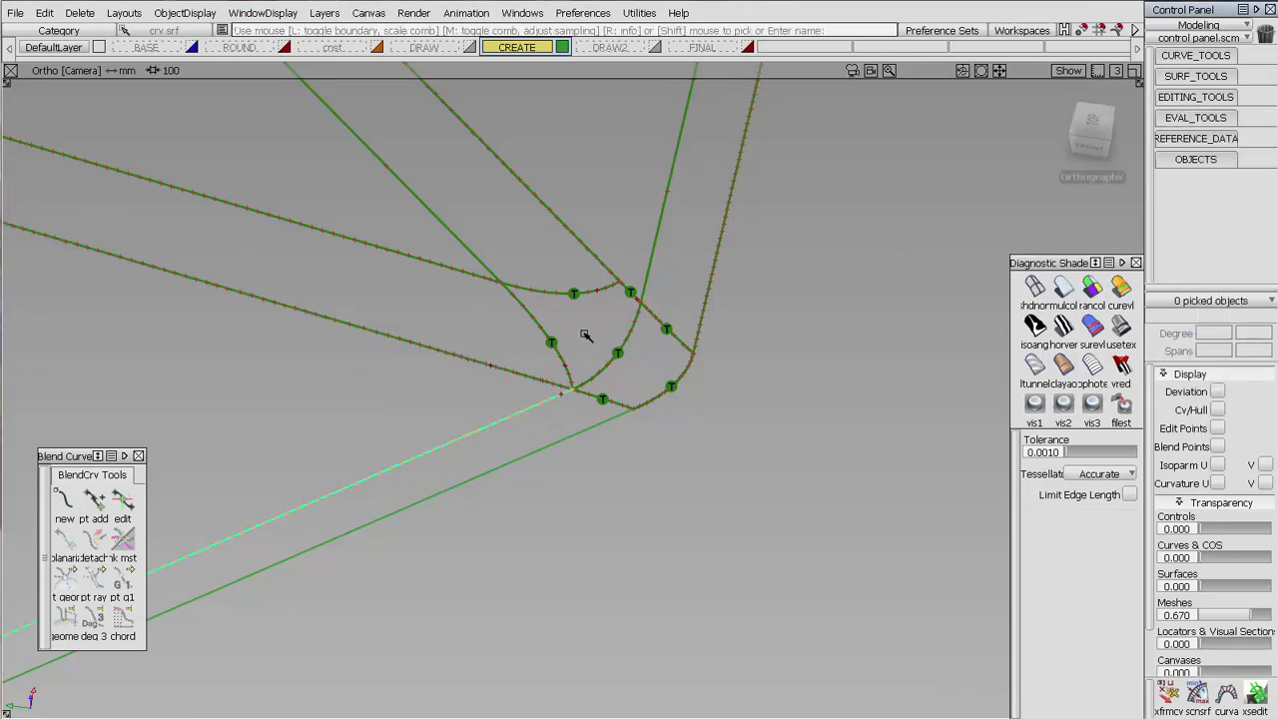
pyautogui.keyDown('alt'); pyautogui.keyDown('shift'); pyautogui.moveTo(585, 334); pyautogui.dragTo(796, 462, button='right'); pyautogui.keyUp('shift'); pyautogui.keyUp('alt')
pyautogui.keyDown('alt'); pyautogui.keyDown('shift'); pyautogui.moveTo(459, 499); pyautogui.dragTo(830, 391, button='middle'); pyautogui.keyUp('shift'); pyautogui.keyUp('alt')
pyautogui.keyDown('alt'); pyautogui.keyDown('shift'); pyautogui.moveTo(418, 512); pyautogui.dragTo(445, 542); pyautogui.keyUp('shift'); pyautogui.keyUp('alt')
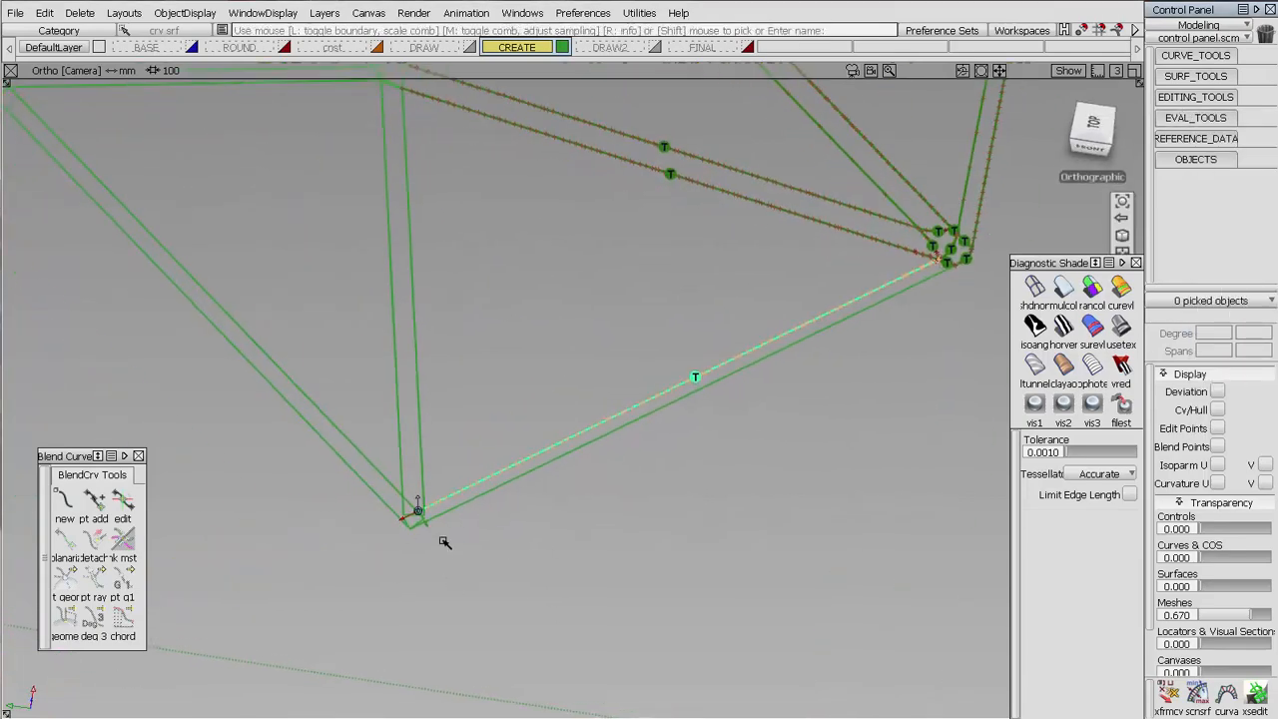
pyautogui.keyDown('alt'); pyautogui.keyDown('shift'); pyautogui.moveTo(445, 542); pyautogui.dragTo(150, 671, button='right'); pyautogui.keyUp('shift'); pyautogui.keyUp('alt')
pyautogui.keyDown('alt'); pyautogui.keyDown('shift'); pyautogui.moveTo(150, 671); pyautogui.dragTo(687, 275, button='middle'); pyautogui.keyUp('shift'); pyautogui.keyUp('alt')
pyautogui.click(526, 416)
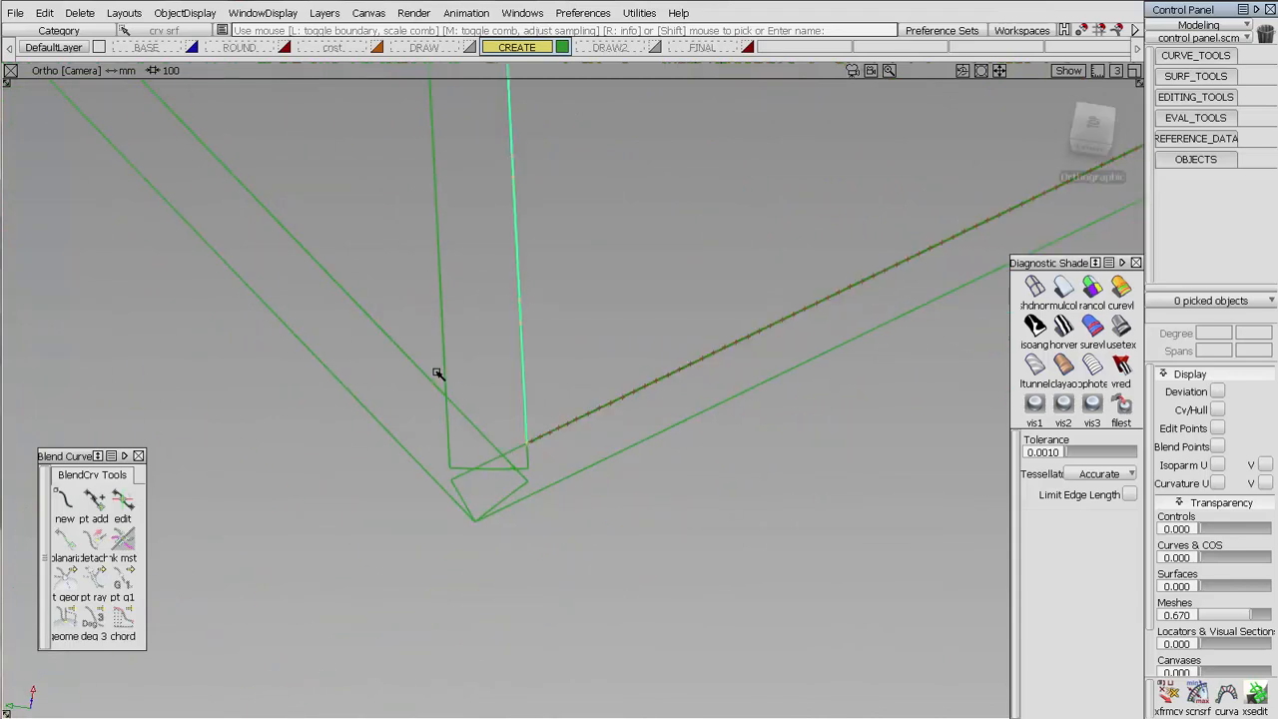
pyautogui.click(424, 377)
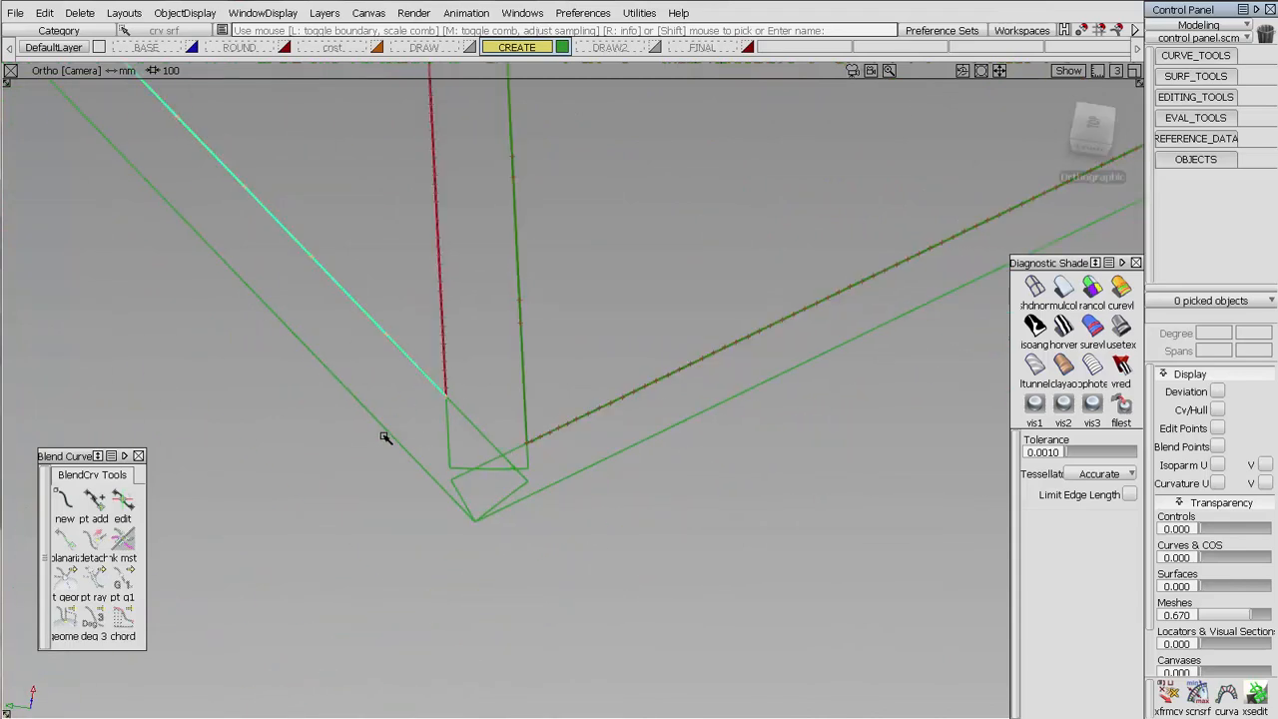
pyautogui.click(561, 479)
pyautogui.click(437, 243)
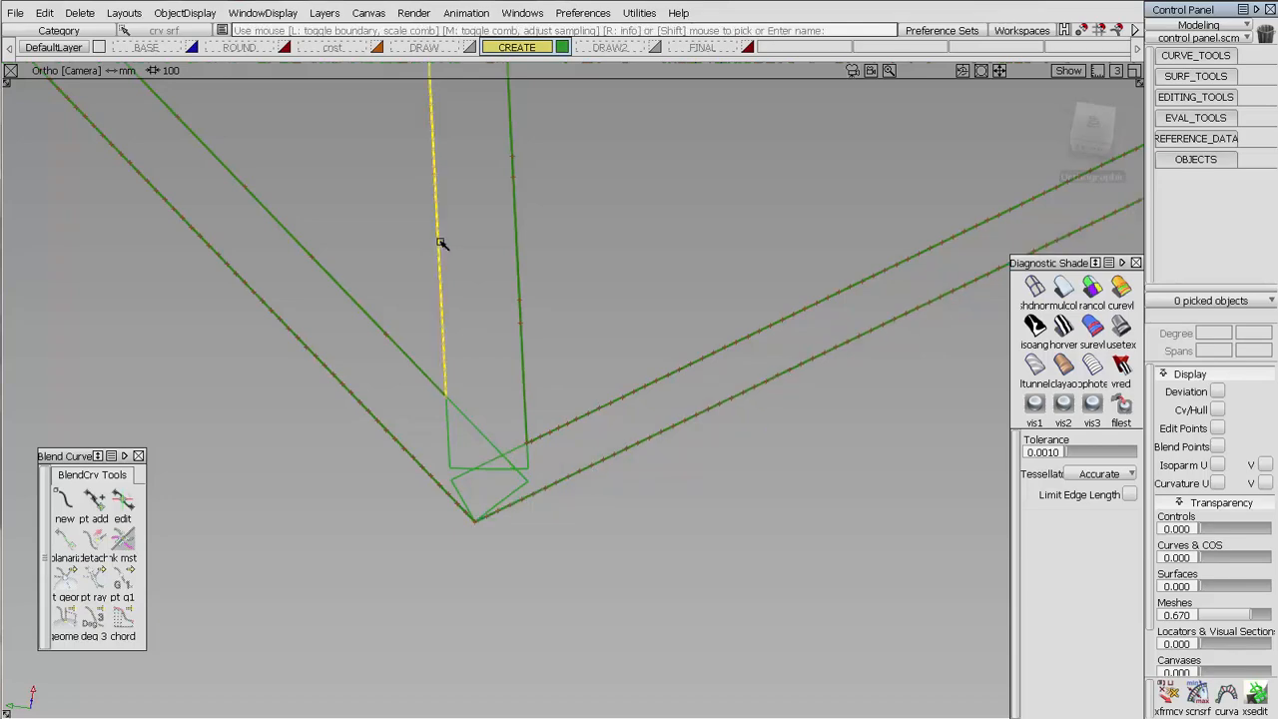
# Step: Examine the positional gap at the upper end of the vertical fillet's flagged edge and the overlapping fillet ends at the lower corner
pyautogui.keyDown('alt'); pyautogui.keyDown('shift'); pyautogui.moveTo(440, 242); pyautogui.dragTo(555, 699, button='middle'); pyautogui.keyUp('shift'); pyautogui.keyUp('alt')
pyautogui.keyDown('alt'); pyautogui.keyDown('shift'); pyautogui.moveTo(509, 160); pyautogui.dragTo(491, 484, button='middle'); pyautogui.keyUp('shift'); pyautogui.keyUp('alt')
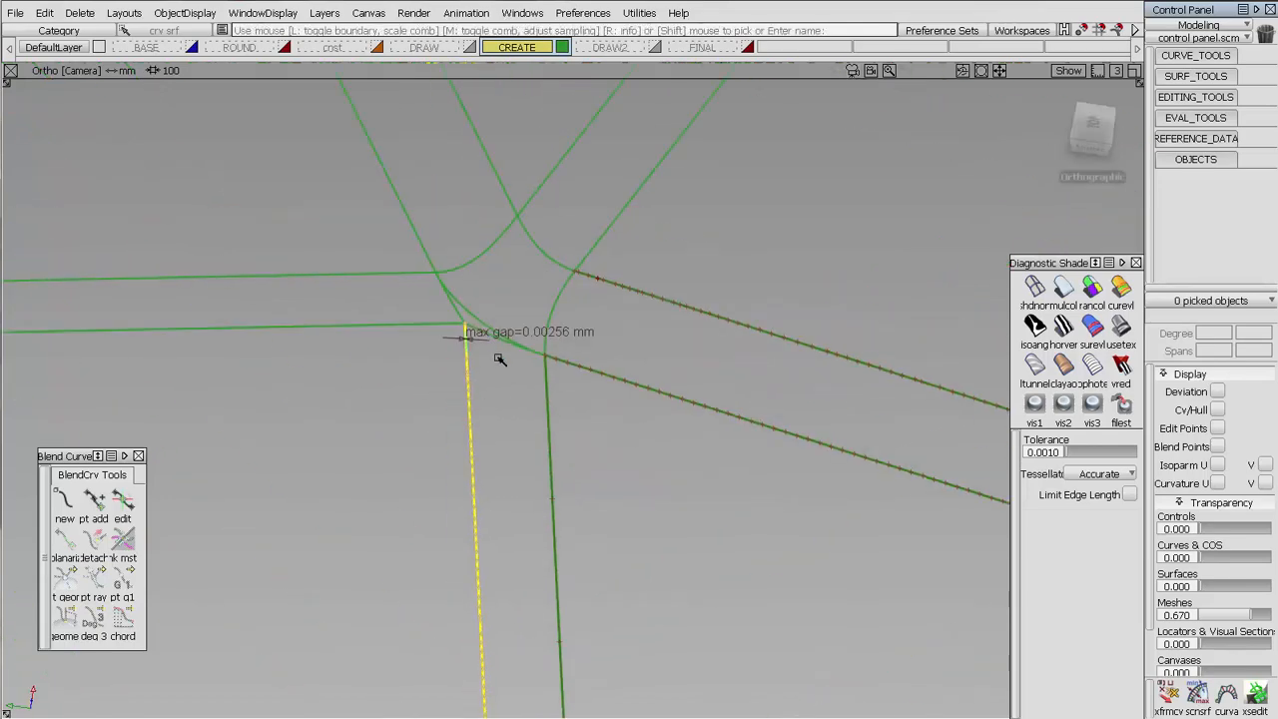
pyautogui.keyDown('alt'); pyautogui.keyDown('shift'); pyautogui.moveTo(517, 456); pyautogui.dragTo(525, 329); pyautogui.keyUp('shift'); pyautogui.keyUp('alt')
pyautogui.keyDown('alt'); pyautogui.keyDown('shift'); pyautogui.moveTo(525, 328); pyautogui.dragTo(753, 326, button='right'); pyautogui.keyUp('shift'); pyautogui.keyUp('alt')
pyautogui.keyDown('alt'); pyautogui.keyDown('shift'); pyautogui.moveTo(349, 601); pyautogui.dragTo(739, 430, button='middle'); pyautogui.keyUp('shift'); pyautogui.keyUp('alt')
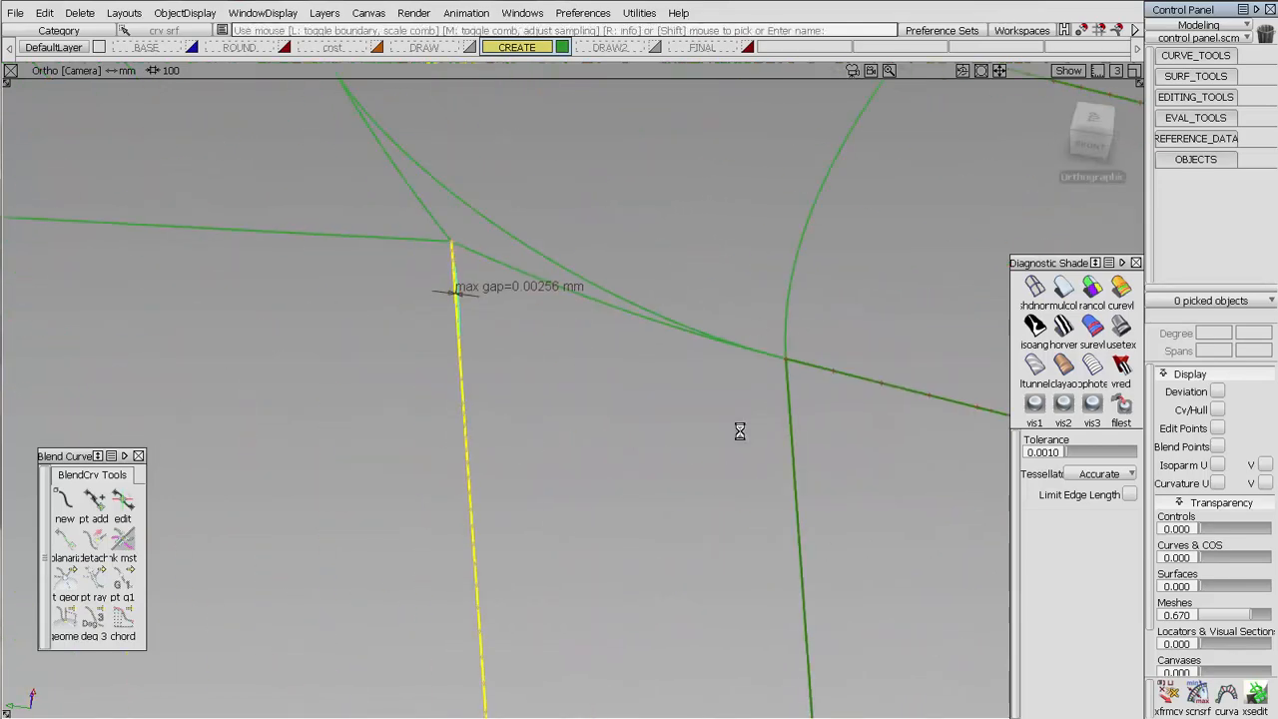
pyautogui.keyDown('alt'); pyautogui.keyDown('shift'); pyautogui.moveTo(629, 699); pyautogui.dragTo(645, 400, button='right'); pyautogui.keyUp('shift'); pyautogui.keyUp('alt')
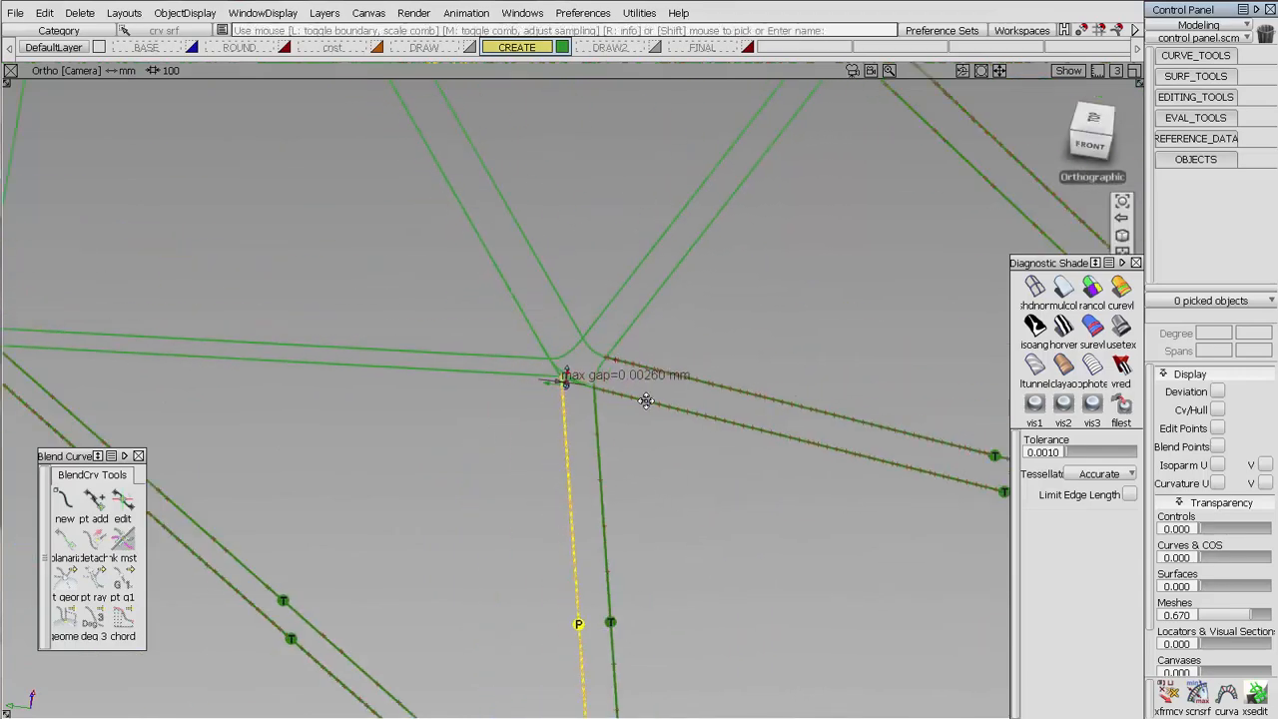
pyautogui.keyDown('alt'); pyautogui.keyDown('shift'); pyautogui.moveTo(691, 675); pyautogui.dragTo(617, 418, button='middle'); pyautogui.keyUp('shift'); pyautogui.keyUp('alt')
pyautogui.keyDown('alt'); pyautogui.keyDown('shift'); pyautogui.moveTo(476, 478); pyautogui.dragTo(529, 589); pyautogui.keyUp('shift'); pyautogui.keyUp('alt')
pyautogui.keyDown('alt'); pyautogui.keyDown('shift'); pyautogui.moveTo(601, 711); pyautogui.dragTo(582, 430, button='middle'); pyautogui.keyUp('shift'); pyautogui.keyUp('alt')
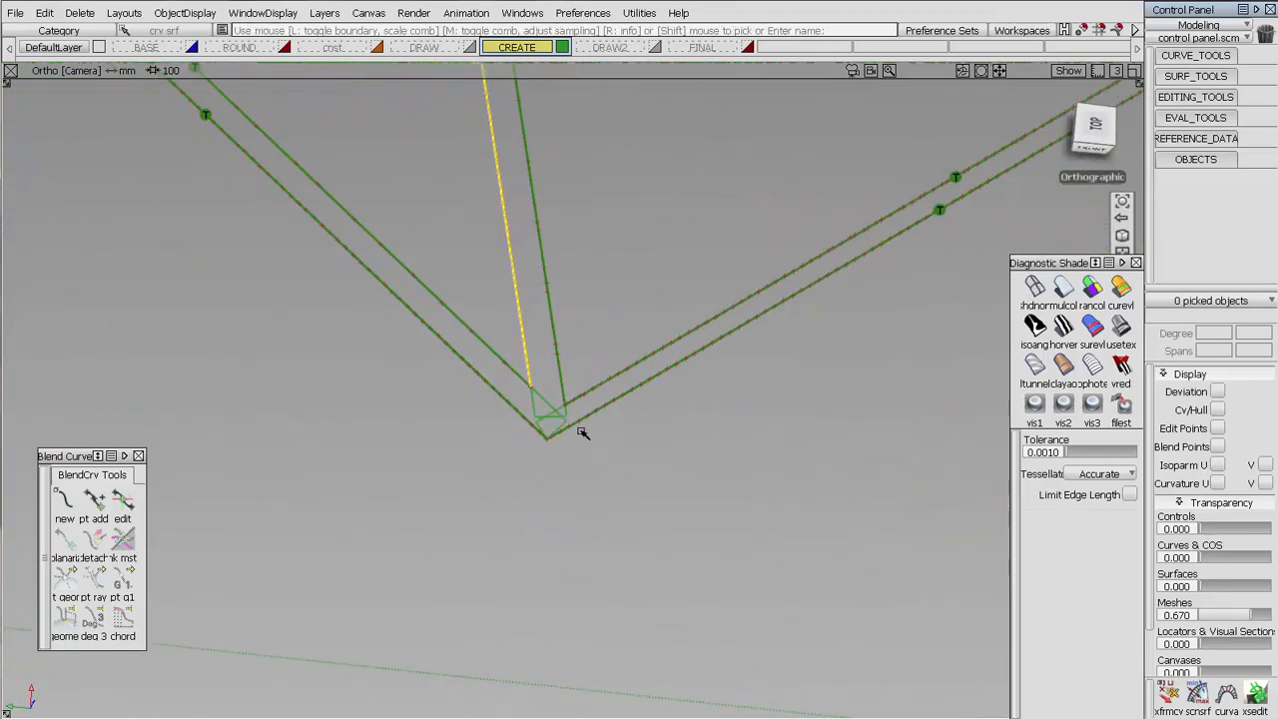
pyautogui.keyDown('alt'); pyautogui.keyDown('shift'); pyautogui.moveTo(582, 430); pyautogui.dragTo(639, 190, button='right'); pyautogui.keyUp('shift'); pyautogui.keyUp('alt')
pyautogui.keyDown('alt'); pyautogui.keyDown('shift'); pyautogui.moveTo(525, 502); pyautogui.dragTo(613, 429, button='middle'); pyautogui.keyUp('shift'); pyautogui.keyUp('alt')
pyautogui.keyDown('ctrl'); pyautogui.keyDown('shift'); pyautogui.moveTo(600, 470); pyautogui.dragTo(605, 585); pyautogui.keyUp('shift'); pyautogui.keyUp('ctrl')
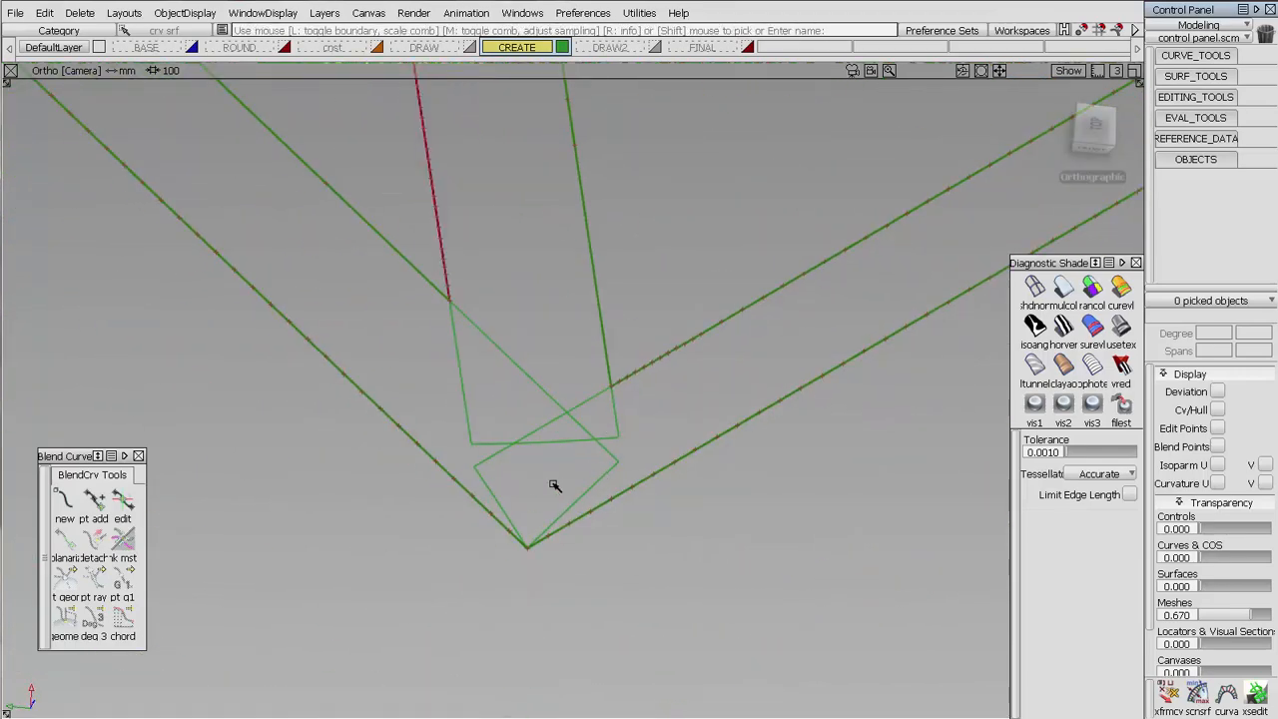
pyautogui.moveTo(546, 452)
pyautogui.keyDown('alt'); pyautogui.keyDown('shift'); pyautogui.mouseDown()
pyautogui.moveTo(665, 485)
pyautogui.moveTo(590, 490)
pyautogui.moveTo(636, 446)
pyautogui.moveTo(647, 457)
pyautogui.mouseUp(); pyautogui.keyUp('shift'); pyautogui.keyUp('alt')
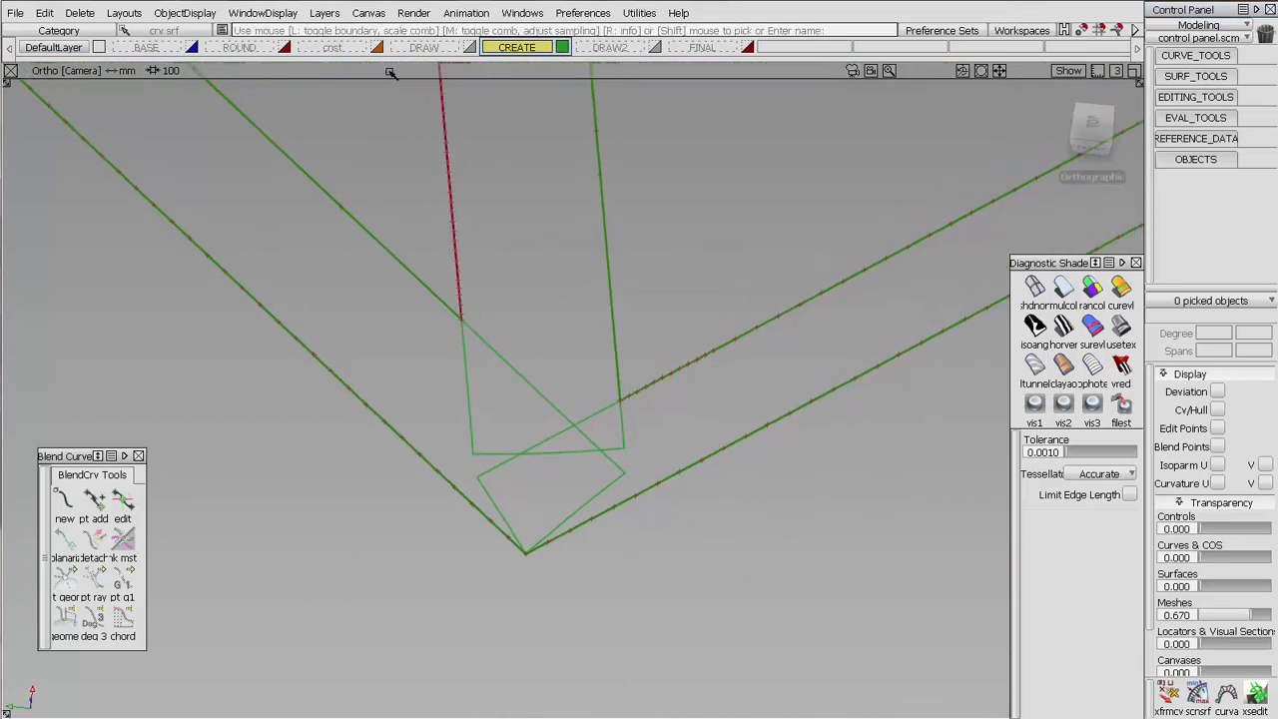
# Step: Build a tangent, degree 3 by 3 ball corner surface from the three fillets intersecting at the lower corner
pyautogui.keyDown('ctrl'); pyautogui.keyDown('shift'); pyautogui.moveTo(475, 88); pyautogui.dragTo(477, 84); pyautogui.keyUp('shift'); pyautogui.keyUp('ctrl')
pyautogui.click(514, 88)
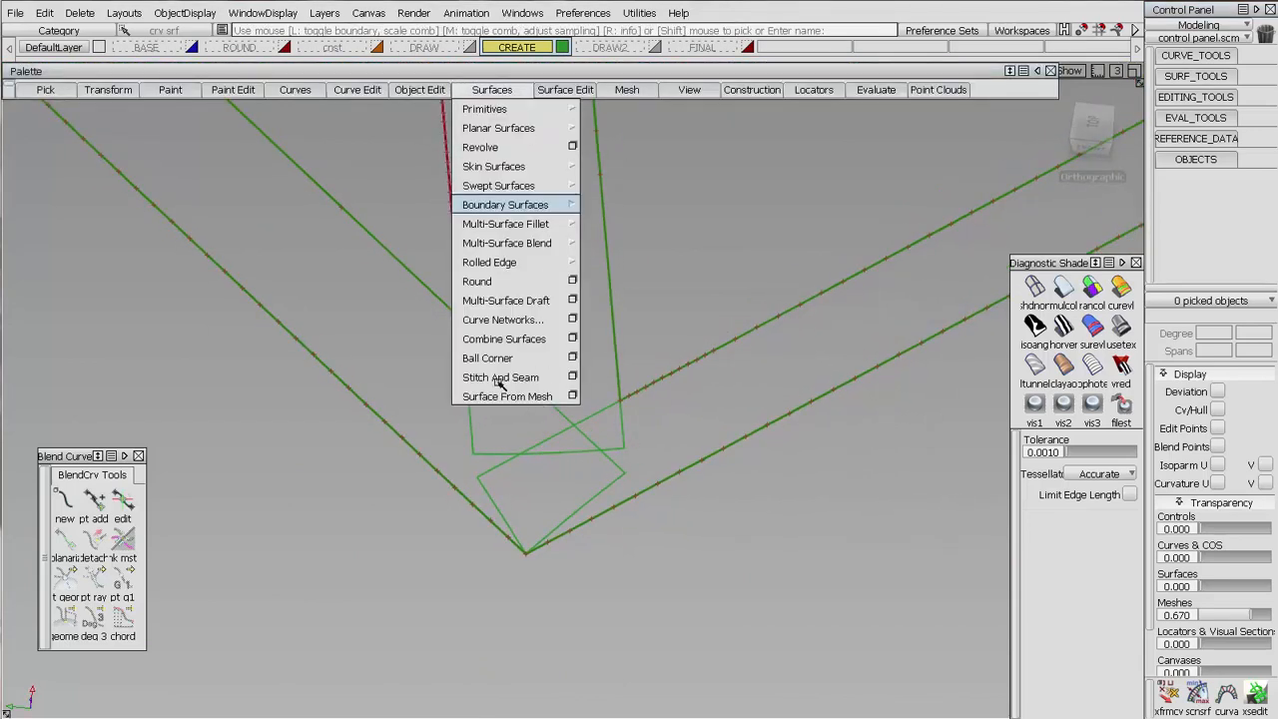
pyautogui.click(494, 365)
pyautogui.click(599, 491)
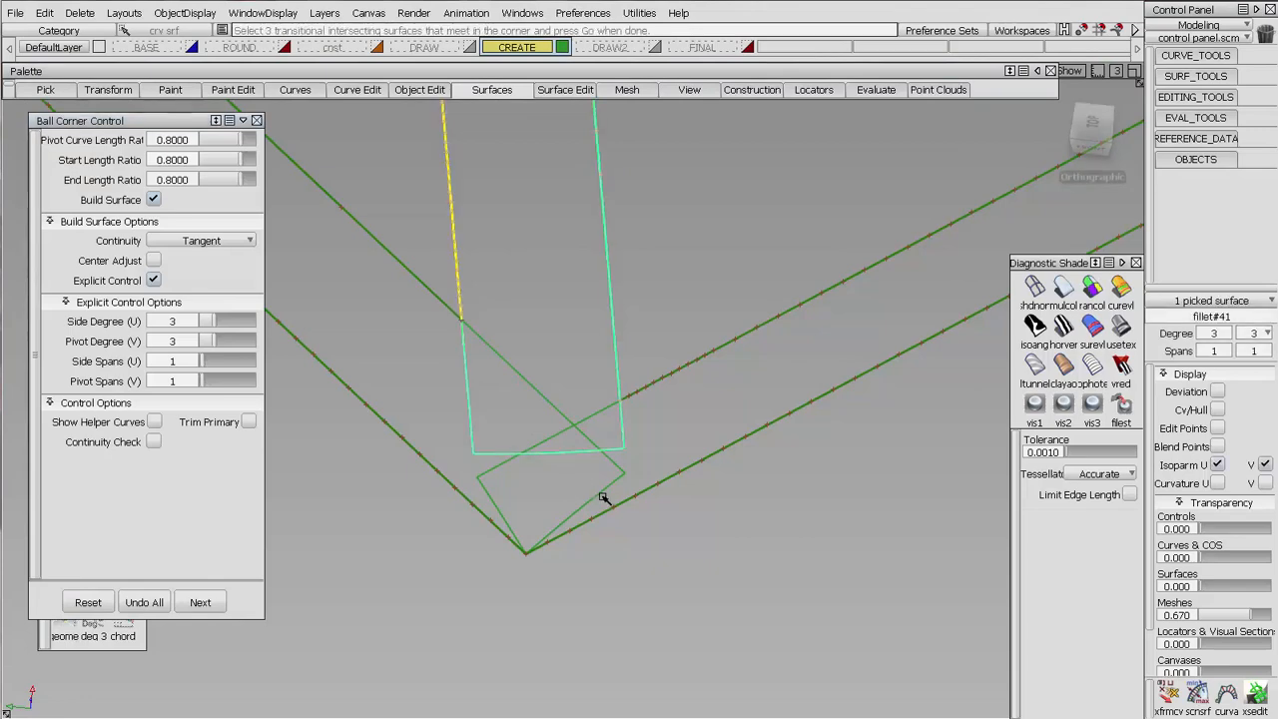
pyautogui.click(590, 503)
pyautogui.click(489, 497)
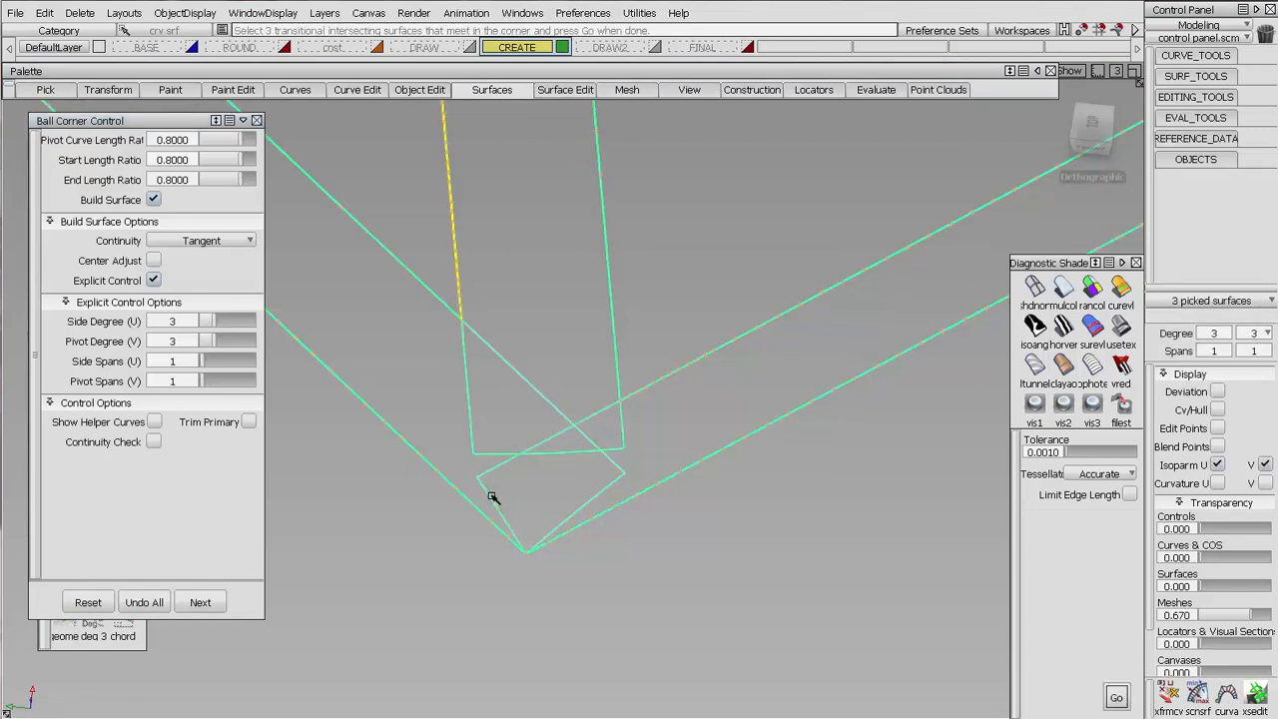
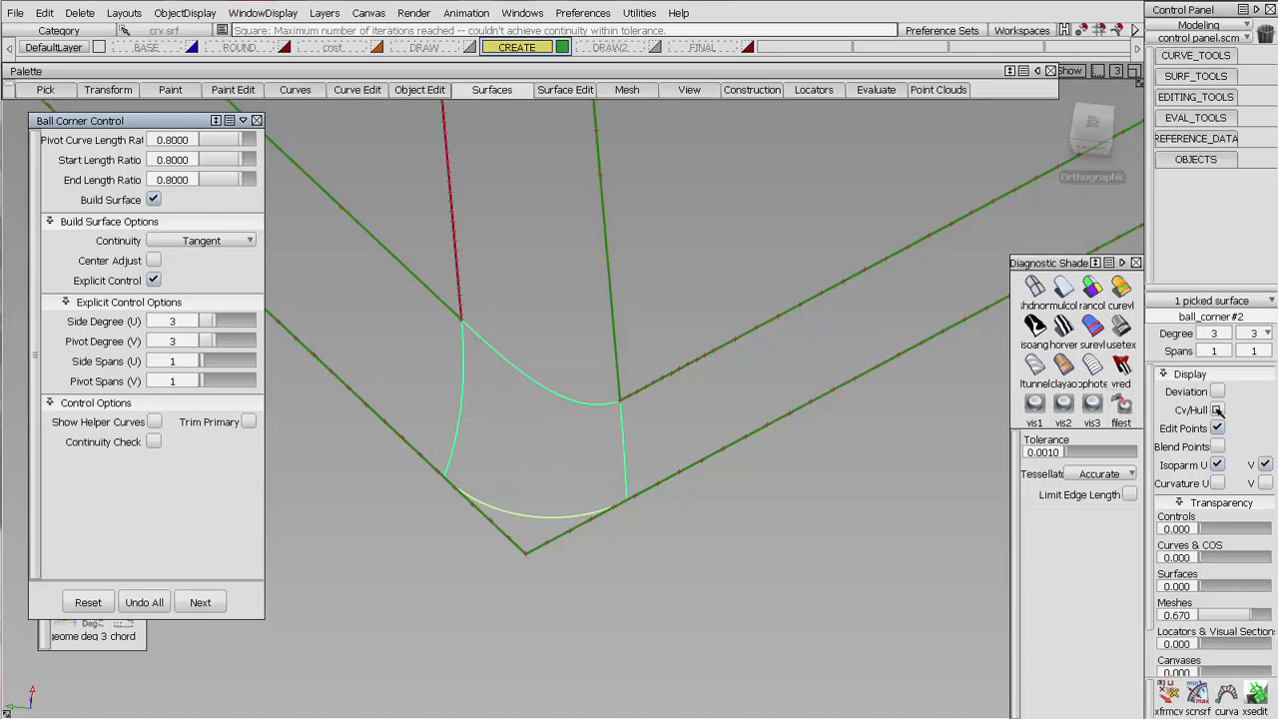
# Step: Show the ball corner's control vertices and hull, and check its surface continuity along all four edges
pyautogui.click(1217, 410)
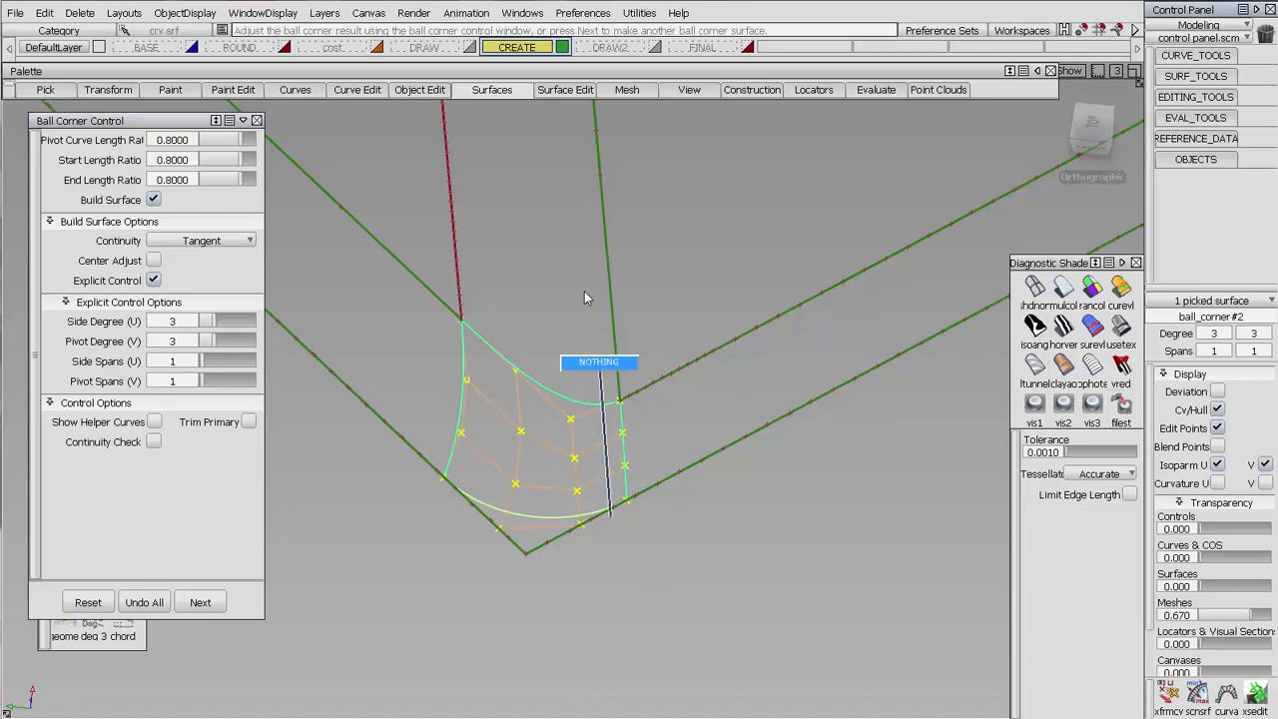
pyautogui.keyDown('ctrl'); pyautogui.keyDown('shift'); pyautogui.moveTo(585, 297); pyautogui.dragTo(589, 291); pyautogui.keyUp('shift'); pyautogui.keyUp('ctrl')
pyautogui.click(1198, 100)
pyautogui.moveTo(1200, 117); pyautogui.dragTo(1258, 352)
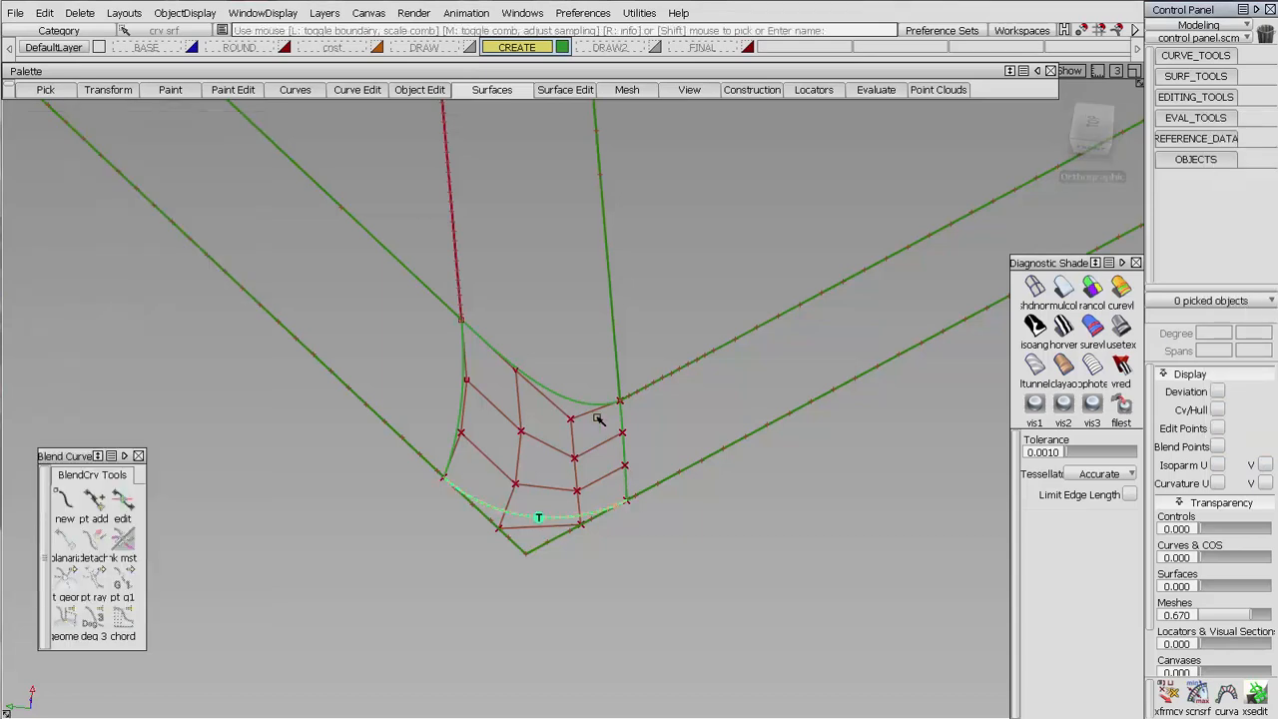
pyautogui.click(597, 419)
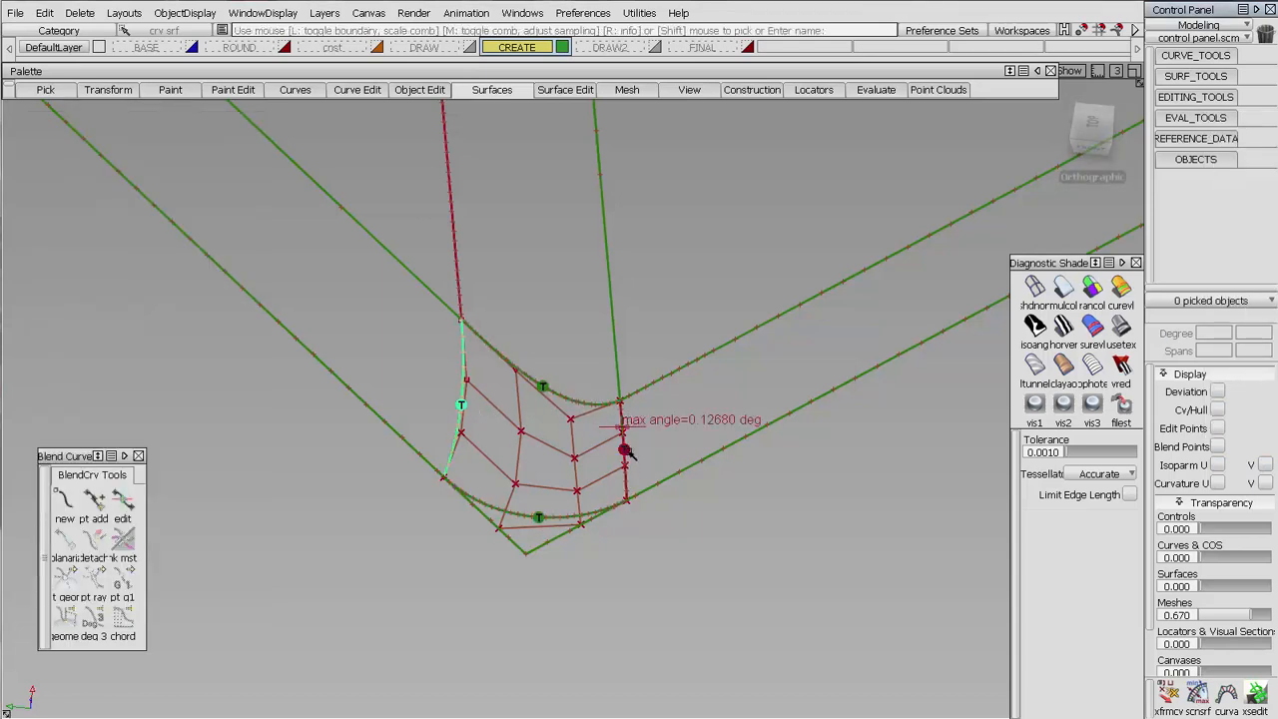
# Step: Reopen the ball corner for editing and set both its side degree and pivot degree to 4
pyautogui.keyDown('ctrl'); pyautogui.keyDown('shift'); pyautogui.moveTo(581, 433); pyautogui.dragTo(579, 441); pyautogui.keyUp('shift'); pyautogui.keyUp('ctrl')
pyautogui.click(575, 442)
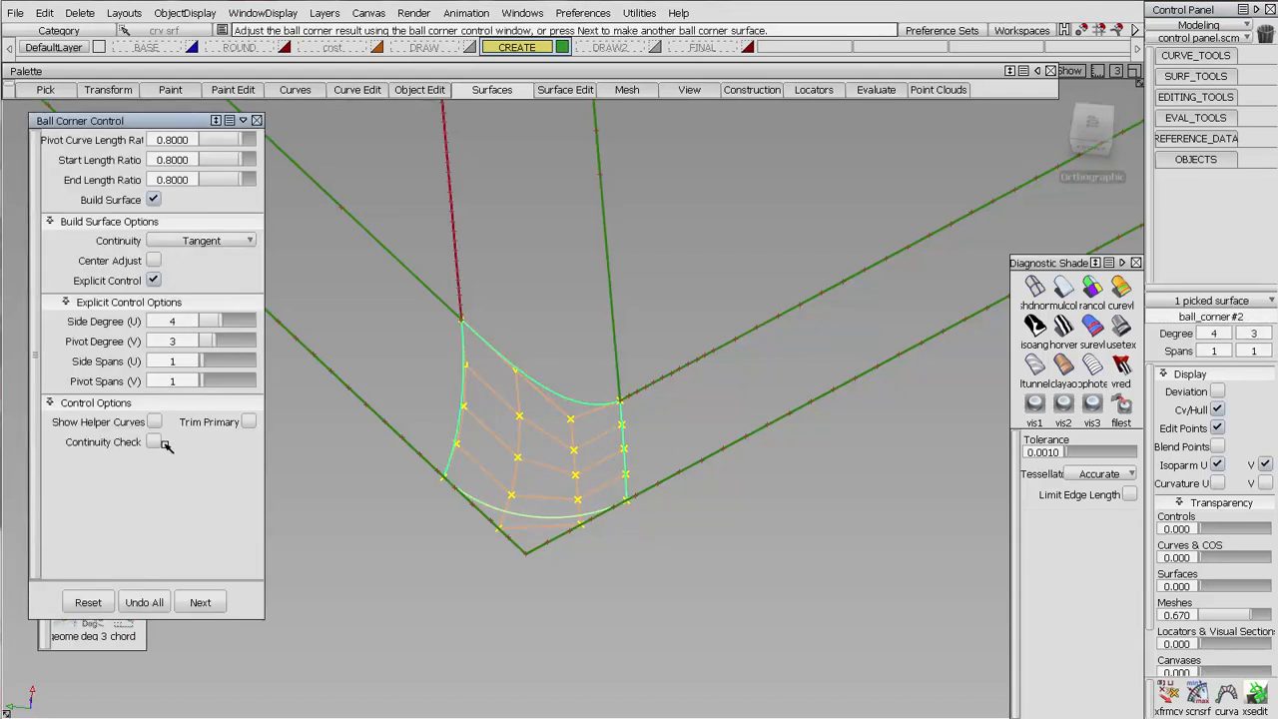
pyautogui.click(217, 340)
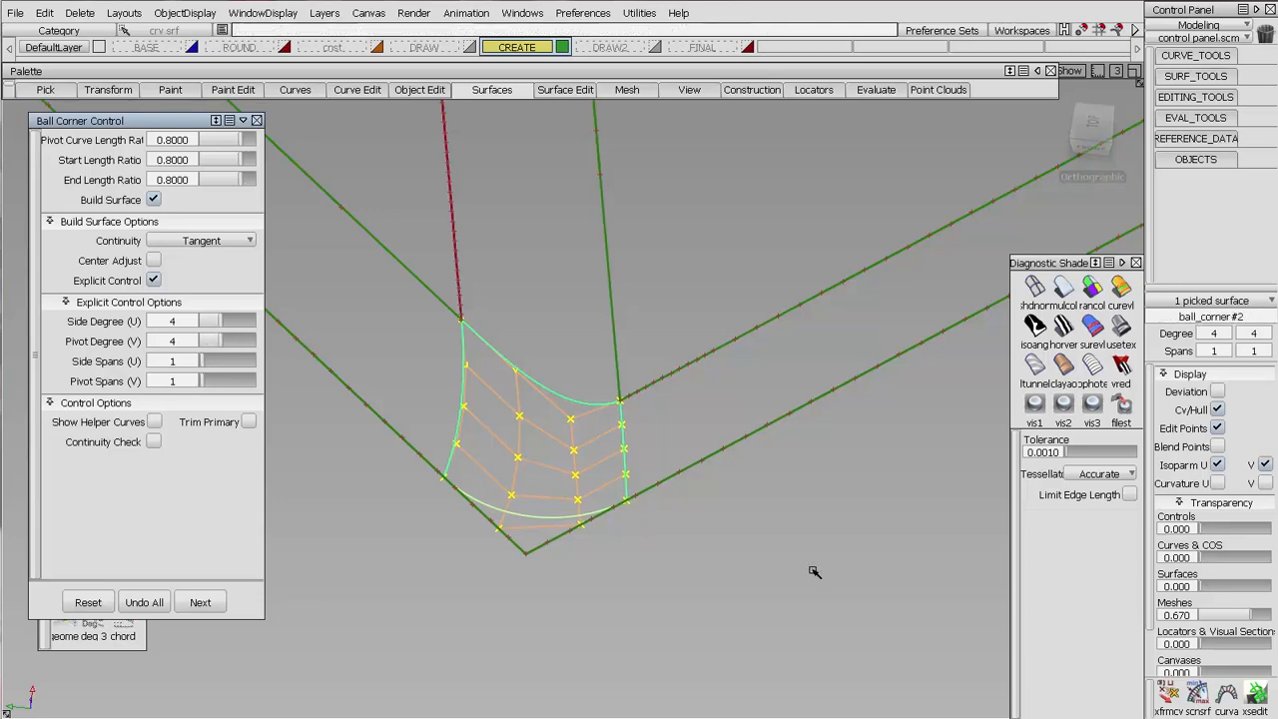
# Step: Check the degree 4 ball corner's surface continuity along its edges and hide its control vertices and hull
pyautogui.moveTo(1180, 123); pyautogui.dragTo(1218, 333)
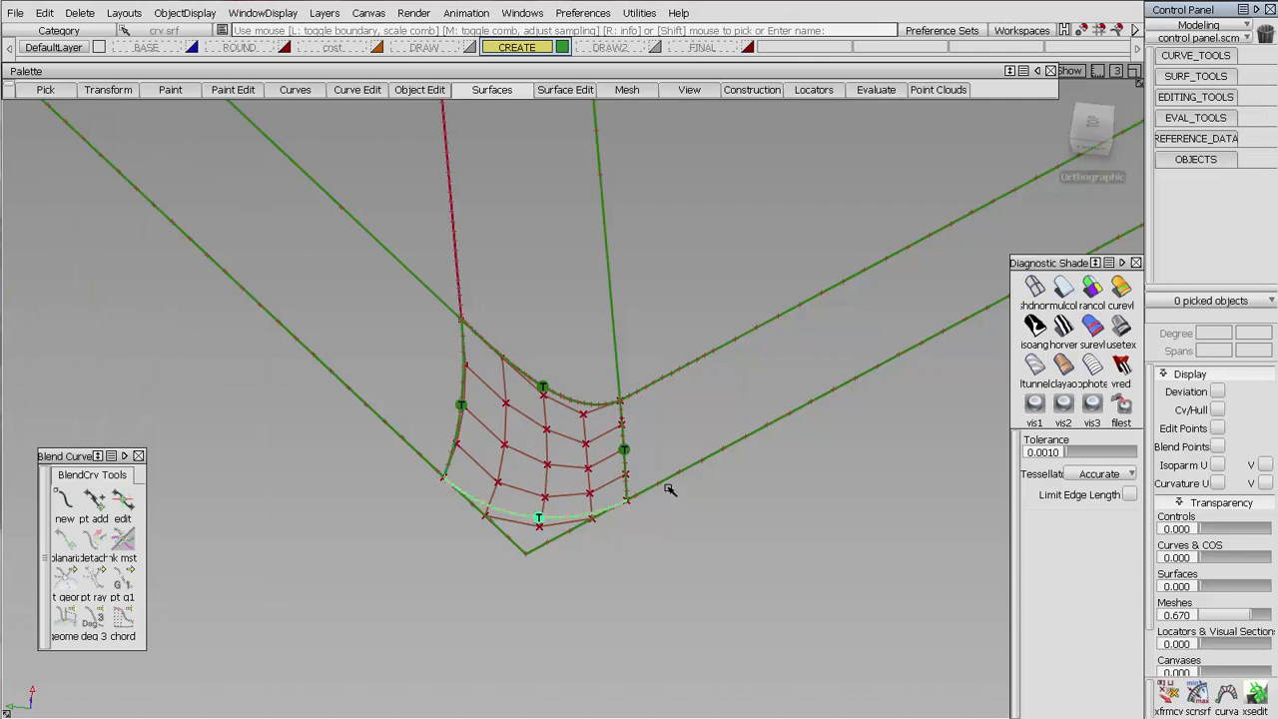
pyautogui.hotkey('ctrl', 'h')
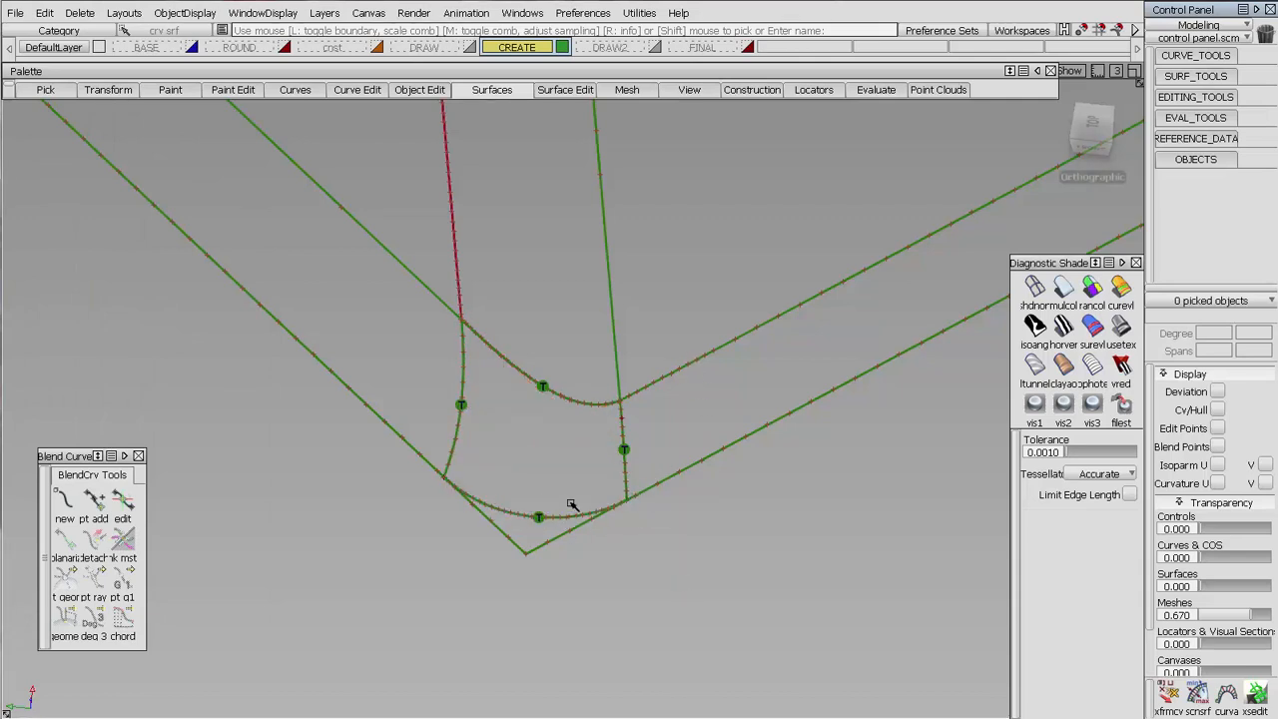
pyautogui.keyDown('alt'); pyautogui.keyDown('shift'); pyautogui.moveTo(698, 291); pyautogui.dragTo(750, 533, button='right'); pyautogui.keyUp('shift'); pyautogui.keyUp('alt')
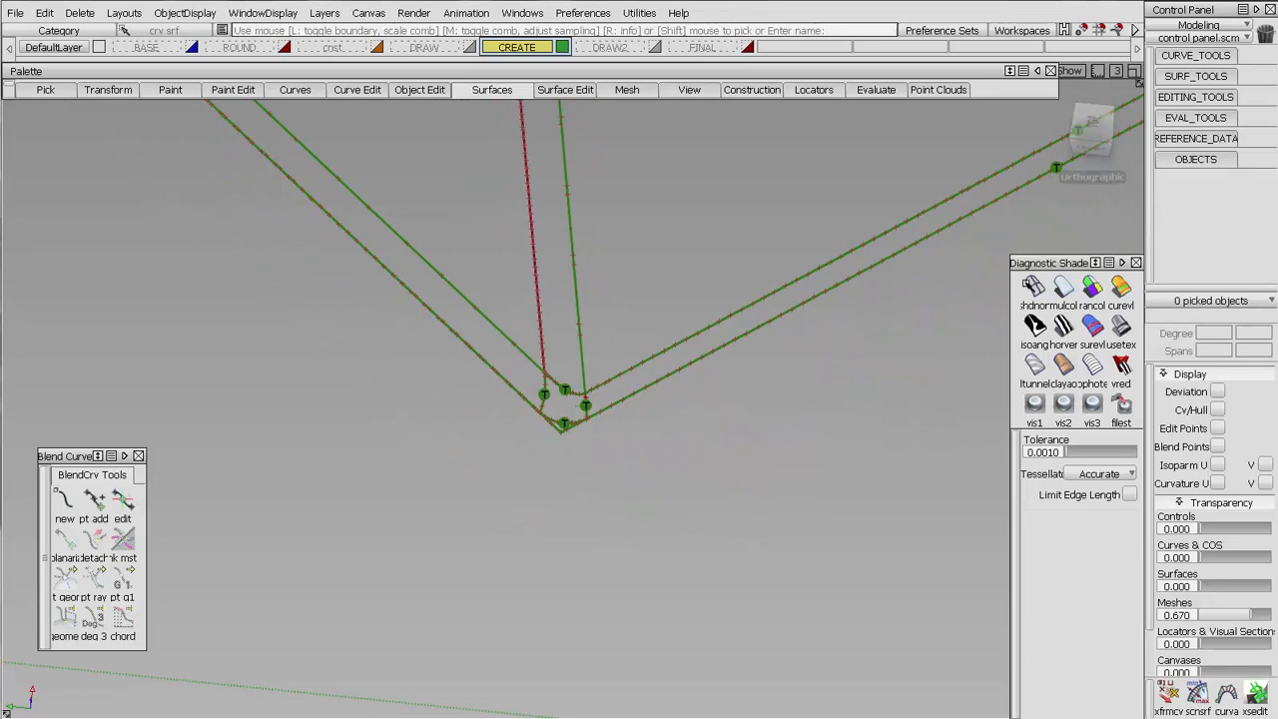
# Step: Shade the surfaces in random colours and remove the base plane's old curves on surface that meet in a point below the ball corner
pyautogui.click(1085, 284)
pyautogui.moveTo(692, 349)
pyautogui.keyDown('alt'); pyautogui.keyDown('shift'); pyautogui.mouseDown(button='right')
pyautogui.moveTo(608, 342)
pyautogui.moveTo(565, 459)
pyautogui.moveTo(582, 438)
pyautogui.moveTo(423, 623)
pyautogui.mouseUp(button='right'); pyautogui.keyUp('shift'); pyautogui.keyUp('alt')
pyautogui.keyDown('shift'); pyautogui.moveTo(365, 460); pyautogui.dragTo(504, 530); pyautogui.keyUp('shift')
pyautogui.moveTo(488, 553)
pyautogui.keyDown('alt'); pyautogui.keyDown('shift'); pyautogui.mouseDown(button='right')
pyautogui.moveTo(525, 389)
pyautogui.moveTo(522, 320)
pyautogui.mouseUp(button='right'); pyautogui.keyUp('shift'); pyautogui.keyUp('alt')
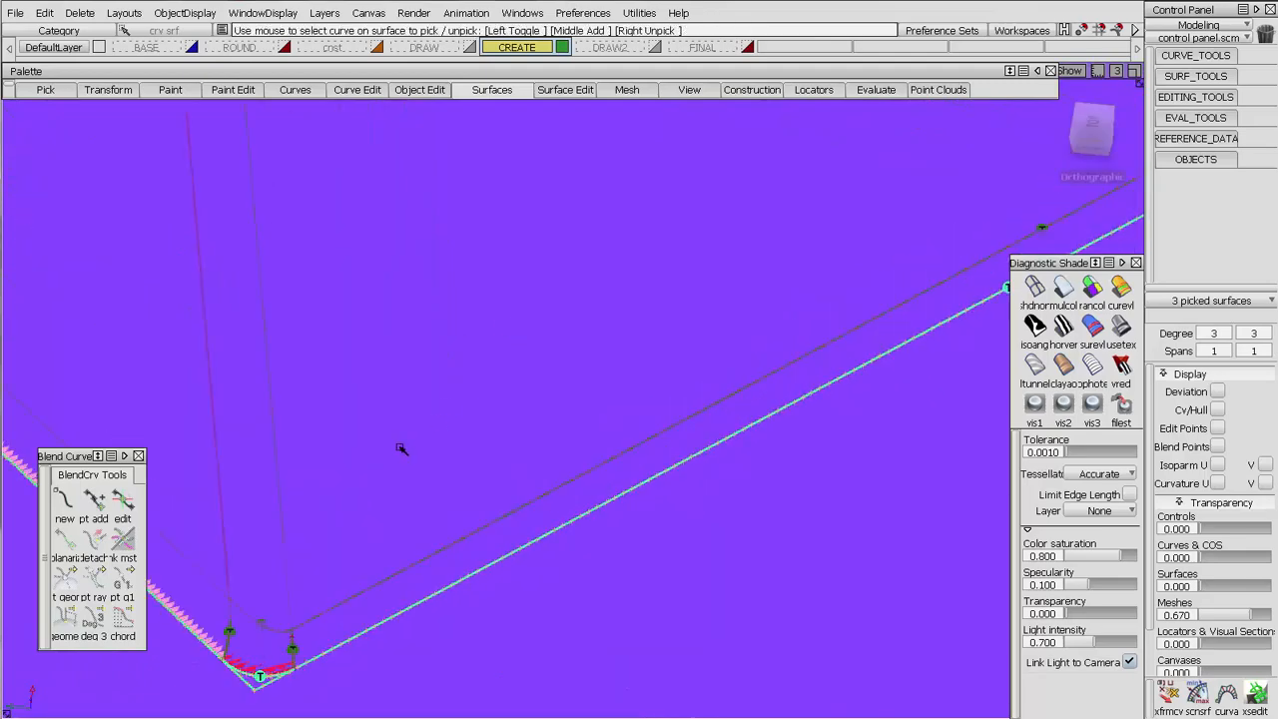
pyautogui.keyDown('alt'); pyautogui.keyDown('shift'); pyautogui.moveTo(400, 448); pyautogui.dragTo(345, 498, button='right'); pyautogui.keyUp('shift'); pyautogui.keyUp('alt')
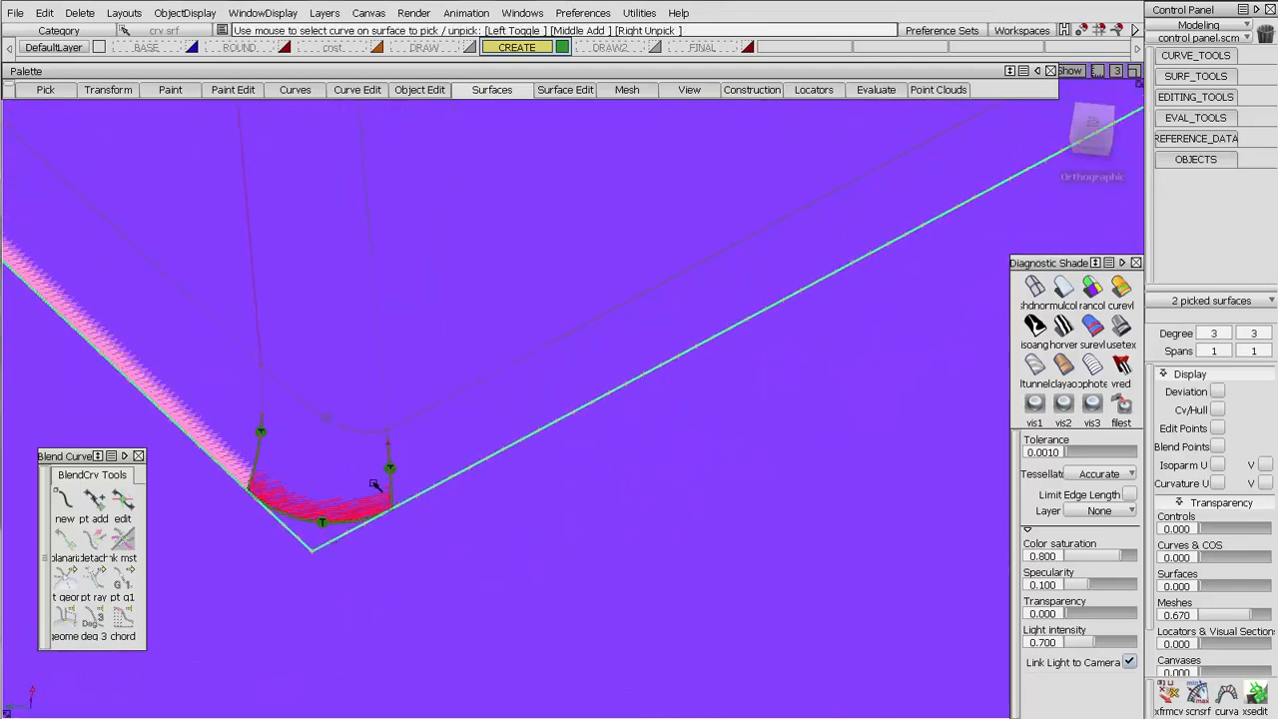
# Step: Try to 3D-trim the base plane to the surrounding fillet and ball corner edges, projecting along the normal, and revert the trim
pyautogui.click(1188, 96)
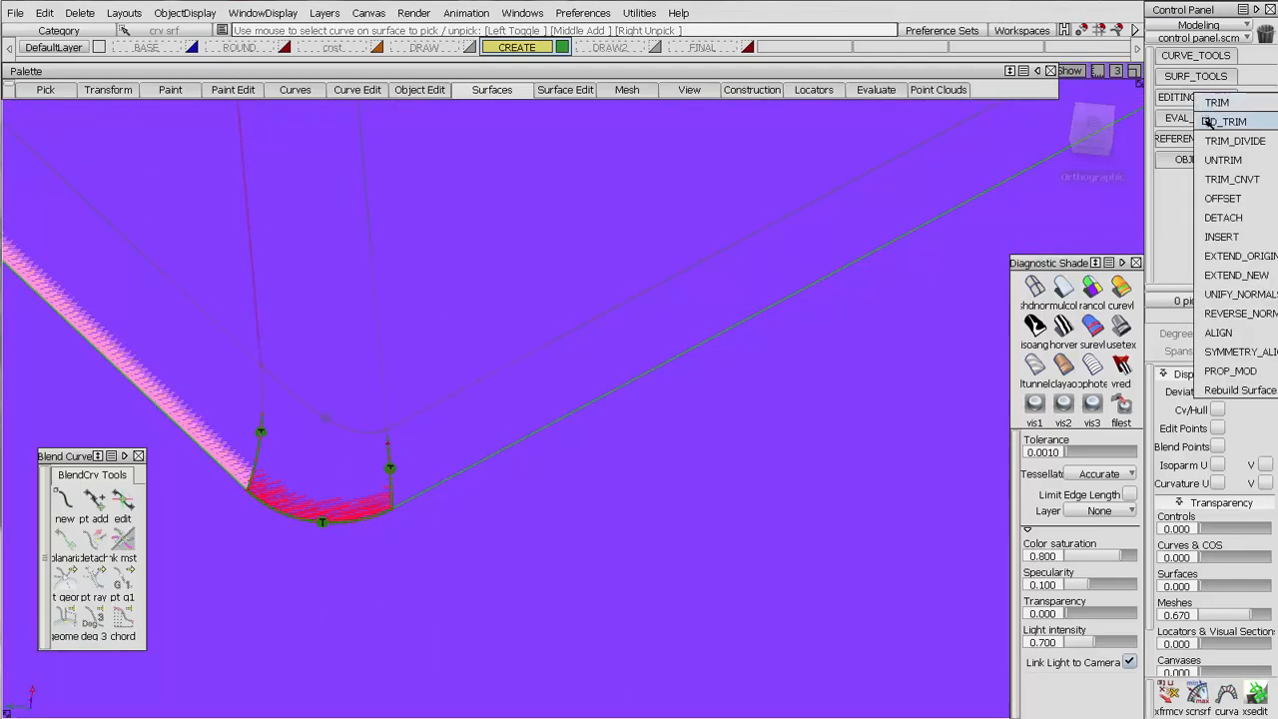
pyautogui.click(1210, 121)
pyautogui.click(696, 529)
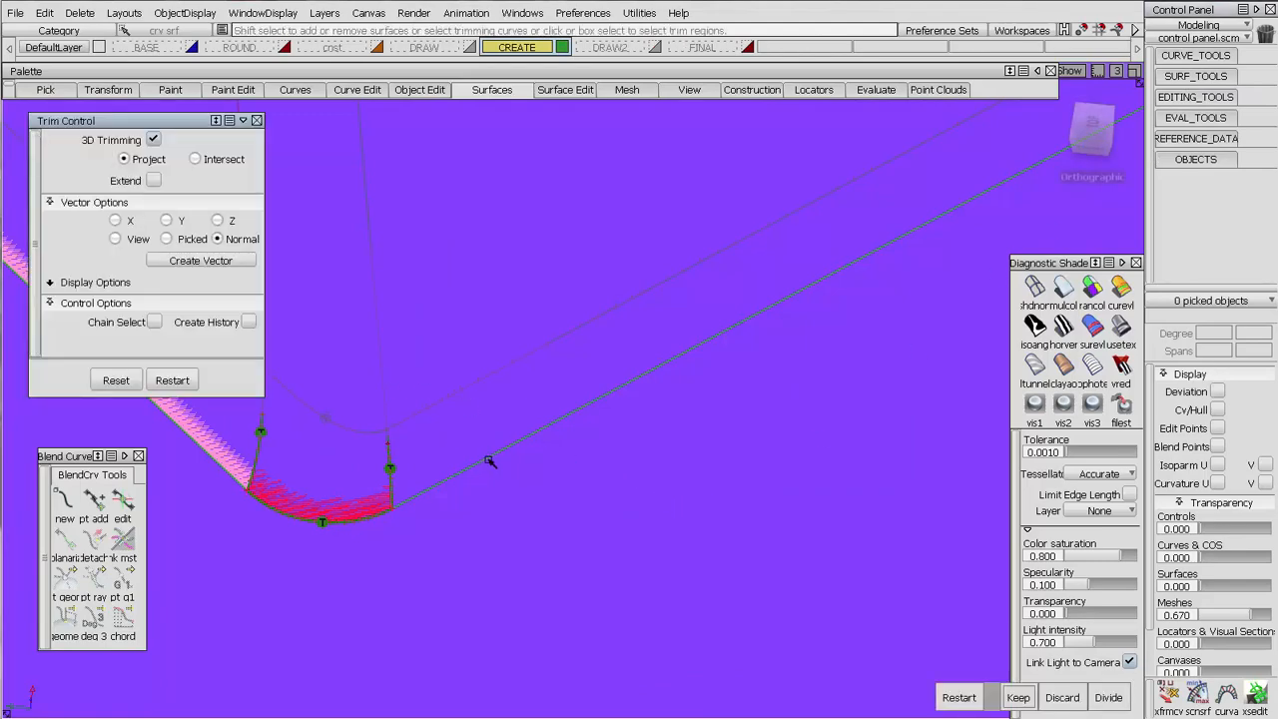
pyautogui.click(488, 460)
pyautogui.click(498, 561)
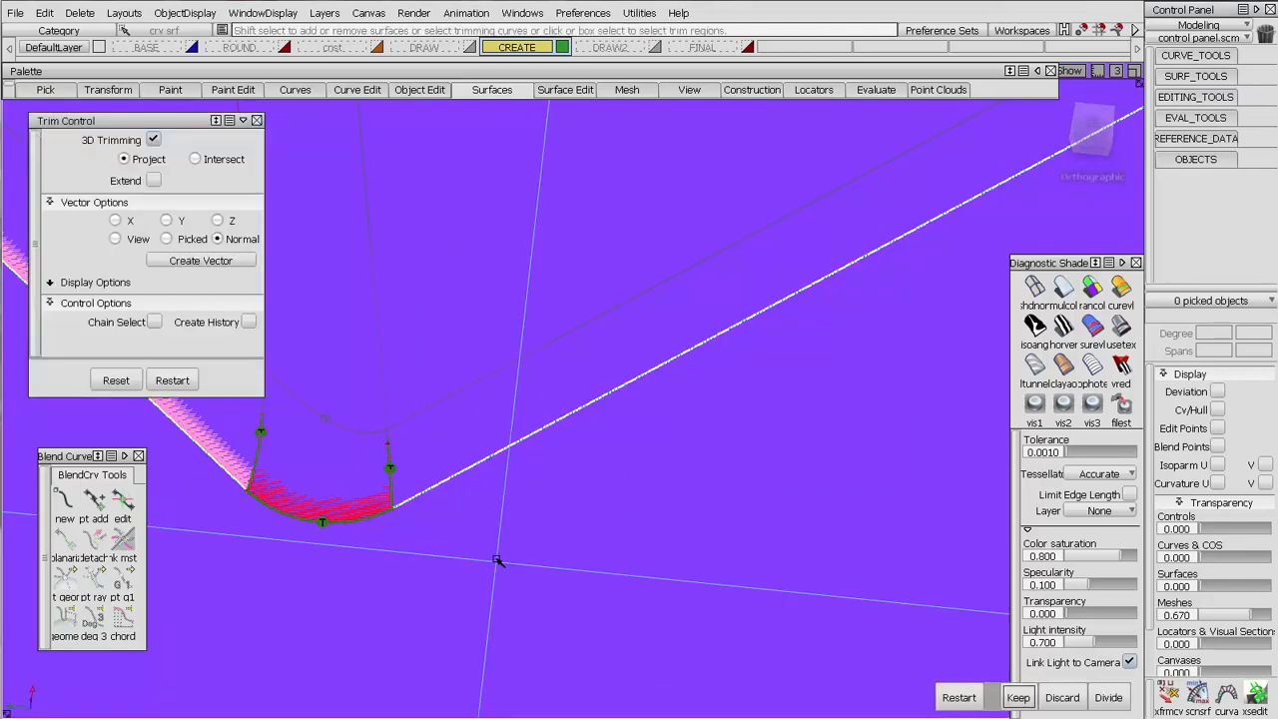
pyautogui.press('space')
pyautogui.keyDown('alt'); pyautogui.keyDown('shift'); pyautogui.moveTo(622, 434); pyautogui.dragTo(499, 434, button='right'); pyautogui.keyUp('shift'); pyautogui.keyUp('alt')
pyautogui.click(1110, 691)
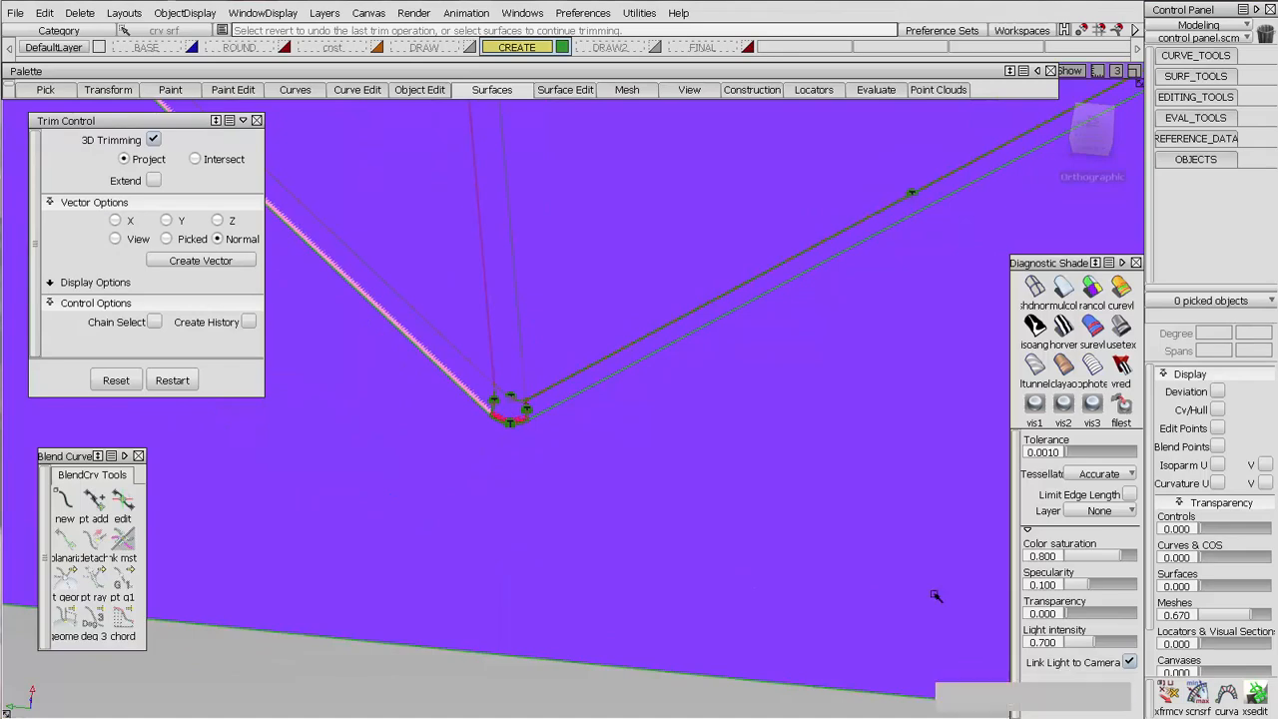
# Step: Turn on automatic extension for the trim across the gap between the two fillet ends and mark the base plane's outer region
pyautogui.keyDown('alt'); pyautogui.keyDown('shift'); pyautogui.moveTo(848, 554); pyautogui.dragTo(624, 459, button='right'); pyautogui.keyUp('shift'); pyautogui.keyUp('alt')
pyautogui.keyDown('alt'); pyautogui.keyDown('shift'); pyautogui.moveTo(768, 352); pyautogui.dragTo(667, 396, button='middle'); pyautogui.keyUp('shift'); pyautogui.keyUp('alt')
pyautogui.keyDown('alt'); pyautogui.keyDown('shift'); pyautogui.moveTo(667, 396); pyautogui.dragTo(825, 496); pyautogui.keyUp('shift'); pyautogui.keyUp('alt')
pyautogui.keyDown('alt'); pyautogui.keyDown('shift'); pyautogui.moveTo(519, 462); pyautogui.dragTo(714, 485, button='middle'); pyautogui.keyUp('shift'); pyautogui.keyUp('alt')
pyautogui.keyDown('alt'); pyautogui.keyDown('shift'); pyautogui.moveTo(539, 419); pyautogui.dragTo(608, 249, button='right'); pyautogui.keyUp('shift'); pyautogui.keyUp('alt')
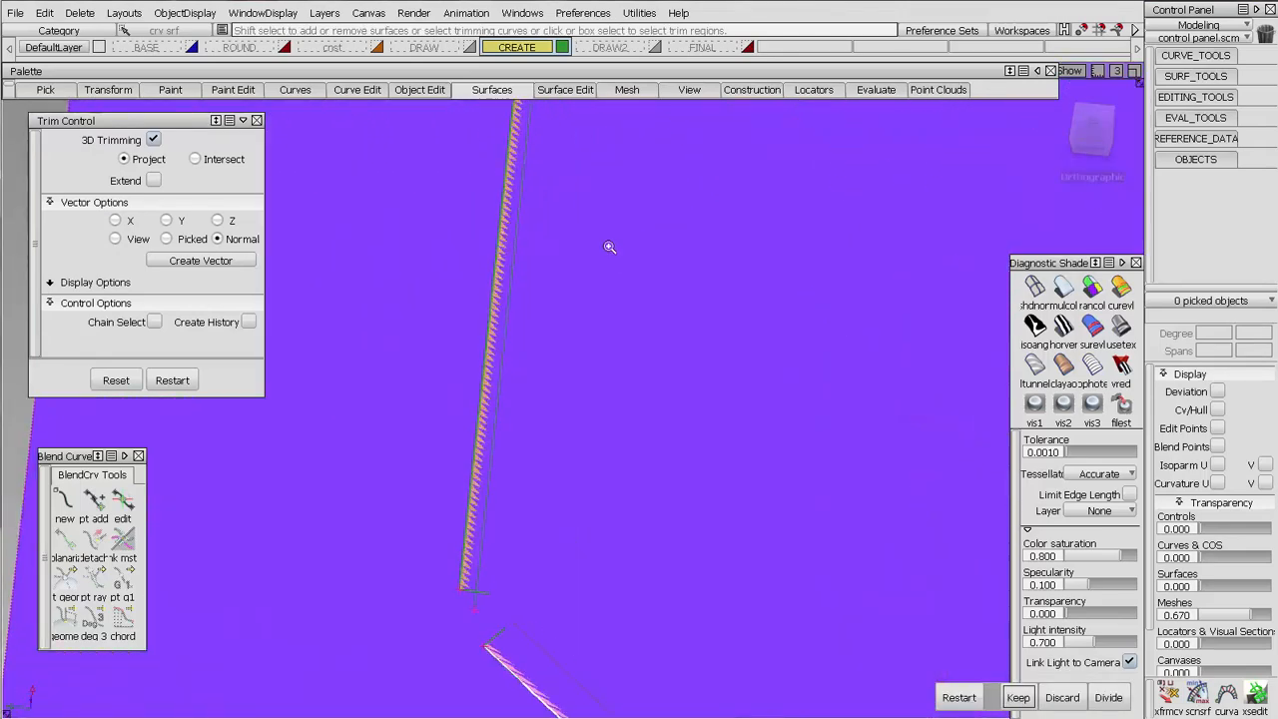
pyautogui.keyDown('alt'); pyautogui.keyDown('shift'); pyautogui.moveTo(617, 543); pyautogui.dragTo(654, 333, button='middle'); pyautogui.keyUp('shift'); pyautogui.keyUp('alt')
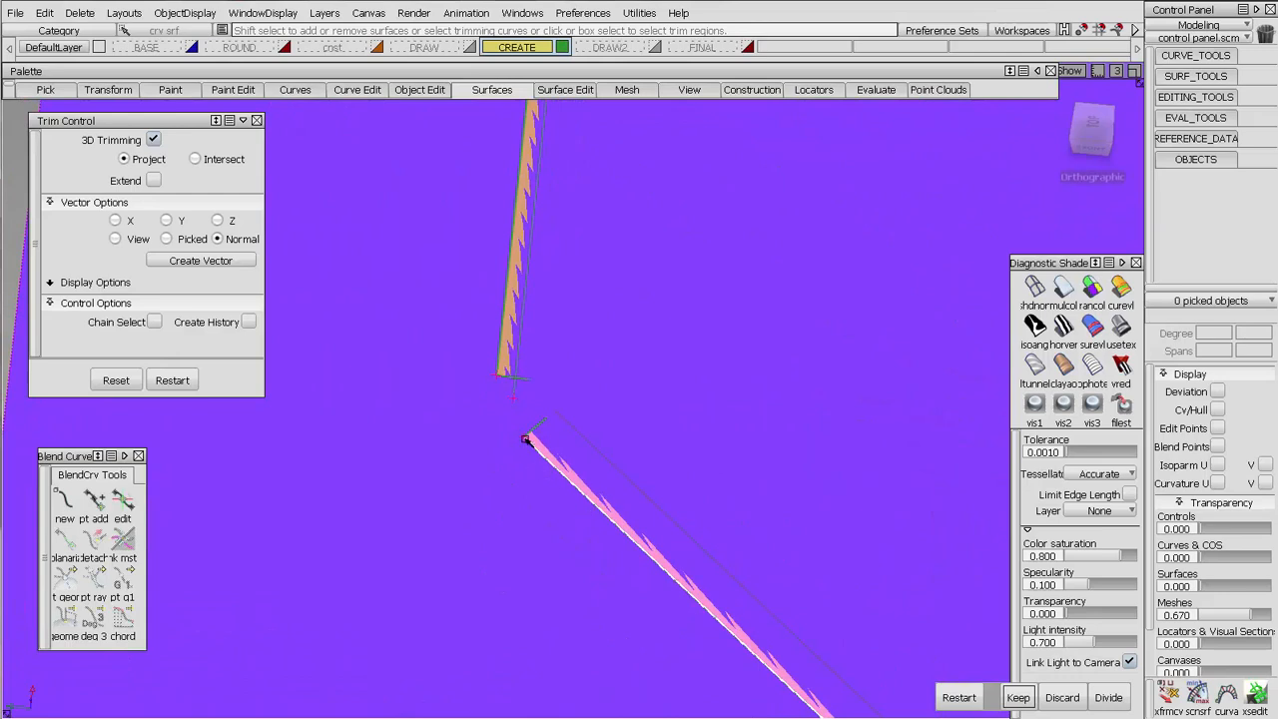
pyautogui.click(155, 181)
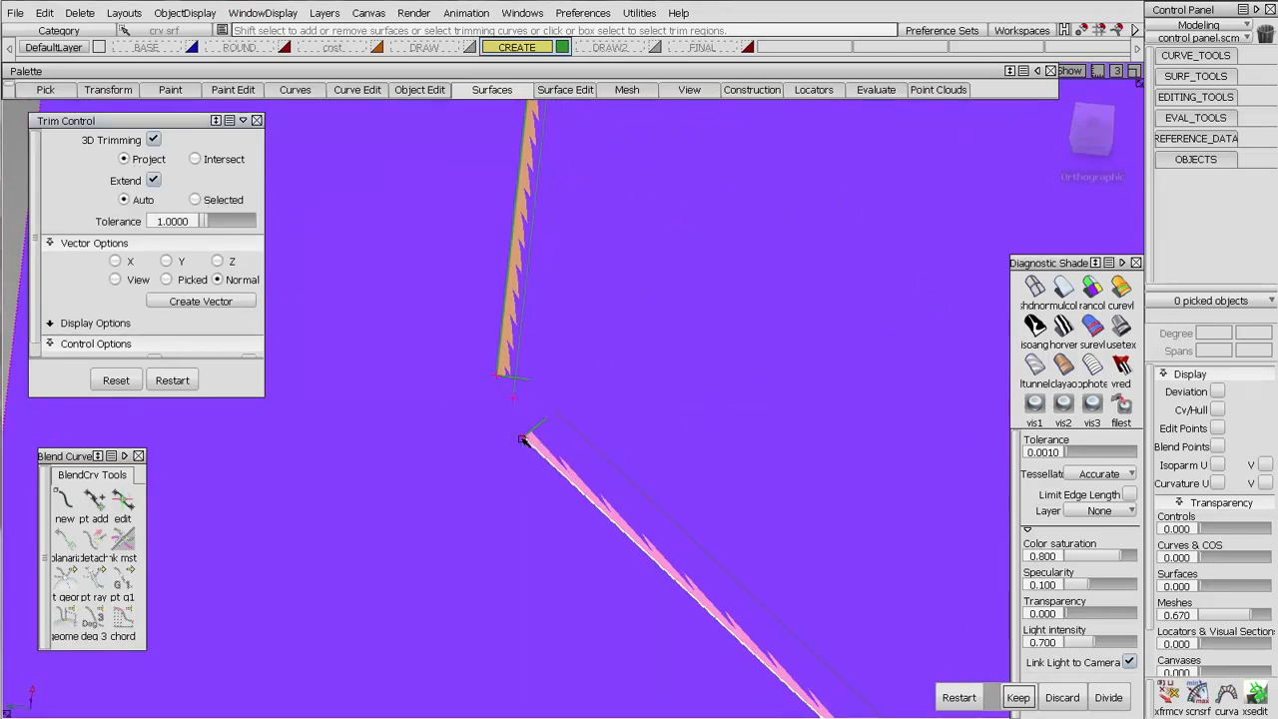
pyautogui.moveTo(526, 440); pyautogui.dragTo(399, 415)
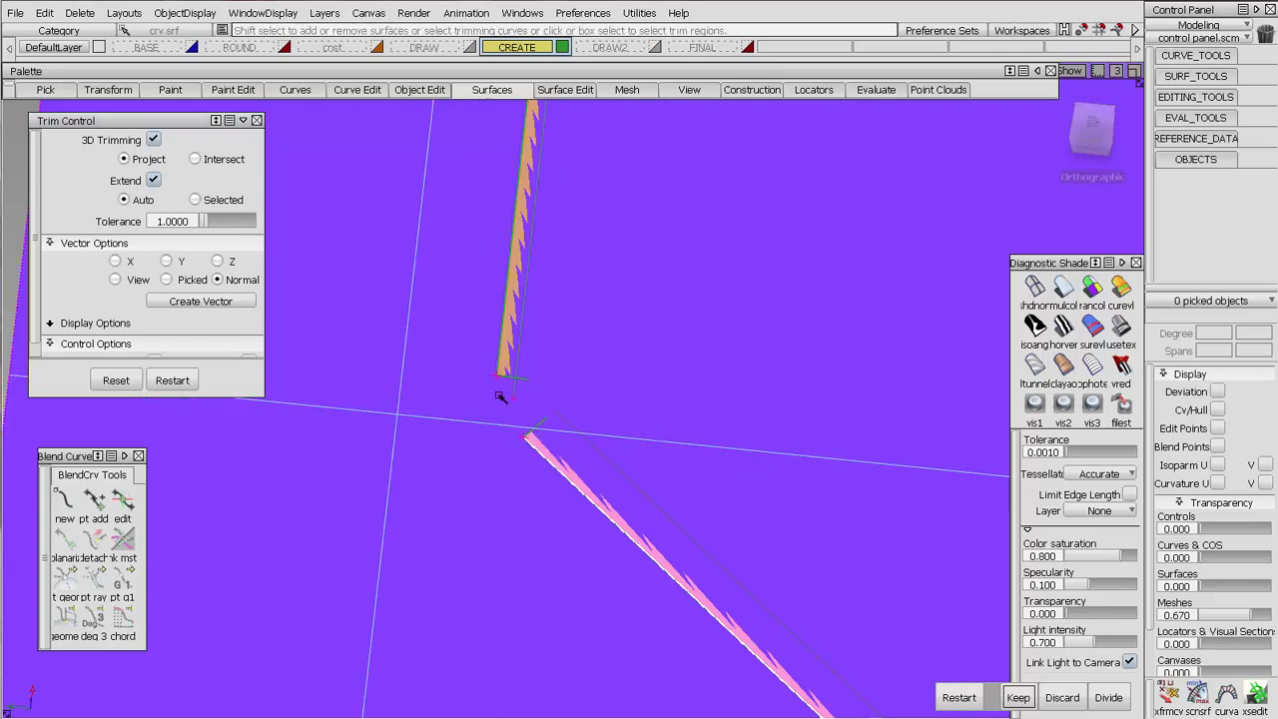
# Step: Switch the trim extension to Selected and try to extend the open curve end at the gap, accepting removal of construction history
pyautogui.click(196, 200)
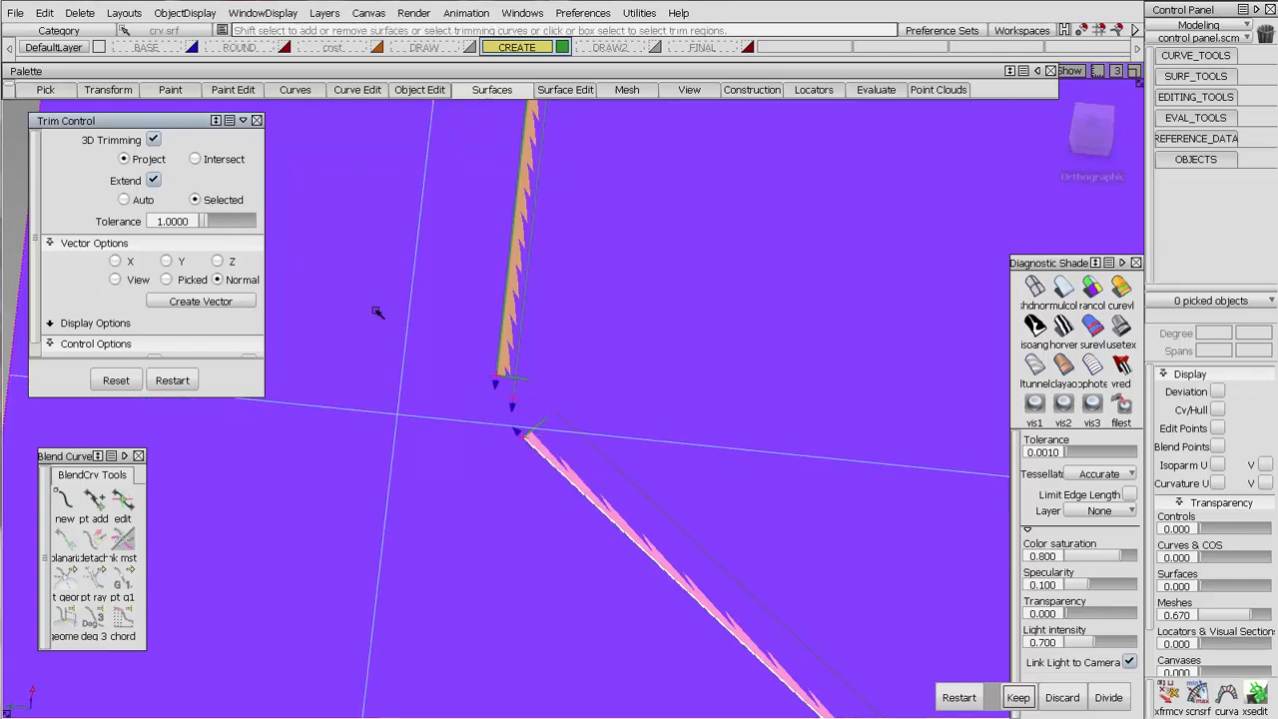
pyautogui.click(493, 381)
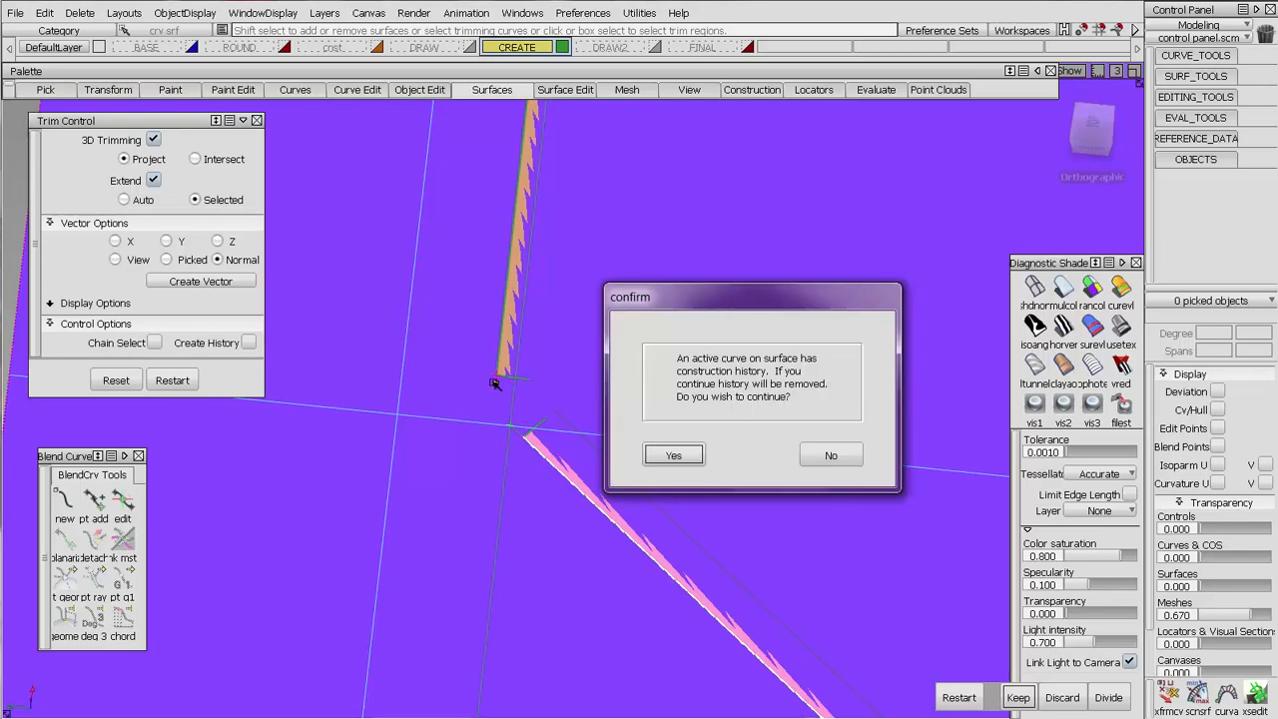
pyautogui.click(674, 454)
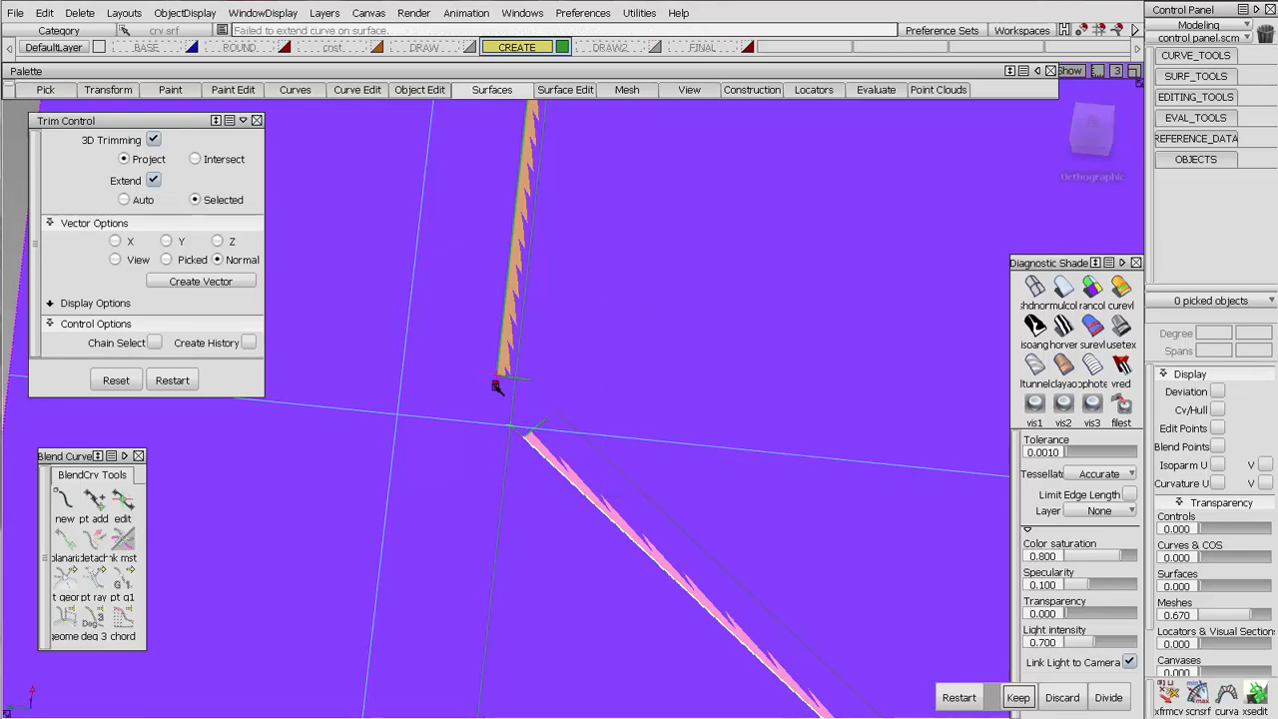
# Step: Trim the base plane, keeping only the region outside the fillets
pyautogui.keyDown('alt'); pyautogui.keyDown('shift'); pyautogui.moveTo(610, 357); pyautogui.dragTo(713, 479, button='right'); pyautogui.keyUp('shift'); pyautogui.keyUp('alt')
pyautogui.keyDown('alt'); pyautogui.keyDown('shift'); pyautogui.moveTo(715, 496); pyautogui.dragTo(424, 450, button='middle'); pyautogui.keyUp('shift'); pyautogui.keyUp('alt')
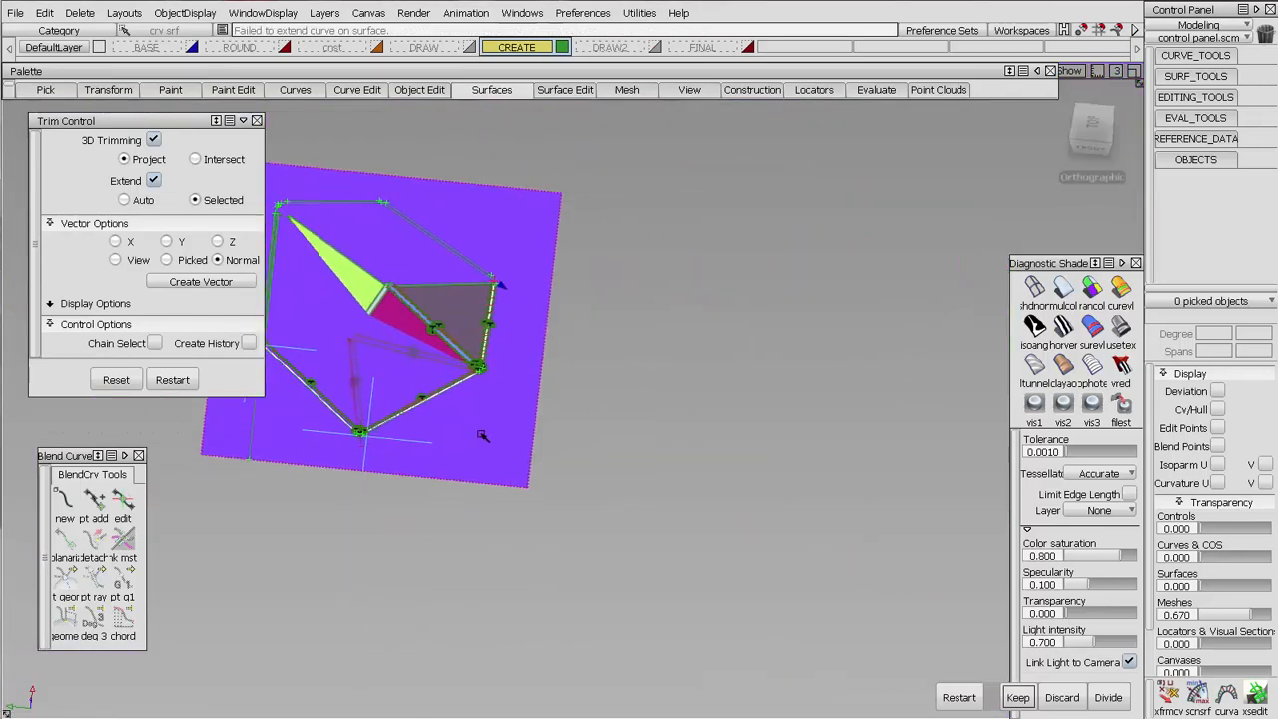
pyautogui.click(483, 436)
pyautogui.press('space')
# Step: Delete all the continuity check locators from the model
pyautogui.keyDown('alt'); pyautogui.keyDown('shift'); pyautogui.moveTo(432, 475); pyautogui.dragTo(537, 333, button='right'); pyautogui.keyUp('shift'); pyautogui.keyUp('alt')
pyautogui.keyDown('alt'); pyautogui.keyDown('shift'); pyautogui.moveTo(537, 333); pyautogui.dragTo(698, 358, button='middle'); pyautogui.keyUp('shift'); pyautogui.keyUp('alt')
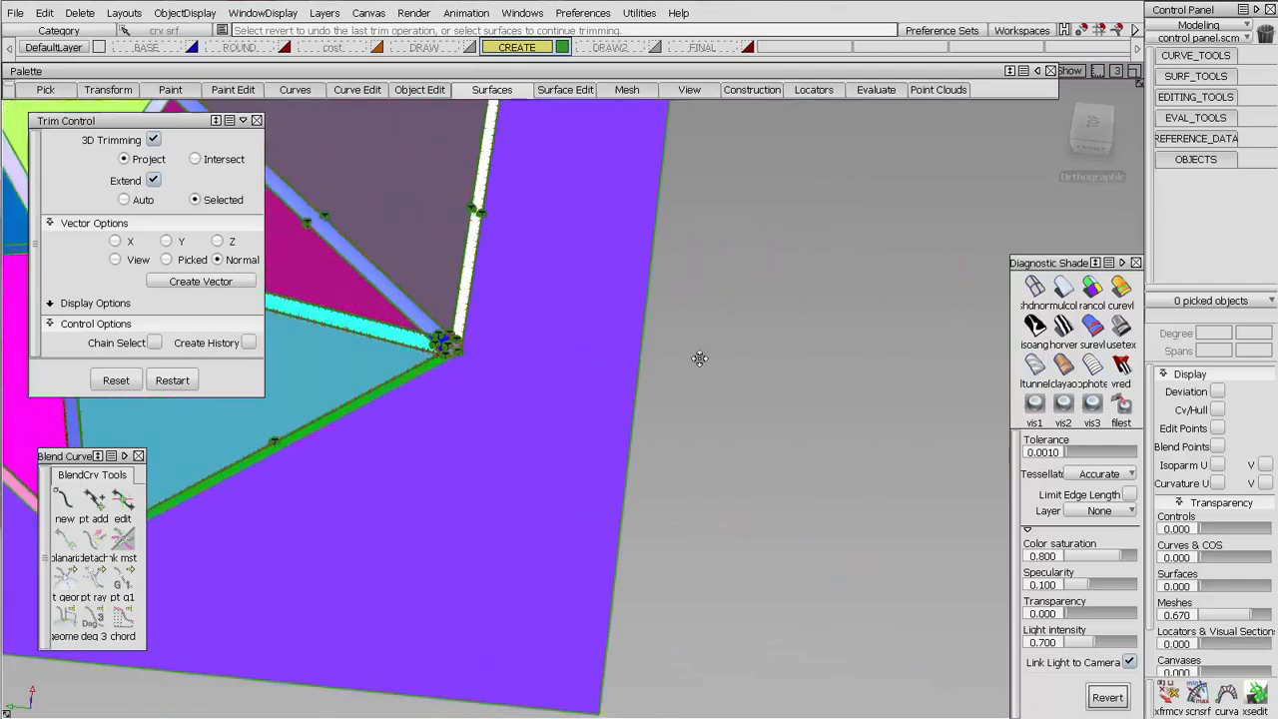
pyautogui.click(80, 13)
pyautogui.click(109, 71)
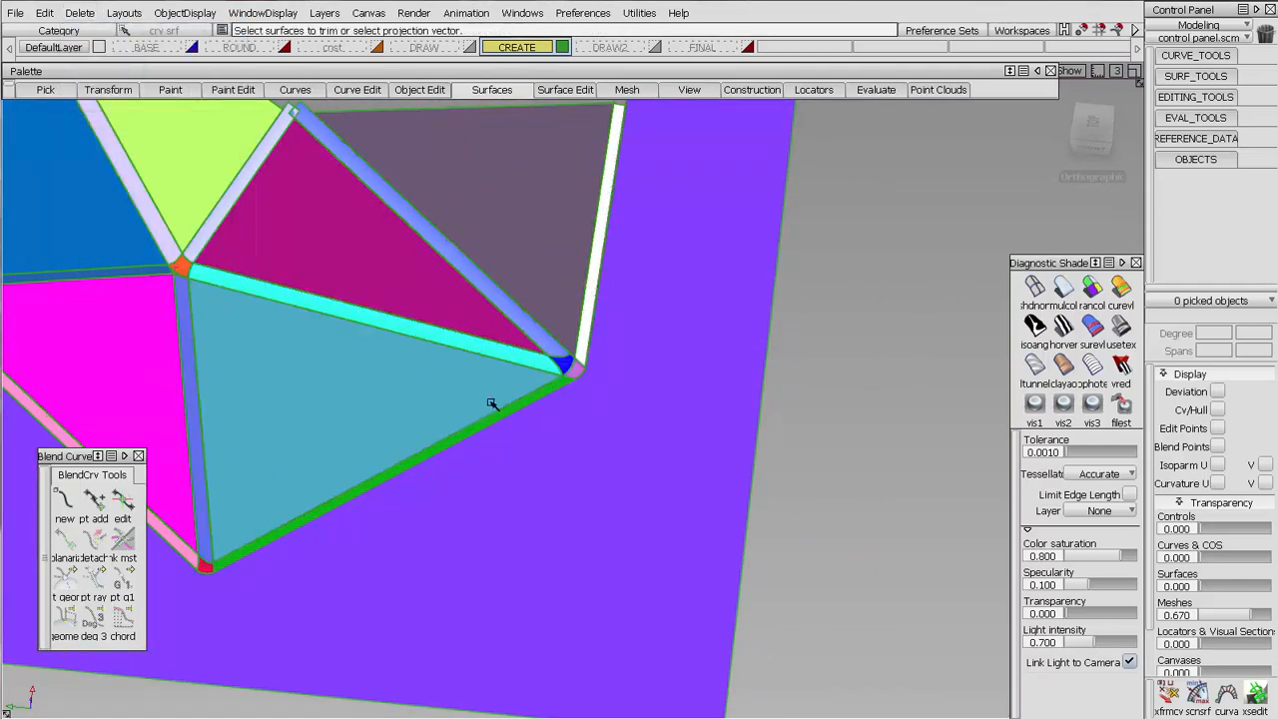
# Step: Switch to plain grey shading and hide the model's wireframe for an unobstructed surface view
pyautogui.keyDown('ctrl'); pyautogui.keyDown('shift'); pyautogui.moveTo(571, 470); pyautogui.dragTo(573, 353); pyautogui.keyUp('shift'); pyautogui.keyUp('ctrl')
pyautogui.keyDown('alt'); pyautogui.keyDown('shift'); pyautogui.moveTo(648, 416); pyautogui.dragTo(903, 286); pyautogui.keyUp('shift'); pyautogui.keyUp('alt')
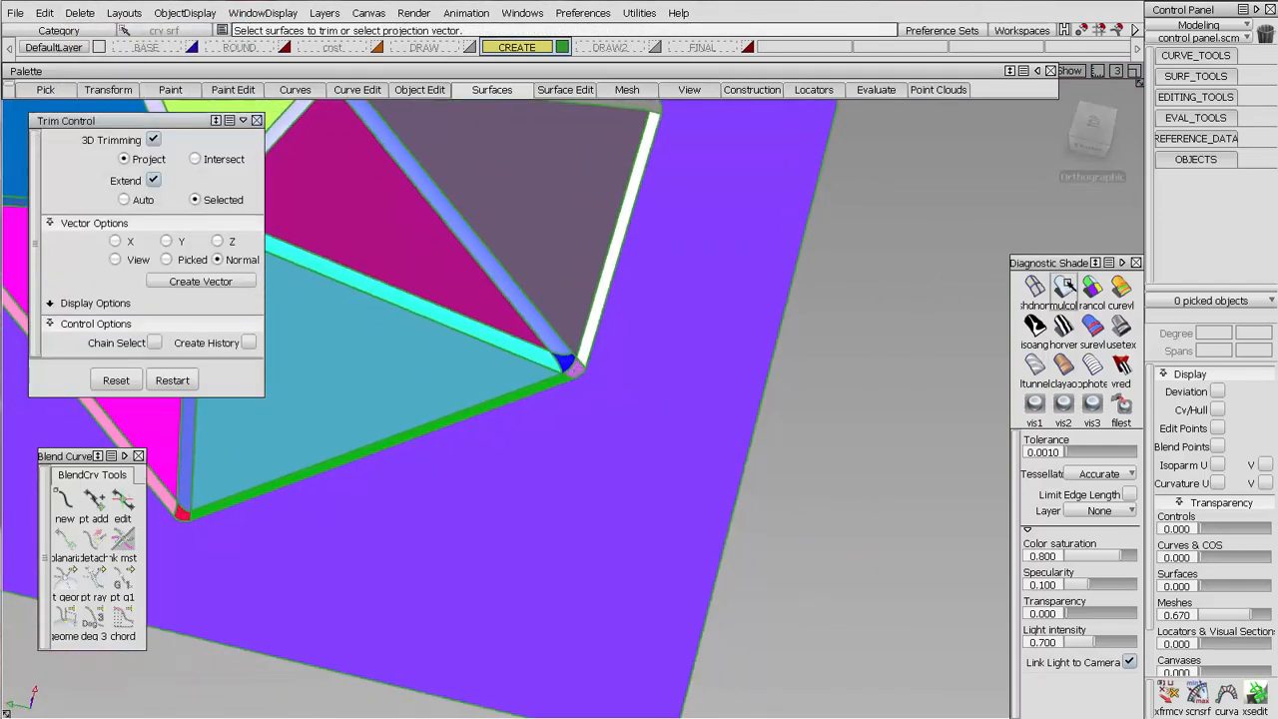
pyautogui.click(1034, 287)
pyautogui.click(1068, 70)
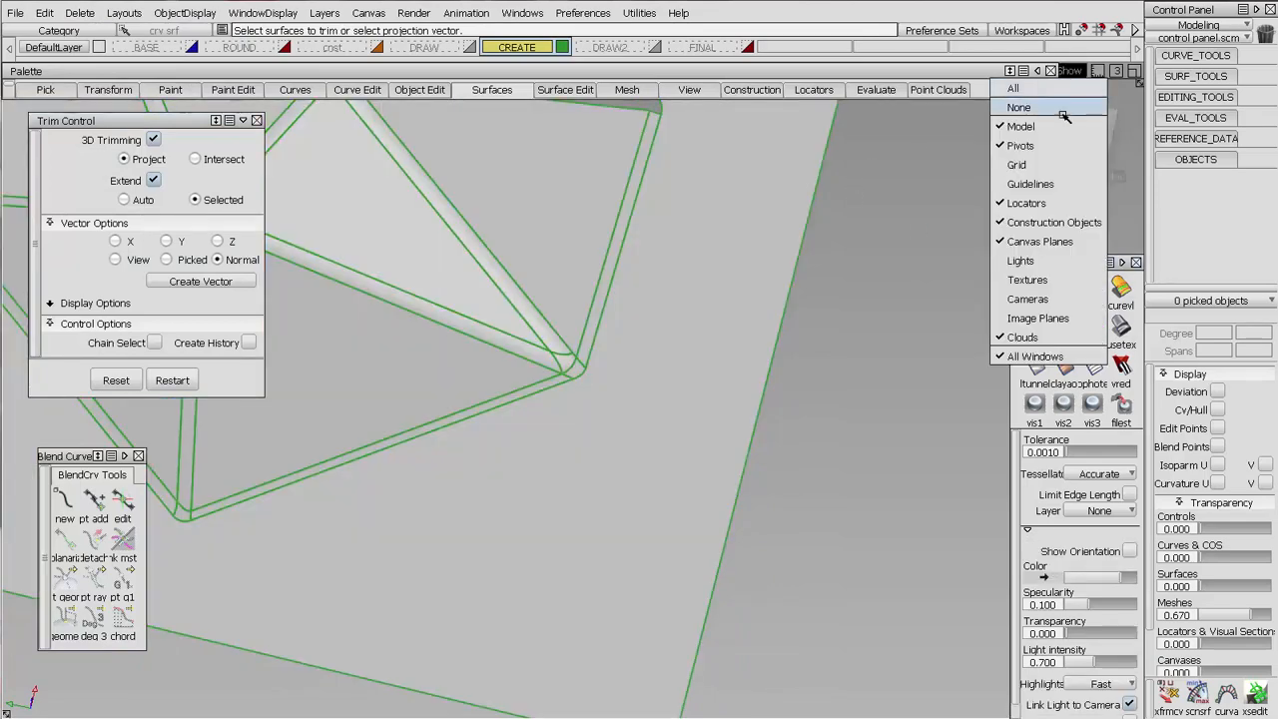
pyautogui.click(1060, 126)
# Step: Examine the reflections across the fillets and corner surfaces with horizontal black-and-white stripes and plain shading
pyautogui.keyDown('alt'); pyautogui.keyDown('shift'); pyautogui.moveTo(642, 368); pyautogui.dragTo(671, 130, button='right'); pyautogui.keyUp('shift'); pyautogui.keyUp('alt')
pyautogui.moveTo(671, 130)
pyautogui.keyDown('alt'); pyautogui.keyDown('shift'); pyautogui.mouseDown()
pyautogui.moveTo(550, 305)
pyautogui.moveTo(736, 317)
pyautogui.moveTo(773, 370)
pyautogui.moveTo(677, 420)
pyautogui.moveTo(735, 300)
pyautogui.moveTo(689, 313)
pyautogui.mouseUp(); pyautogui.keyUp('shift'); pyautogui.keyUp('alt')
pyautogui.click(1062, 325)
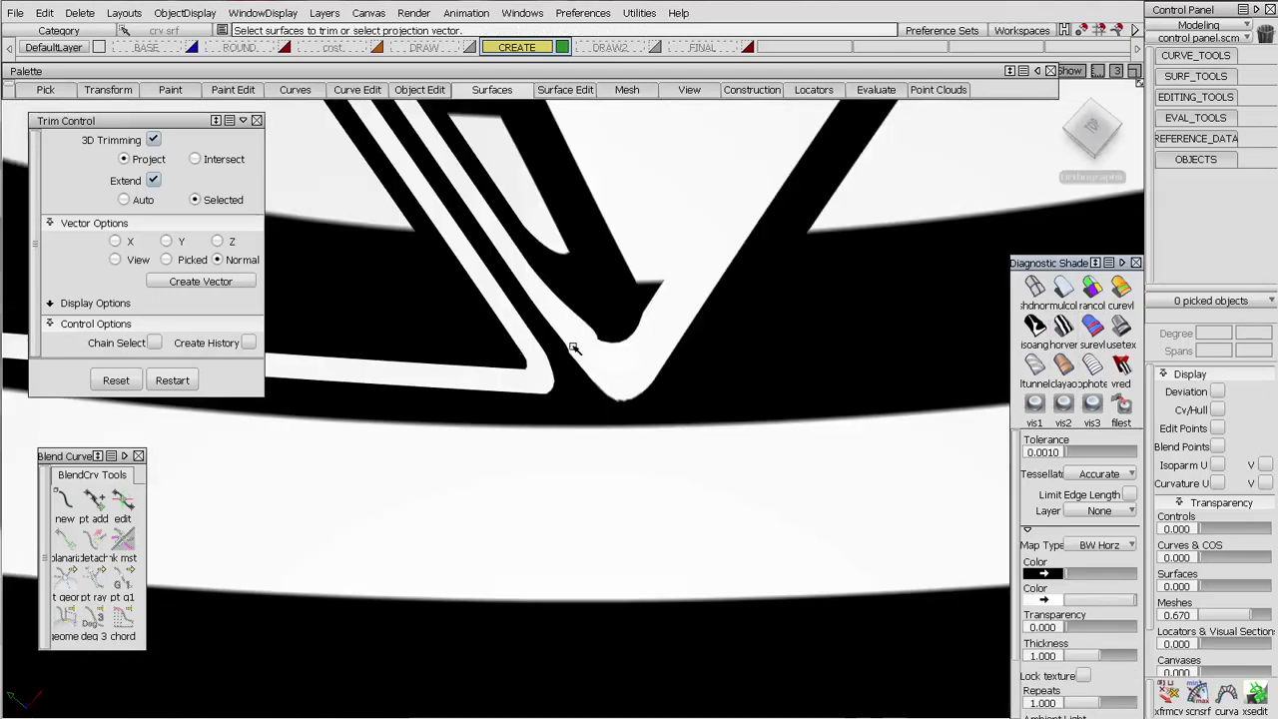
pyautogui.click(1062, 289)
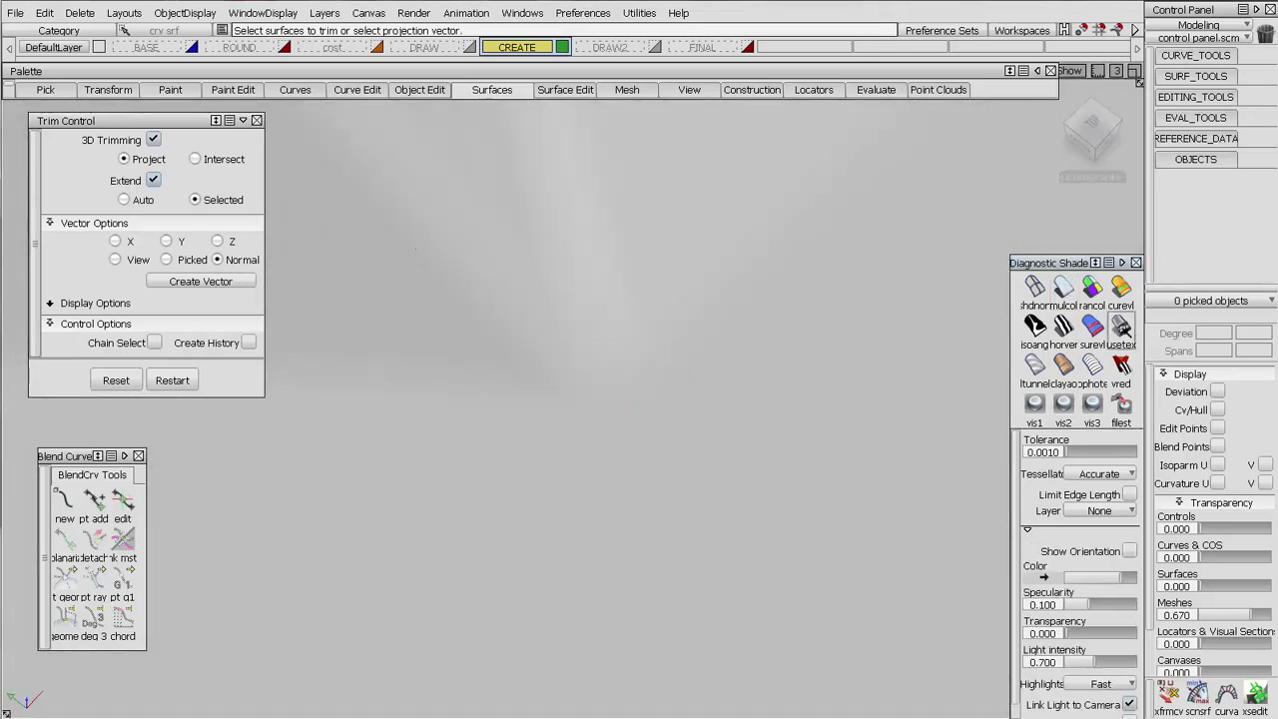
# Step: Shade the surfaces with the user texture set to the Diffuse map and inspect the corner's highlight flow
pyautogui.click(1121, 327)
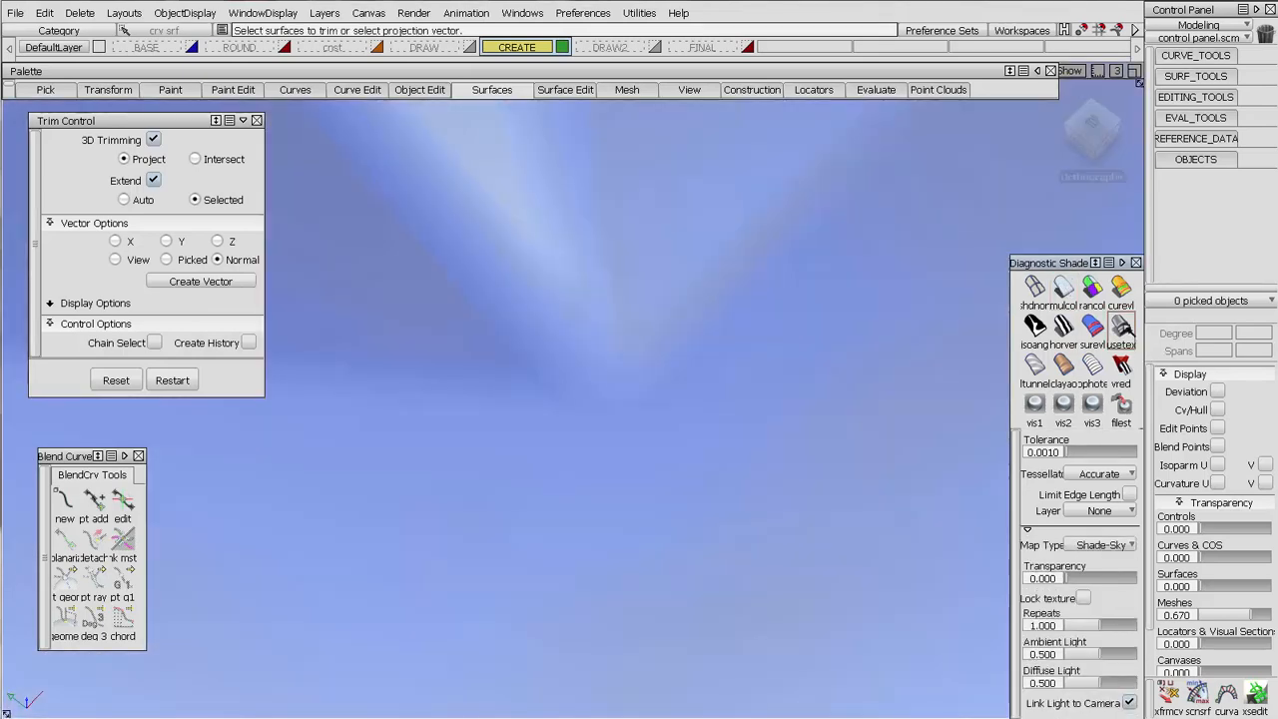
pyautogui.click(1111, 542)
pyautogui.click(1099, 600)
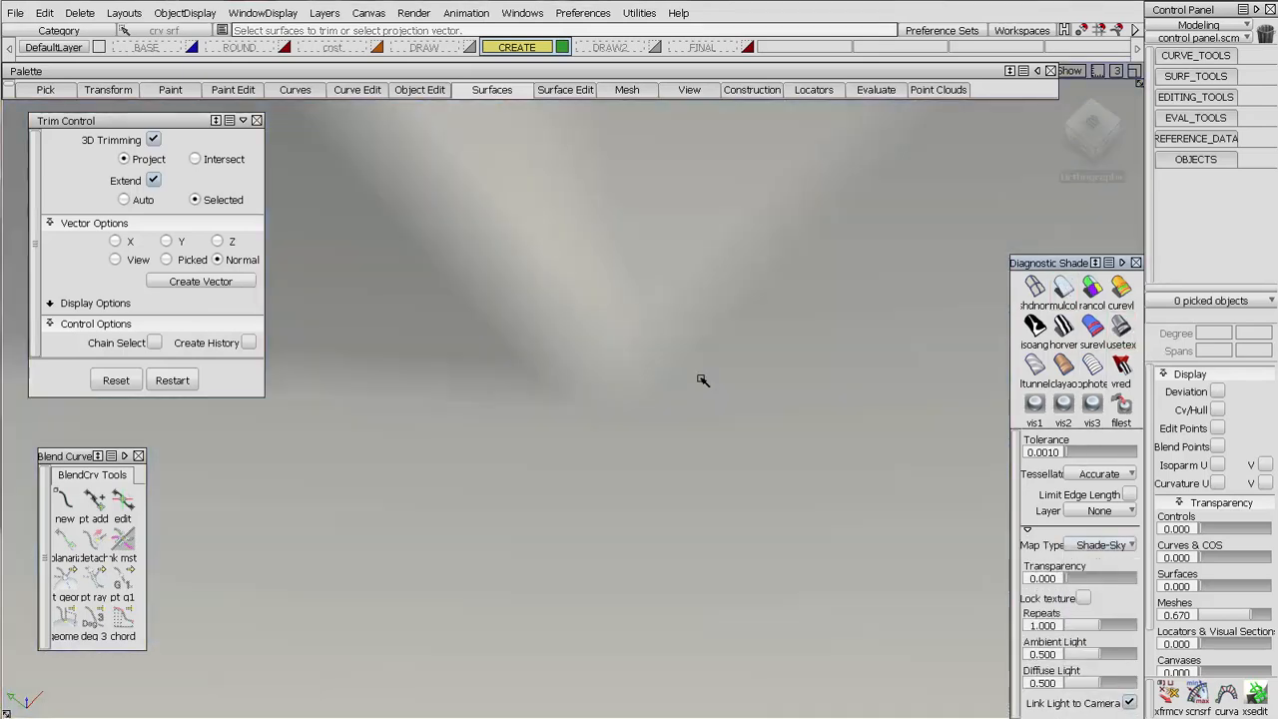
pyautogui.moveTo(702, 379)
pyautogui.keyDown('alt'); pyautogui.keyDown('shift'); pyautogui.mouseDown()
pyautogui.moveTo(702, 408)
pyautogui.moveTo(767, 451)
pyautogui.moveTo(724, 416)
pyautogui.moveTo(696, 479)
pyautogui.moveTo(654, 432)
pyautogui.moveTo(672, 470)
pyautogui.moveTo(665, 330)
pyautogui.moveTo(573, 279)
pyautogui.moveTo(926, 577)
pyautogui.moveTo(689, 339)
pyautogui.moveTo(605, 323)
pyautogui.moveTo(649, 339)
pyautogui.moveTo(811, 62)
pyautogui.moveTo(562, 479)
pyautogui.moveTo(599, 485)
pyautogui.moveTo(672, 330)
pyautogui.moveTo(906, 260)
pyautogui.mouseUp(); pyautogui.keyUp('shift'); pyautogui.keyUp('alt')
# Step: Show the model's wireframe again and examine the corner surfaces and adjoining fillets from different angles
pyautogui.click(1071, 71)
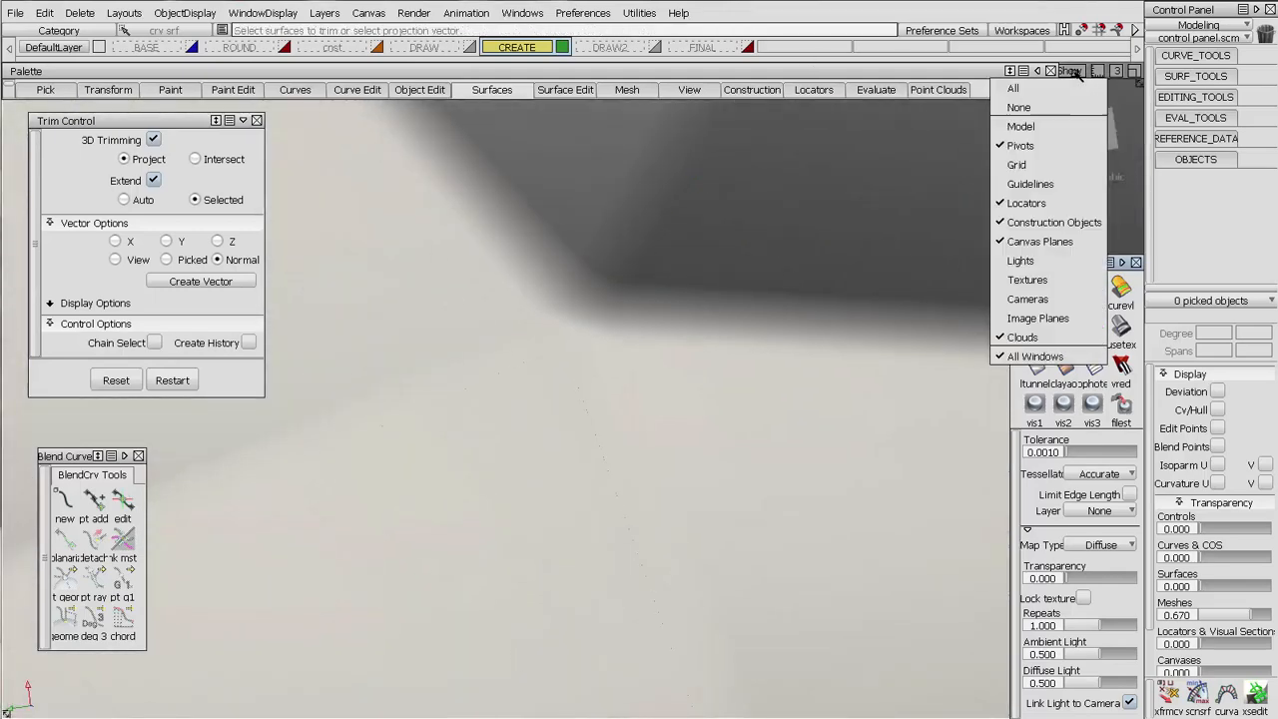
pyautogui.click(1064, 121)
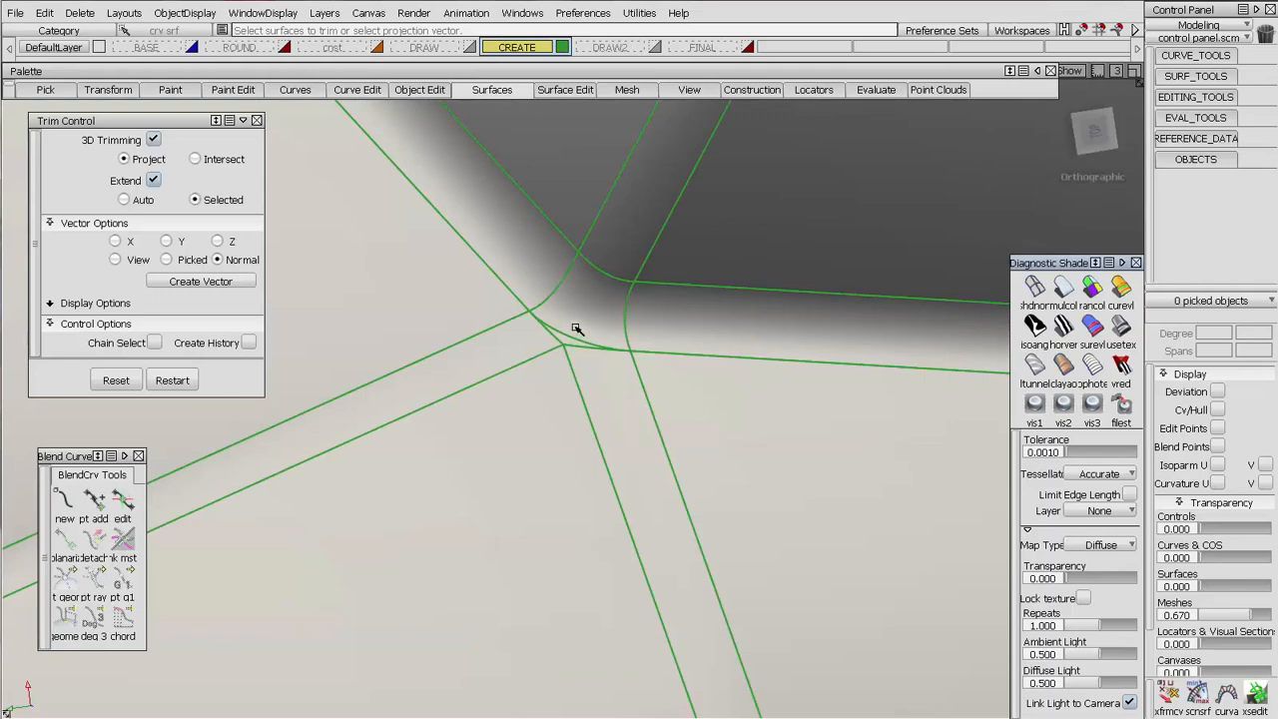
pyautogui.keyDown('alt'); pyautogui.keyDown('shift'); pyautogui.moveTo(596, 323); pyautogui.dragTo(603, 396); pyautogui.keyUp('shift'); pyautogui.keyUp('alt')
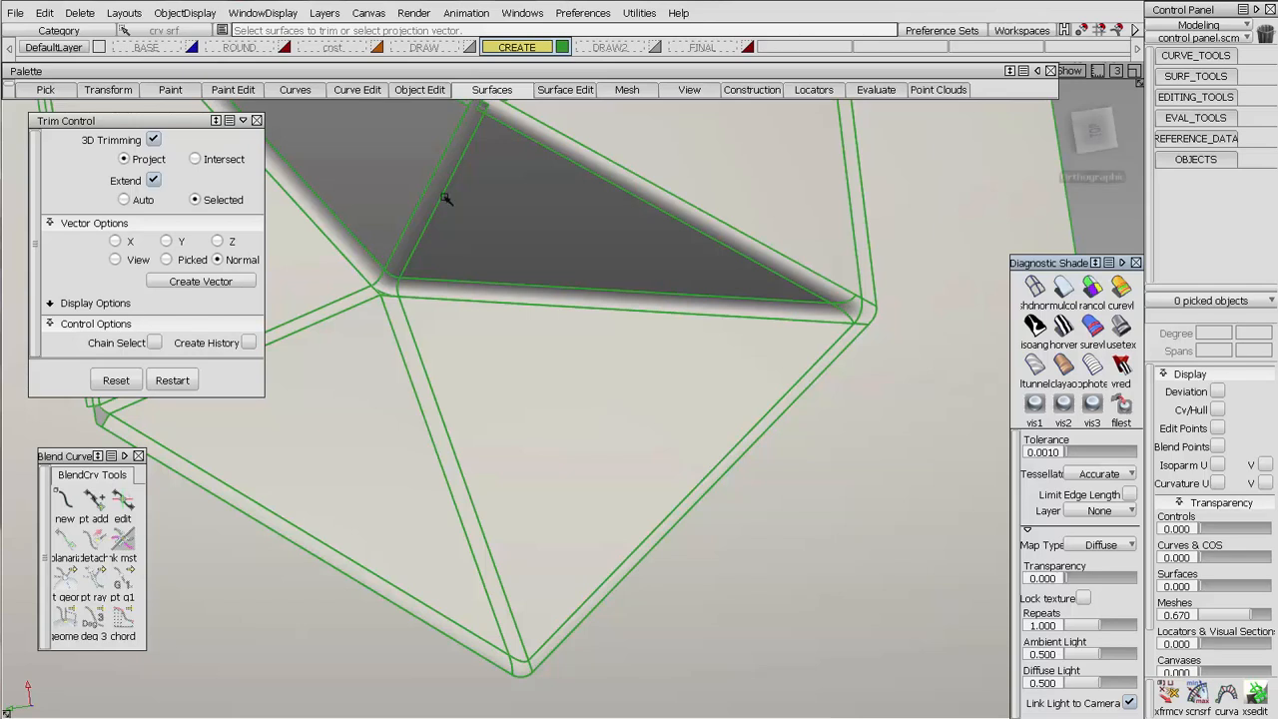
pyautogui.keyDown('alt'); pyautogui.keyDown('shift'); pyautogui.moveTo(599, 348); pyautogui.dragTo(706, 284); pyautogui.keyUp('shift'); pyautogui.keyUp('alt')
# Step: Close the Trim Control window and the blend curve tools palette
pyautogui.click(256, 119)
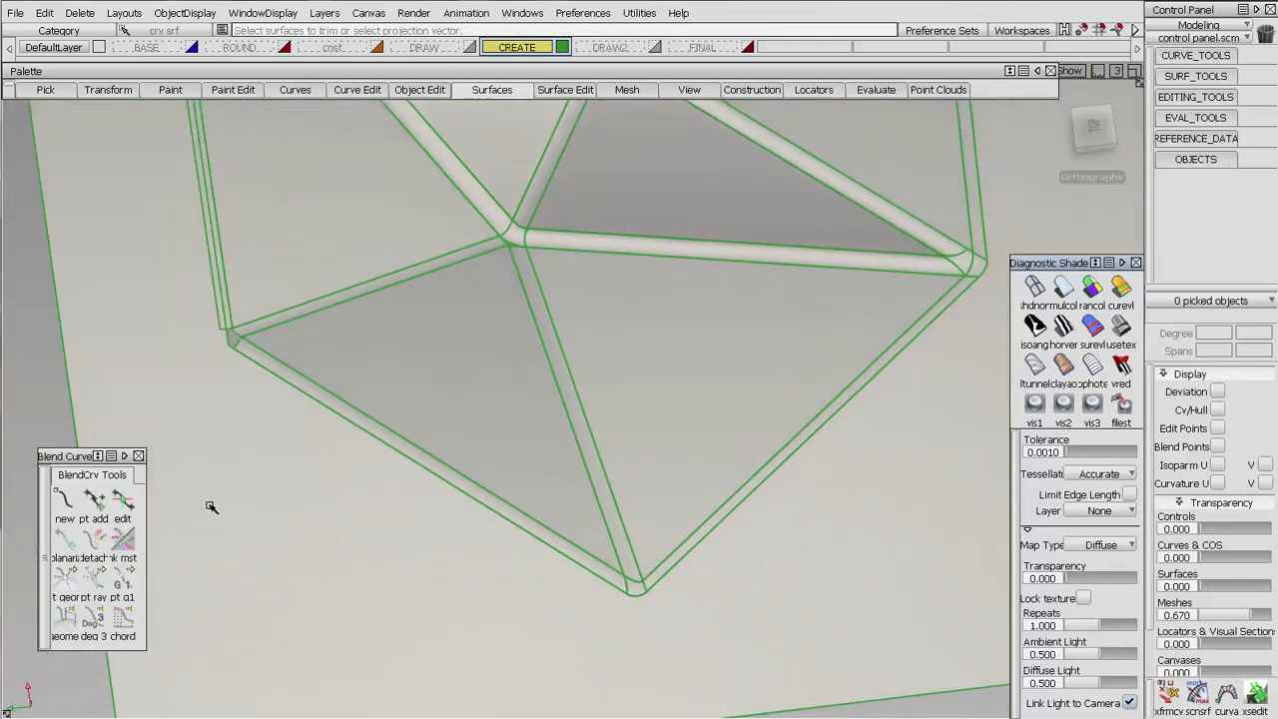
pyautogui.click(138, 455)
pyautogui.click(255, 120)
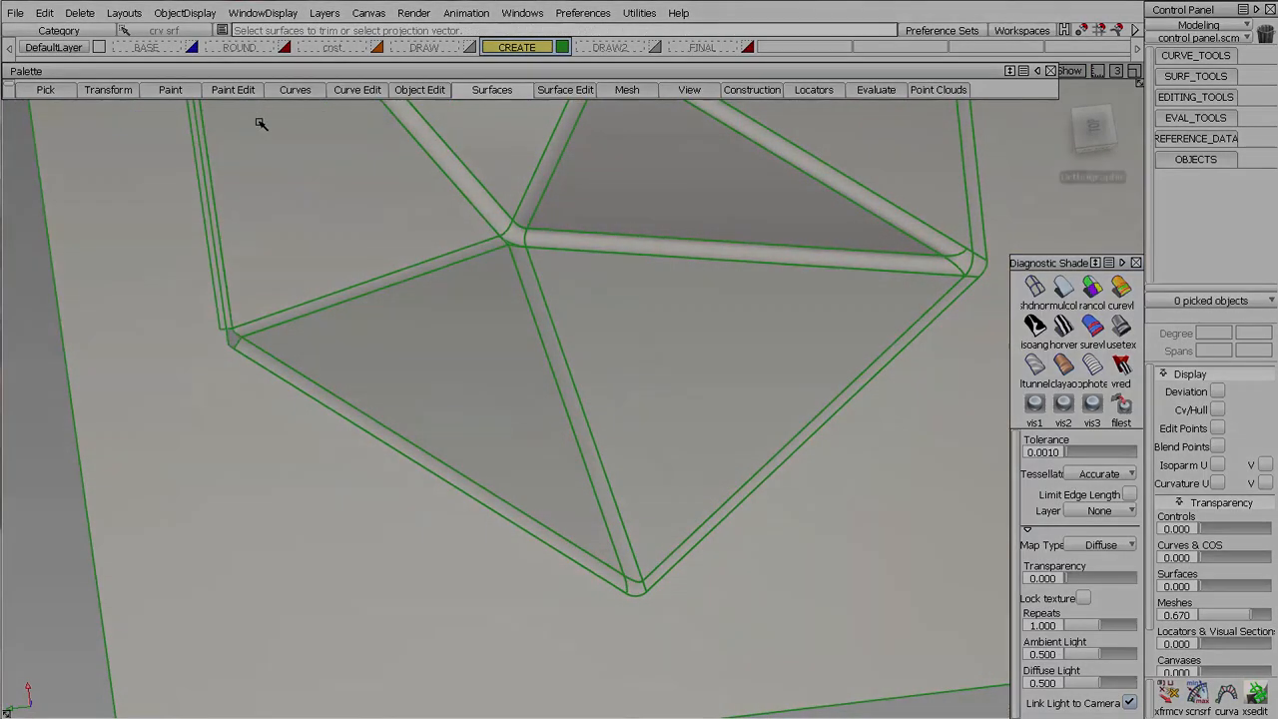